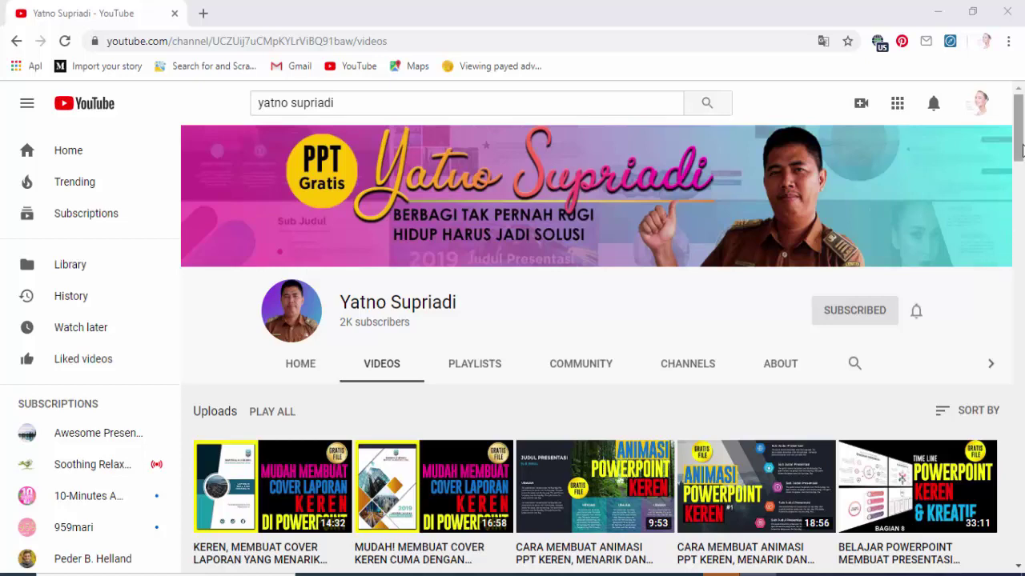
# - Scroll through the channel's uploaded PowerPoint tutorial videos and back to the top
pyautogui.moveTo(1021, 144); pyautogui.dragTo(1022, 164)
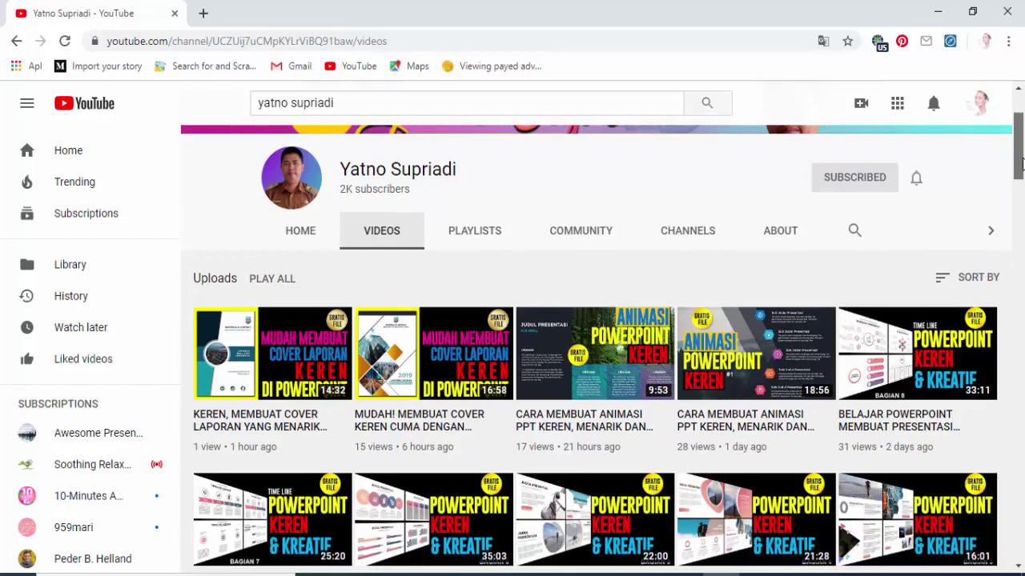
pyautogui.moveTo(1021, 164); pyautogui.dragTo(1021, 364)
pyautogui.moveTo(1021, 320)
pyautogui.mouseDown()
pyautogui.moveTo(1021, 468)
pyautogui.moveTo(1020, 304)
pyautogui.mouseUp()
pyautogui.scroll(10, 1019, 304)
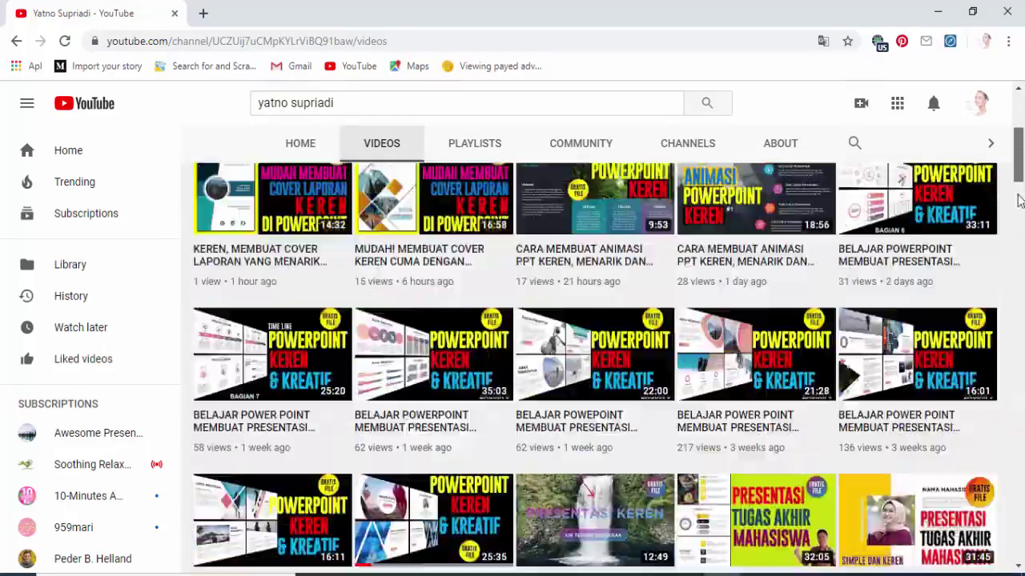
pyautogui.scroll(5, 1015, 302)
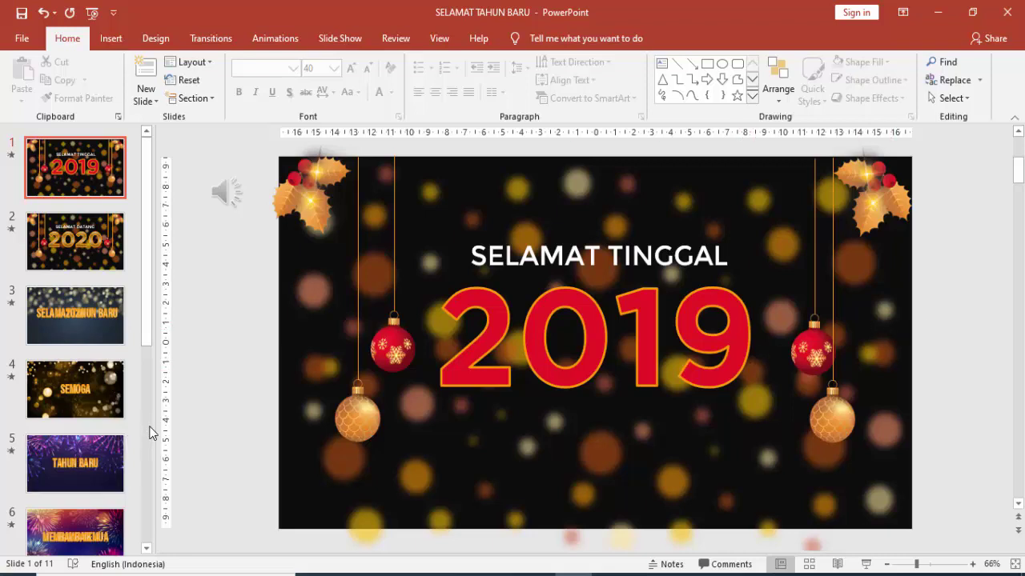
pyautogui.scroll(-5, 149, 432)
pyautogui.click(120, 444)
pyautogui.click(125, 504)
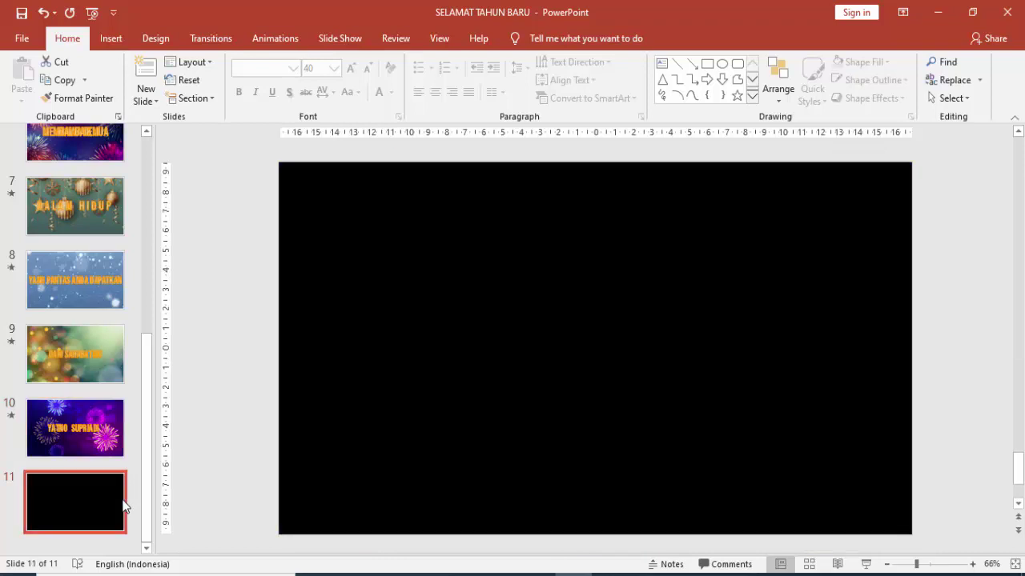
pyautogui.moveTo(145, 427); pyautogui.dragTo(142, 243)
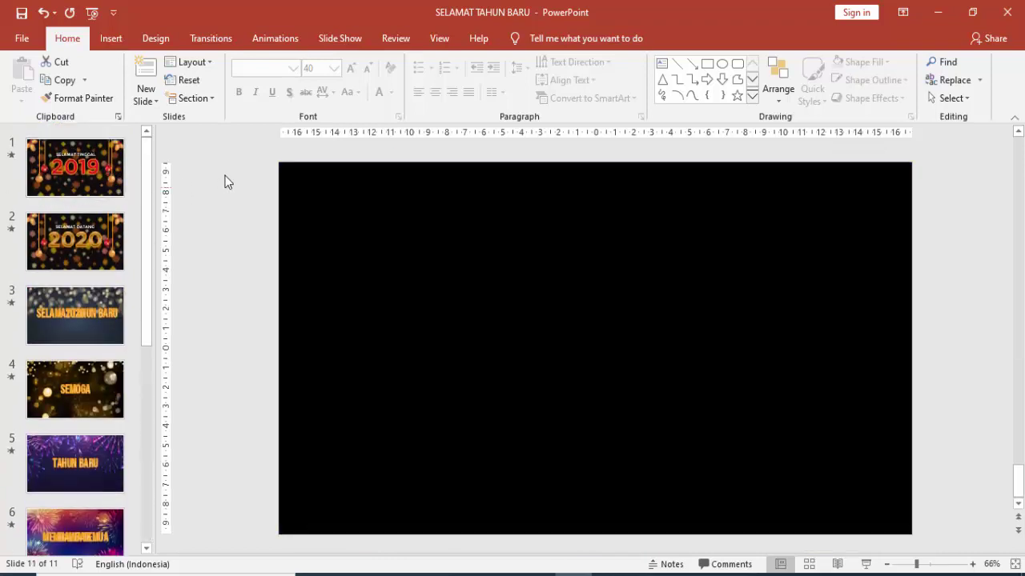
pyautogui.click(79, 170)
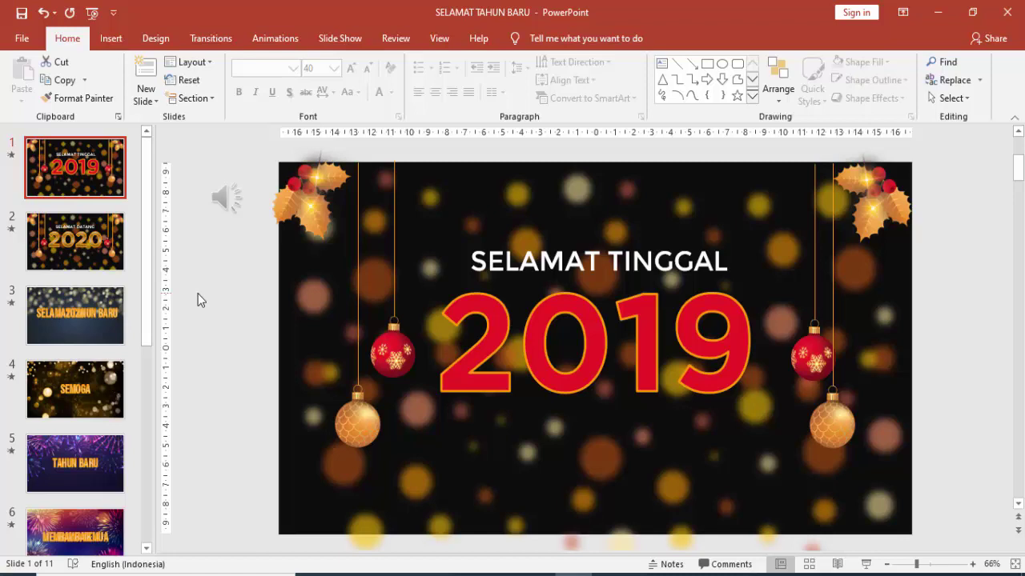
pyautogui.click(118, 321)
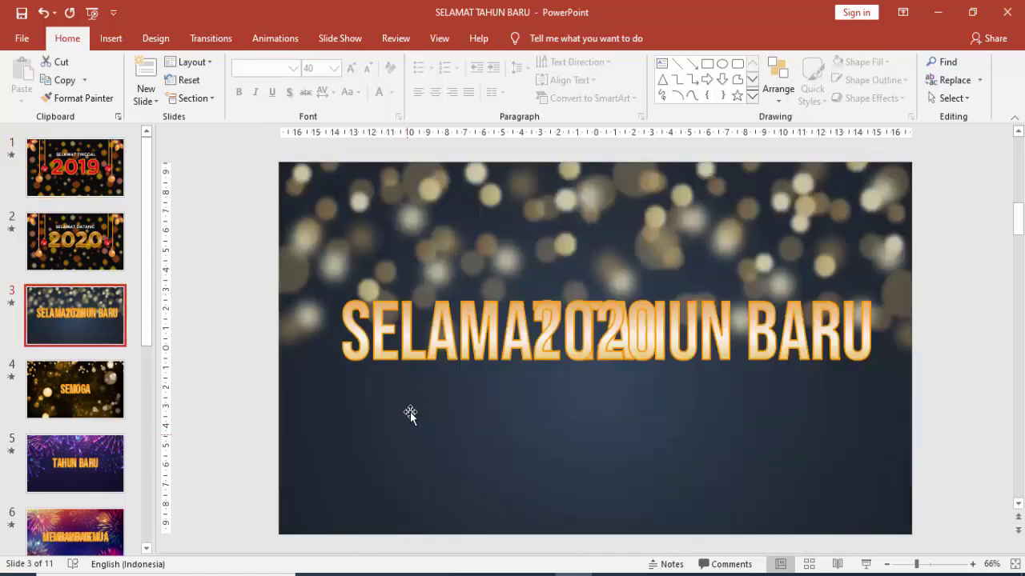
pyautogui.click(112, 400)
pyautogui.click(108, 456)
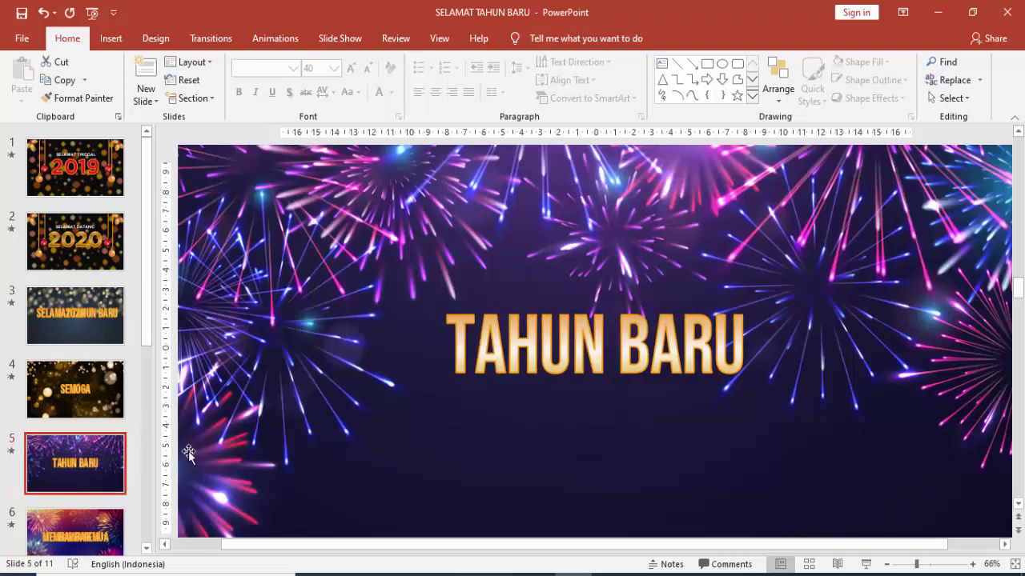
pyautogui.click(111, 512)
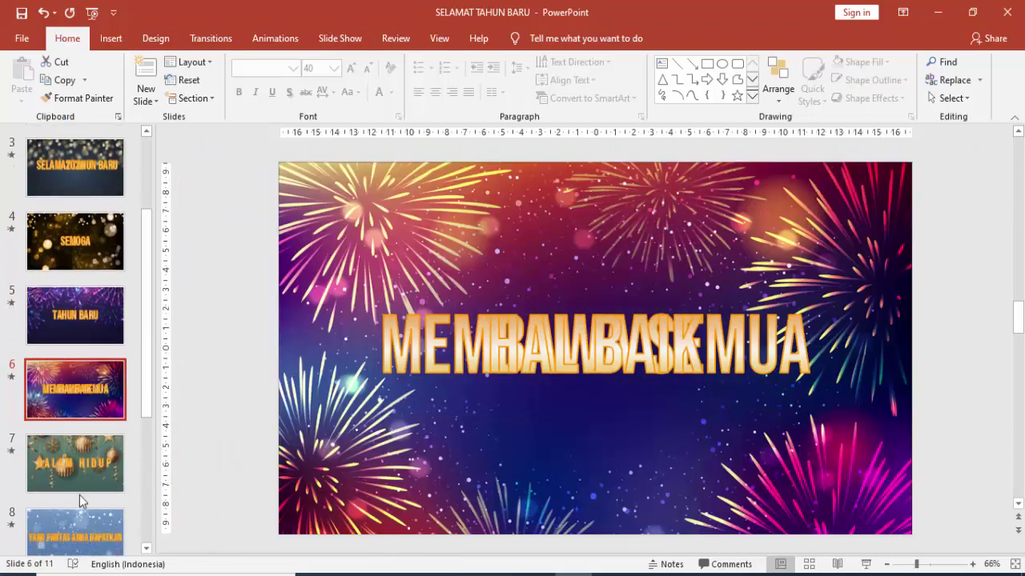
pyautogui.click(85, 474)
pyautogui.click(104, 524)
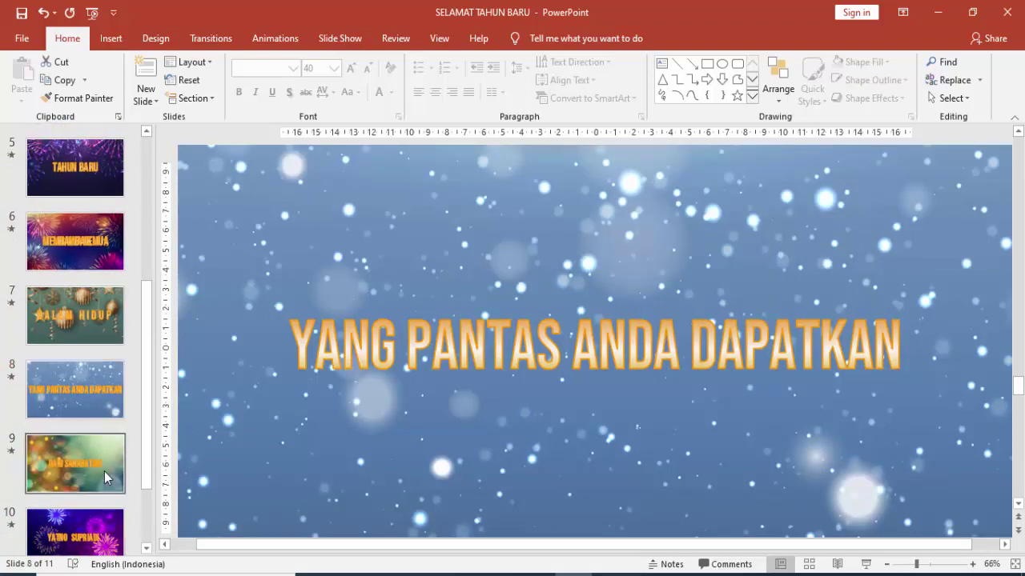
pyautogui.click(104, 478)
pyautogui.click(102, 533)
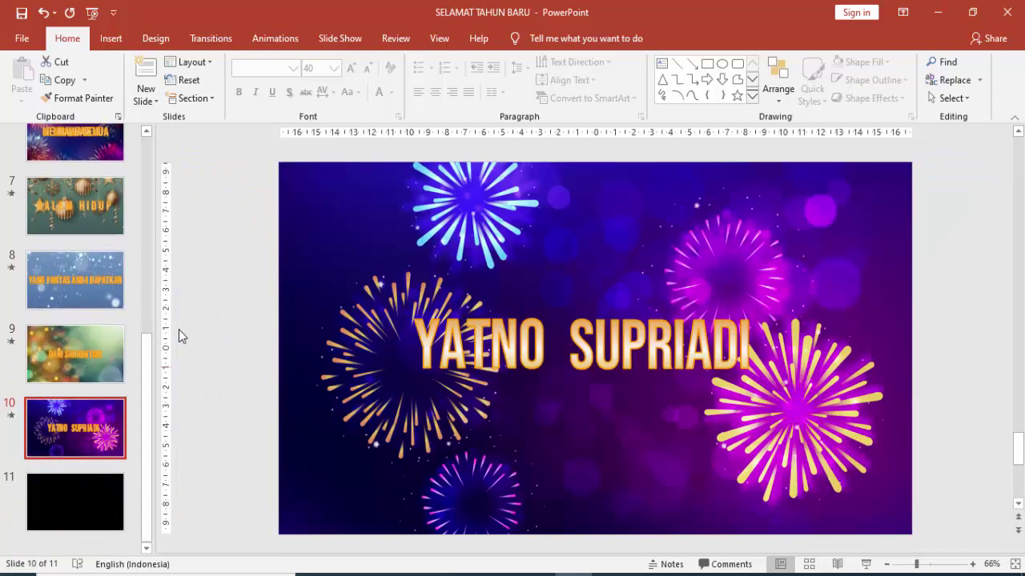
pyautogui.click(148, 157)
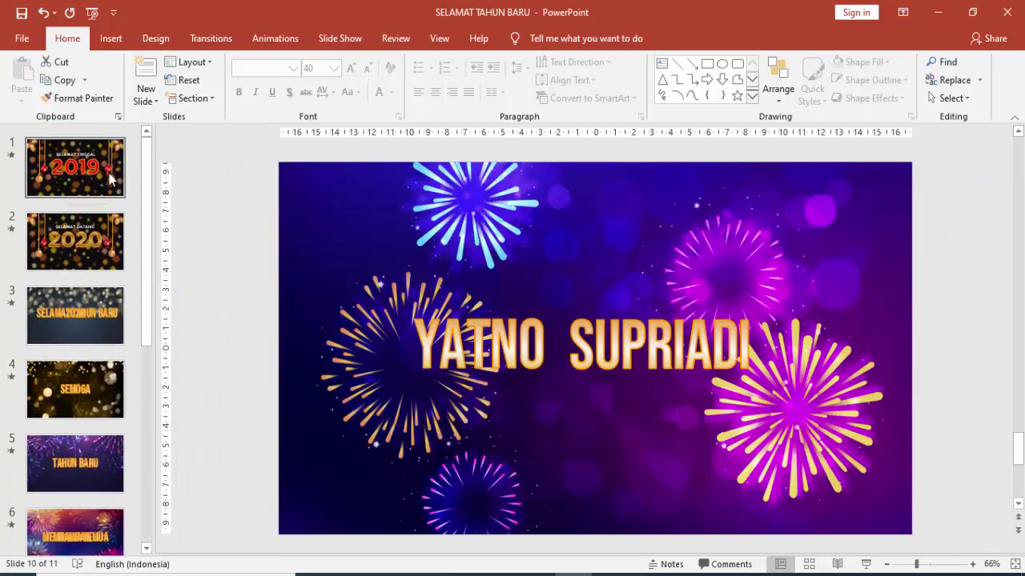
pyautogui.scroll(-1, 130, 397)
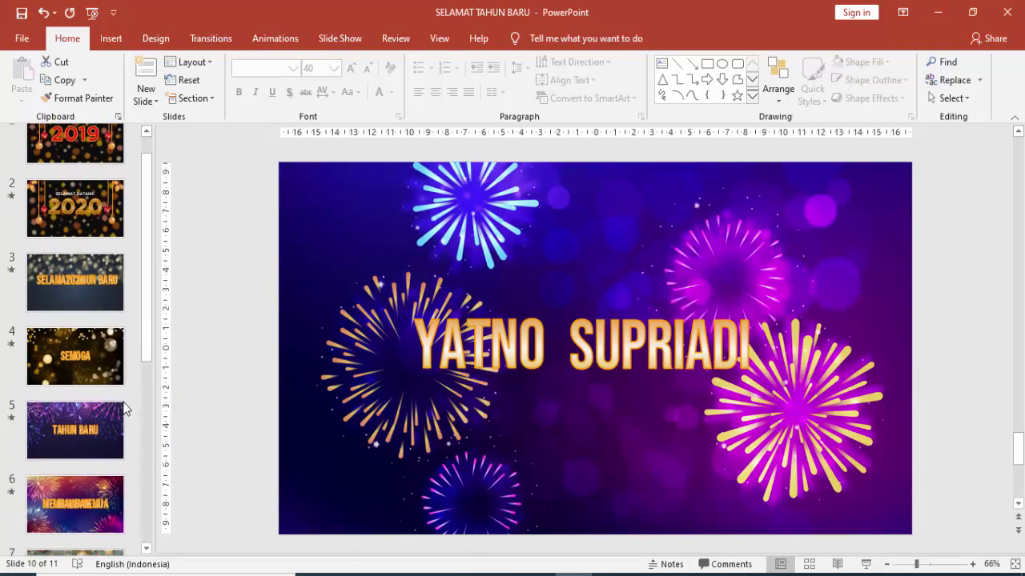
pyautogui.scroll(-2, 128, 398)
pyautogui.click(85, 444)
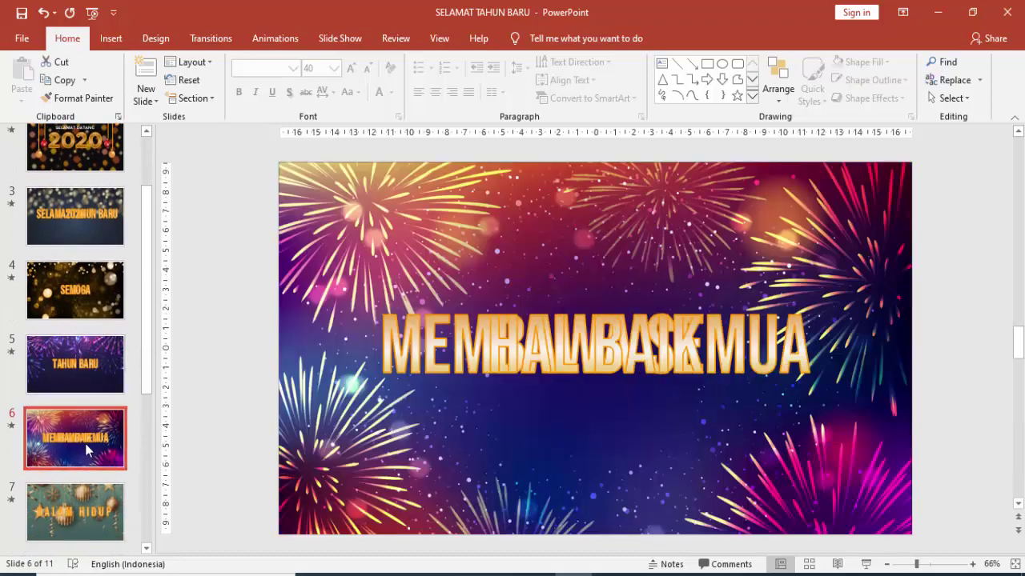
pyautogui.click(429, 336)
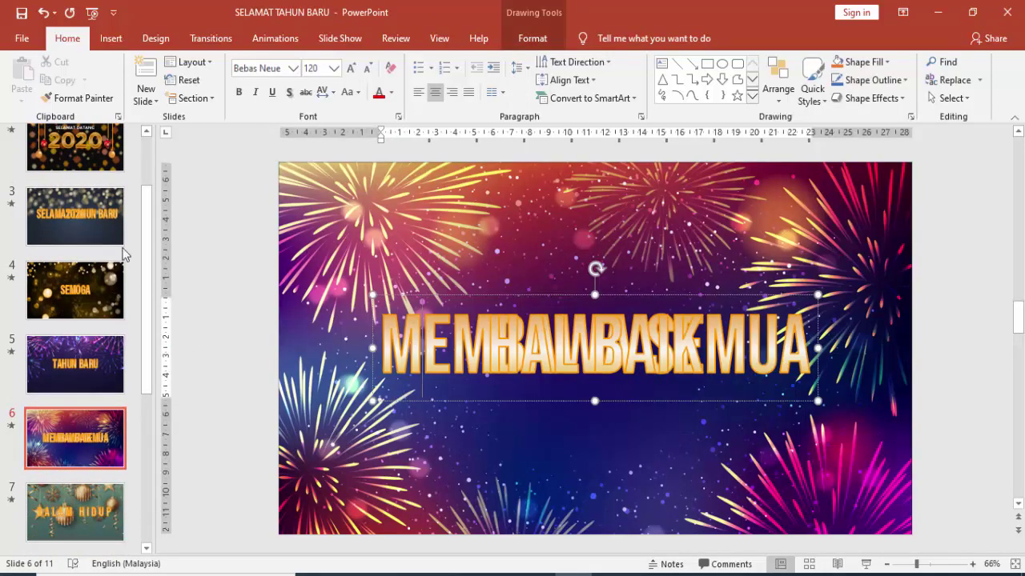
pyautogui.click(148, 152)
pyautogui.press('Home')
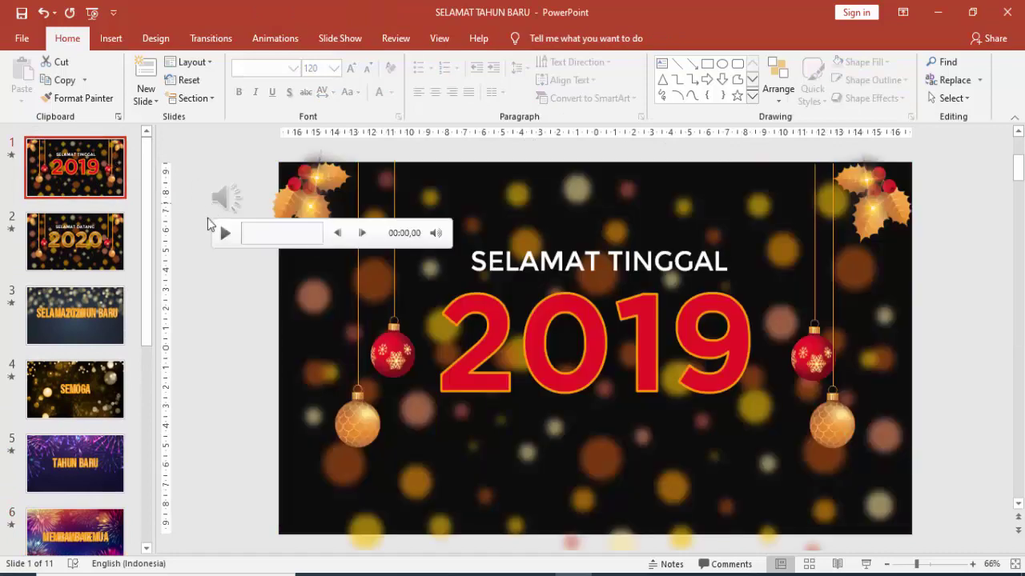
# - Zoom the slide view out to 50% and focus the slide 1 thumbnail
pyautogui.click(256, 286)
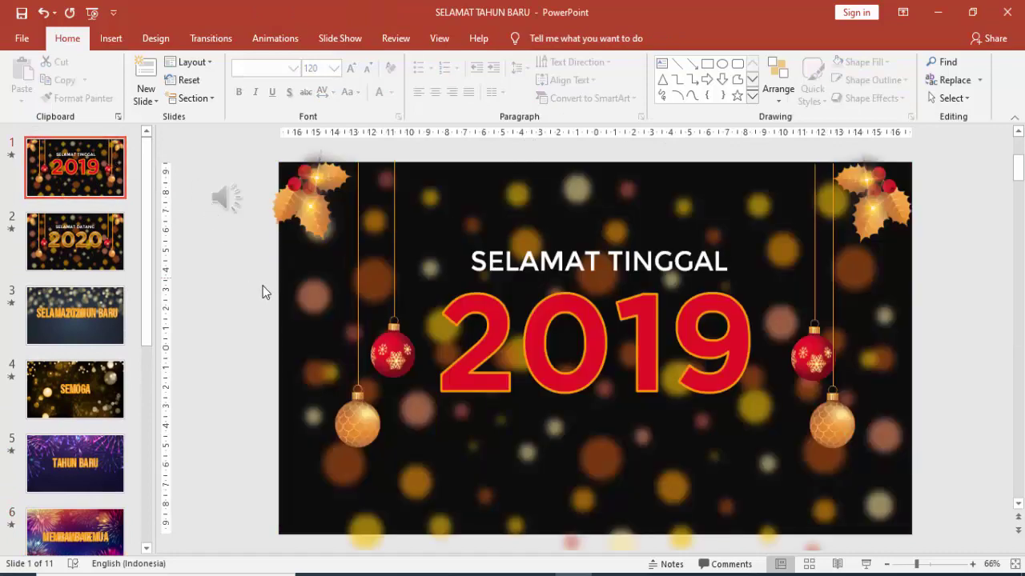
pyautogui.scroll(-2, 264, 284)
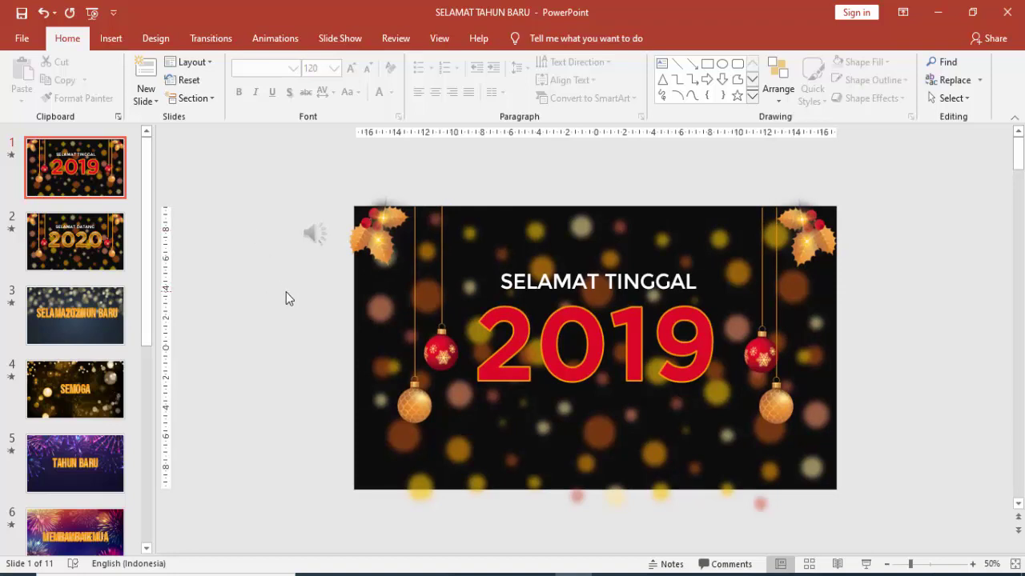
pyautogui.click(74, 188)
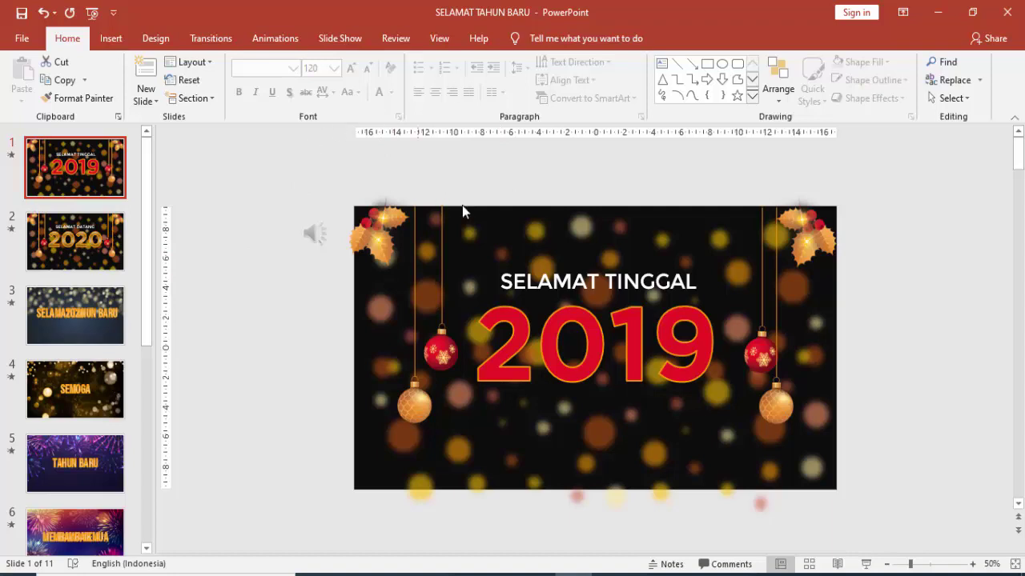
# - Select slide 1's holly decorations and text box, undo an accidental move, and show animation settings
pyautogui.click(362, 240)
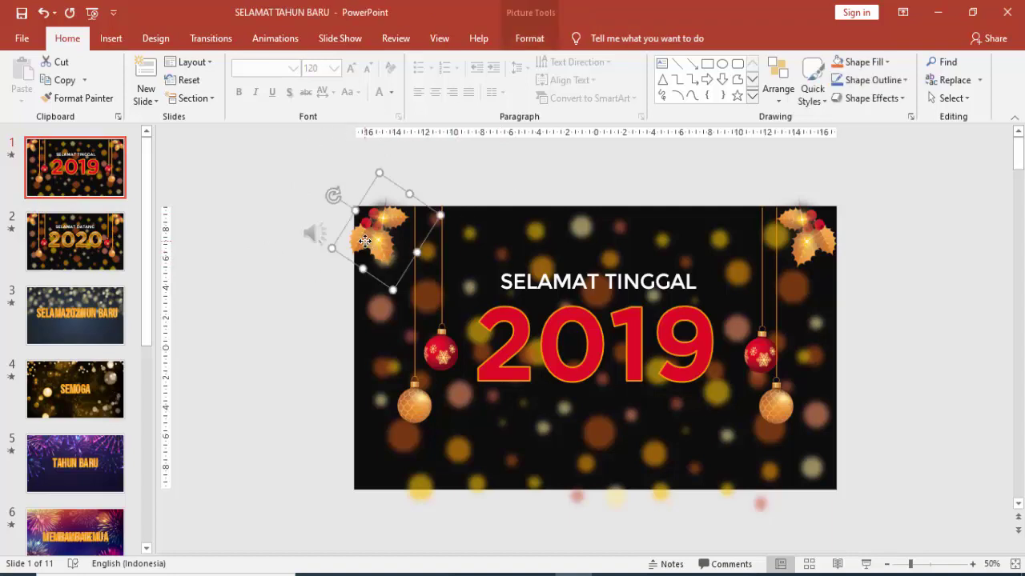
pyautogui.click(834, 232)
pyautogui.click(519, 235)
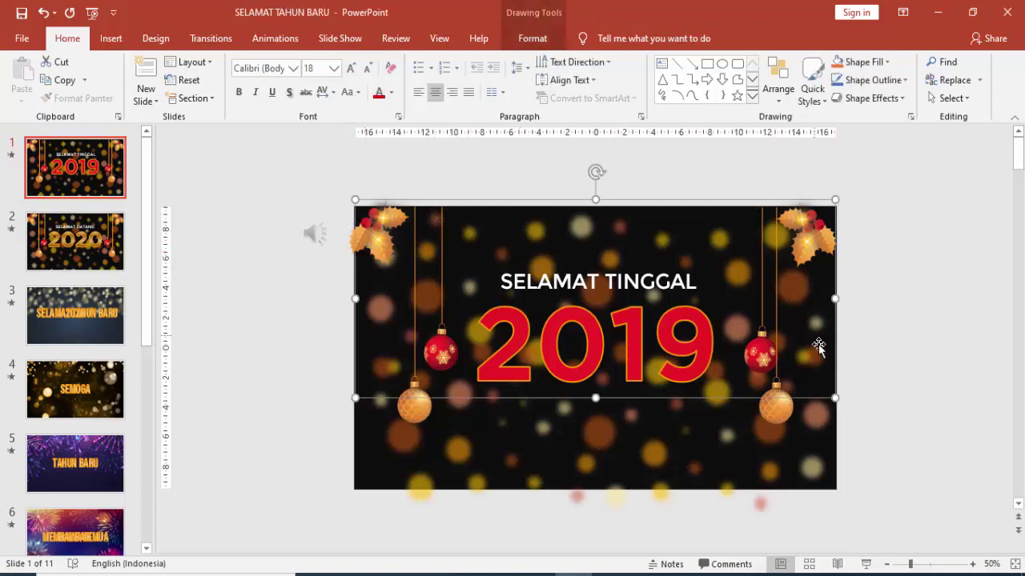
pyautogui.moveTo(737, 435); pyautogui.dragTo(737, 553)
pyautogui.hotkey('ctrl', 'z')
pyautogui.click(462, 173)
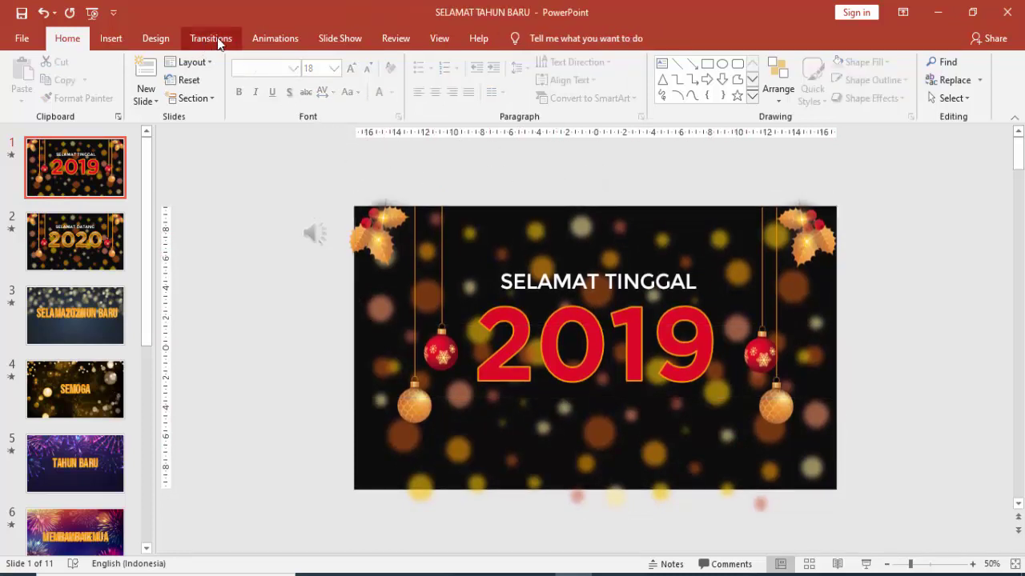
pyautogui.click(275, 39)
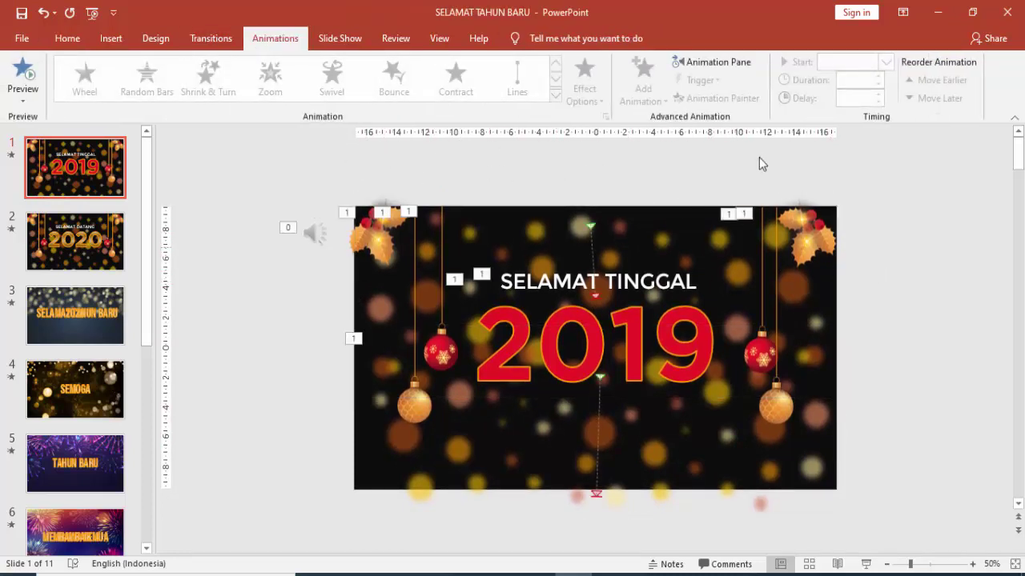
# - Open Format Background for slide 1 and look over its background colour choices
pyautogui.click(716, 62)
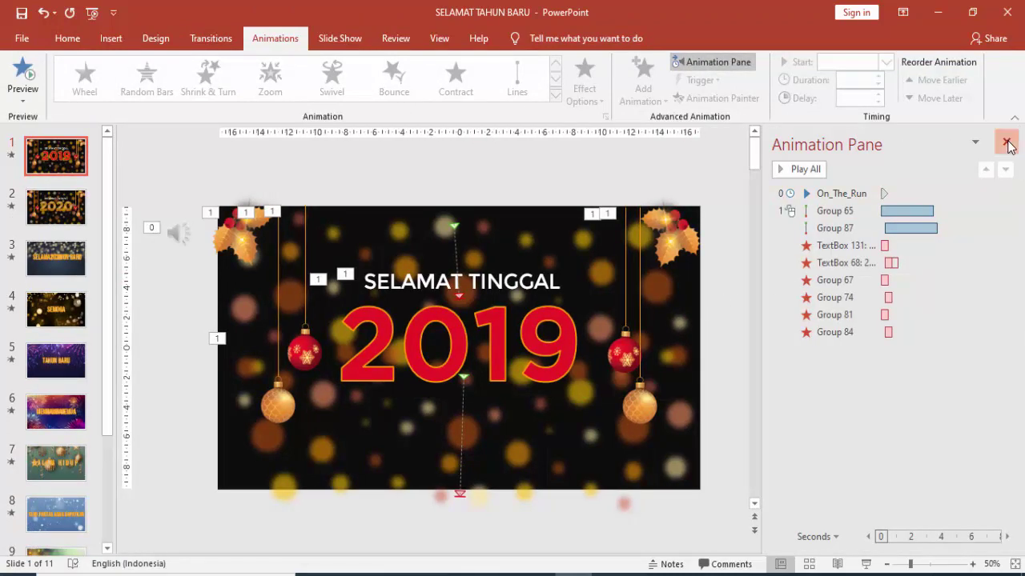
pyautogui.click(1007, 142)
pyautogui.rightClick(824, 163)
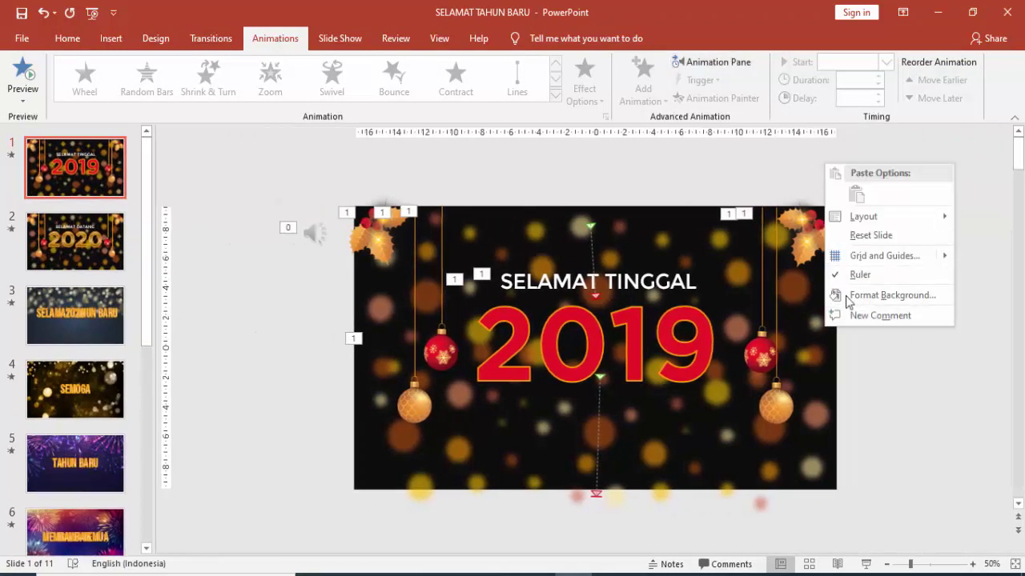
pyautogui.click(873, 295)
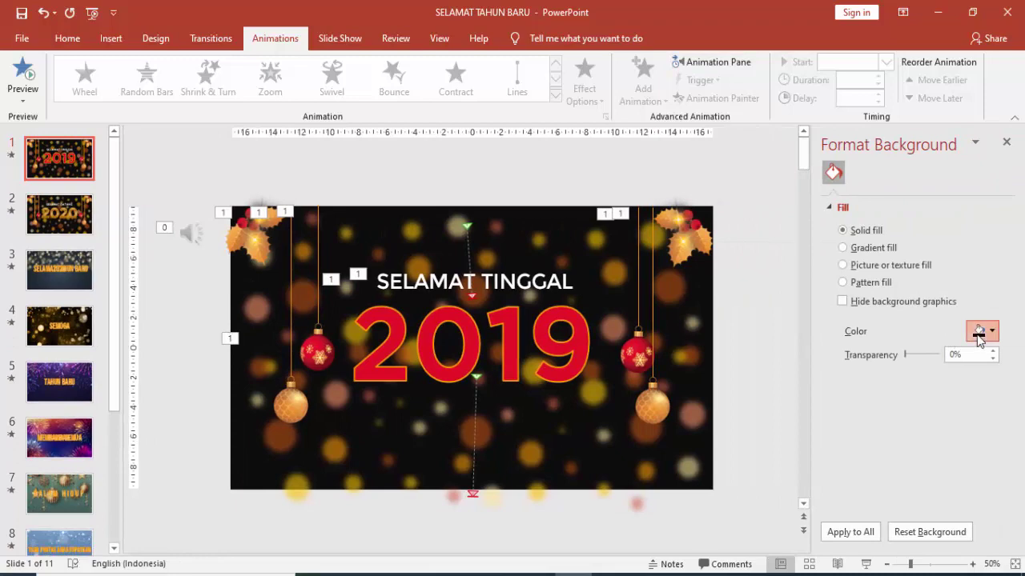
pyautogui.click(982, 331)
pyautogui.click(691, 339)
# - Reposition the large overlay shape and expand its soft edges settings
pyautogui.click(690, 320)
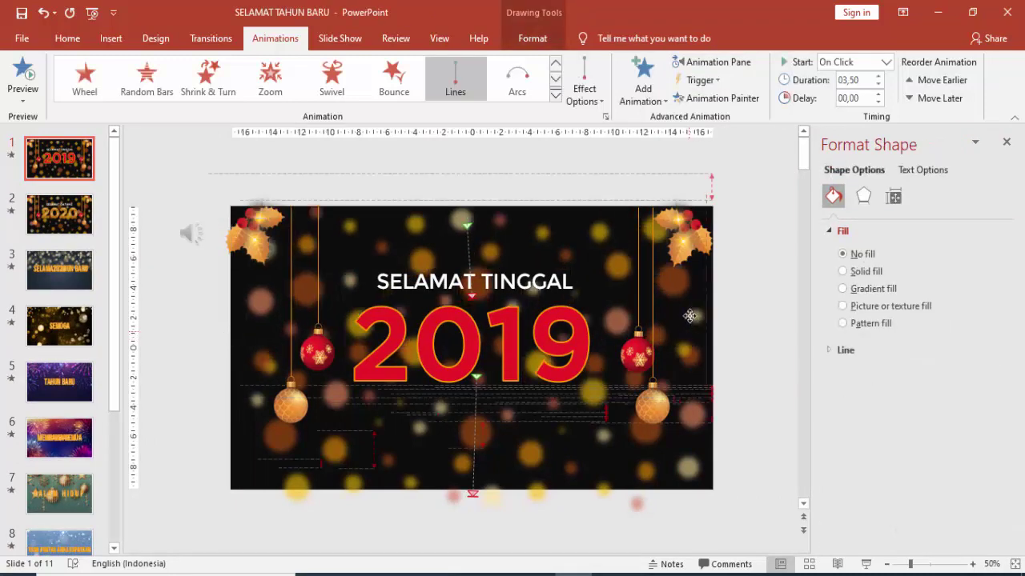
pyautogui.moveTo(690, 316); pyautogui.dragTo(688, 333)
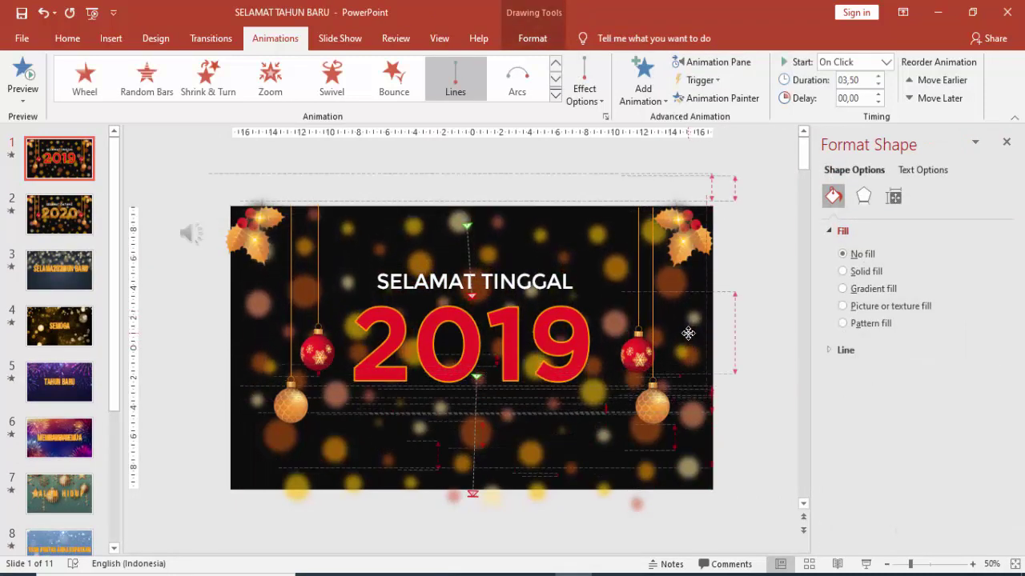
pyautogui.moveTo(689, 333); pyautogui.dragTo(676, 303)
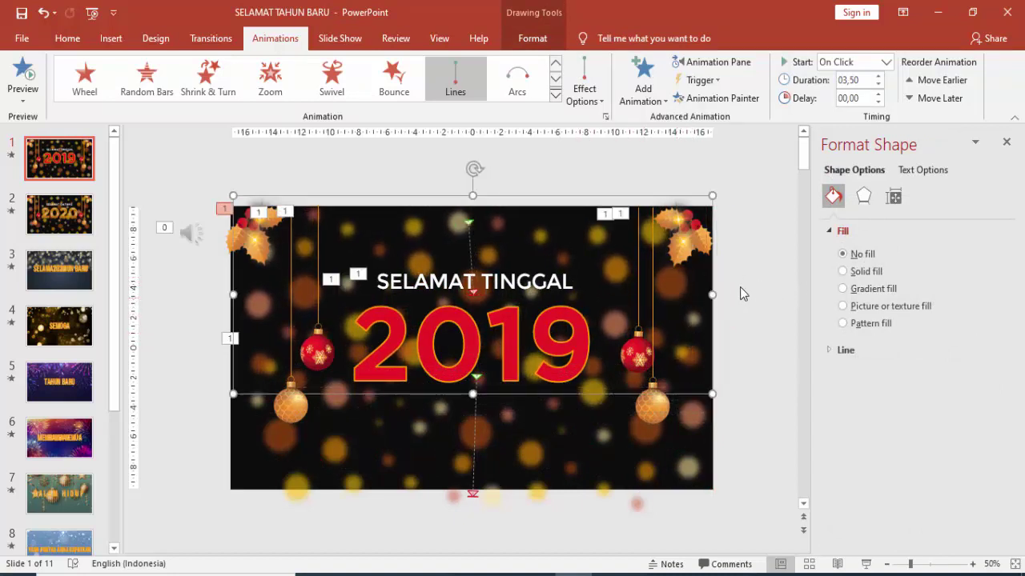
pyautogui.click(863, 196)
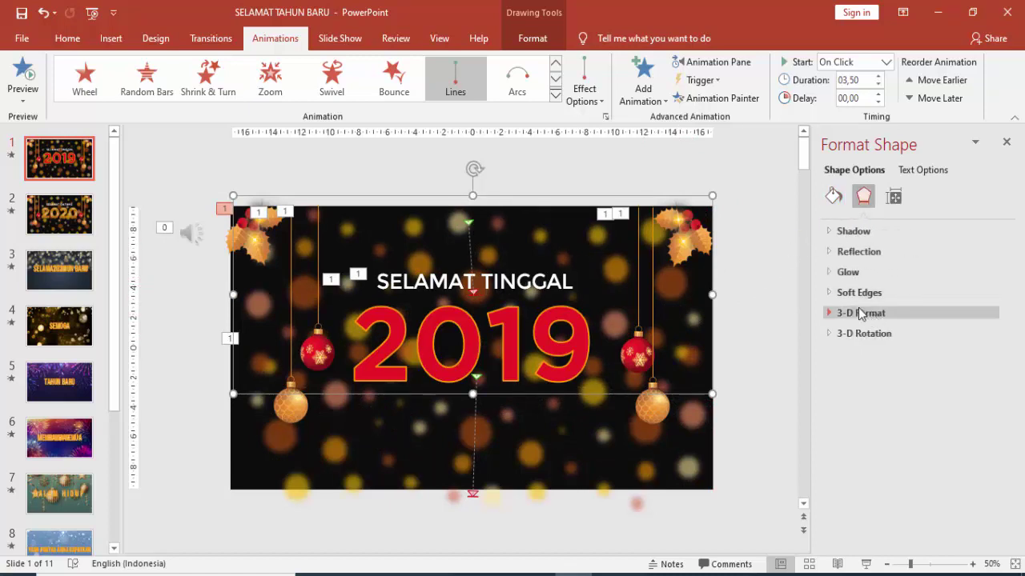
pyautogui.click(829, 292)
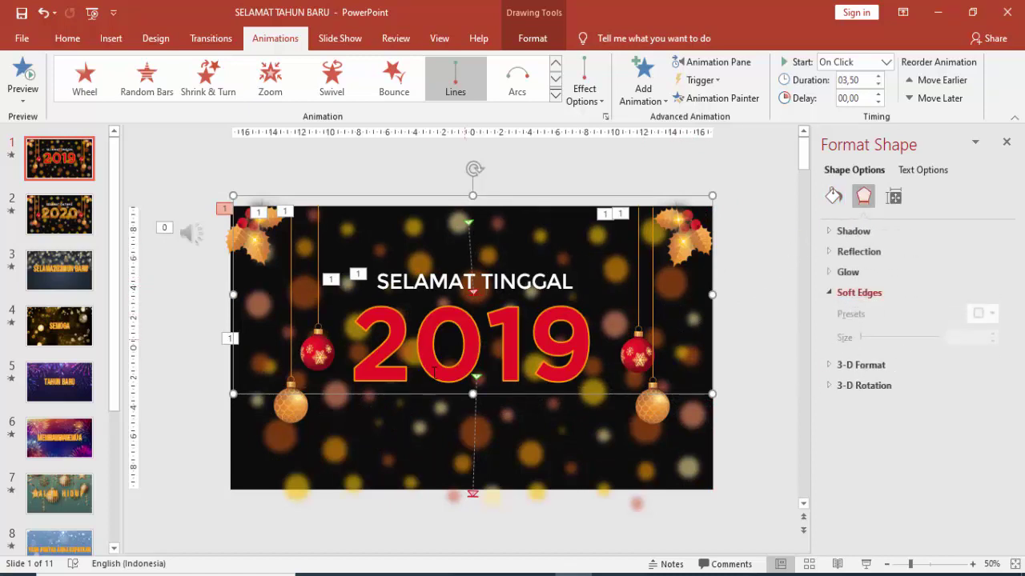
# - Inspect the animations on the upper and lower bokeh shapes
pyautogui.click(727, 240)
pyautogui.click(499, 233)
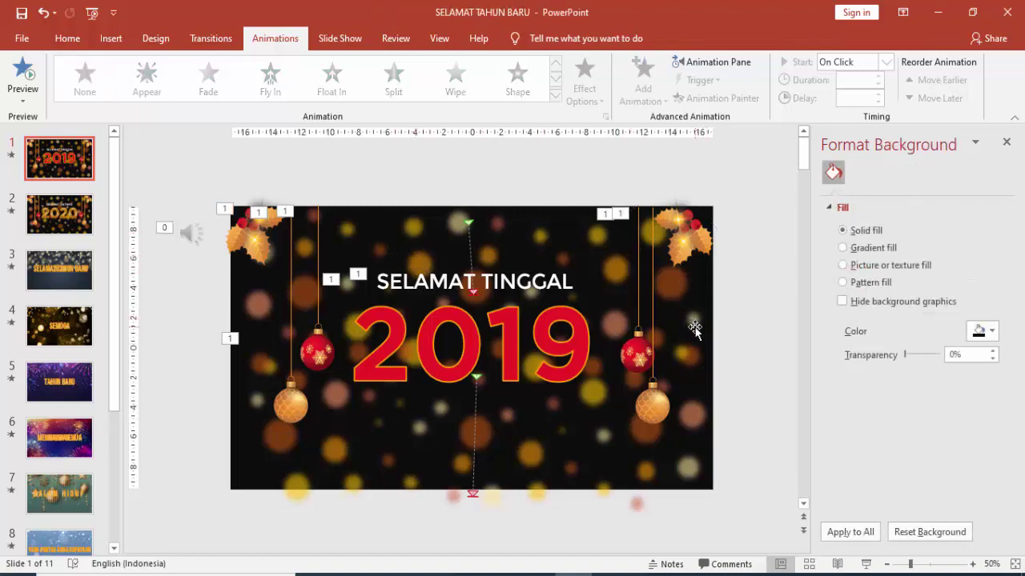
pyautogui.click(654, 350)
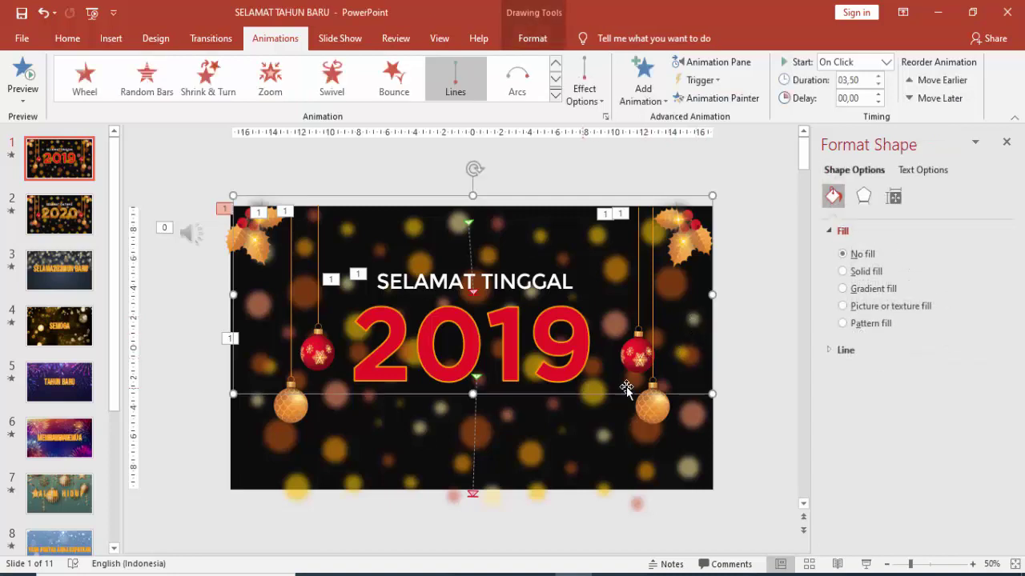
pyautogui.click(562, 455)
pyautogui.click(566, 256)
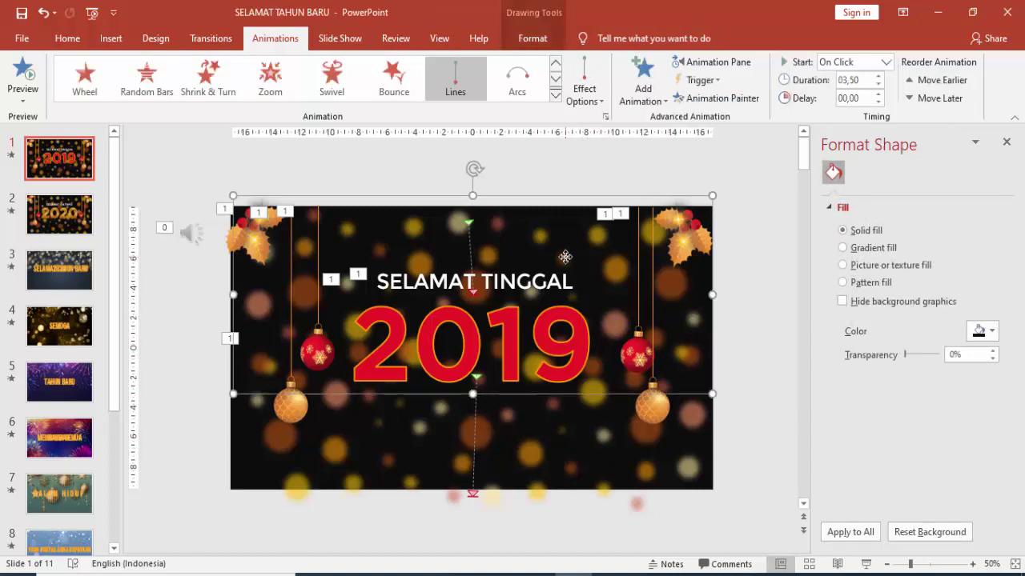
pyautogui.click(586, 469)
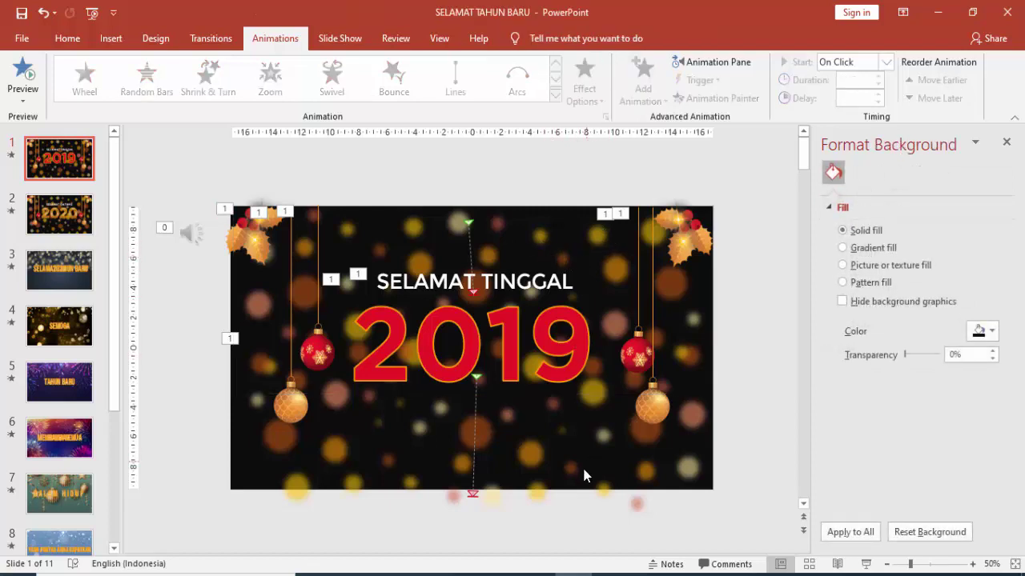
pyautogui.click(604, 484)
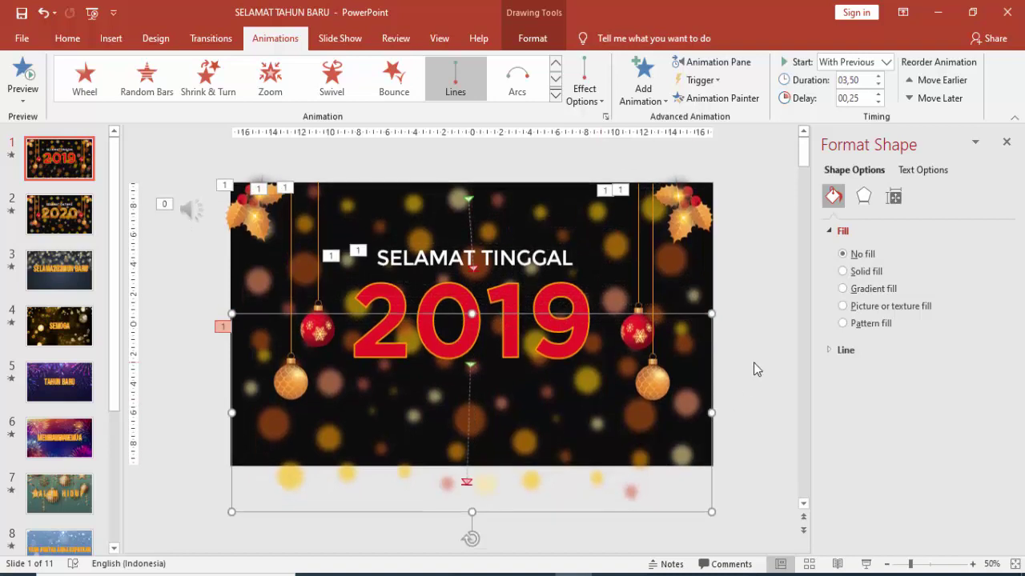
pyautogui.click(754, 363)
# - Check animations on the holly pictures, hanging ornaments and SELAMAT TINGGAL 2019 text
pyautogui.click(686, 253)
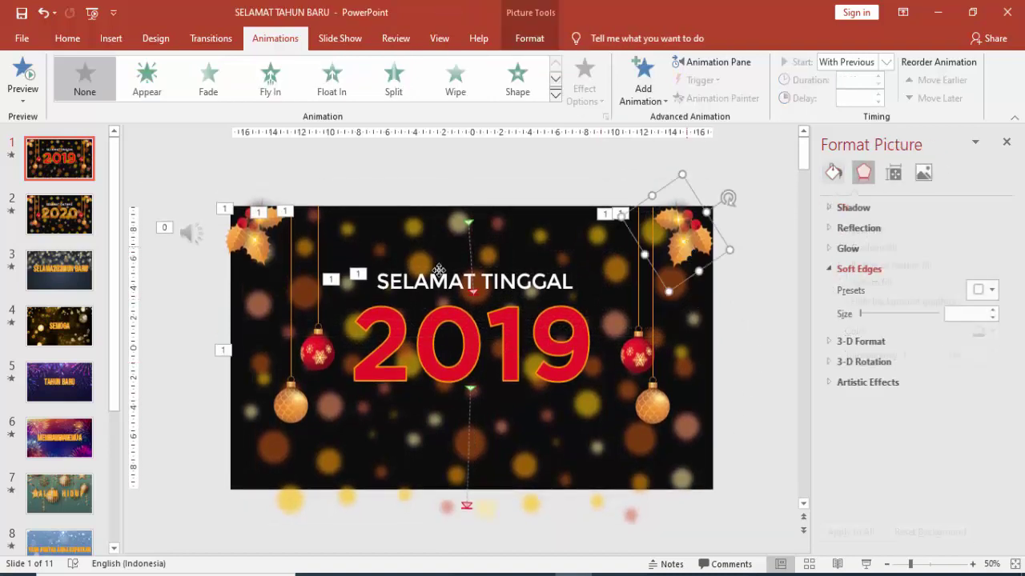
pyautogui.click(242, 240)
pyautogui.click(671, 241)
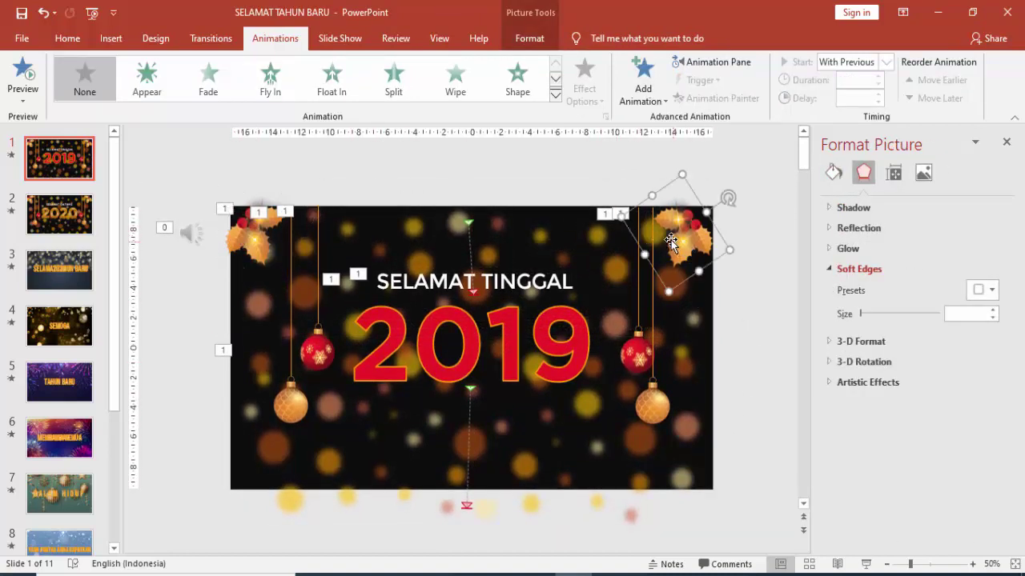
pyautogui.scroll(2, 674, 233)
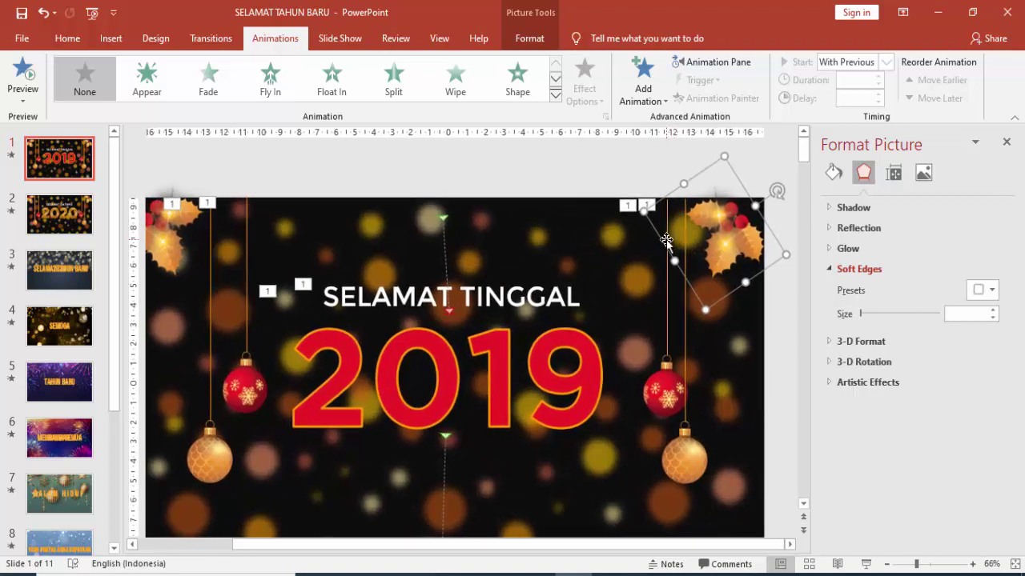
pyautogui.scroll(-2, 664, 242)
pyautogui.click(636, 326)
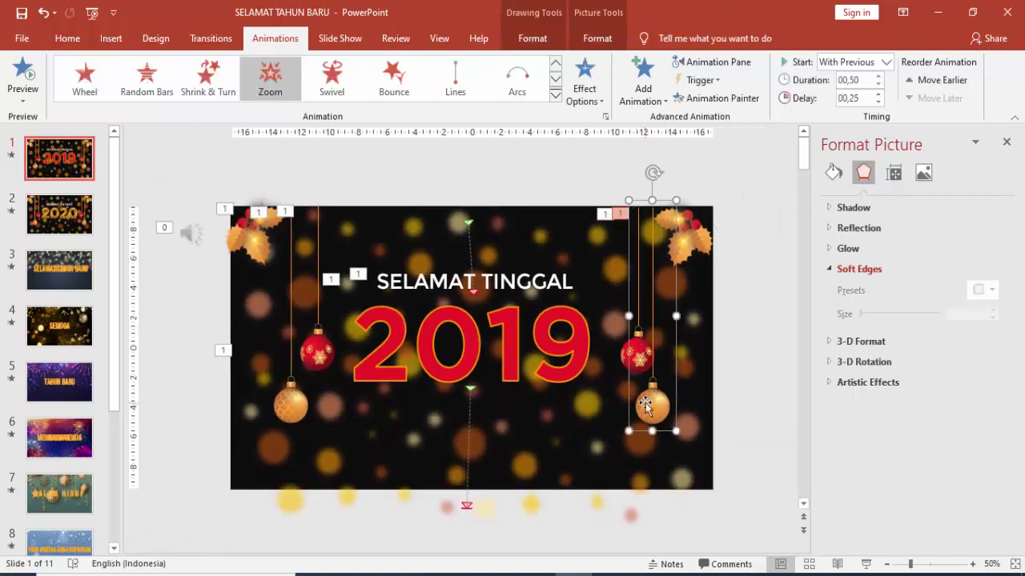
pyautogui.click(304, 353)
pyautogui.click(356, 376)
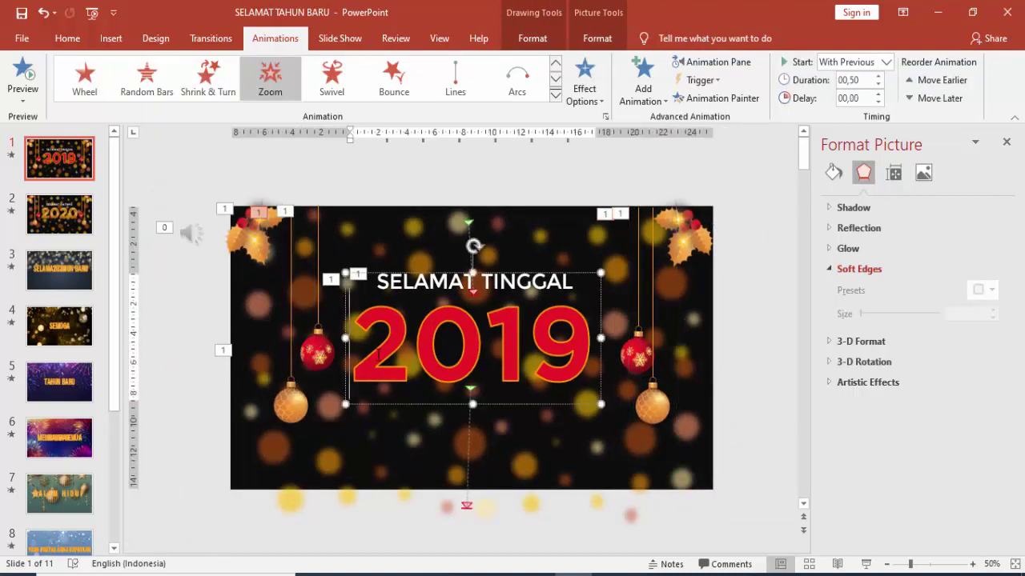
pyautogui.click(537, 191)
# - Show the Animation Pane and move the sound icon above the slide's top-left corner
pyautogui.click(1007, 142)
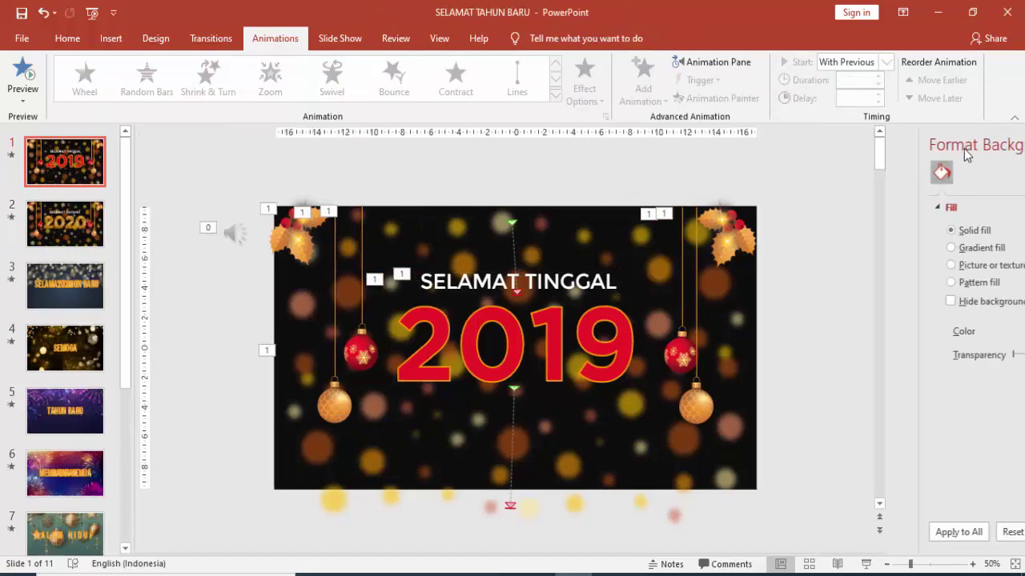
pyautogui.click(710, 62)
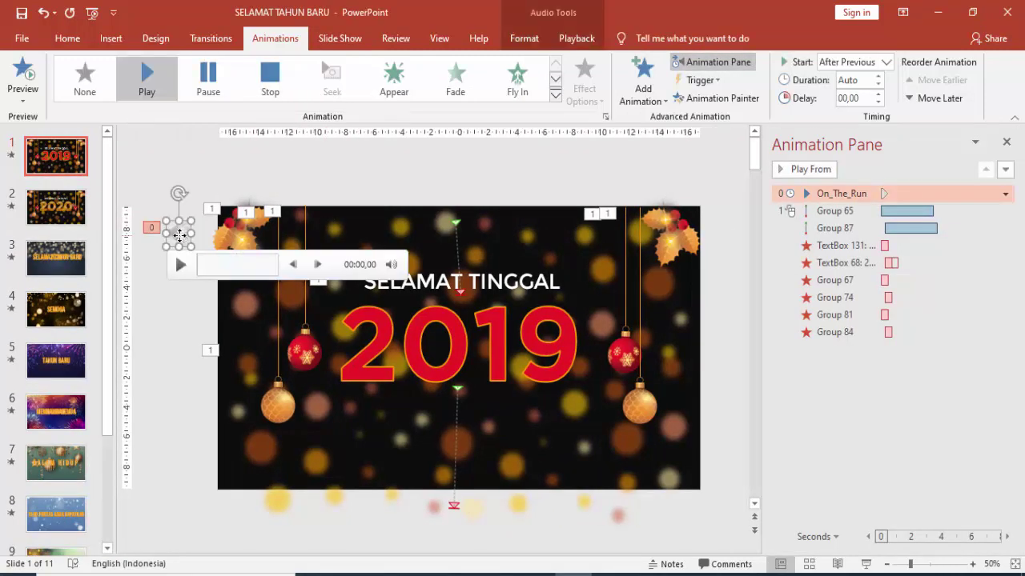
pyautogui.moveTo(173, 231); pyautogui.dragTo(182, 188)
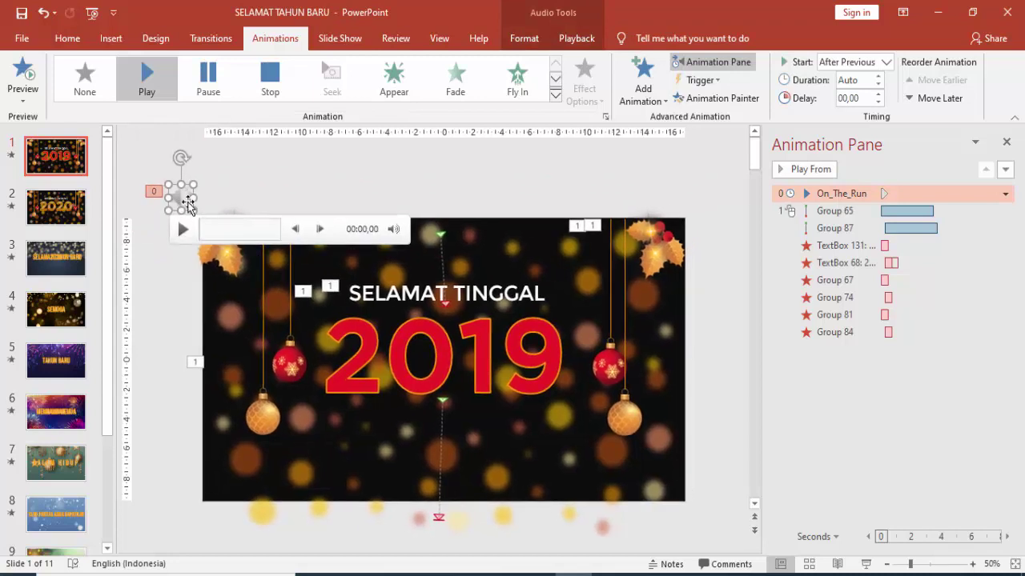
pyautogui.click(266, 196)
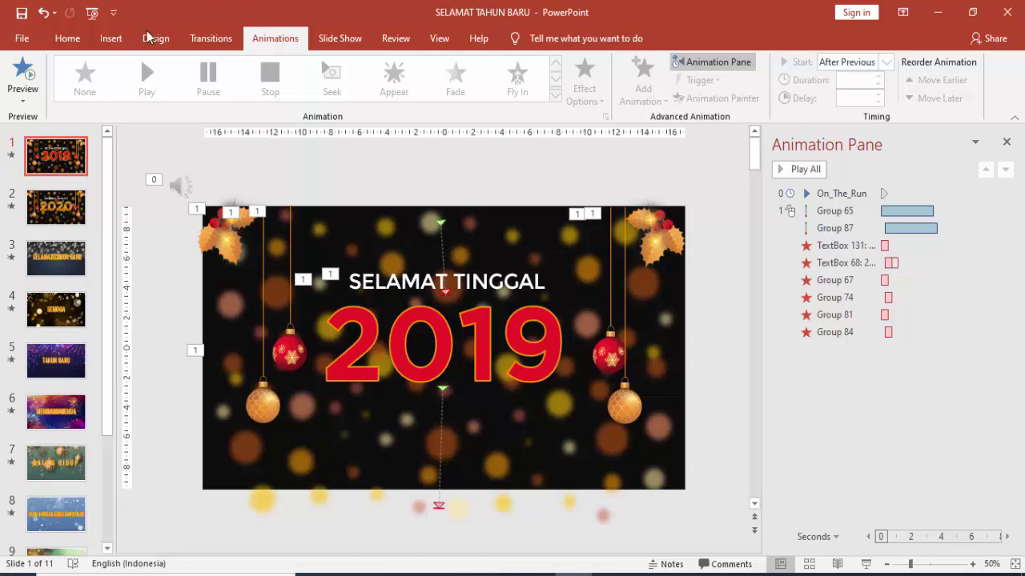
# - Browse Audio on My PC but cancel, keeping the existing On_The_Run sound icon
pyautogui.click(110, 37)
pyautogui.click(832, 80)
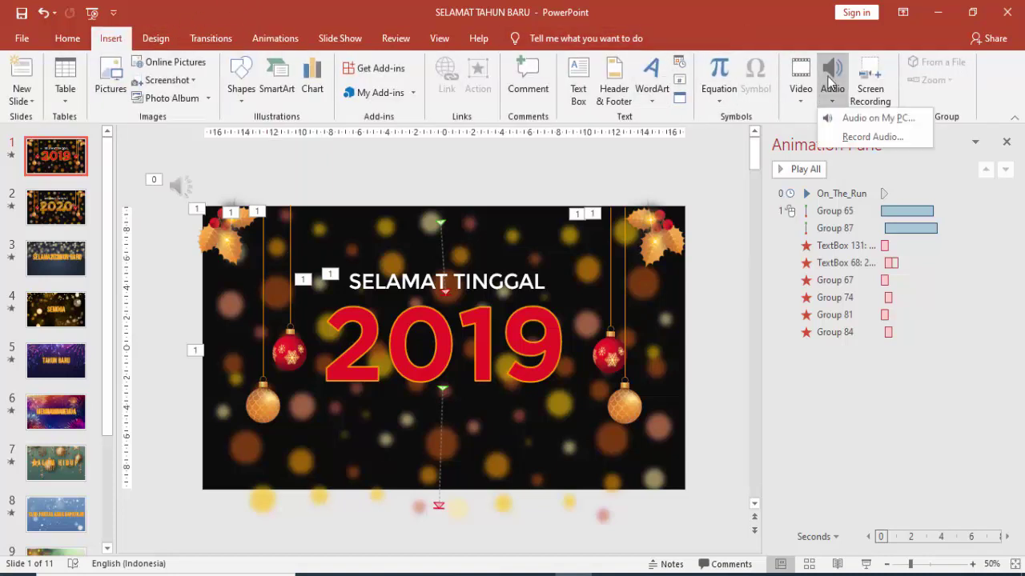
pyautogui.click(876, 120)
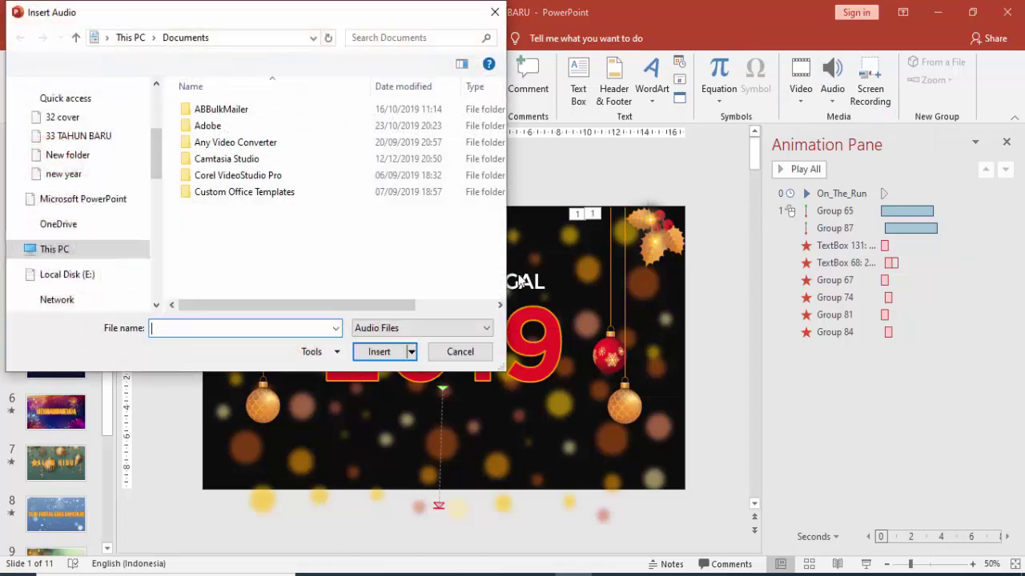
pyautogui.click(459, 351)
pyautogui.click(180, 186)
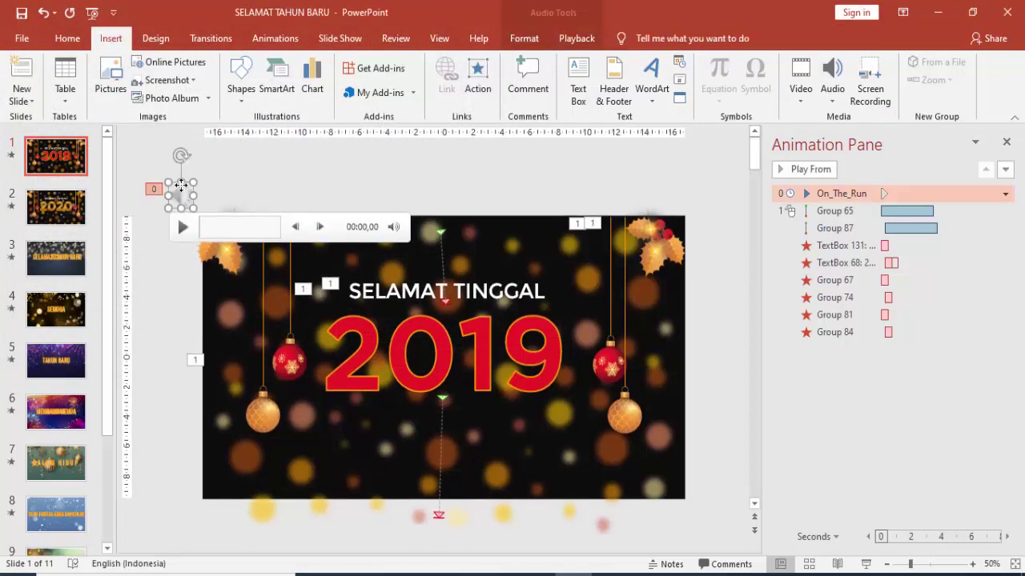
pyautogui.click(333, 196)
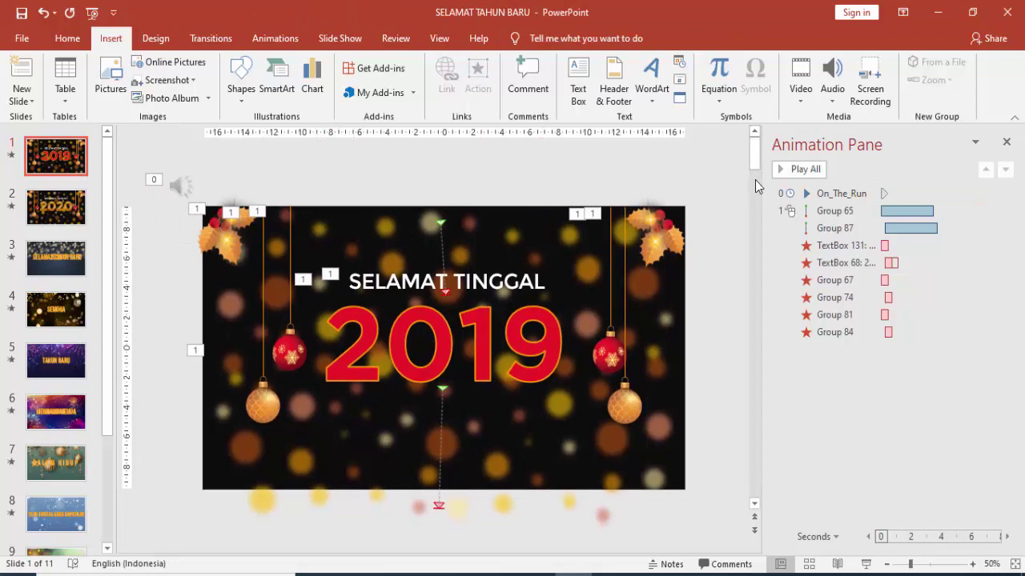
pyautogui.click(180, 187)
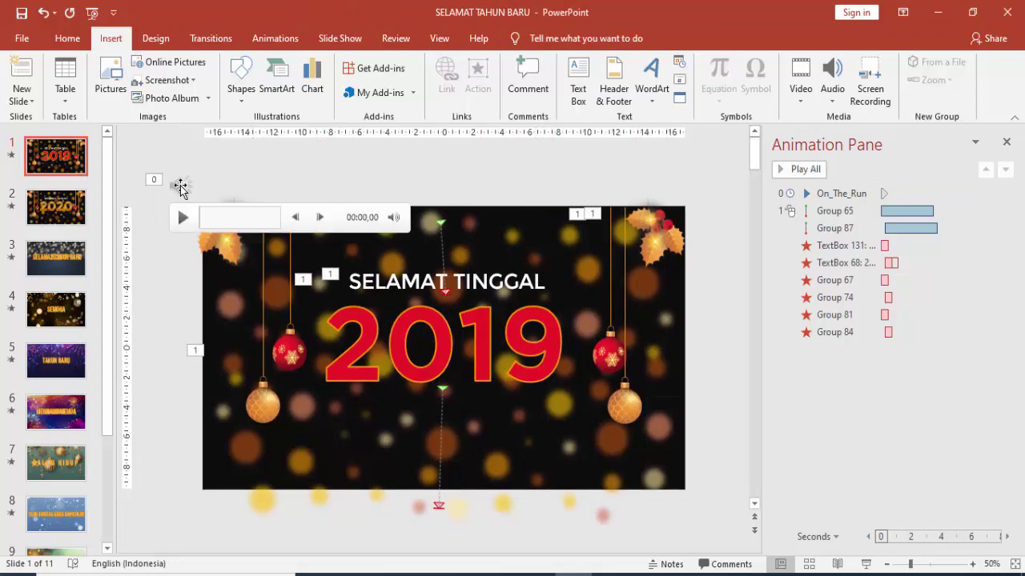
pyautogui.click(249, 186)
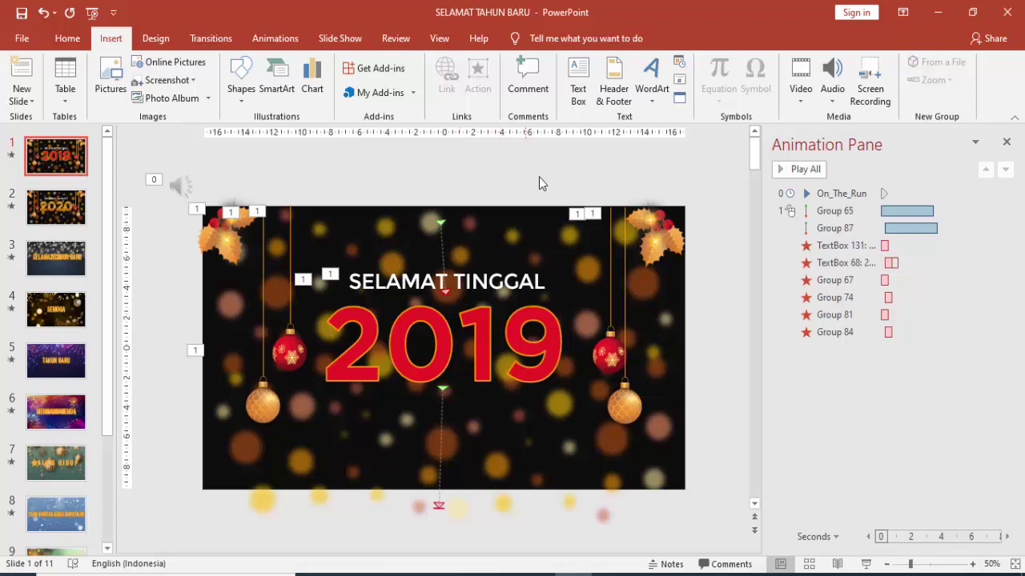
# - Nudge the Group 65 bokeh layer slightly to the right
pyautogui.click(825, 211)
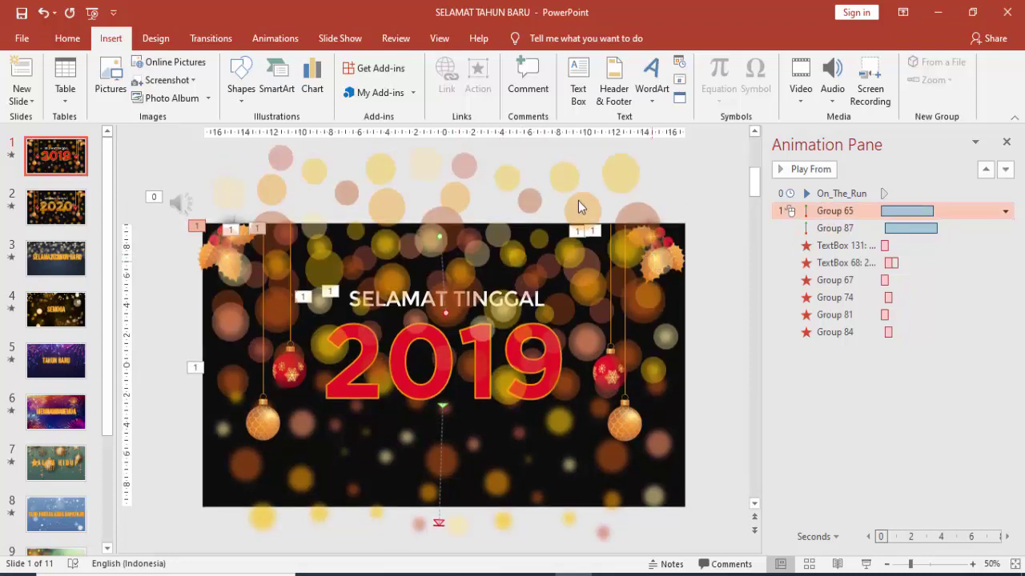
pyautogui.click(572, 187)
pyautogui.click(828, 211)
pyautogui.moveTo(438, 235); pyautogui.dragTo(440, 235)
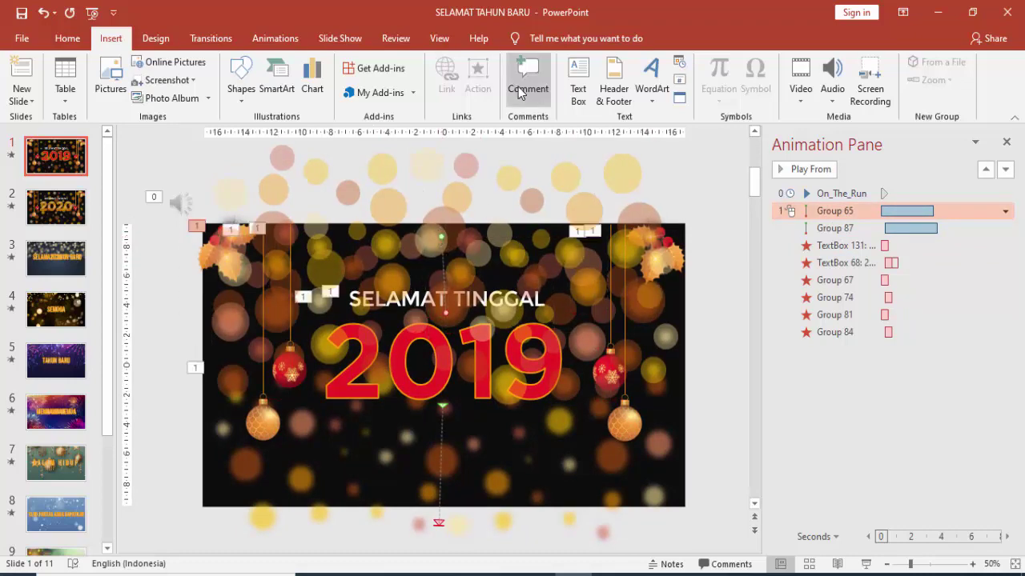
pyautogui.click(275, 38)
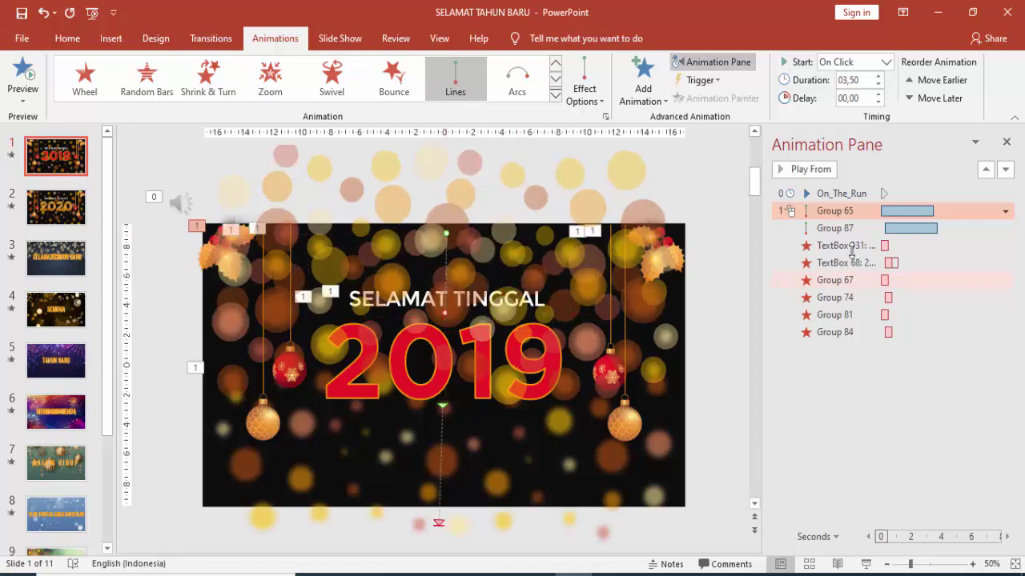
# - Drag the end point of Group 87's line motion path slightly lower
pyautogui.click(847, 228)
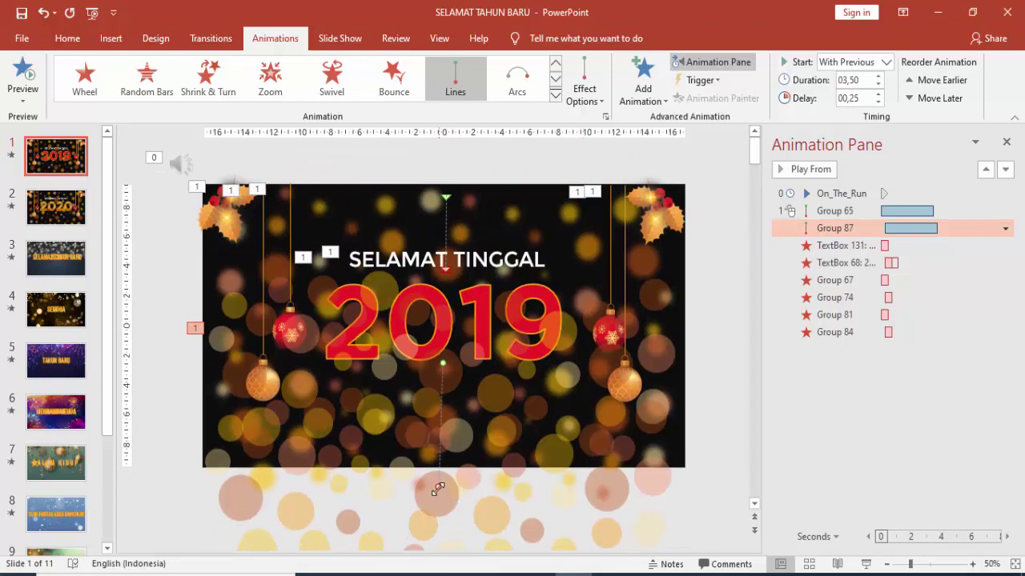
pyautogui.moveTo(438, 487); pyautogui.dragTo(437, 490)
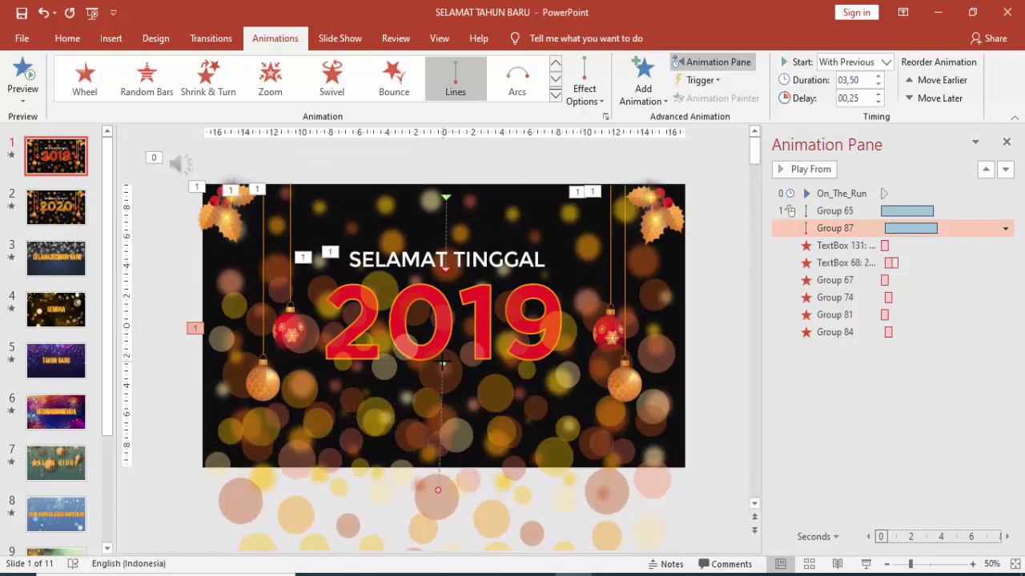
pyautogui.moveTo(438, 490)
pyautogui.mouseDown()
pyautogui.moveTo(441, 498)
pyautogui.moveTo(440, 487)
pyautogui.mouseUp()
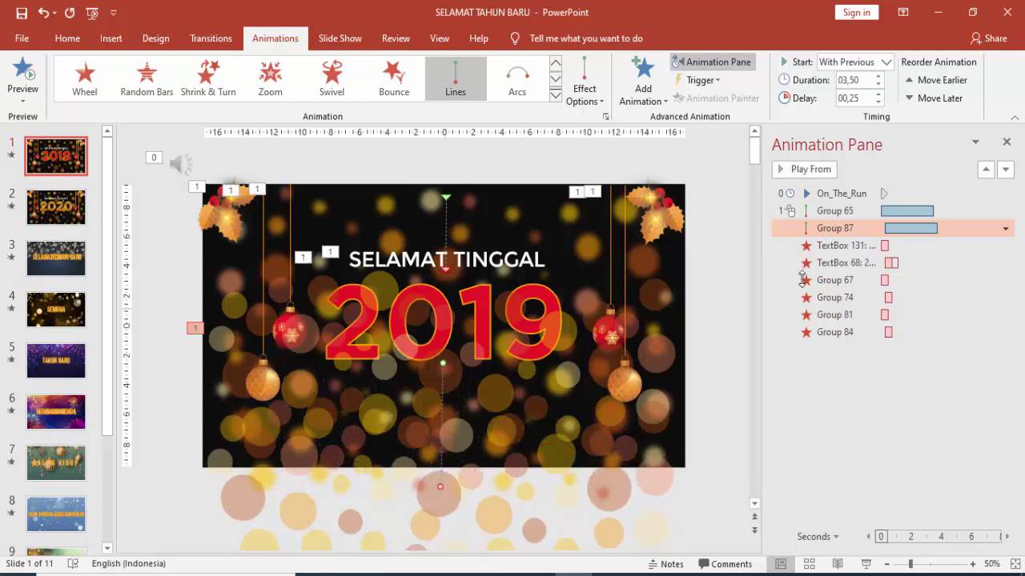
pyautogui.click(840, 210)
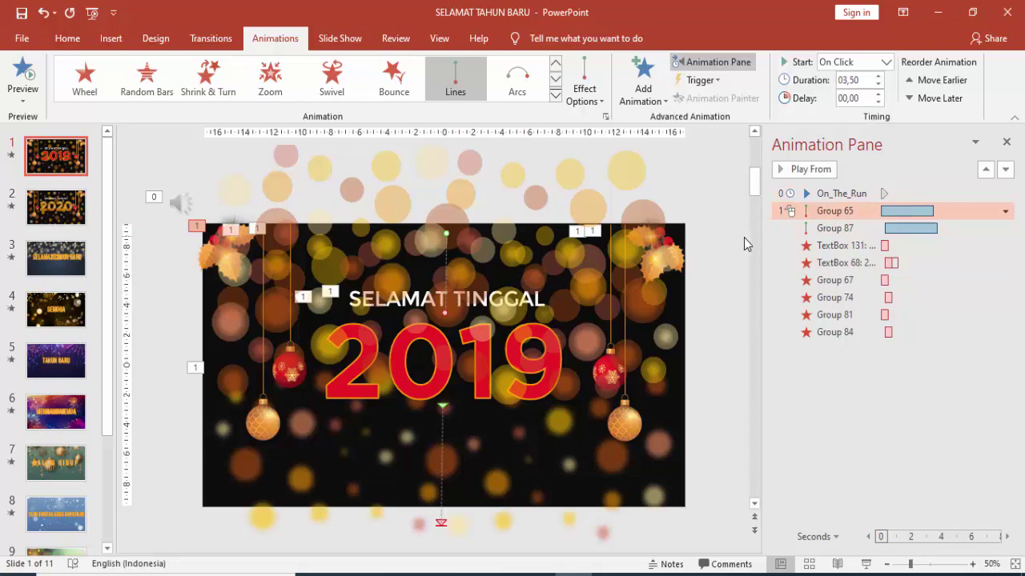
pyautogui.click(697, 279)
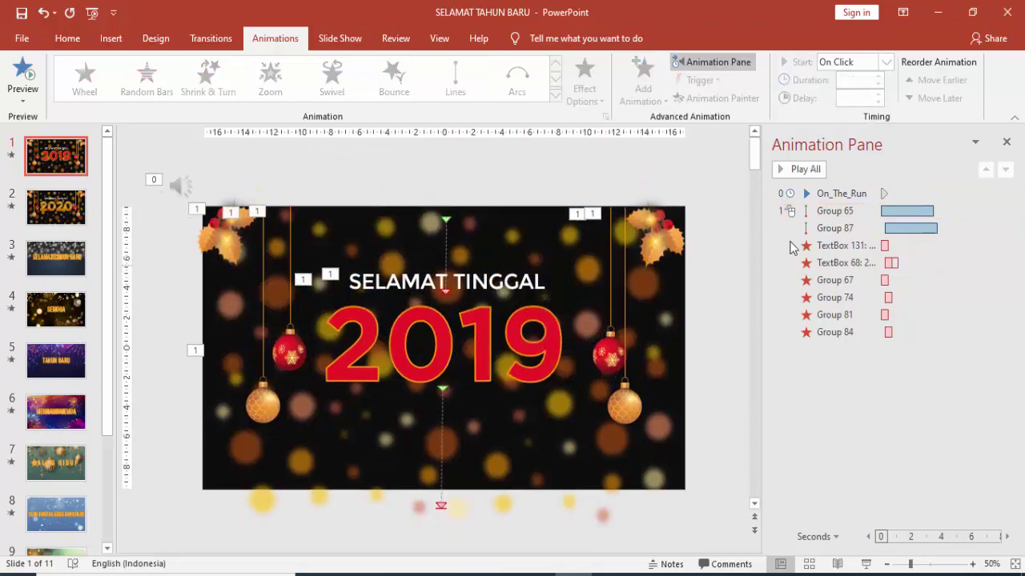
pyautogui.click(853, 248)
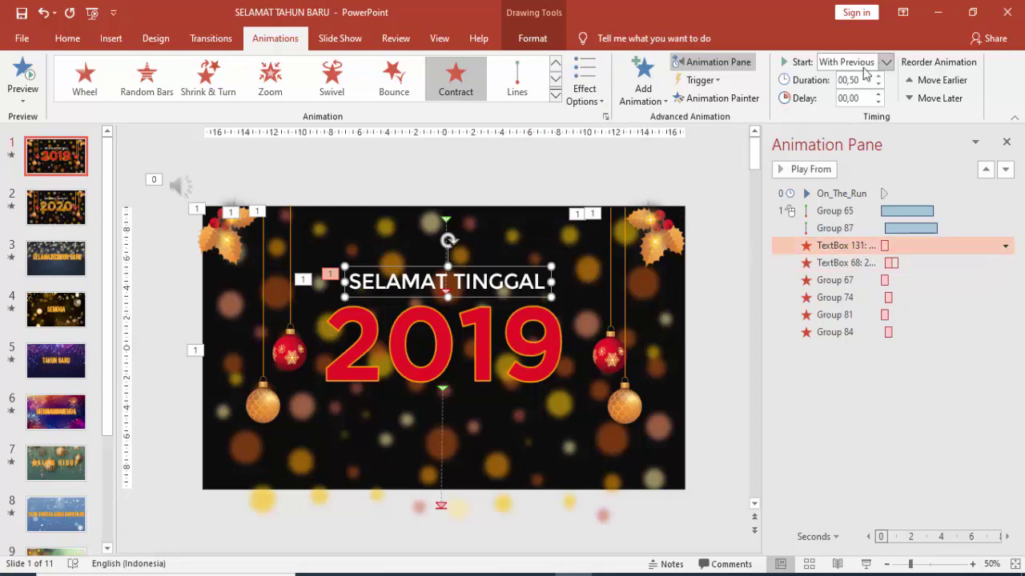
pyautogui.click(887, 263)
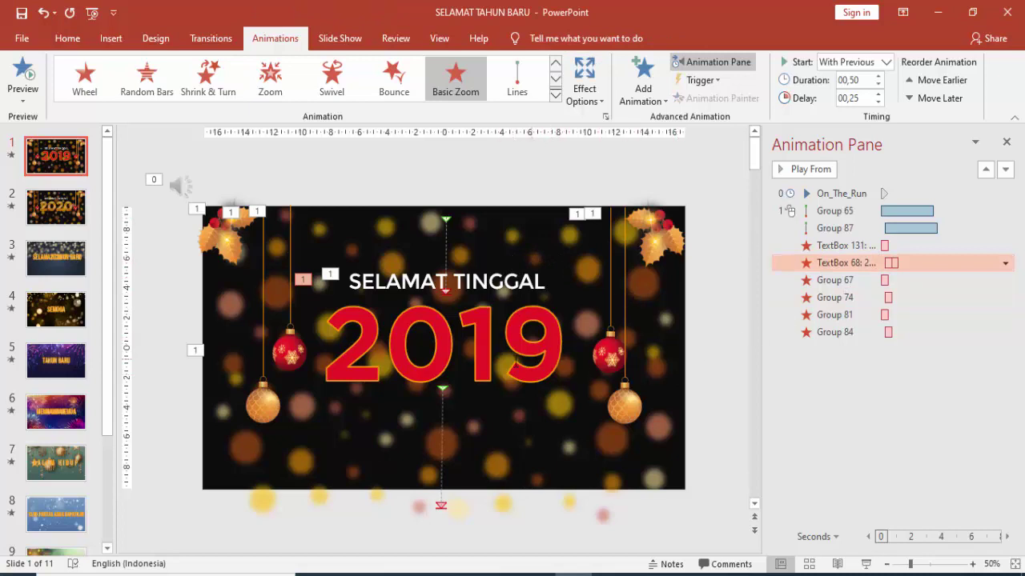
pyautogui.click(514, 360)
pyautogui.click(547, 274)
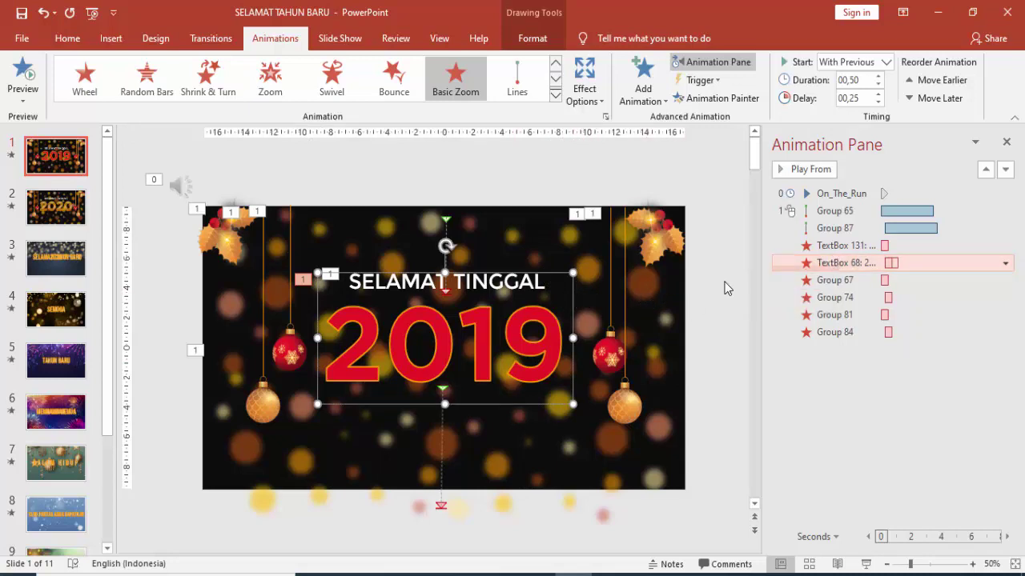
pyautogui.click(593, 85)
pyautogui.click(712, 192)
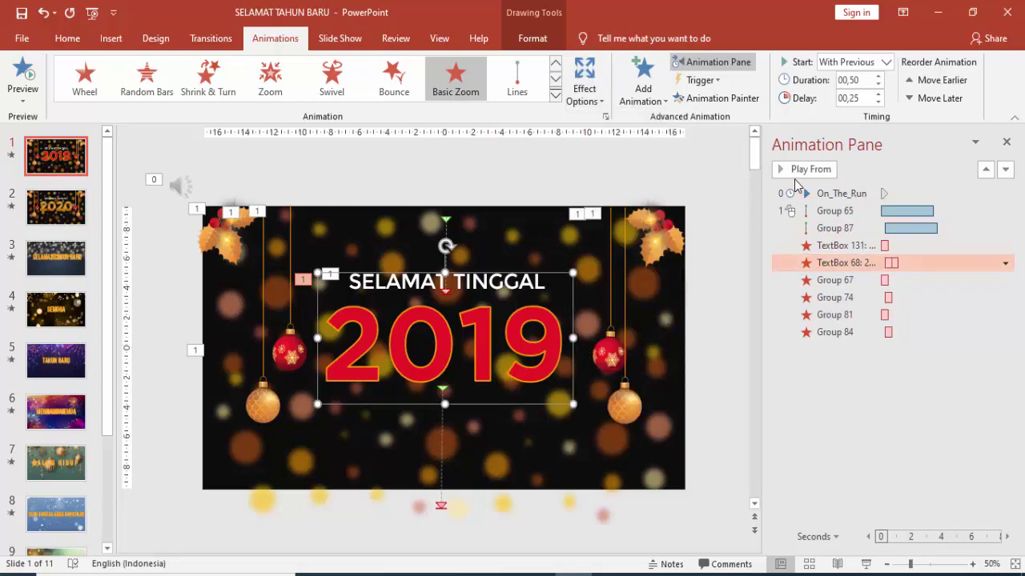
pyautogui.click(795, 169)
pyautogui.click(825, 280)
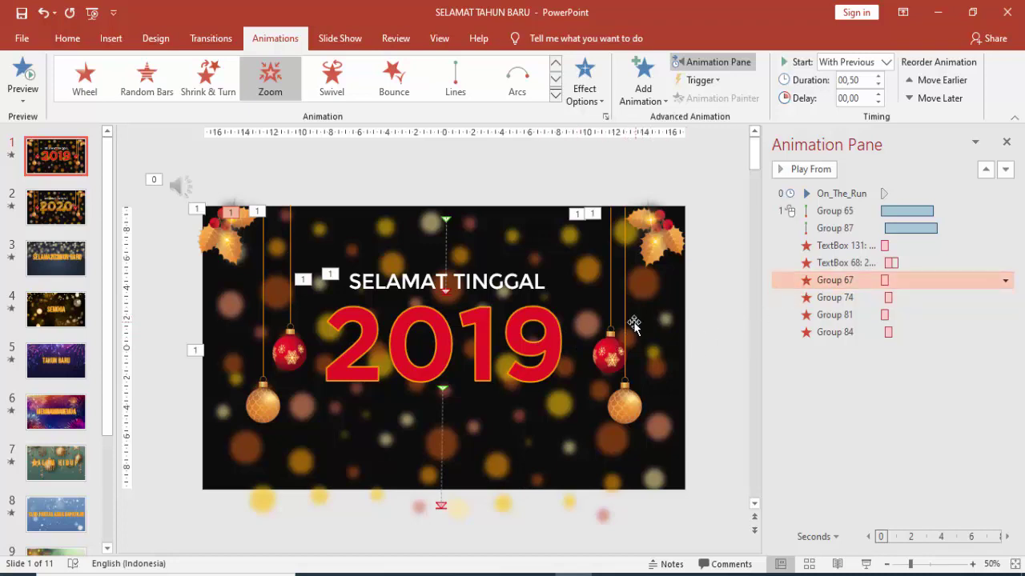
# - Check ornament Groups 74, 81 and 84 exit timings, then preview from Group 65
pyautogui.click(288, 295)
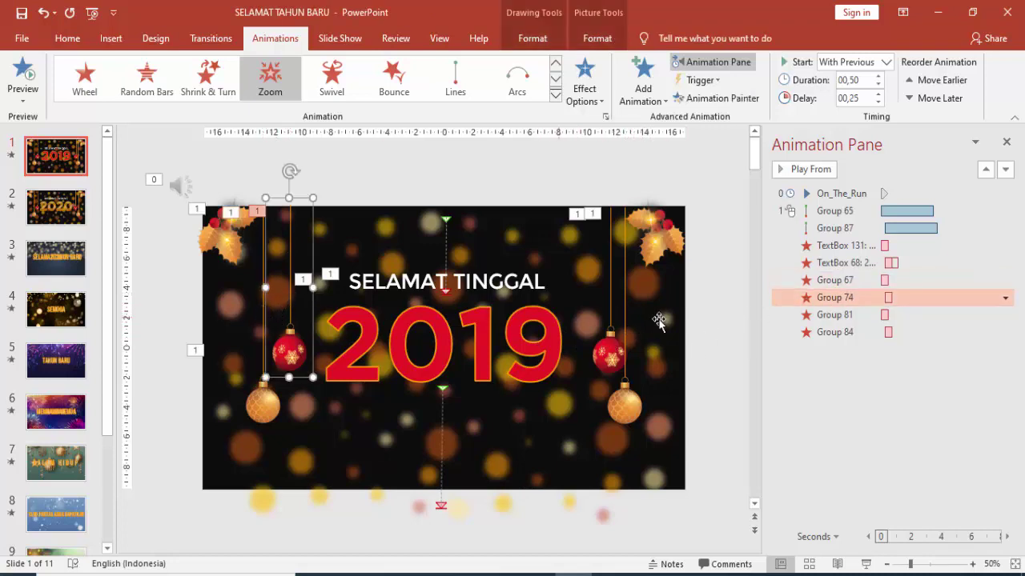
pyautogui.click(620, 322)
pyautogui.click(627, 332)
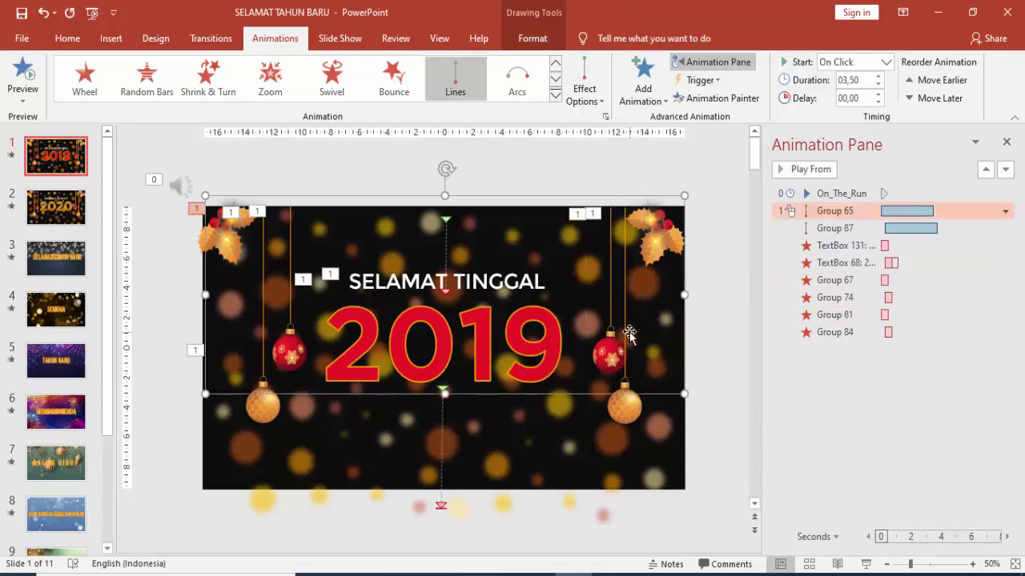
pyautogui.click(622, 328)
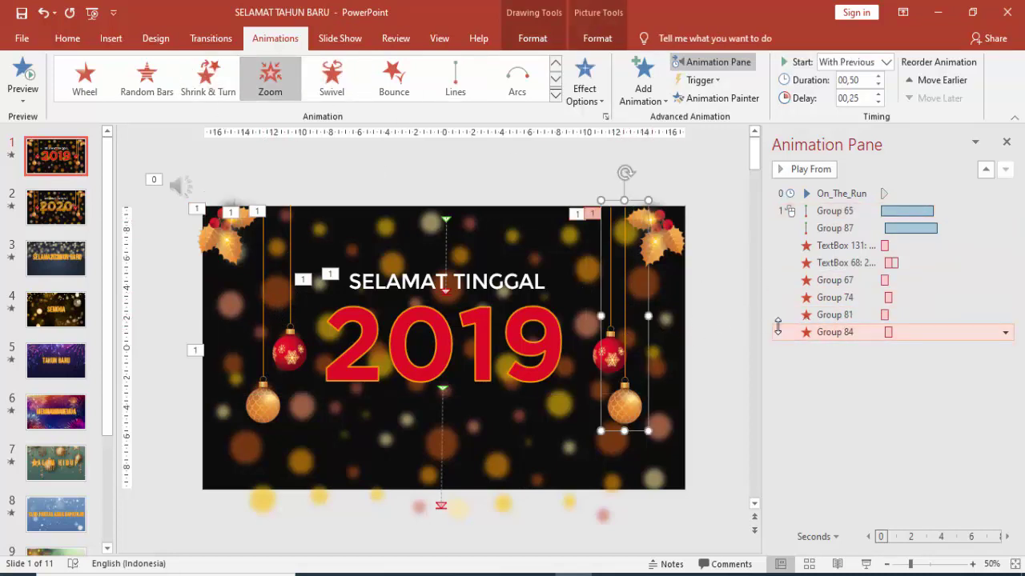
pyautogui.click(825, 211)
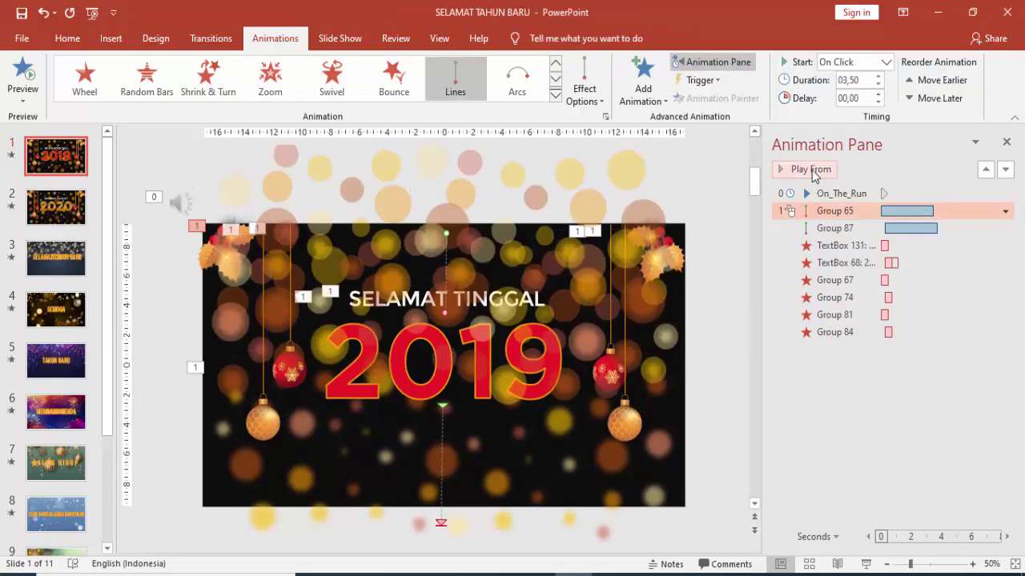
pyautogui.click(805, 169)
pyautogui.click(516, 180)
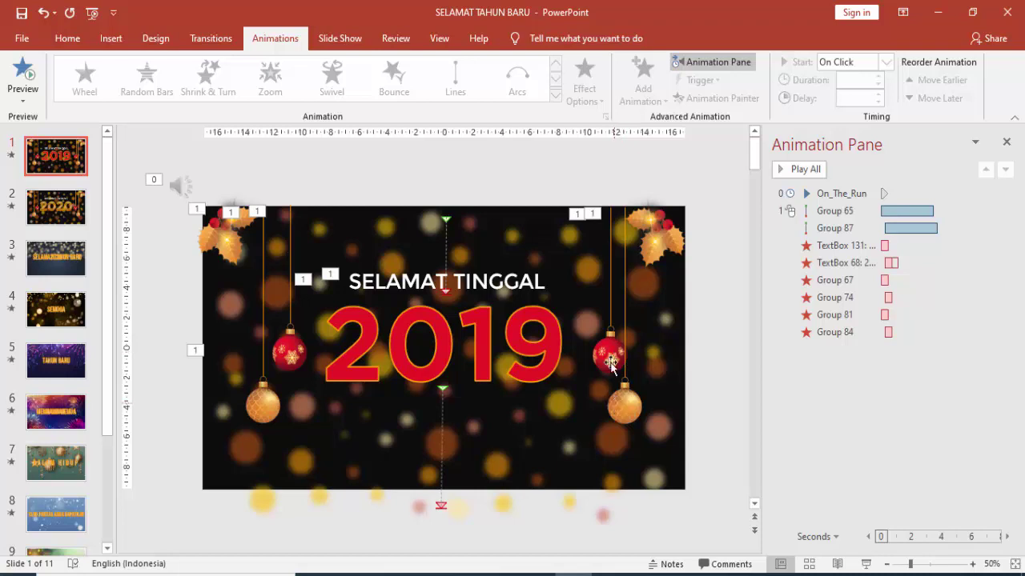
# - Compare the delays of Groups 67, 81, 84 and 74 in the Animation Pane
pyautogui.click(824, 280)
pyautogui.click(829, 315)
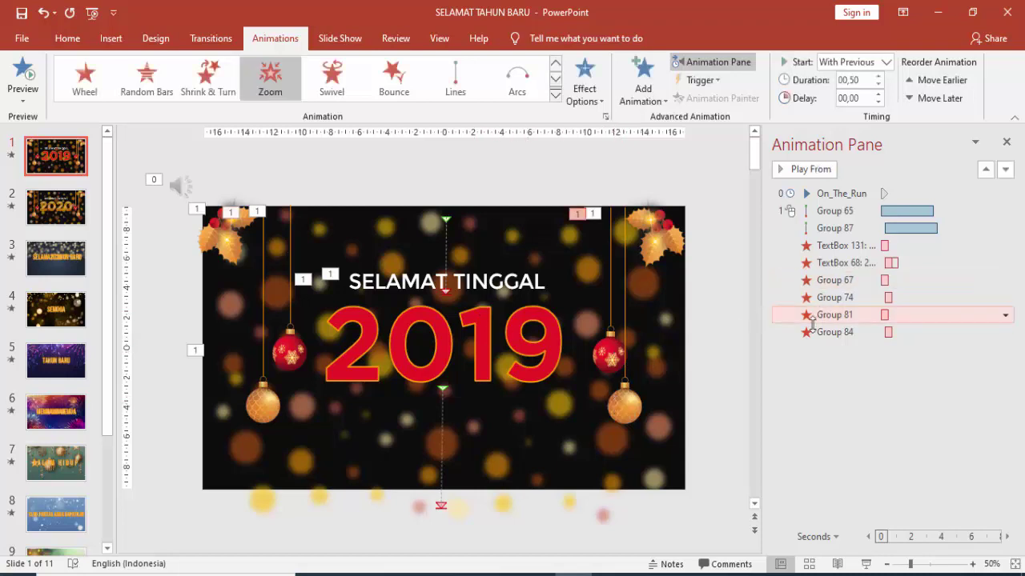
pyautogui.click(832, 331)
pyautogui.click(833, 314)
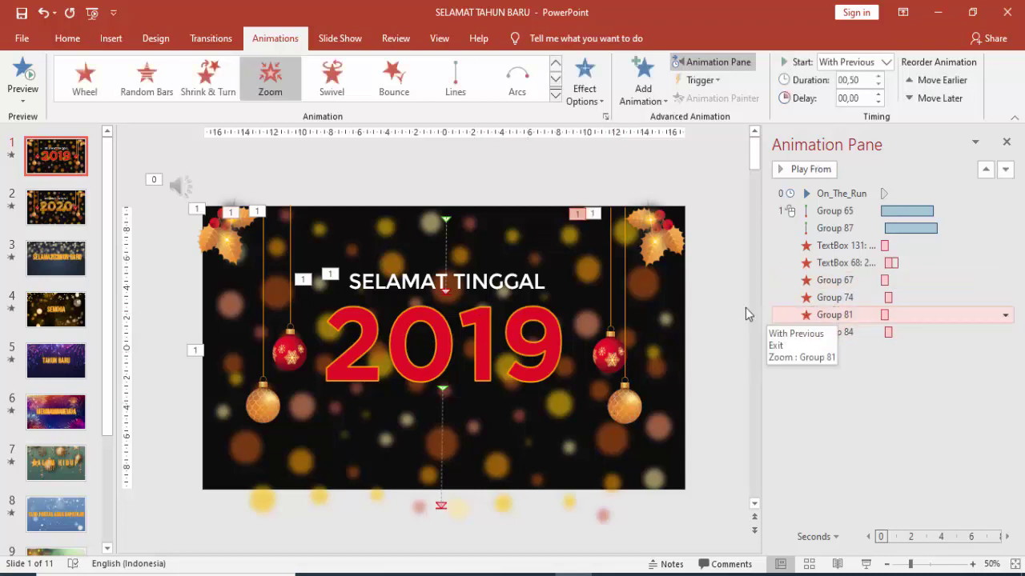
pyautogui.click(833, 331)
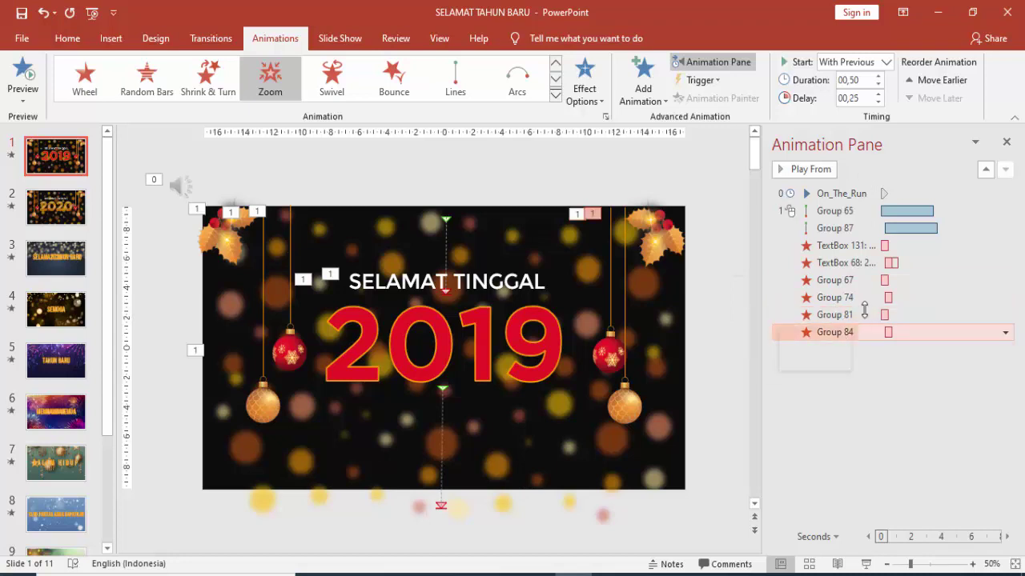
pyautogui.click(833, 297)
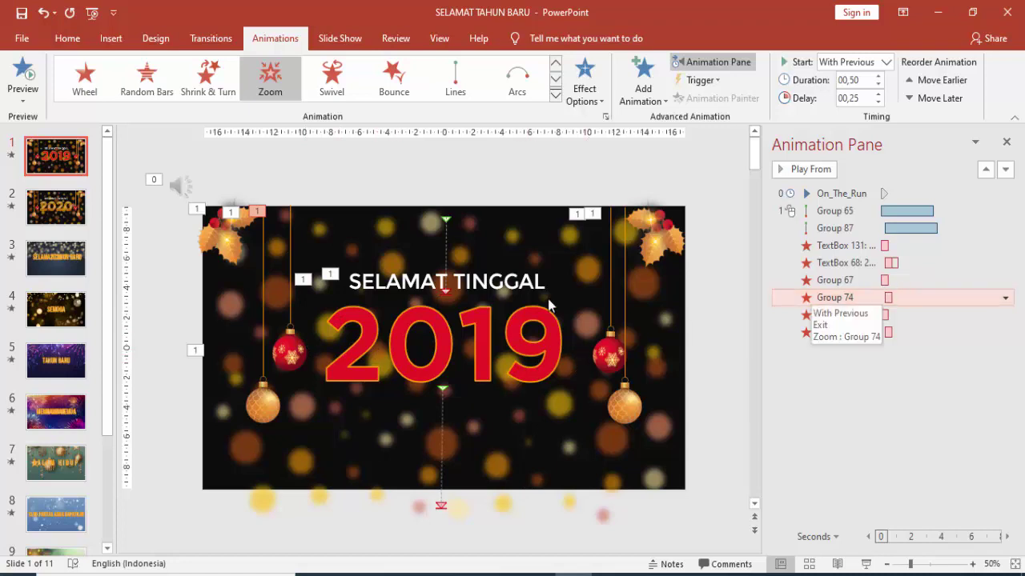
# - Select the ornament groups on the slide, preview from Group 67, then open slide 2
pyautogui.click(286, 312)
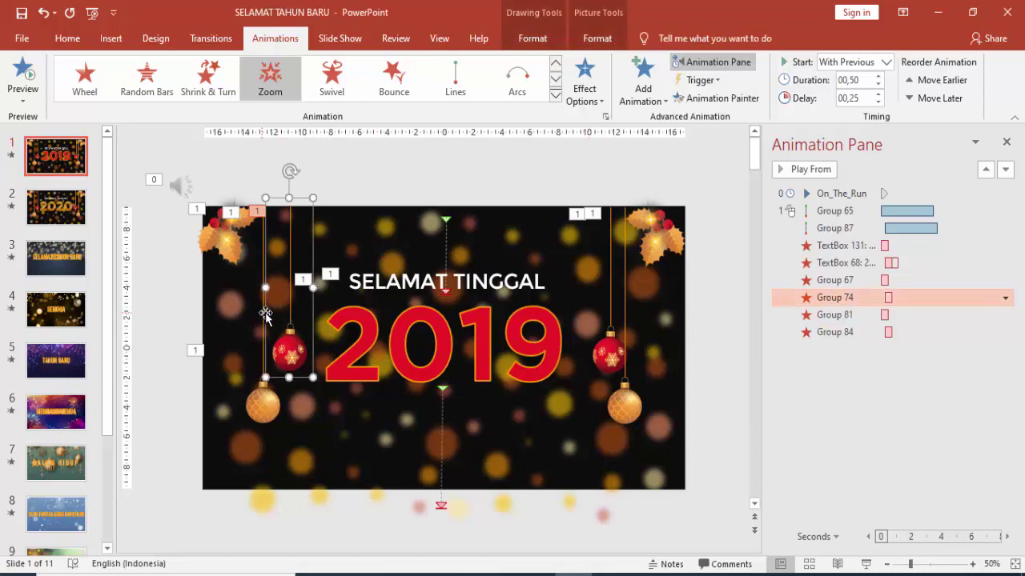
pyautogui.click(326, 171)
pyautogui.click(257, 247)
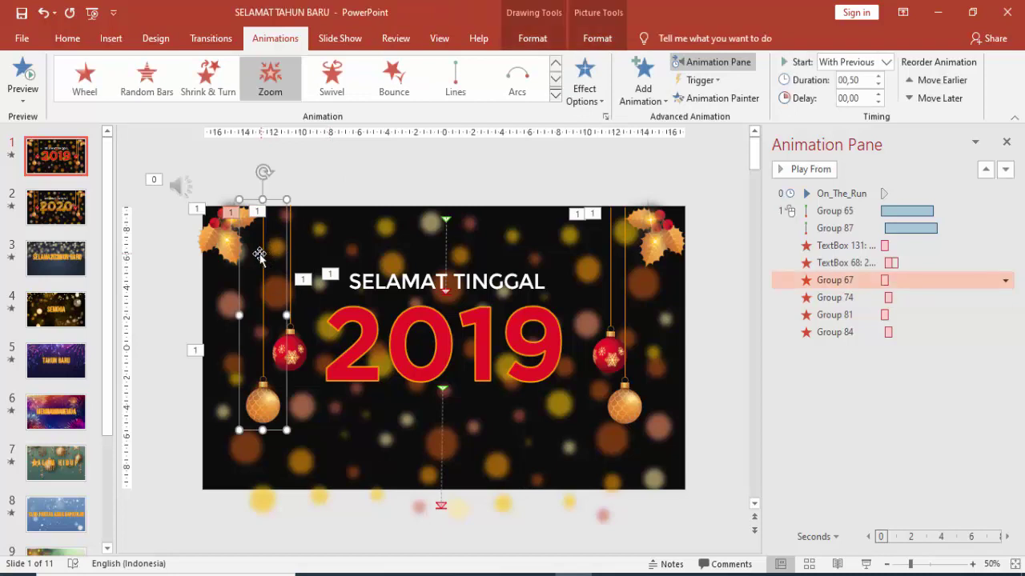
pyautogui.click(289, 242)
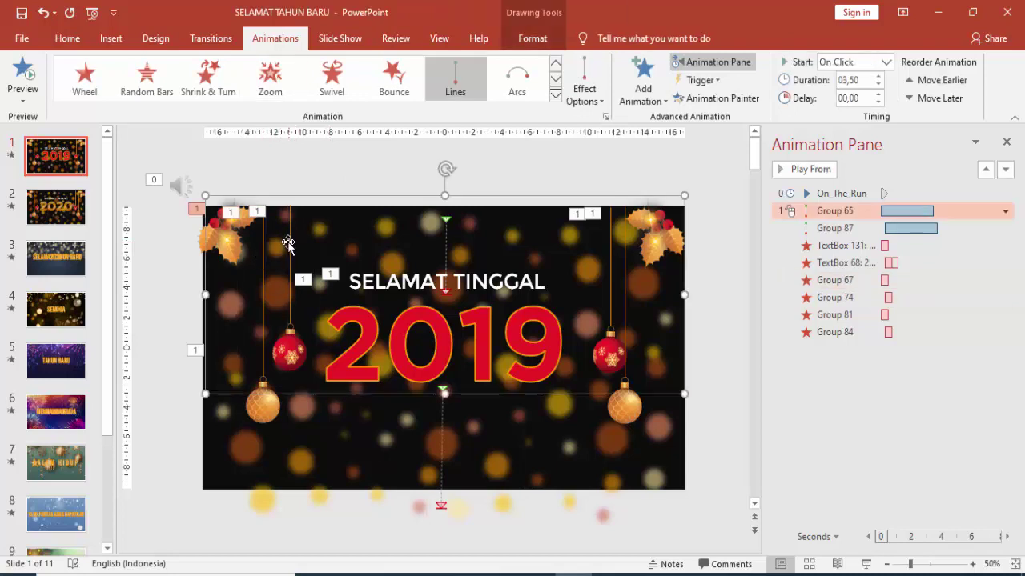
pyautogui.click(288, 248)
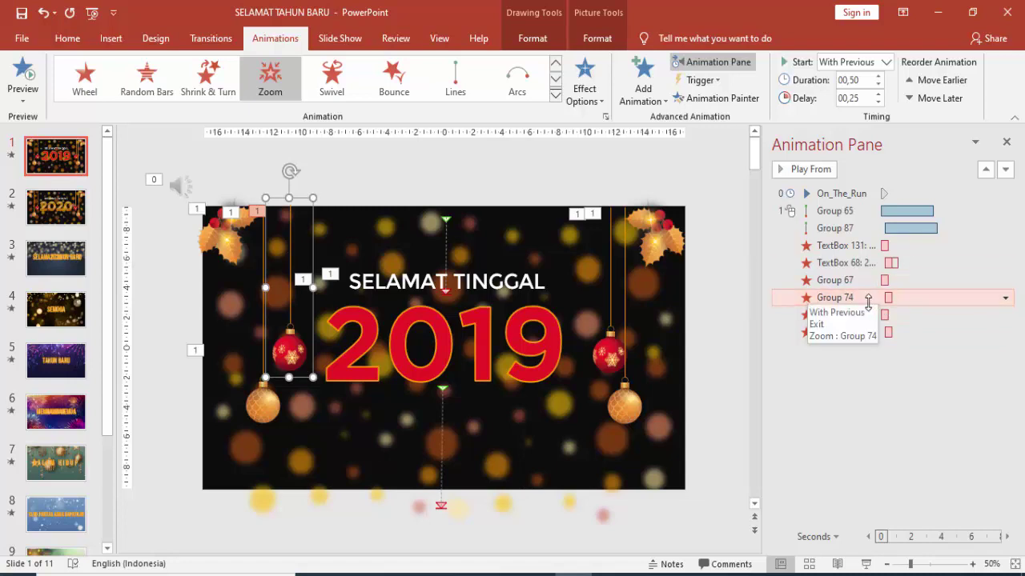
pyautogui.click(863, 281)
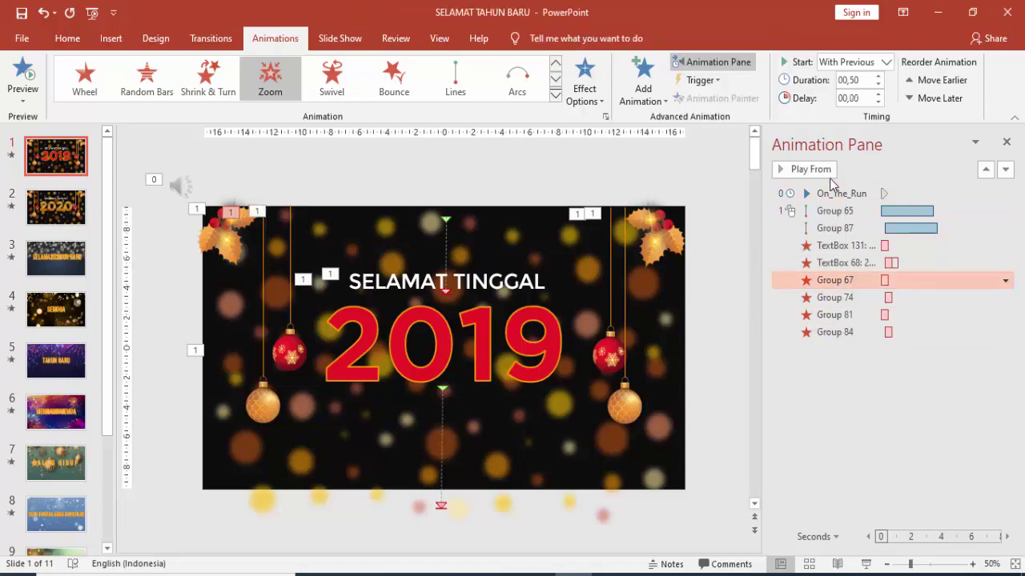
pyautogui.click(810, 170)
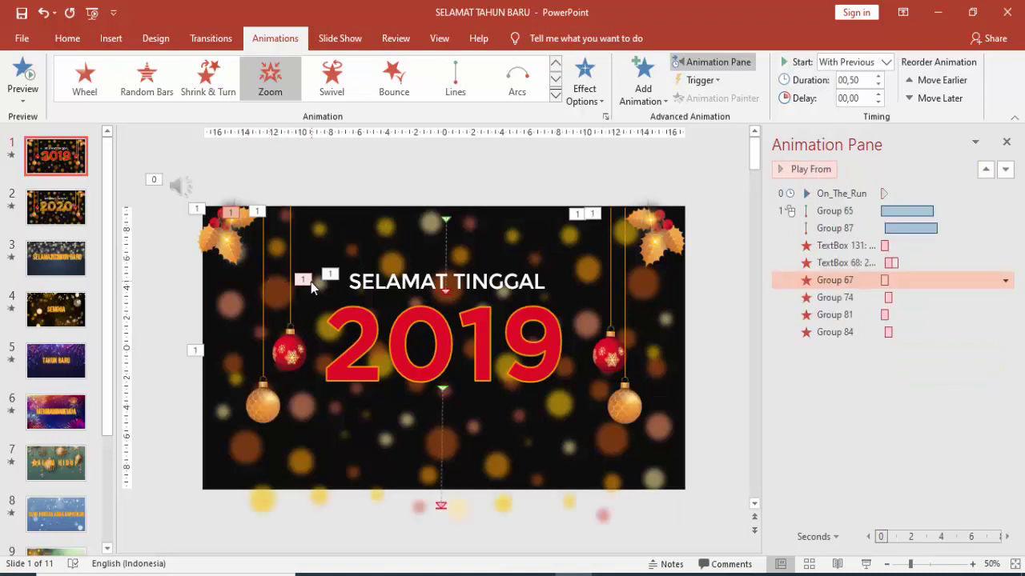
pyautogui.click(66, 221)
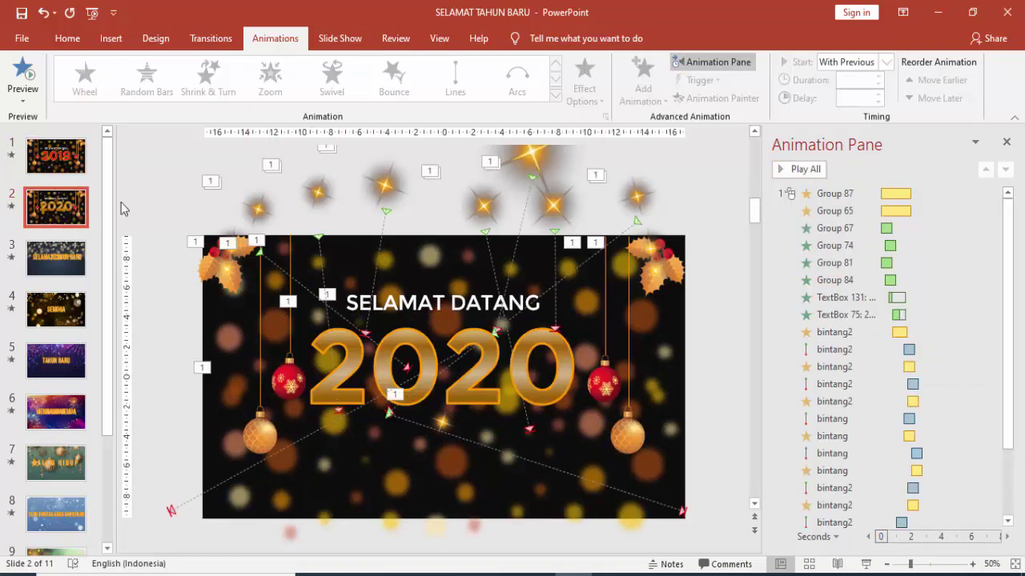
# - Preview slide 2's animations from Group 87, stopping and replaying once
pyautogui.scroll(-2, 719, 249)
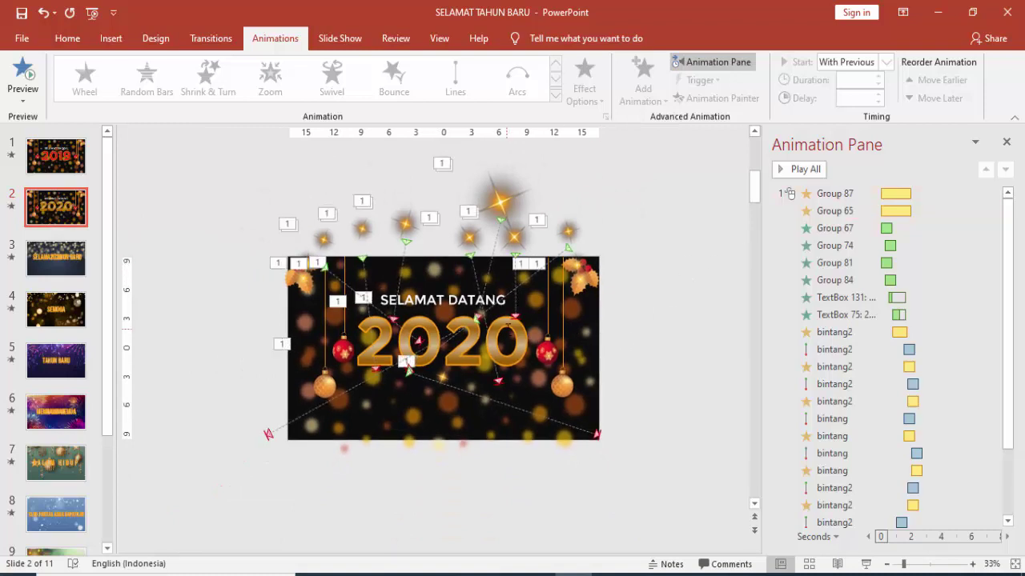
pyautogui.scroll(2, 718, 317)
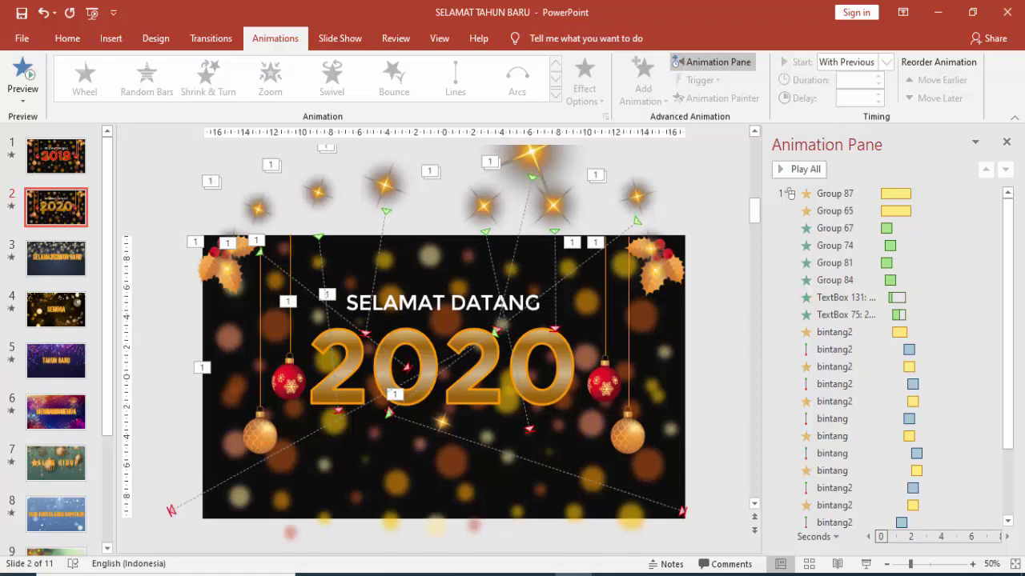
pyautogui.moveTo(1009, 305); pyautogui.dragTo(1000, 368)
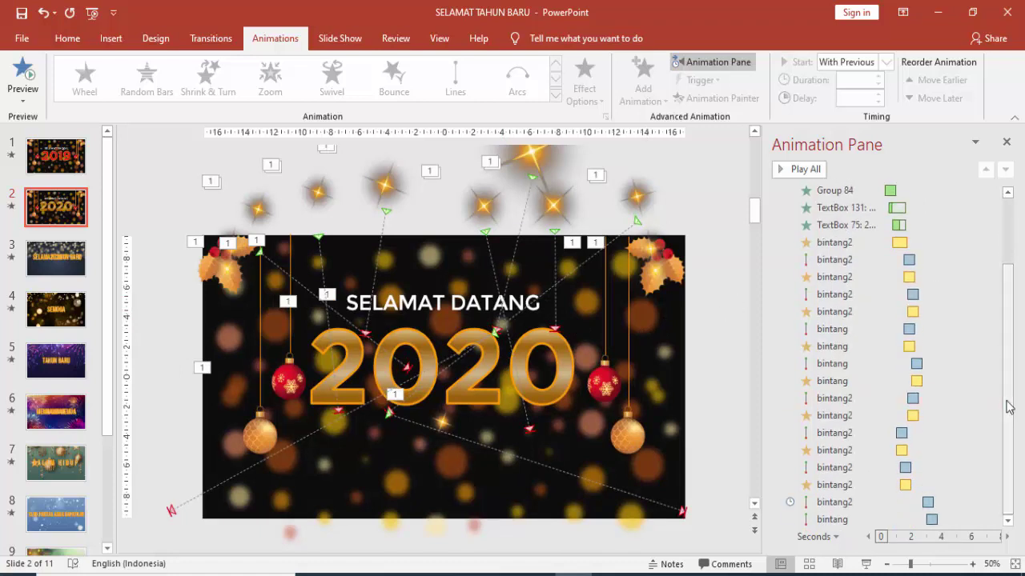
pyautogui.moveTo(1005, 408); pyautogui.dragTo(1013, 276)
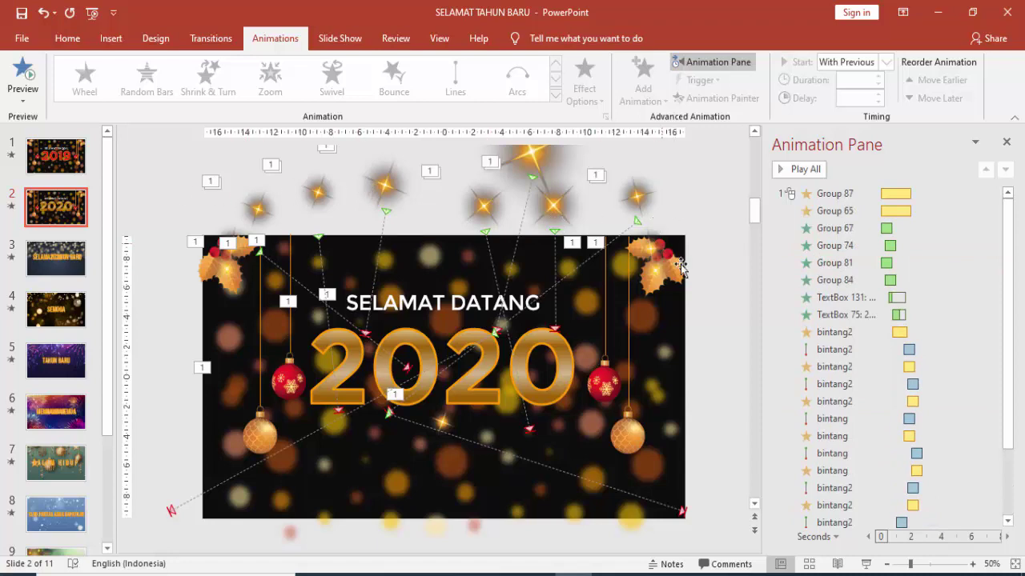
pyautogui.click(839, 195)
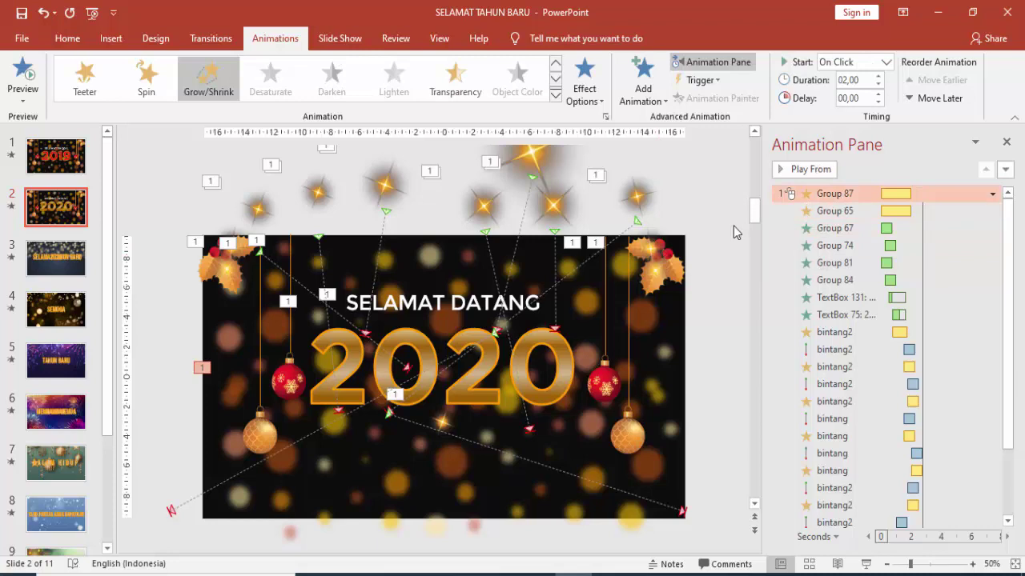
pyautogui.keyDown('ctrl'); pyautogui.scroll(-2, 729, 231); pyautogui.keyUp('ctrl')
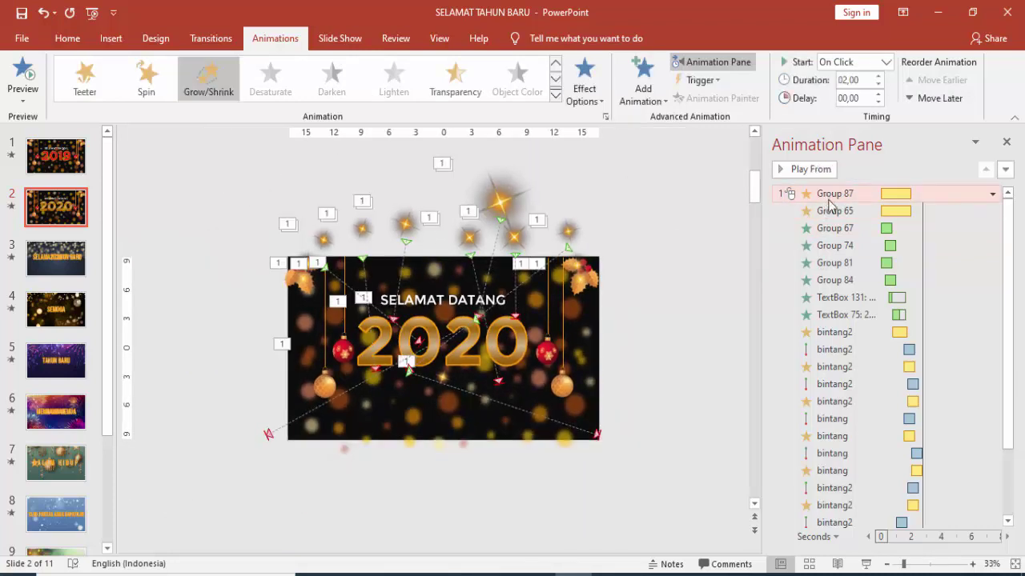
pyautogui.click(297, 330)
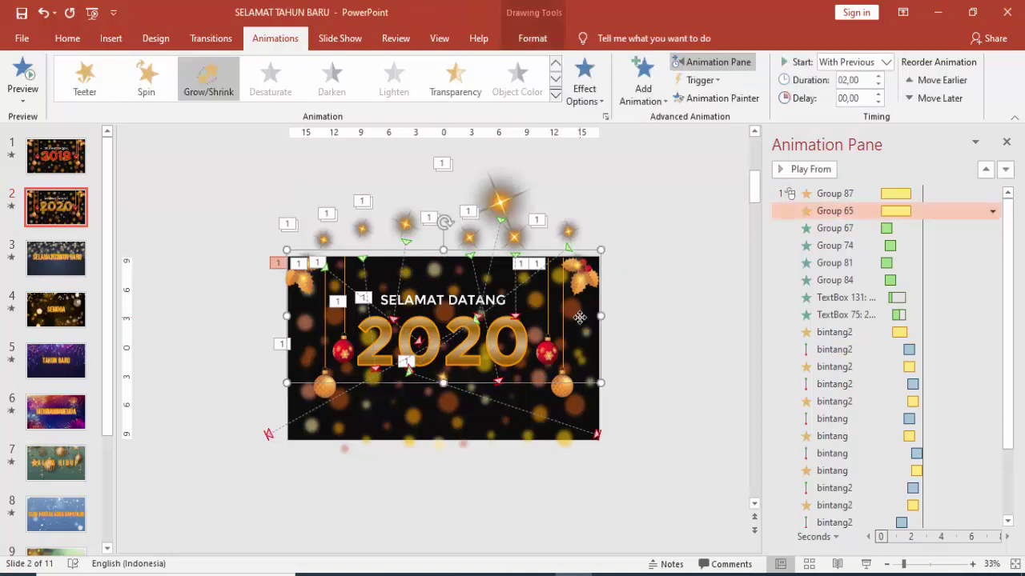
pyautogui.click(832, 193)
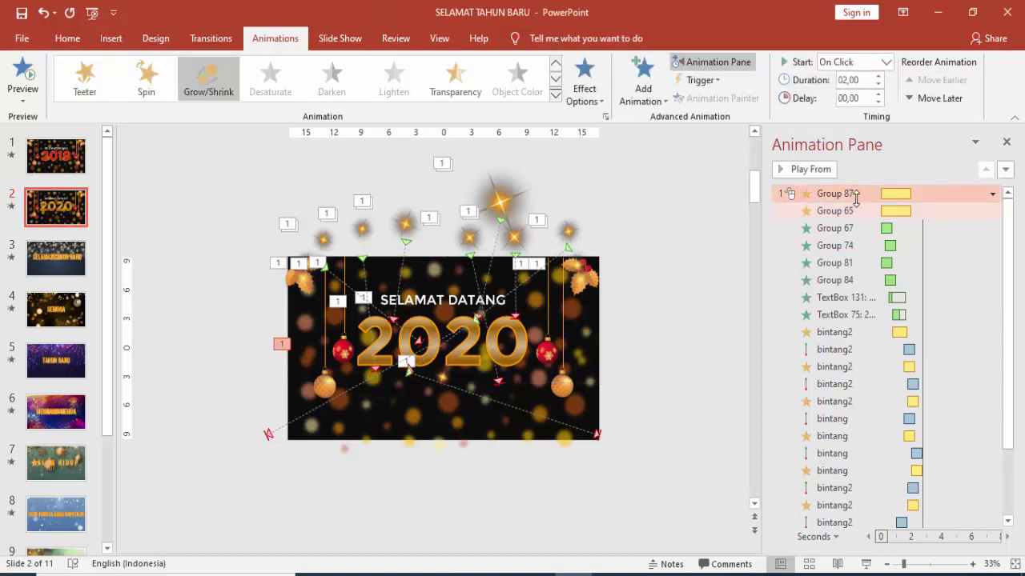
pyautogui.click(810, 170)
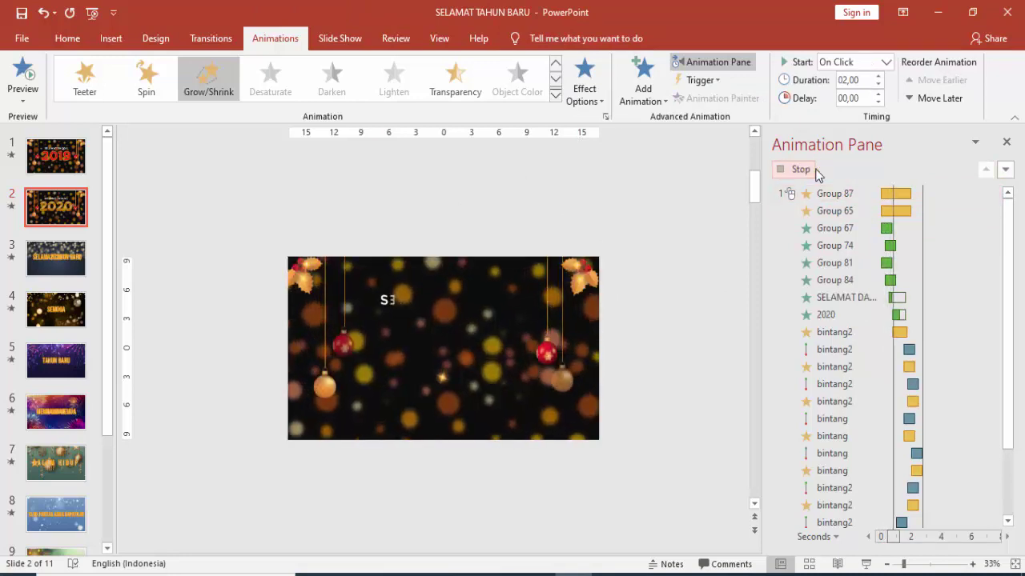
pyautogui.click(802, 170)
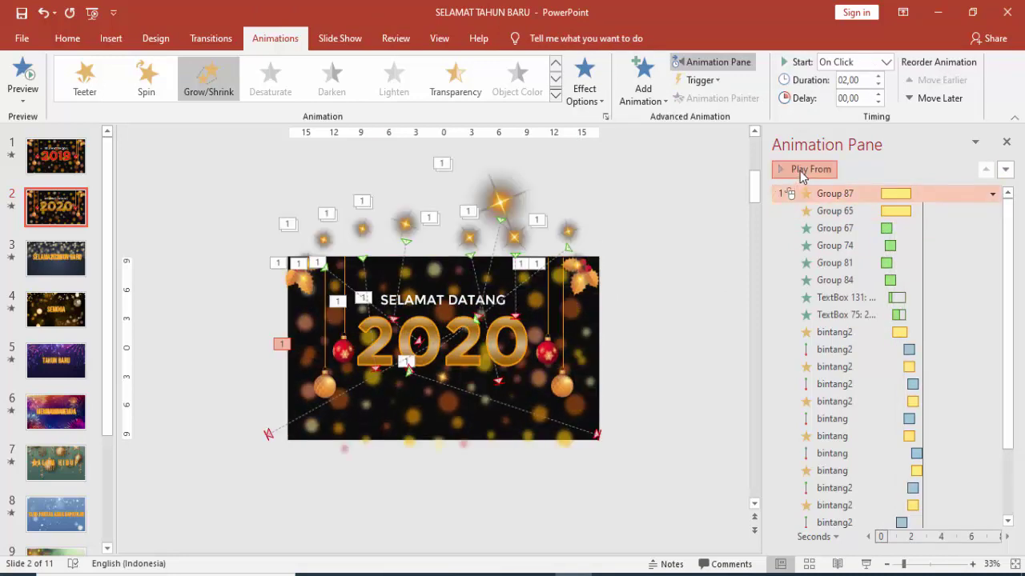
pyautogui.click(800, 170)
pyautogui.click(799, 171)
# - Open the Selection pane, hide all objects, then reveal Groups 84 and 81
pyautogui.click(67, 38)
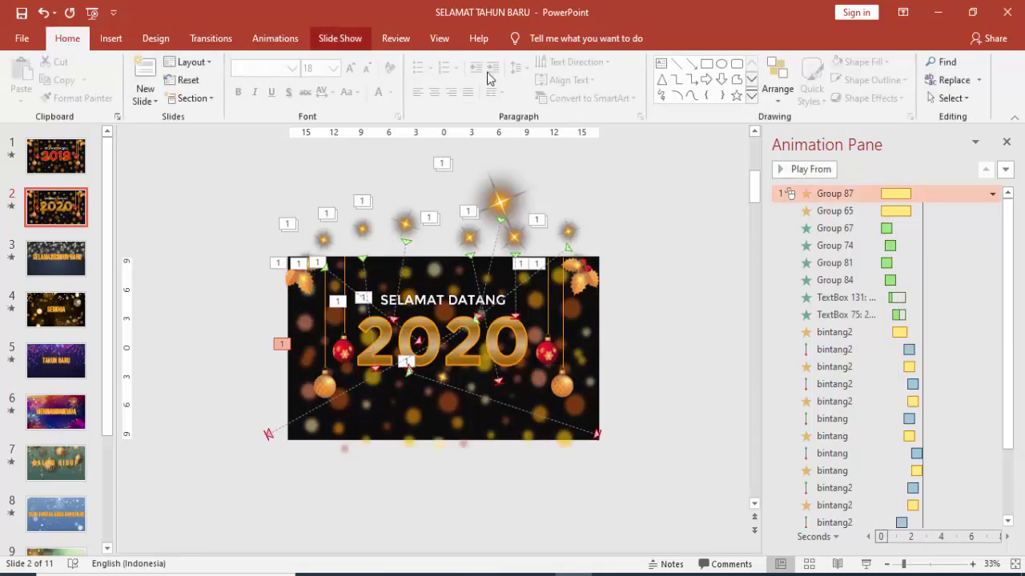
pyautogui.click(778, 88)
pyautogui.click(792, 345)
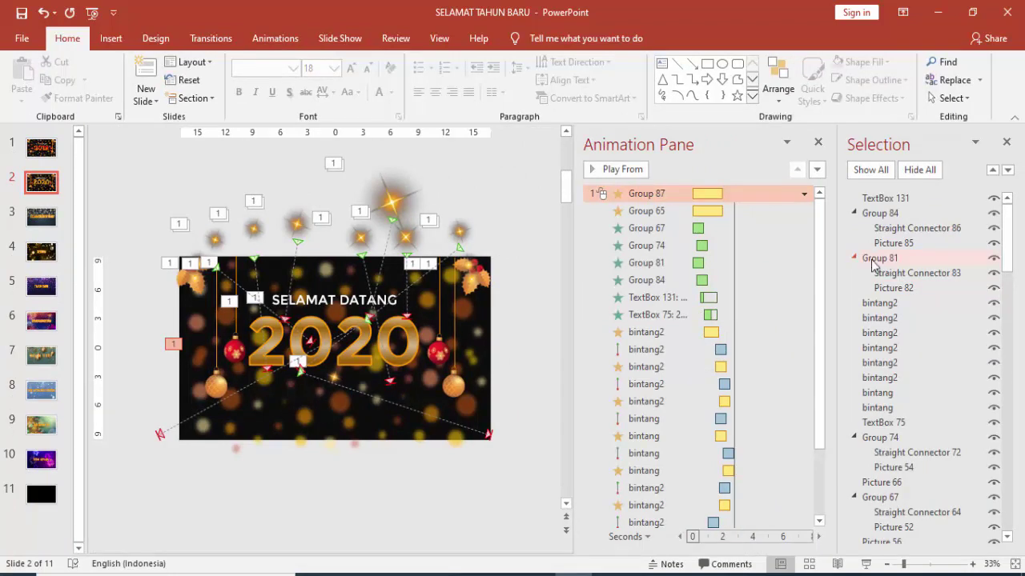
pyautogui.click(919, 170)
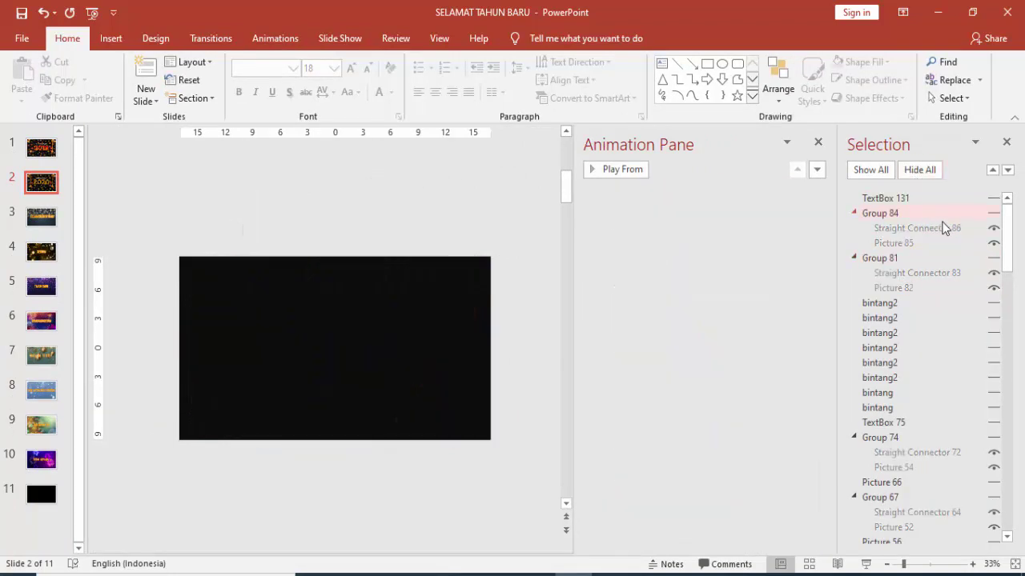
pyautogui.click(992, 213)
pyautogui.click(853, 213)
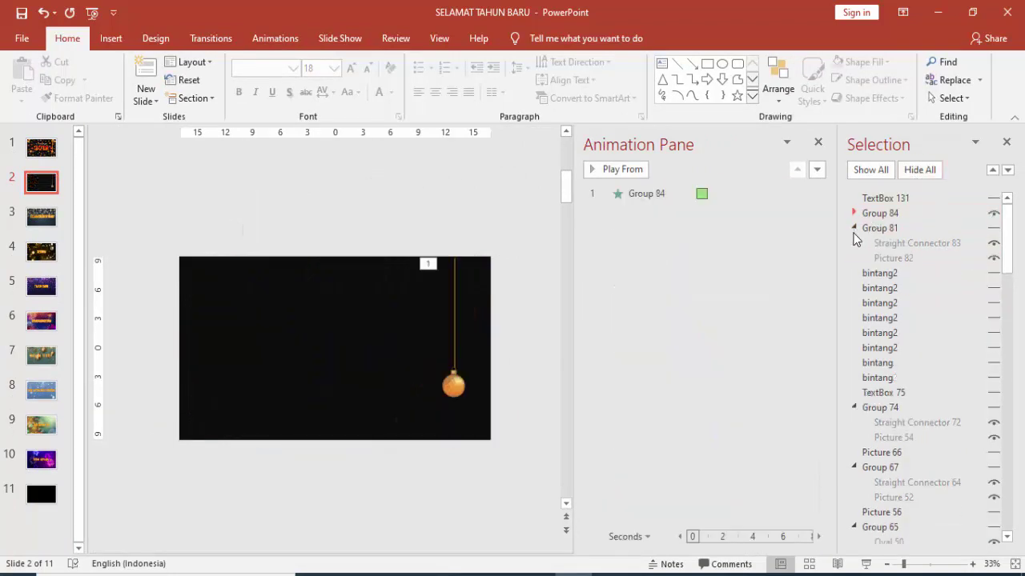
pyautogui.click(855, 228)
pyautogui.click(994, 229)
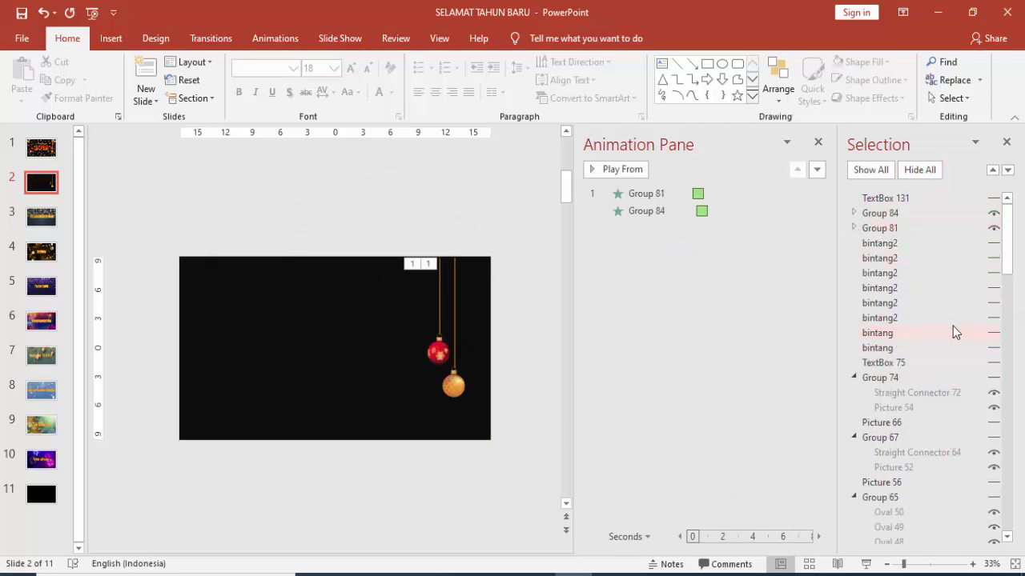
# - Collapse Groups 74, 67, 65 and 87 in the list and show all objects again
pyautogui.click(854, 378)
pyautogui.click(854, 407)
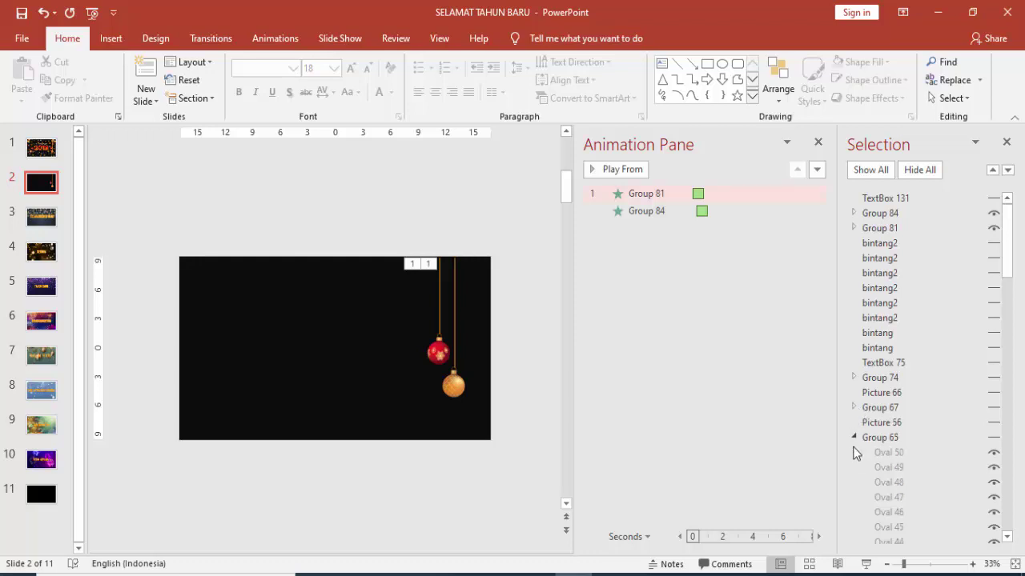
pyautogui.click(853, 438)
pyautogui.click(854, 453)
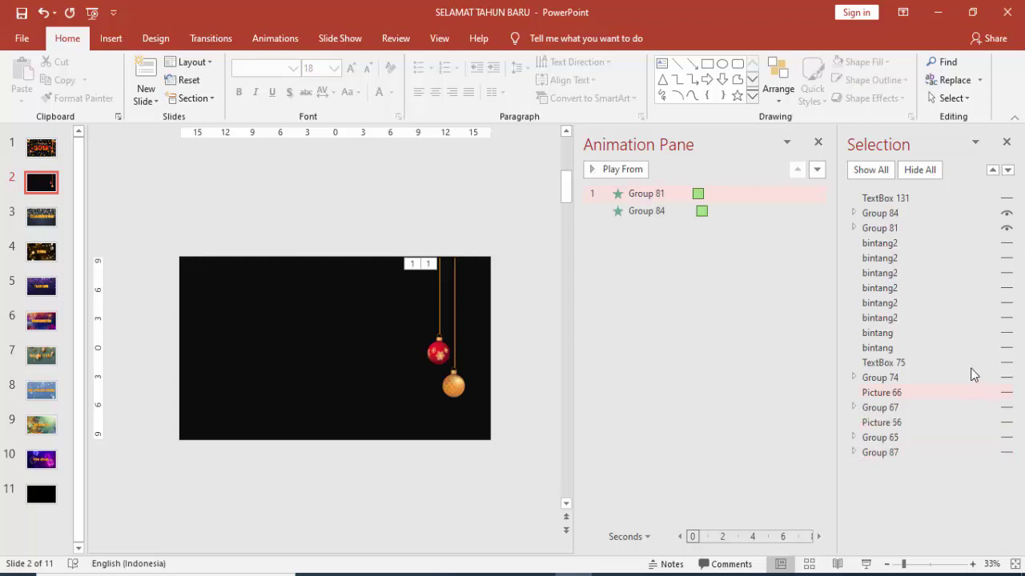
pyautogui.click(870, 169)
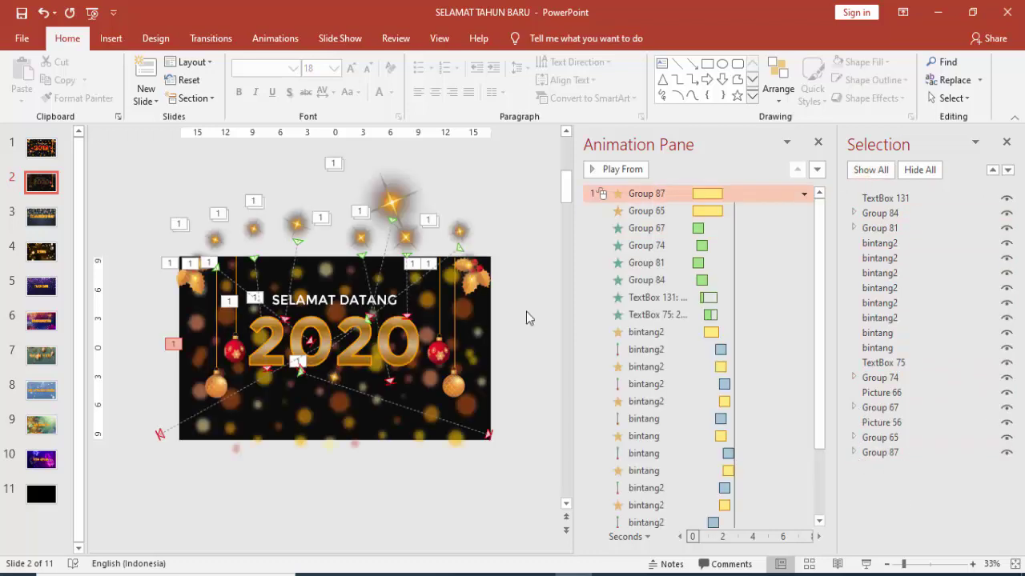
pyautogui.click(880, 452)
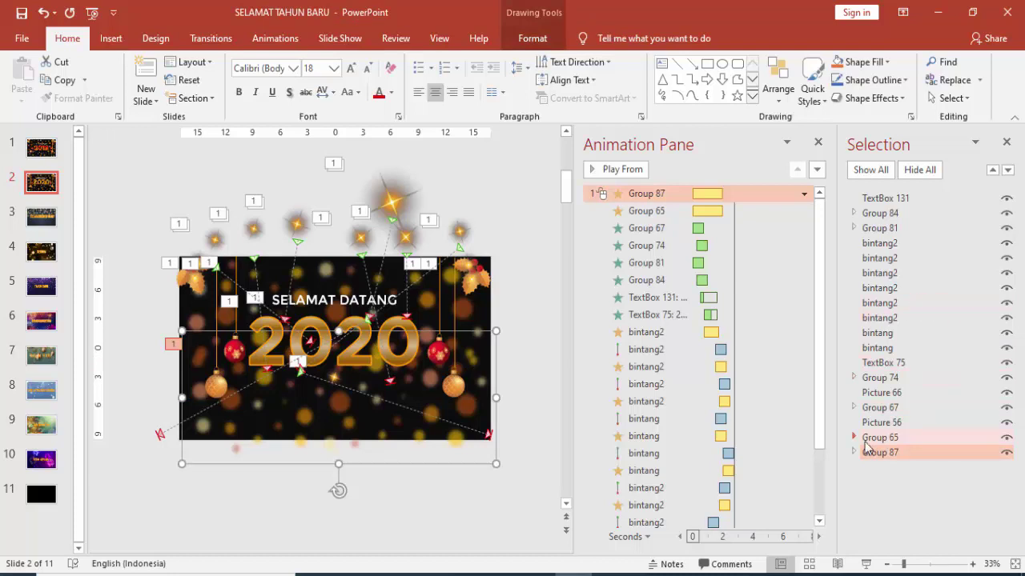
# - Show only bokeh Groups 65 and 87 and preview their background zoom
pyautogui.click(919, 169)
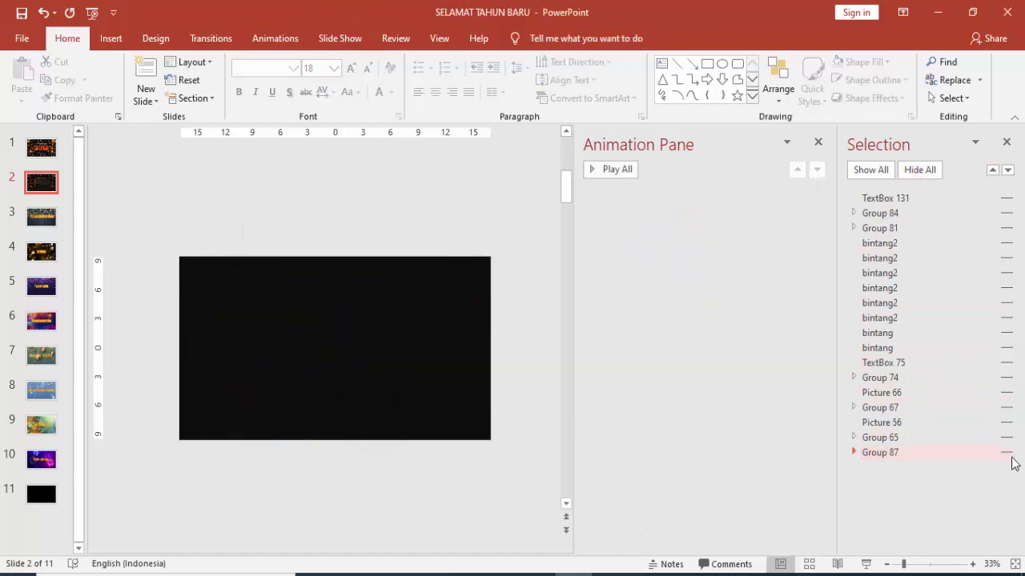
pyautogui.click(1007, 438)
pyautogui.click(1006, 453)
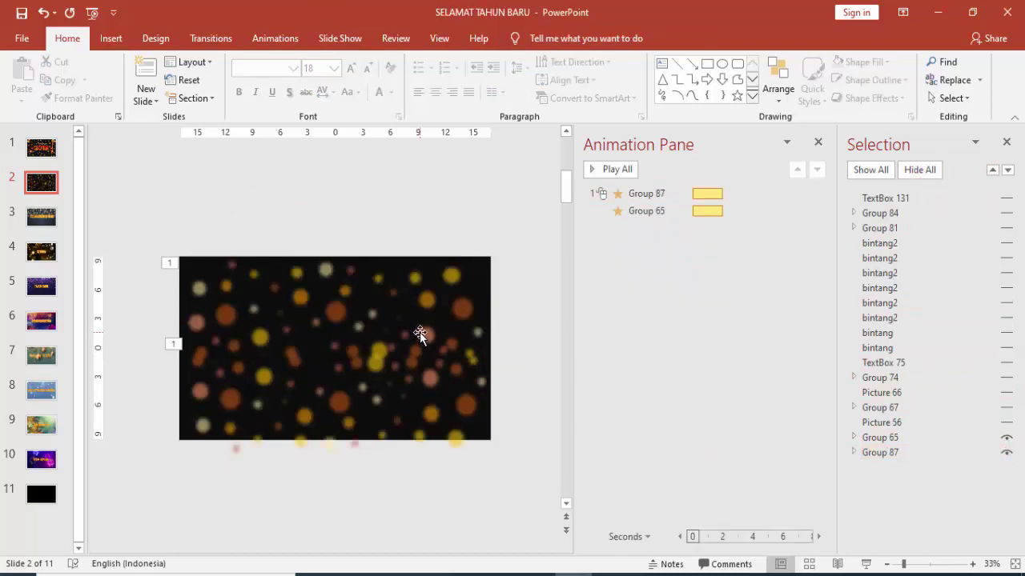
pyautogui.click(419, 333)
pyautogui.click(685, 194)
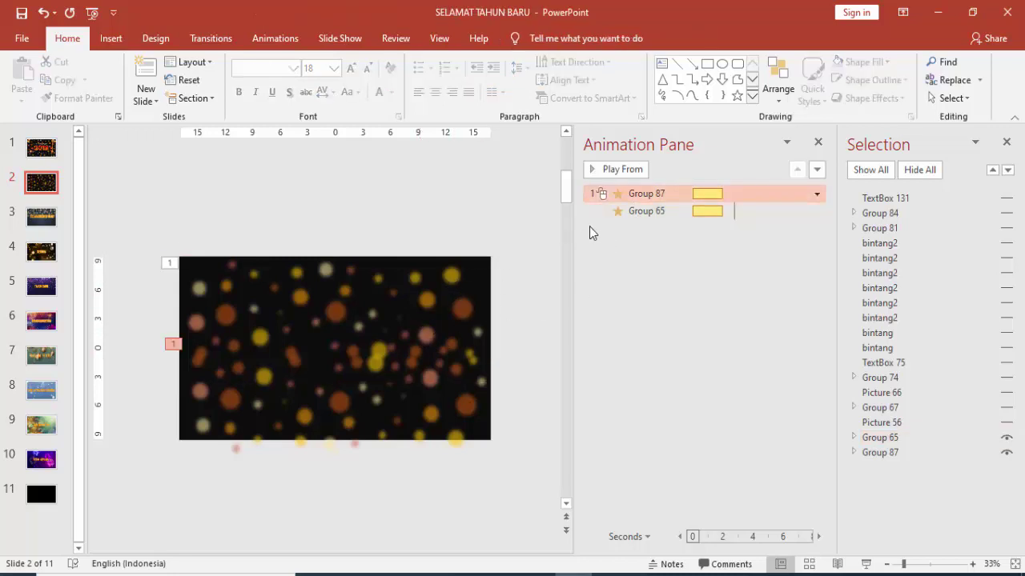
pyautogui.click(275, 38)
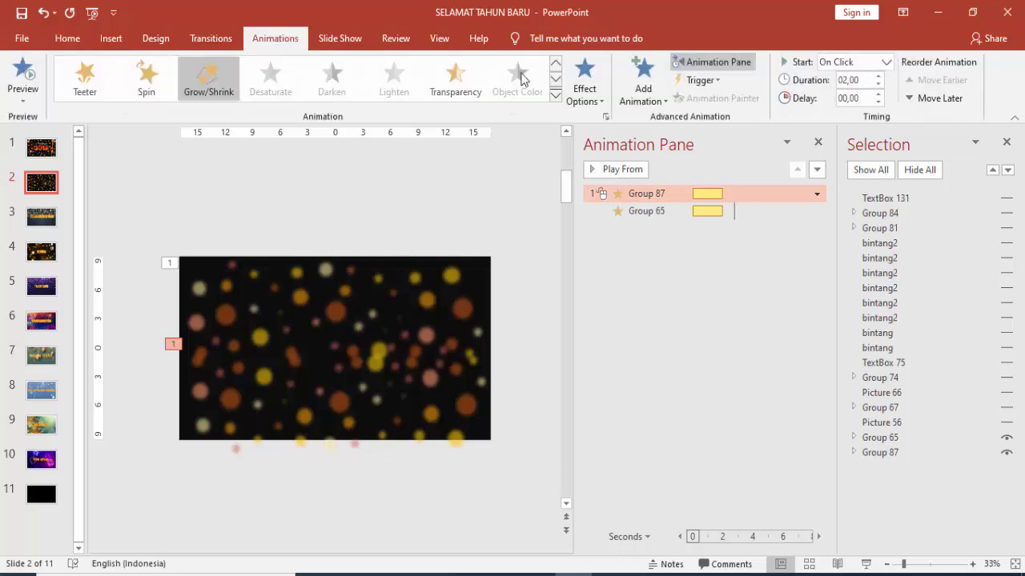
pyautogui.click(623, 170)
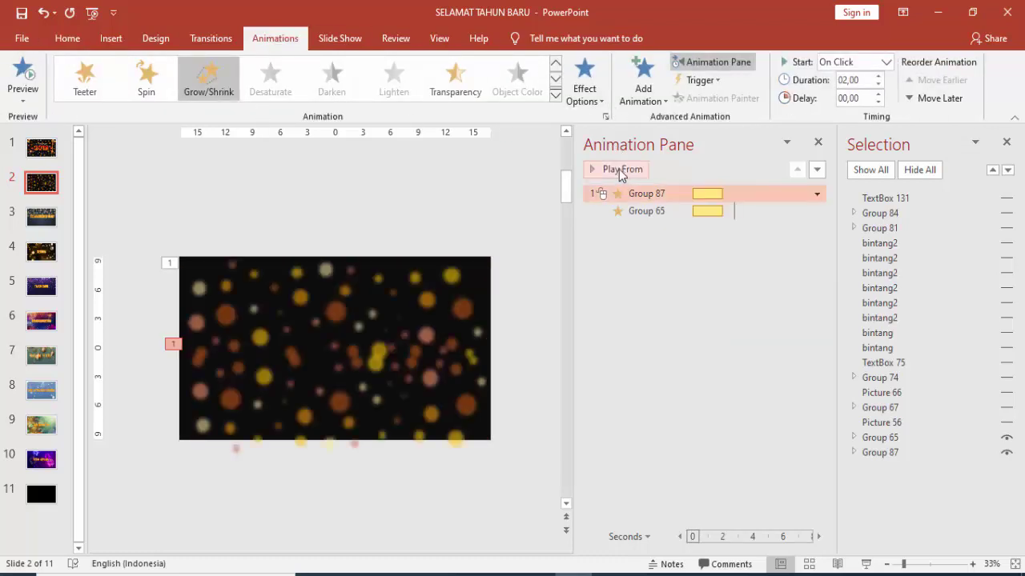
pyautogui.click(619, 170)
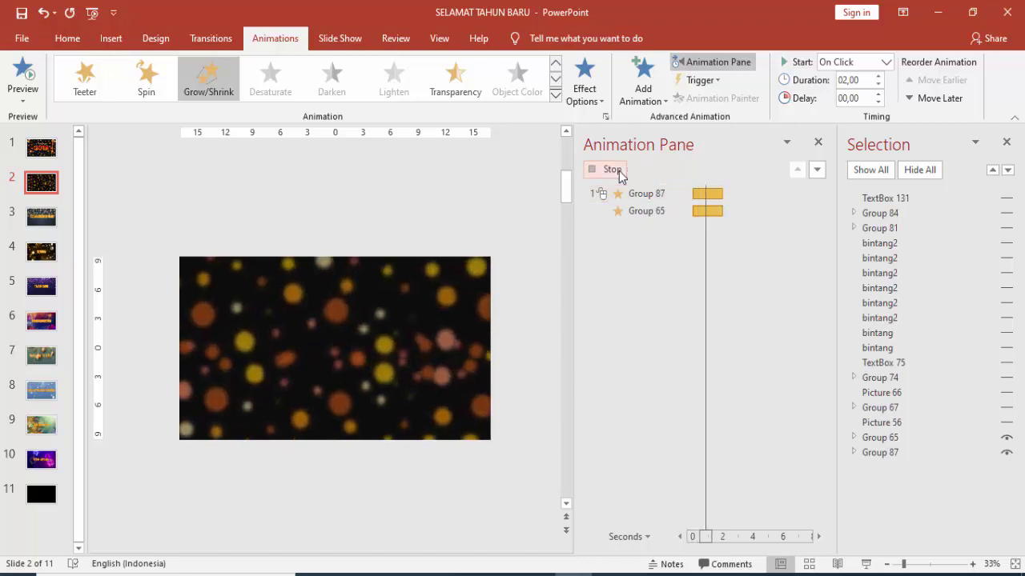
# - Keep the Grow/Shrink size at Custom 130%, preview it, and show all objects again
pyautogui.doubleClick(707, 193)
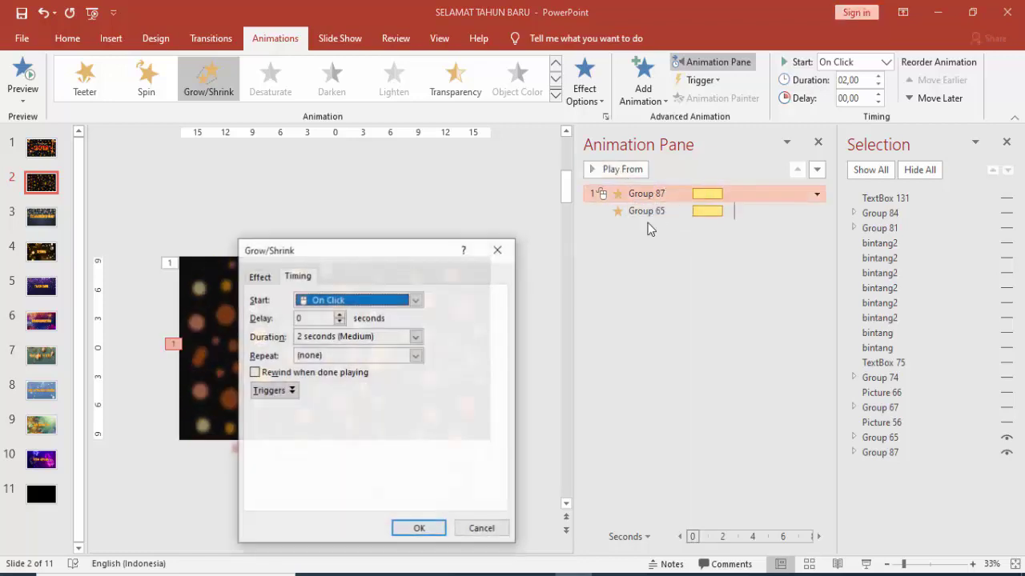
pyautogui.moveTo(410, 245); pyautogui.dragTo(574, 175)
pyautogui.click(426, 198)
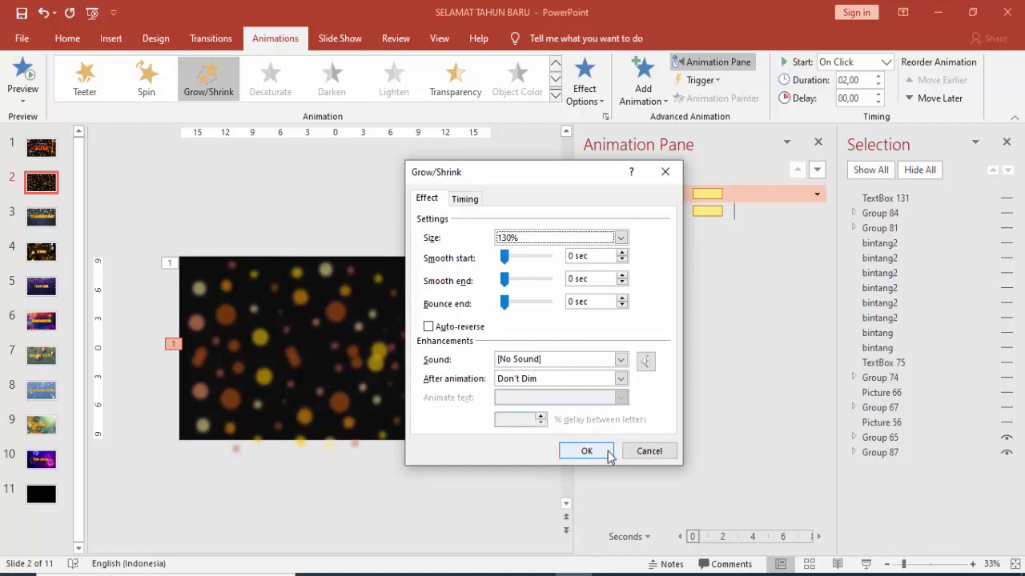
pyautogui.click(521, 237)
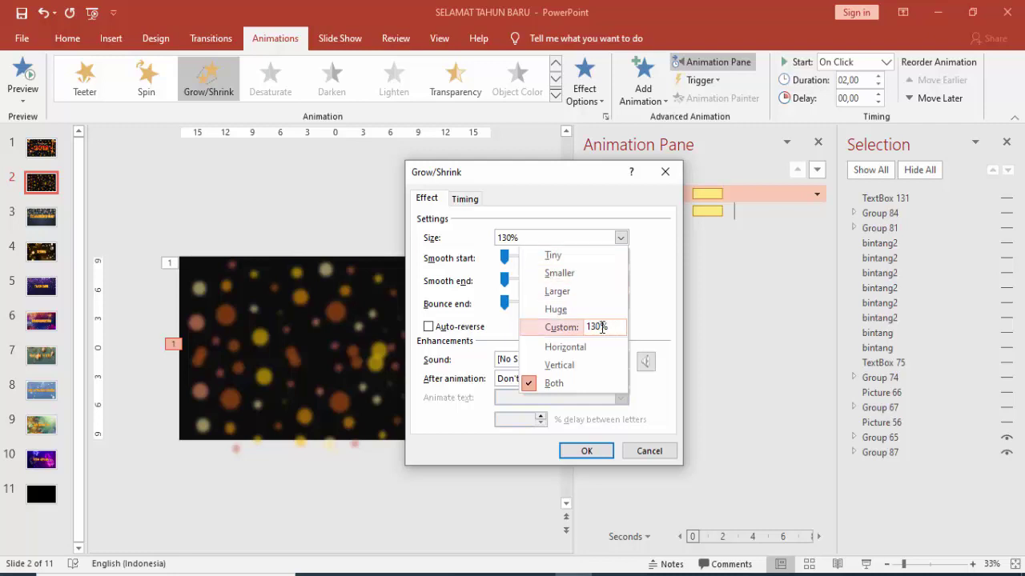
pyautogui.click(653, 310)
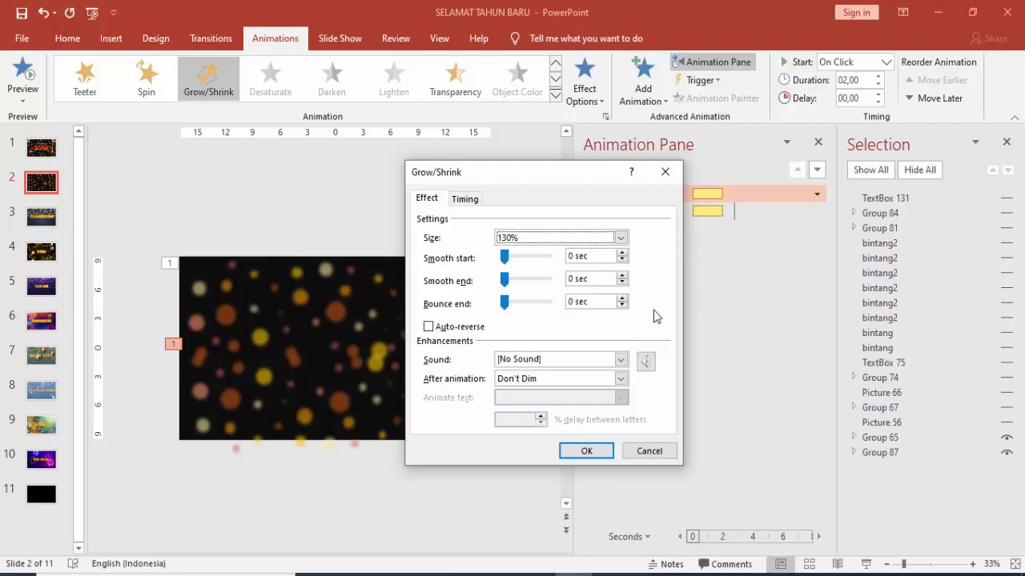
pyautogui.click(604, 453)
pyautogui.click(619, 169)
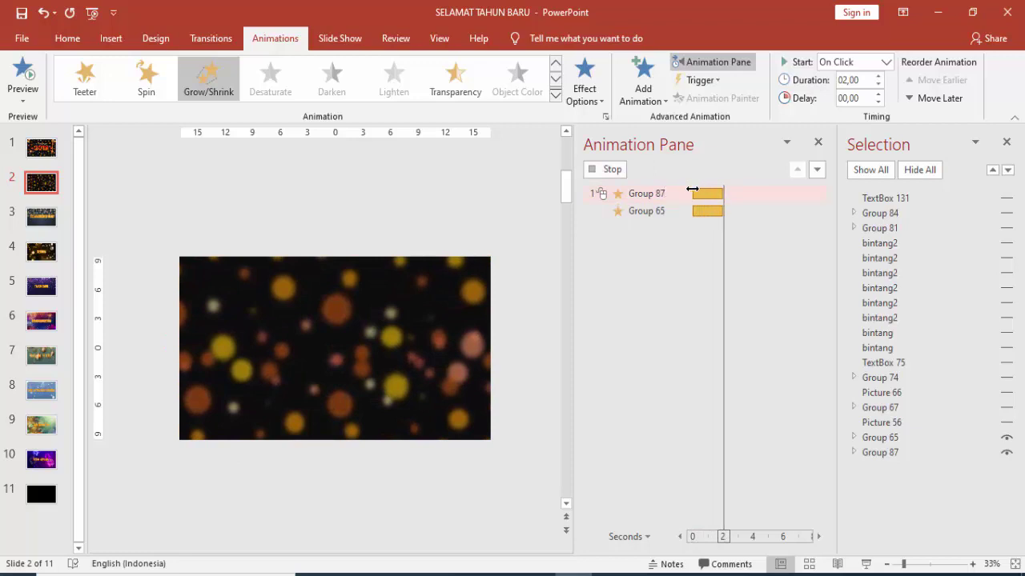
pyautogui.click(621, 169)
pyautogui.click(621, 171)
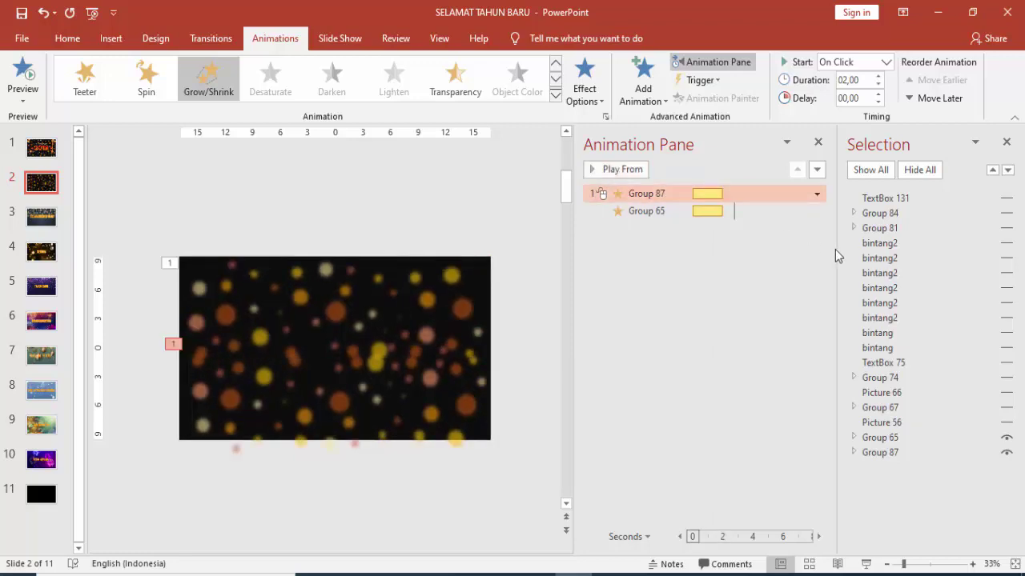
pyautogui.click(870, 170)
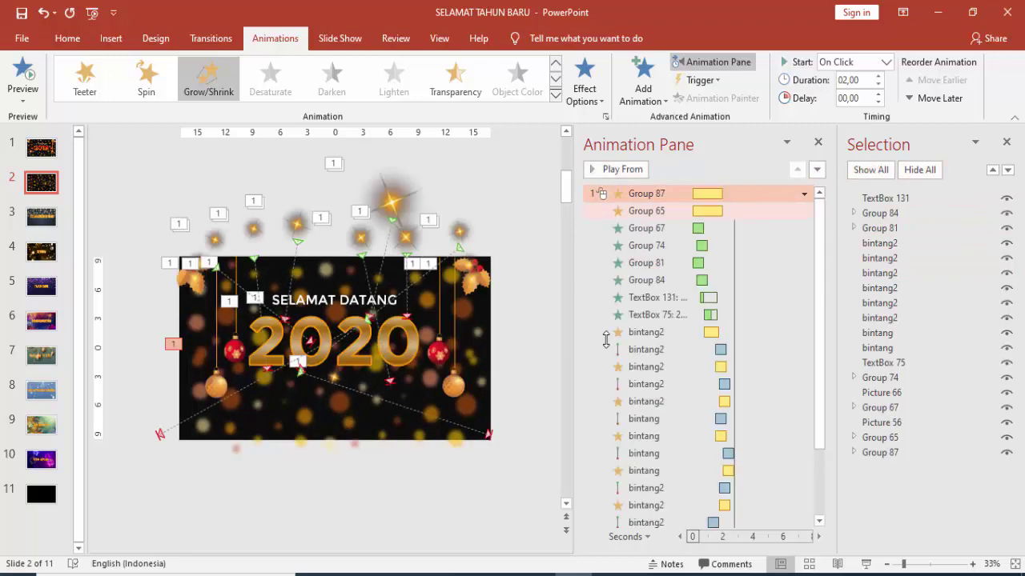
pyautogui.click(391, 211)
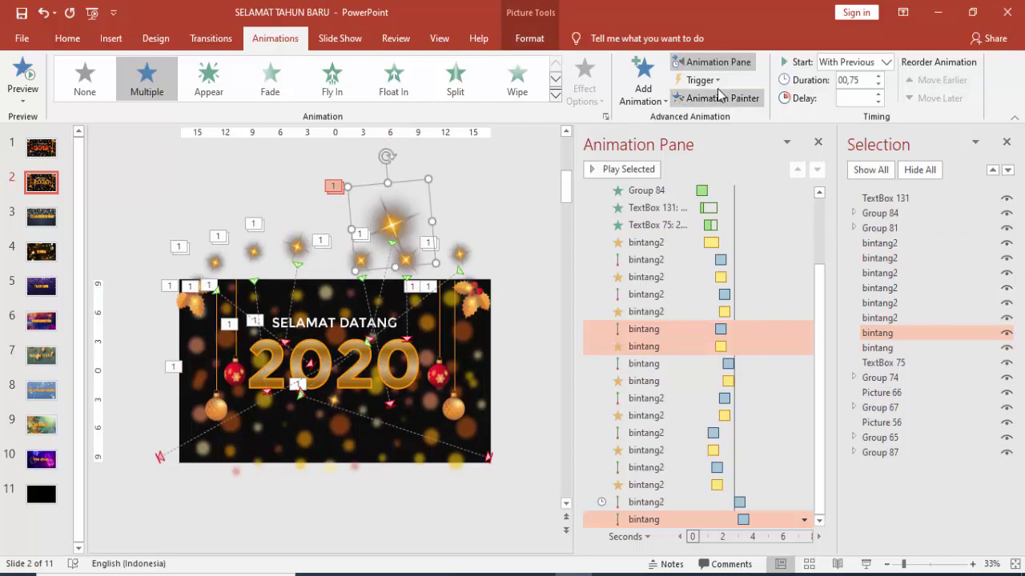
pyautogui.click(704, 330)
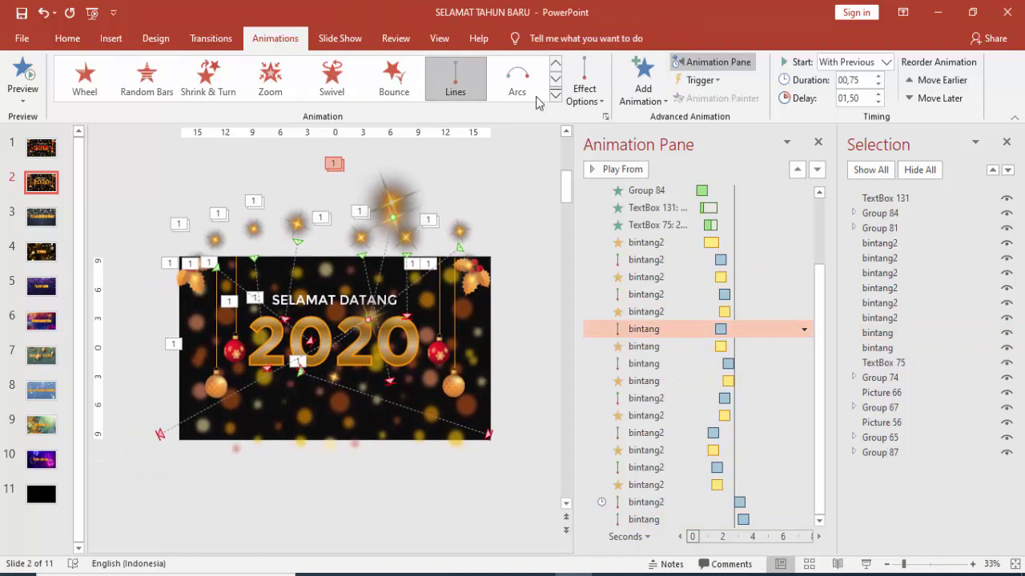
pyautogui.click(584, 87)
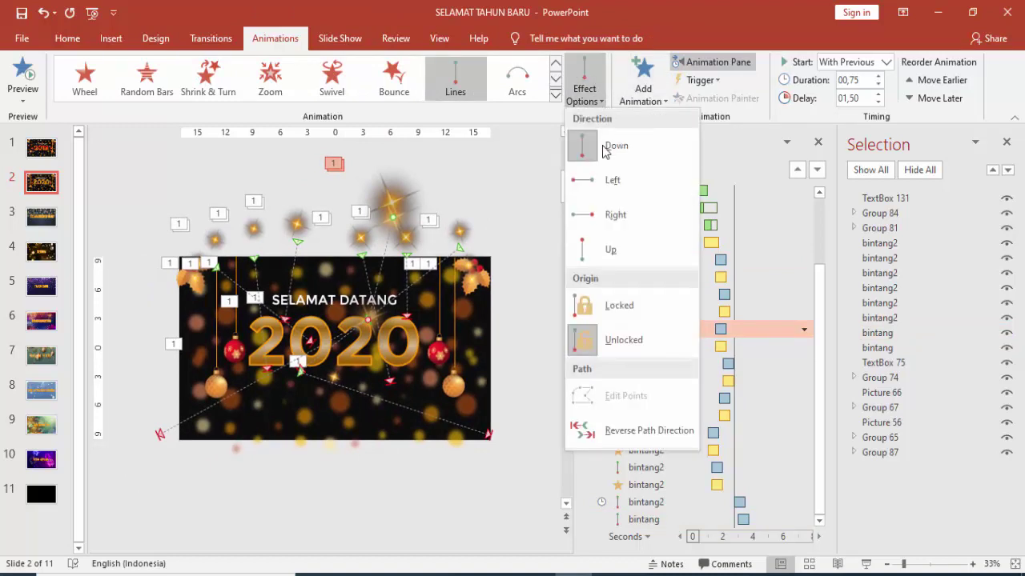
pyautogui.click(538, 160)
pyautogui.click(479, 182)
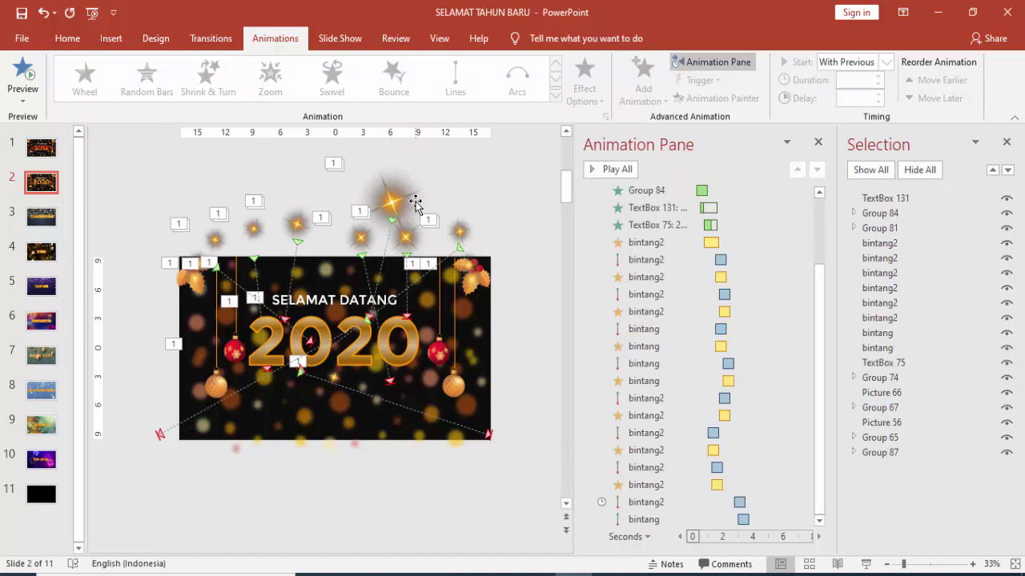
pyautogui.click(399, 217)
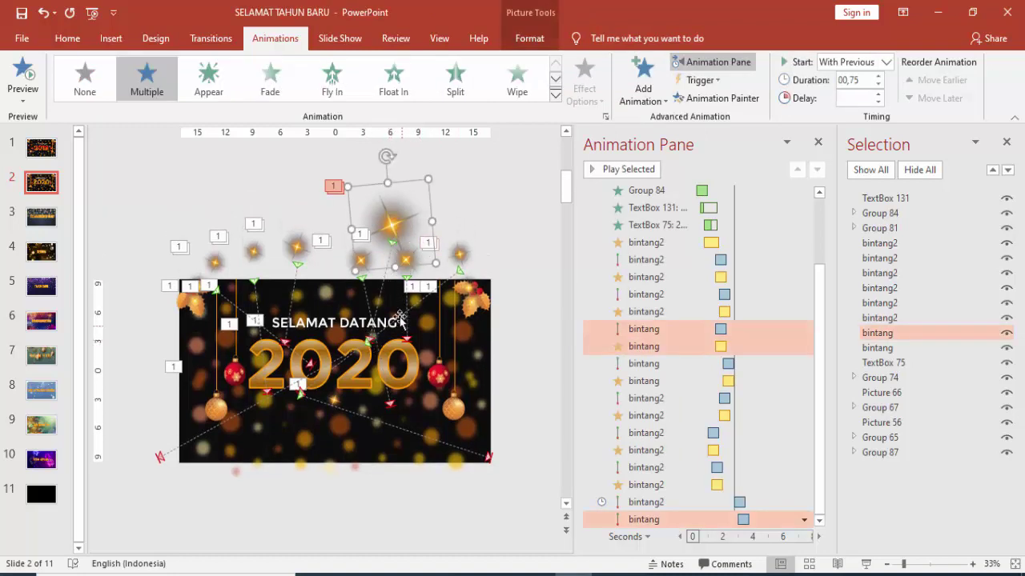
pyautogui.keyDown('ctrl'); pyautogui.scroll(2, 416, 280); pyautogui.keyUp('ctrl')
pyautogui.scroll(-1, 422, 281)
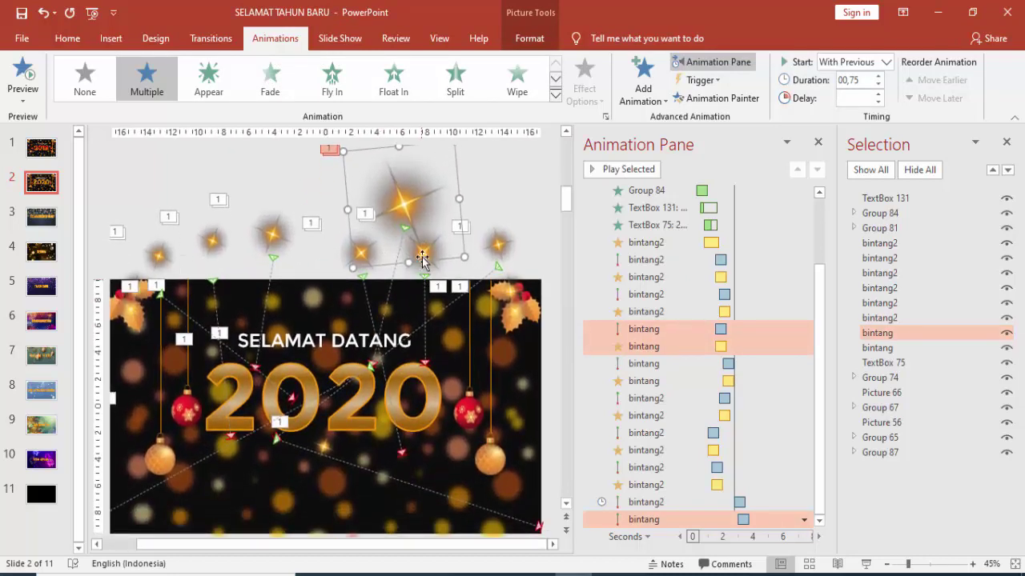
pyautogui.click(403, 225)
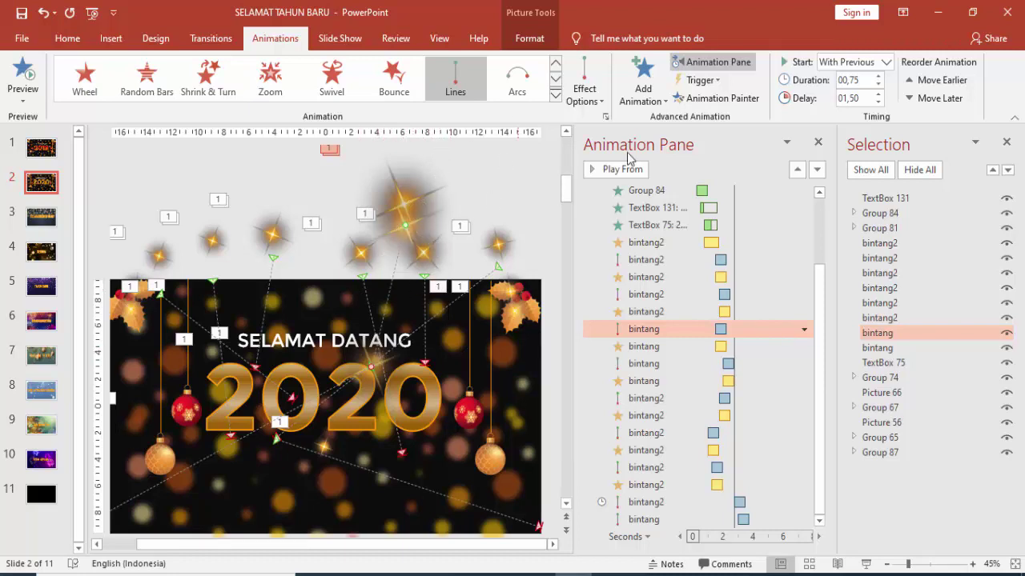
pyautogui.click(694, 346)
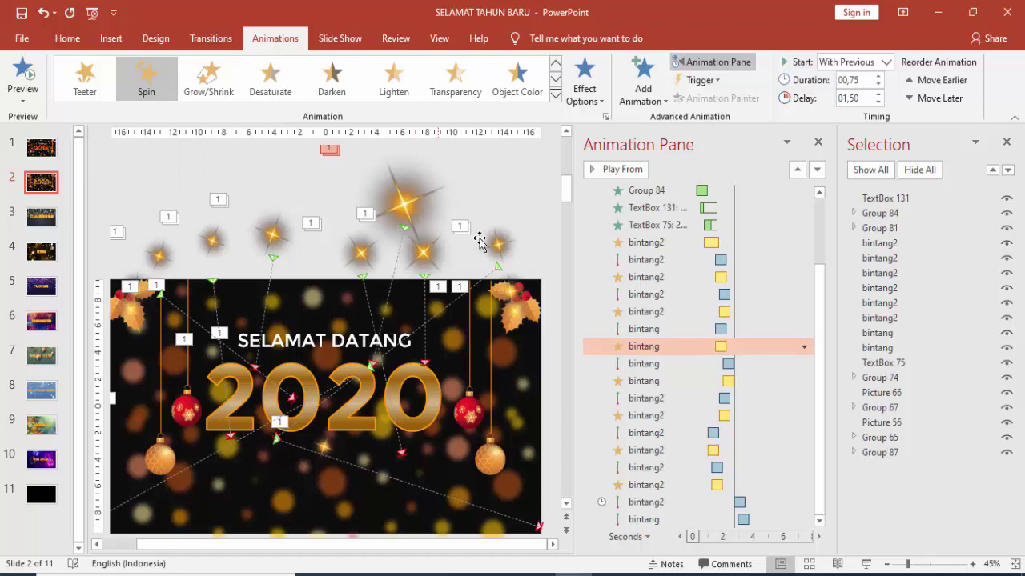
pyautogui.click(634, 328)
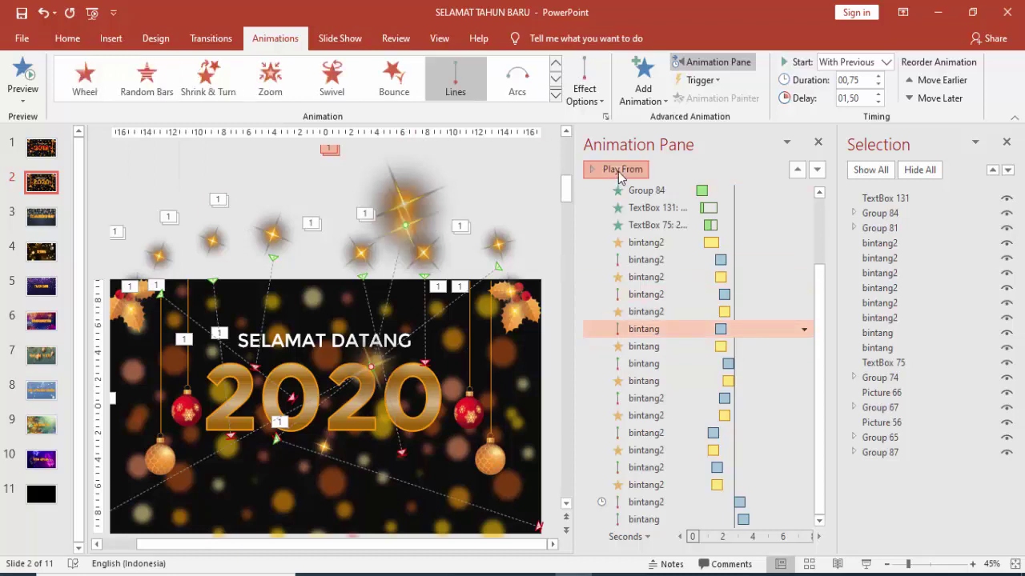
pyautogui.click(618, 171)
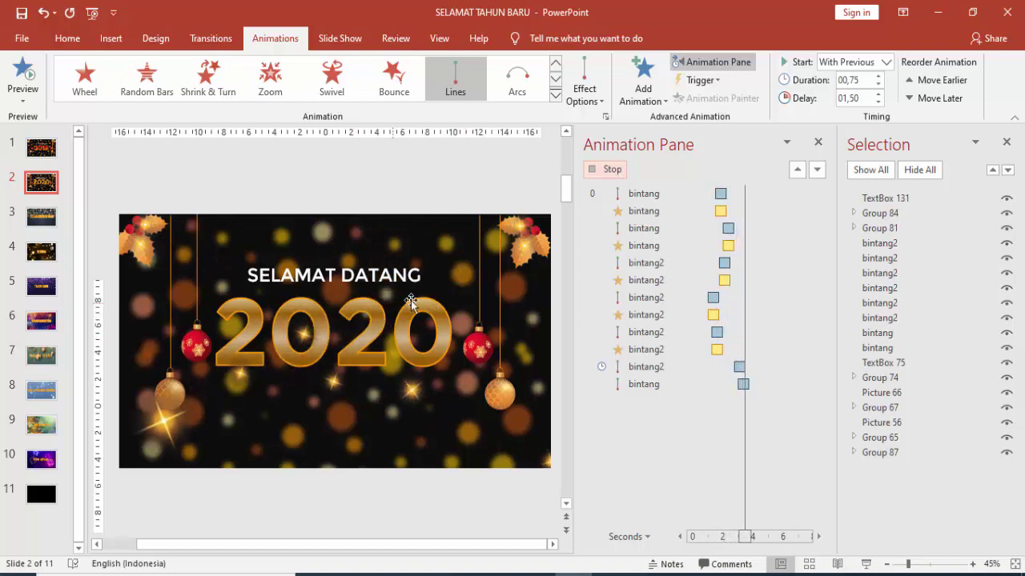
pyautogui.click(606, 169)
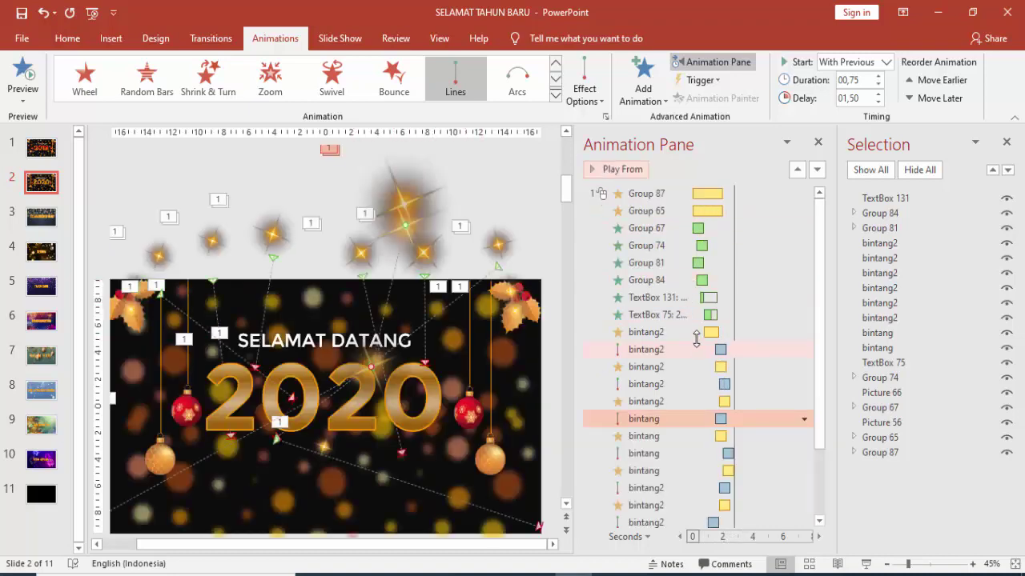
pyautogui.click(691, 401)
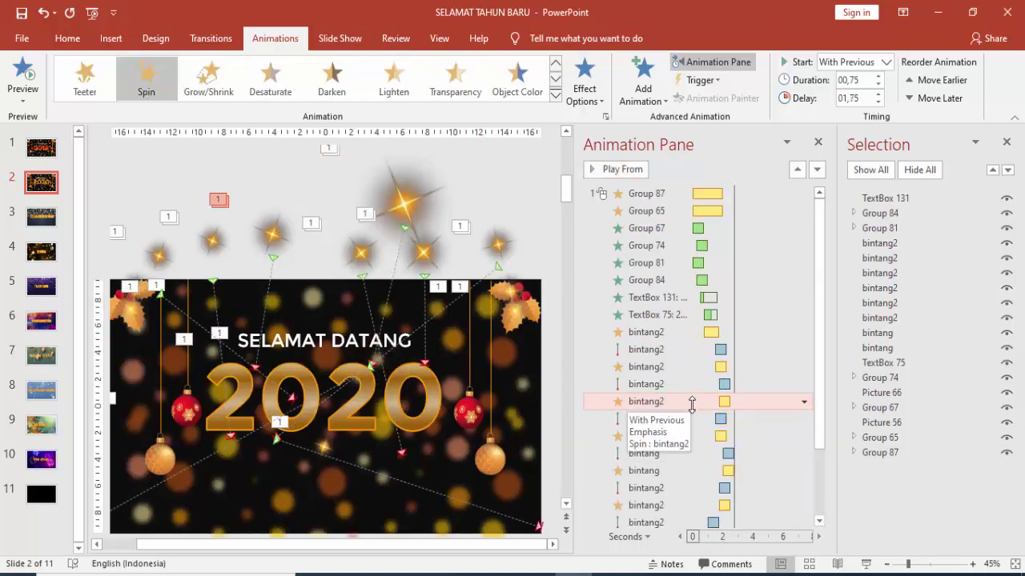
# - Set the bintang2 Spin to auto-reverse and repeat 2 times
pyautogui.doubleClick(692, 402)
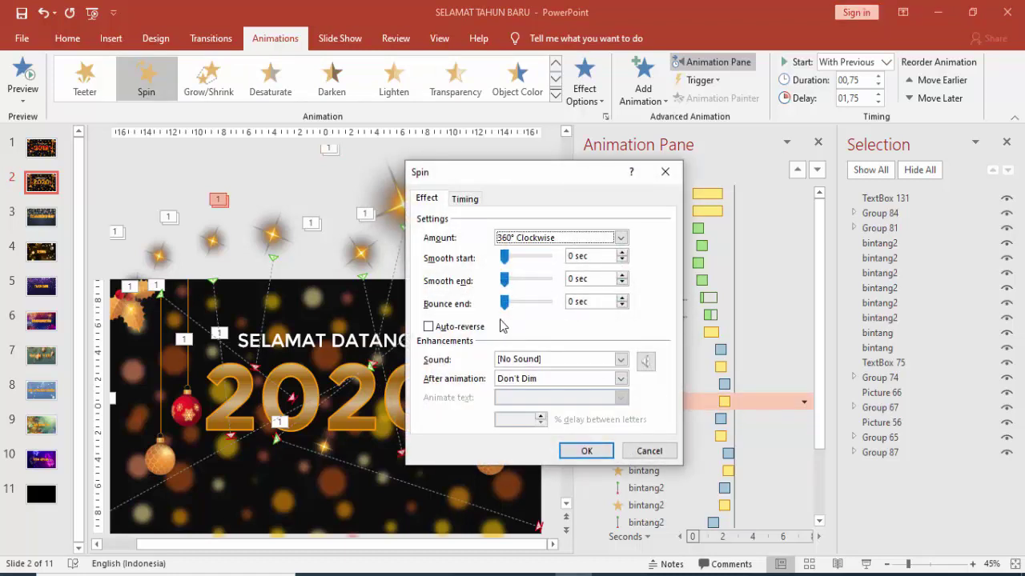
pyautogui.click(429, 328)
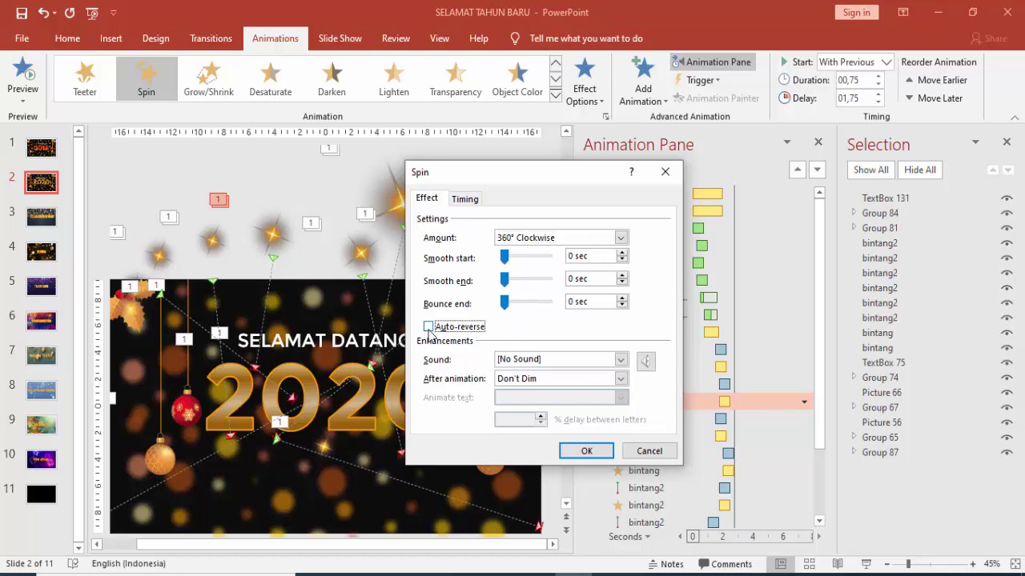
pyautogui.click(465, 199)
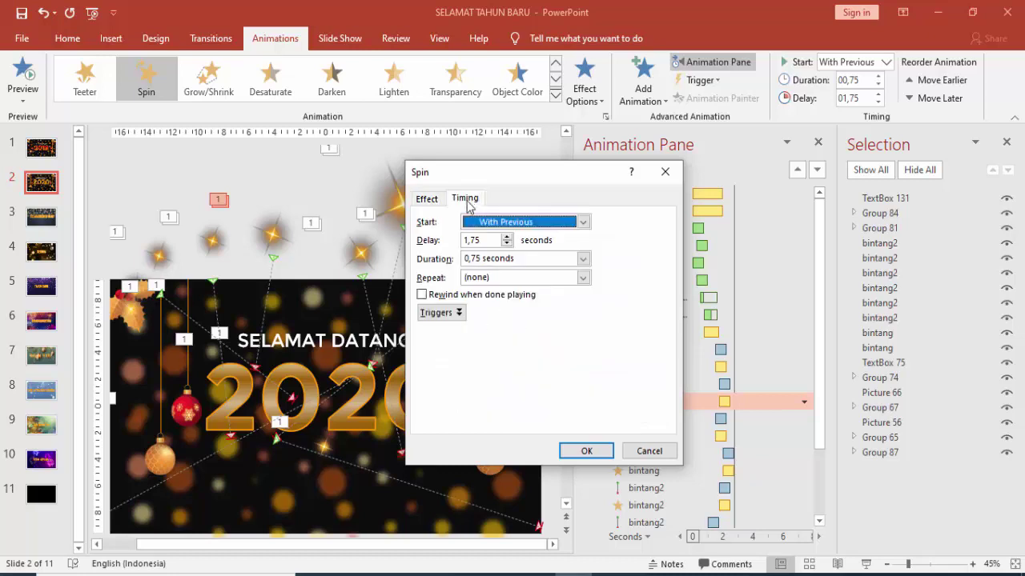
pyautogui.click(583, 278)
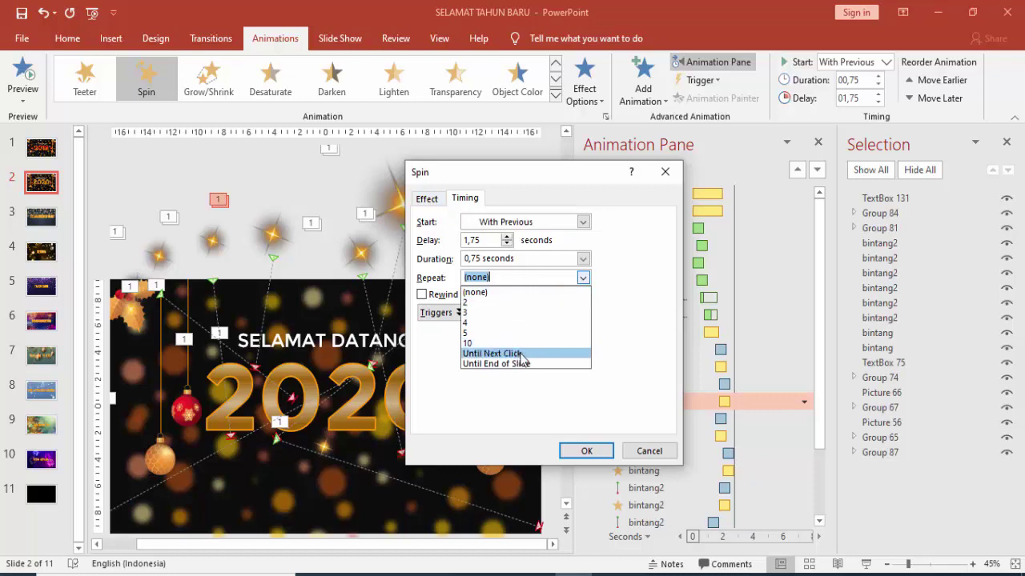
pyautogui.click(512, 303)
pyautogui.click(584, 453)
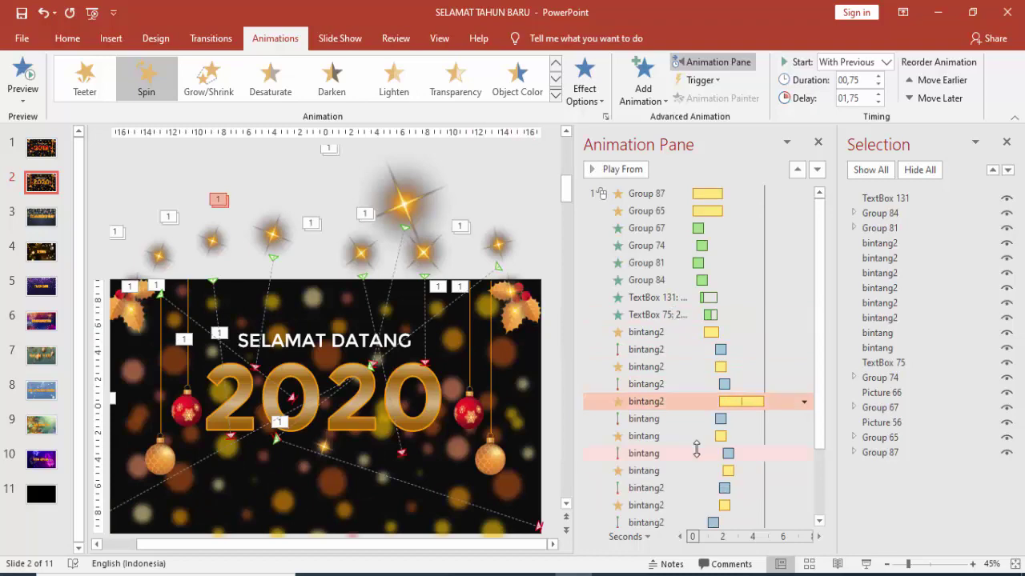
# - Turn off the Spin's auto-reverse, keeping the repeat of 2
pyautogui.doubleClick(708, 402)
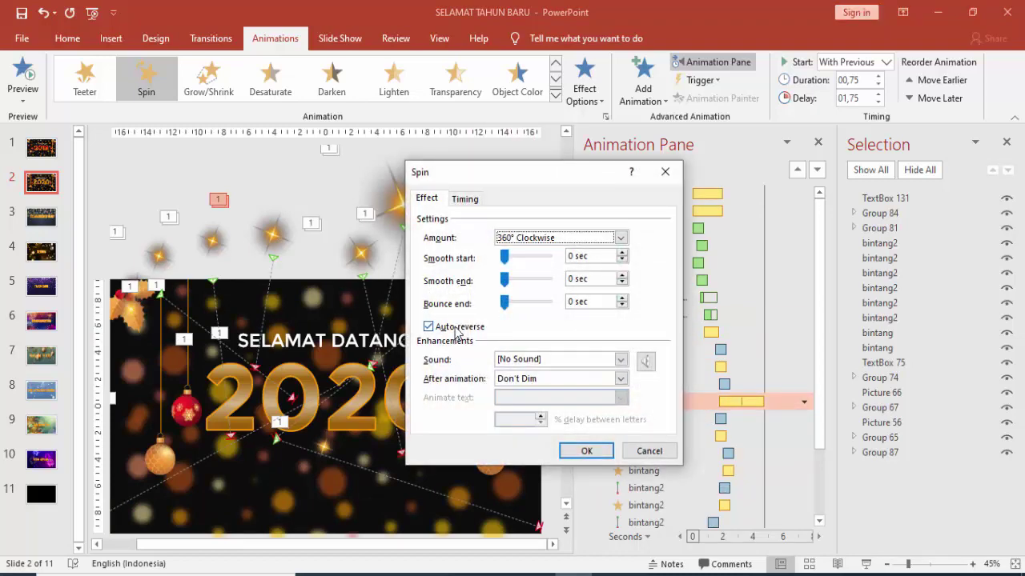
pyautogui.click(428, 326)
pyautogui.click(586, 450)
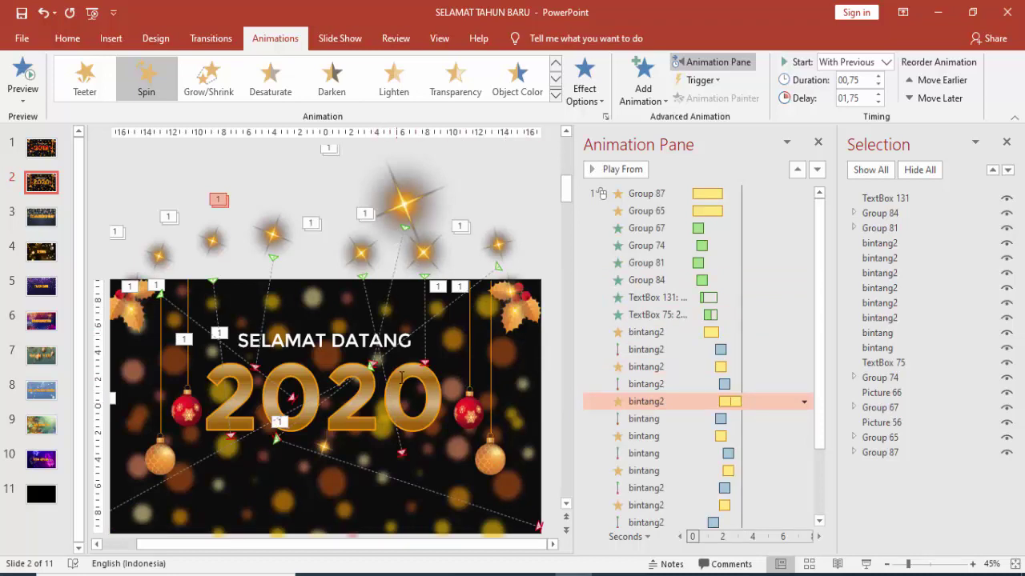
pyautogui.click(373, 366)
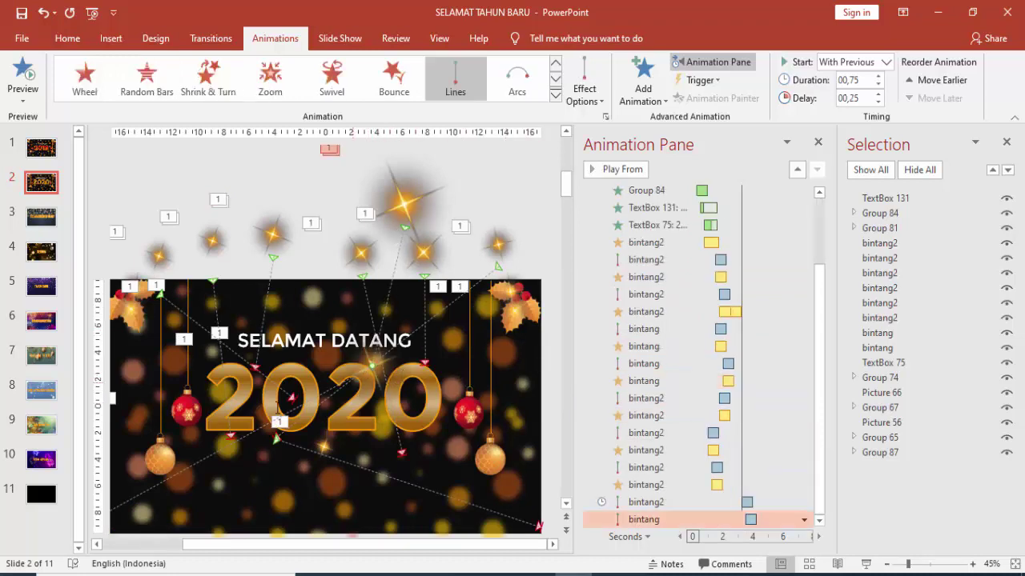
pyautogui.moveTo(349, 544); pyautogui.dragTo(261, 544)
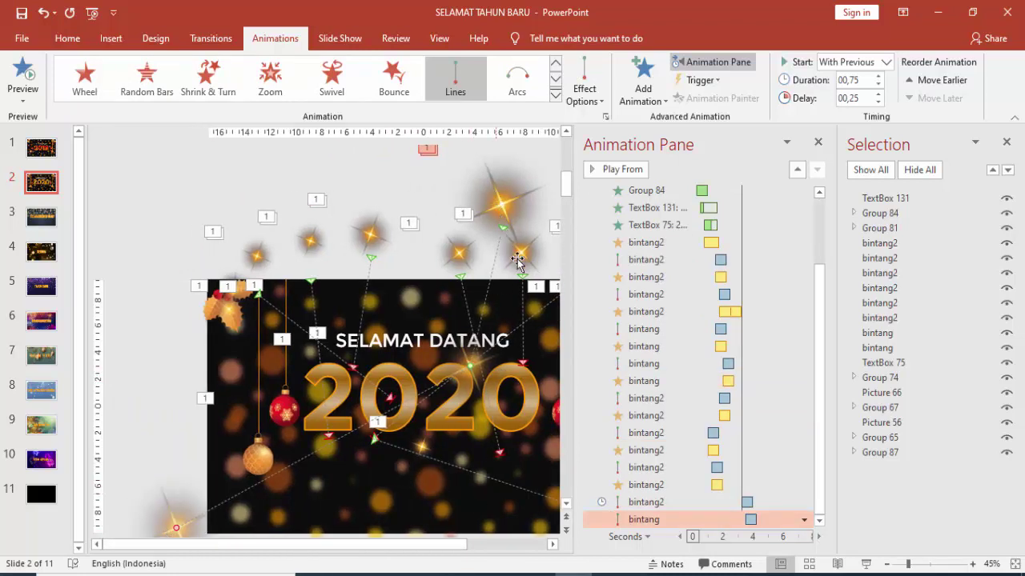
pyautogui.scroll(-1, 498, 304)
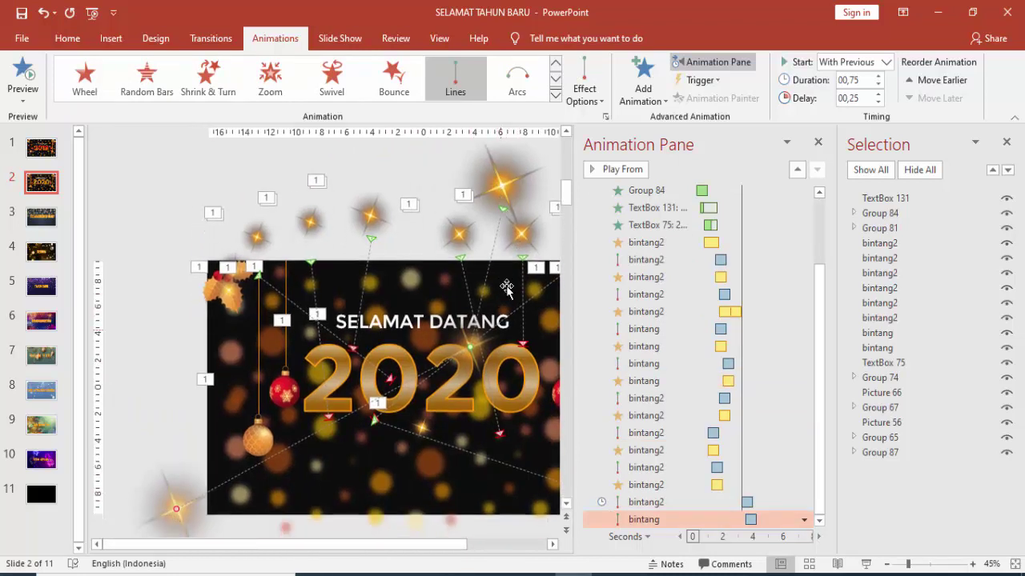
pyautogui.click(647, 85)
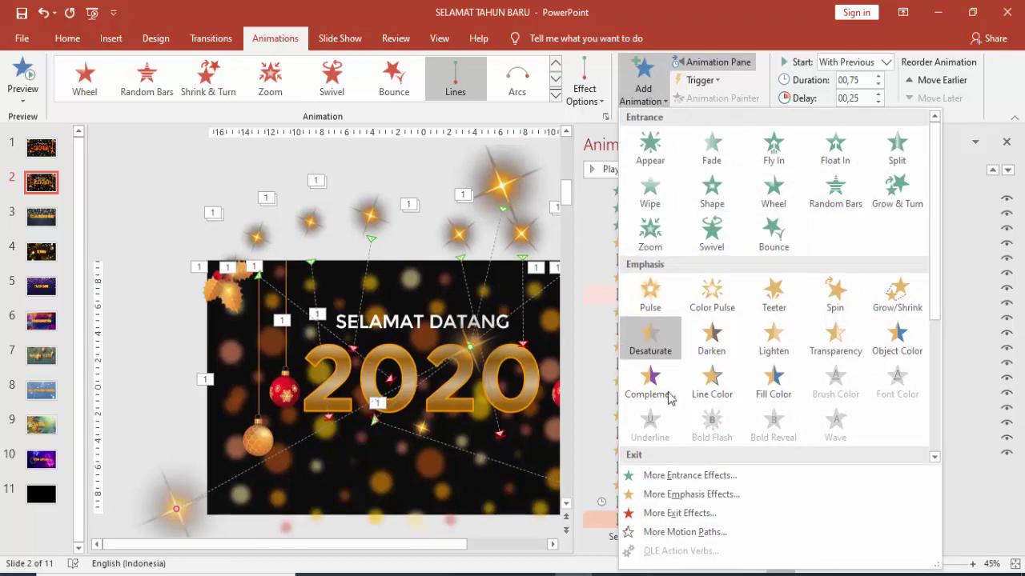
pyautogui.click(156, 214)
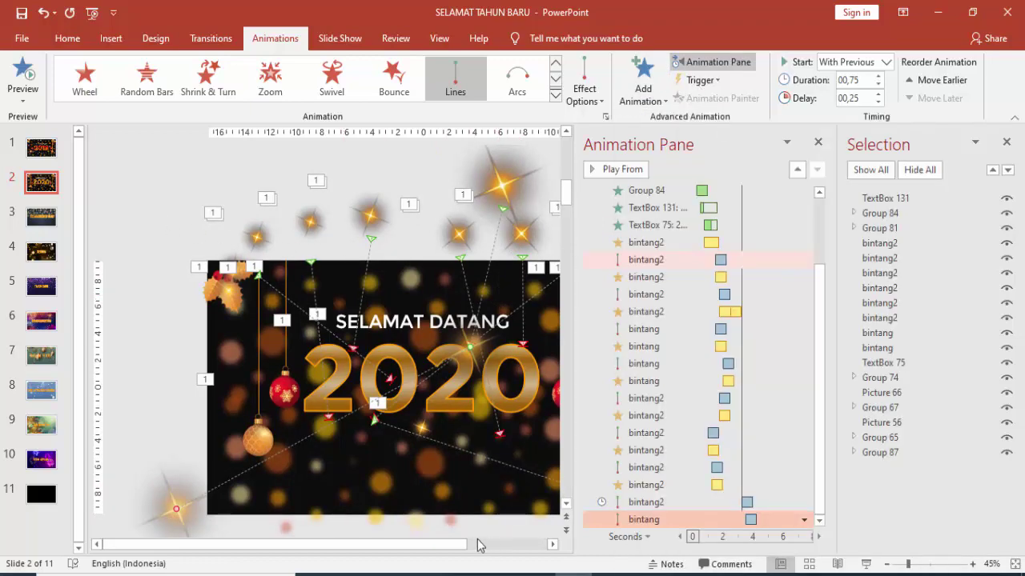
pyautogui.moveTo(476, 544); pyautogui.dragTo(519, 545)
pyautogui.click(425, 184)
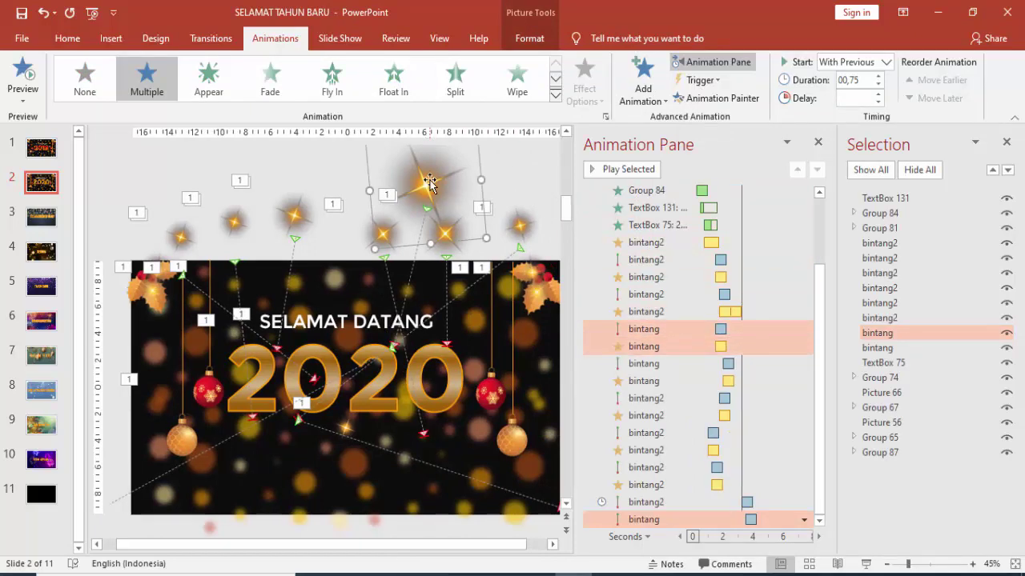
pyautogui.click(644, 90)
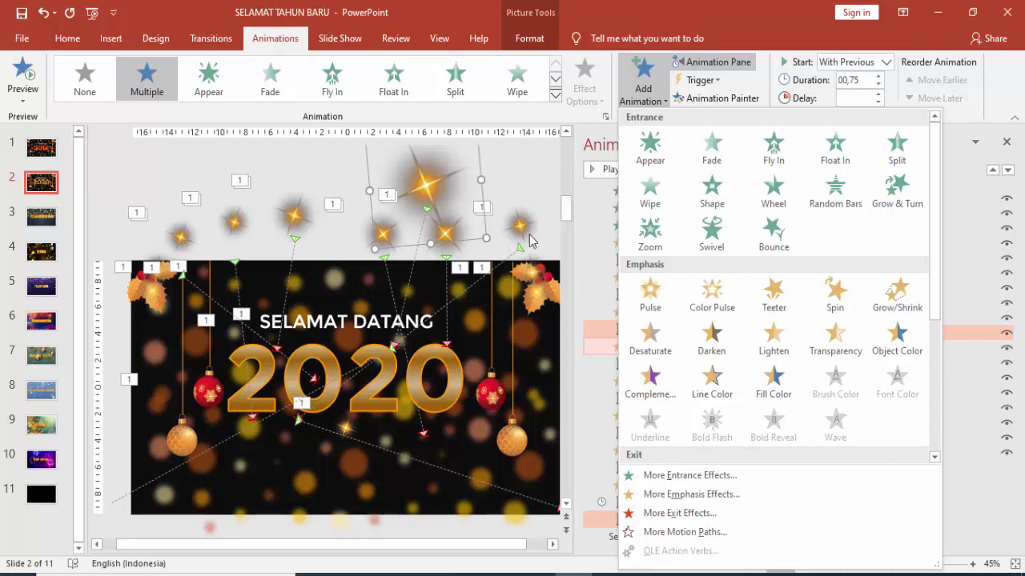
pyautogui.click(540, 159)
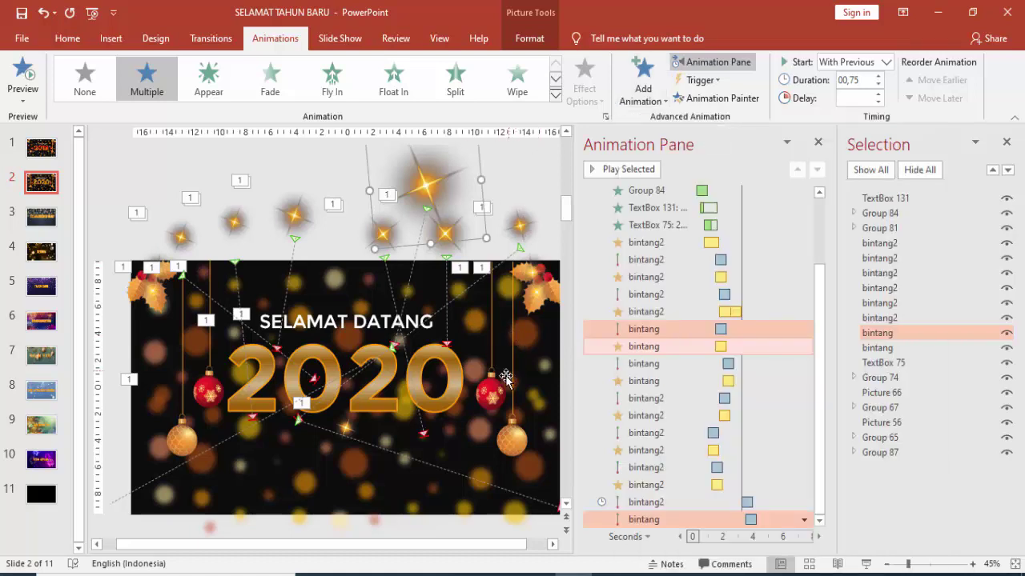
pyautogui.click(517, 188)
pyautogui.click(419, 399)
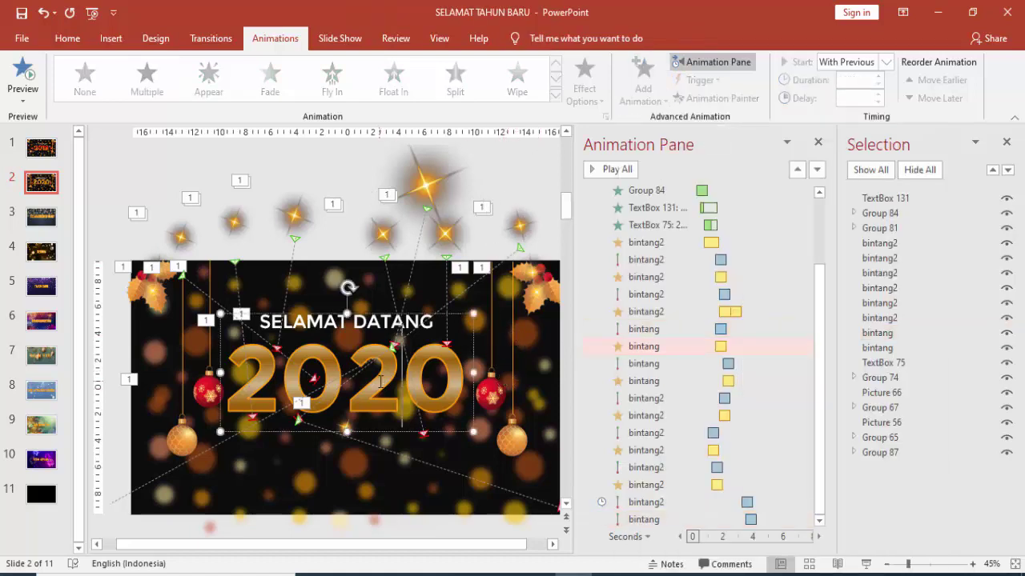
pyautogui.press('Escape')
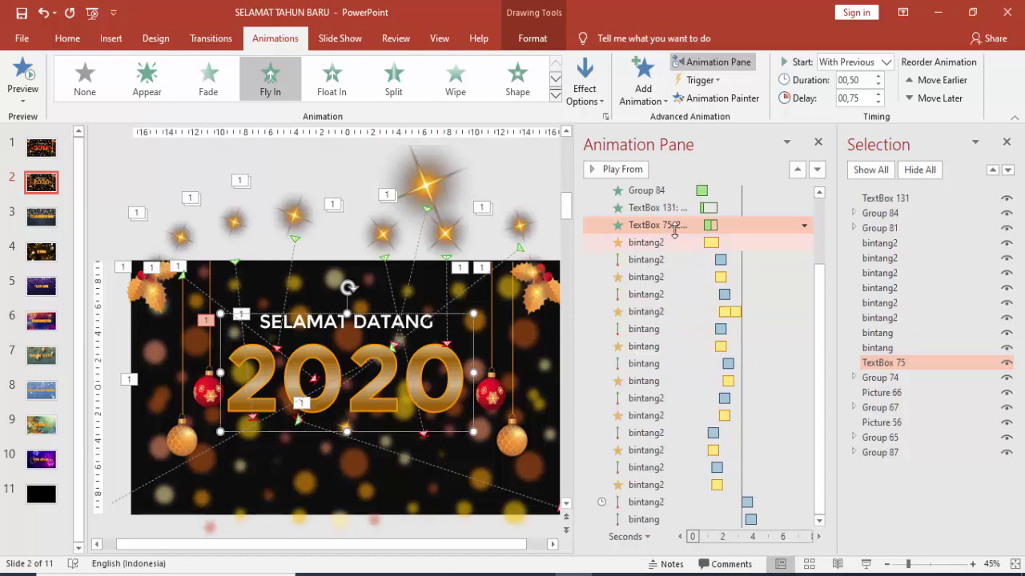
pyautogui.click(672, 227)
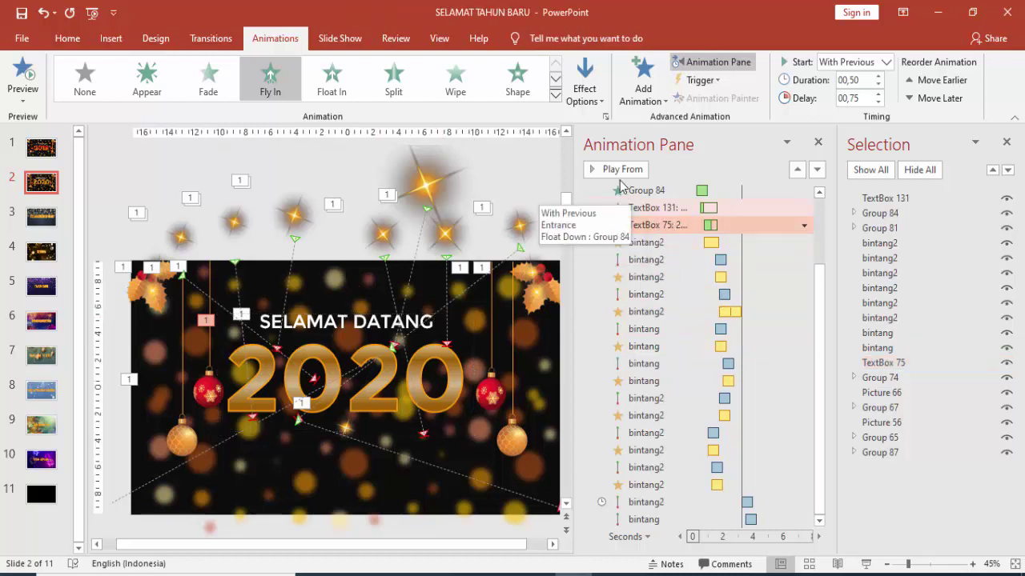
pyautogui.click(617, 170)
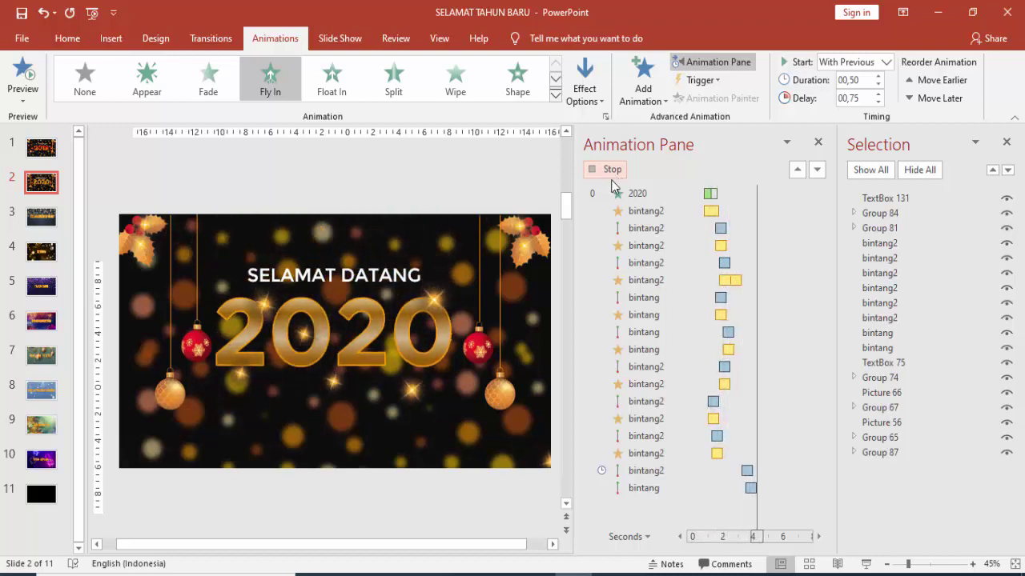
pyautogui.click(657, 297)
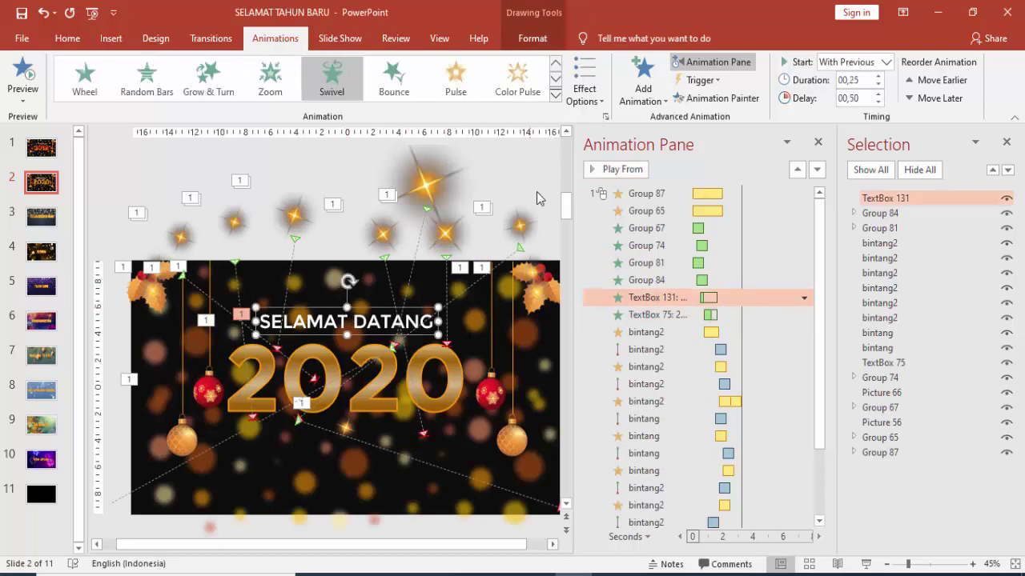
# - Set the SELAMAT DATANG Swivel to animate by letter with 10% letter delay, then select a star
pyautogui.doubleClick(684, 297)
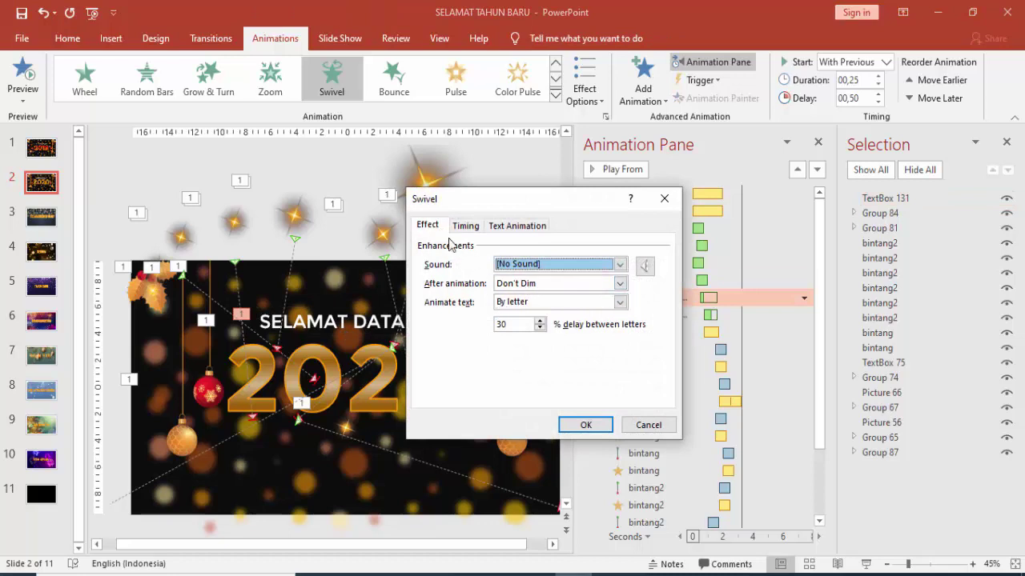
pyautogui.click(522, 303)
pyautogui.click(522, 343)
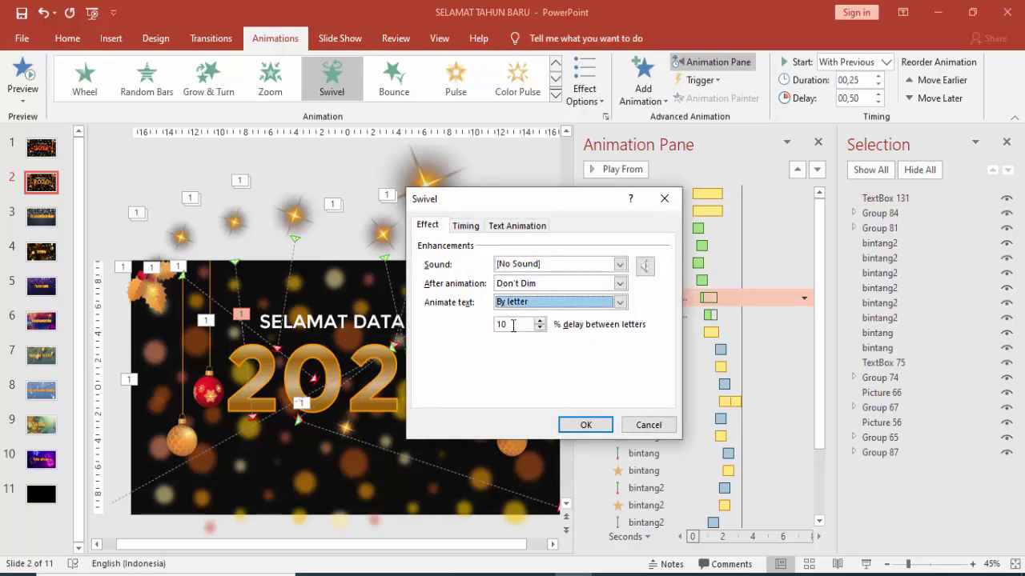
pyautogui.click(586, 425)
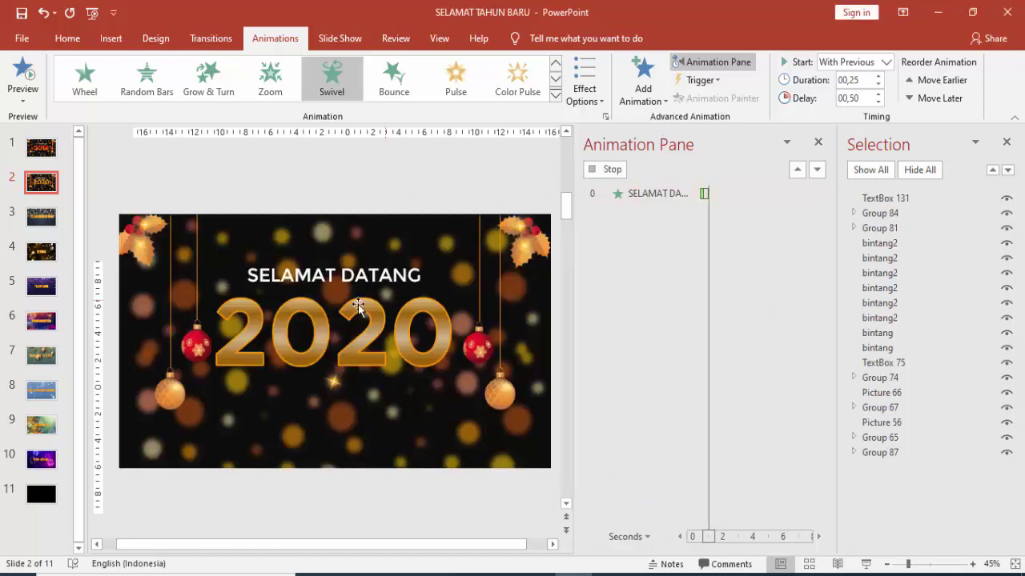
pyautogui.click(268, 321)
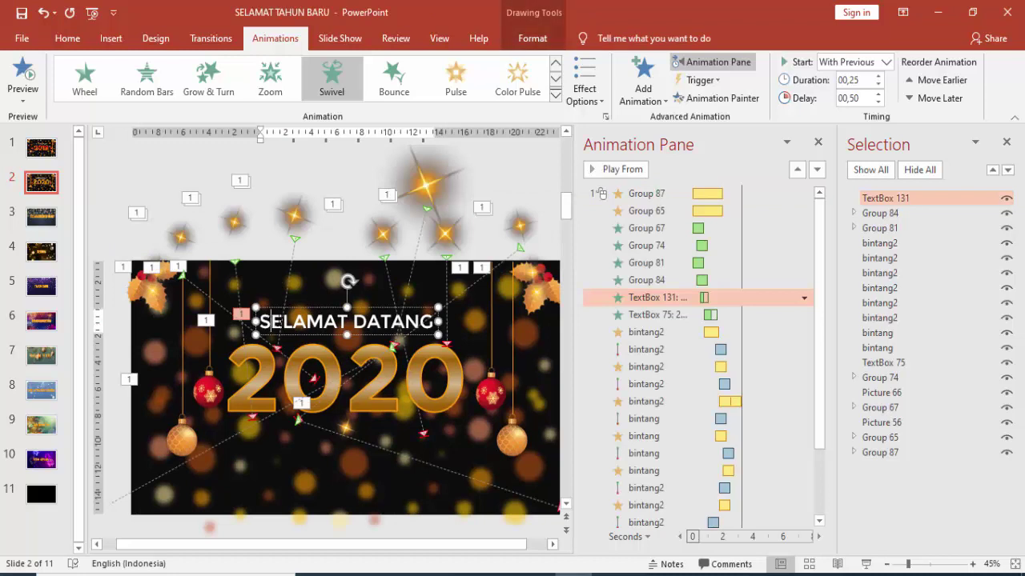
pyautogui.click(282, 327)
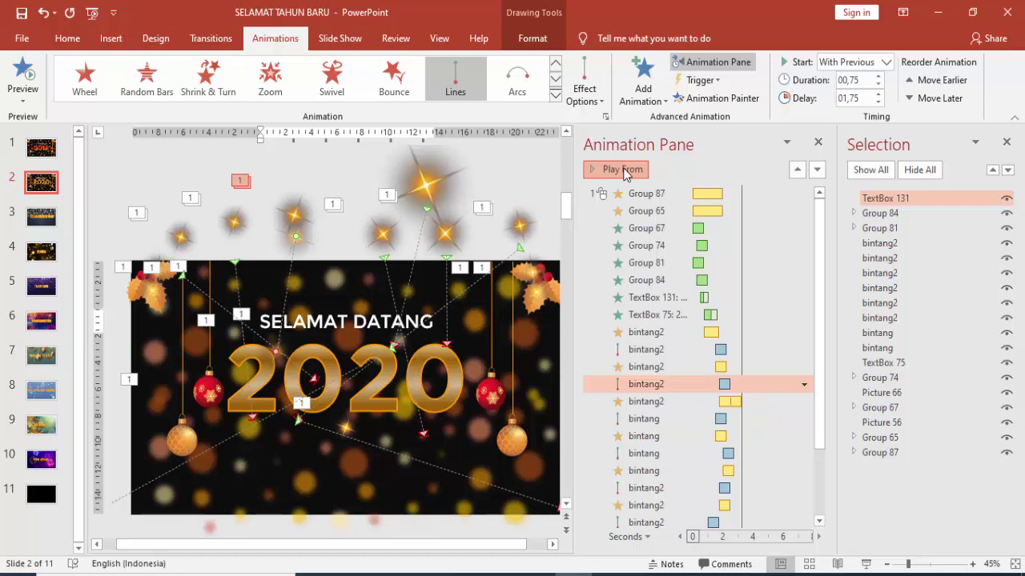
# - Preview slide 2's animations from the star, Group 67 and Group 74
pyautogui.click(623, 169)
pyautogui.click(667, 229)
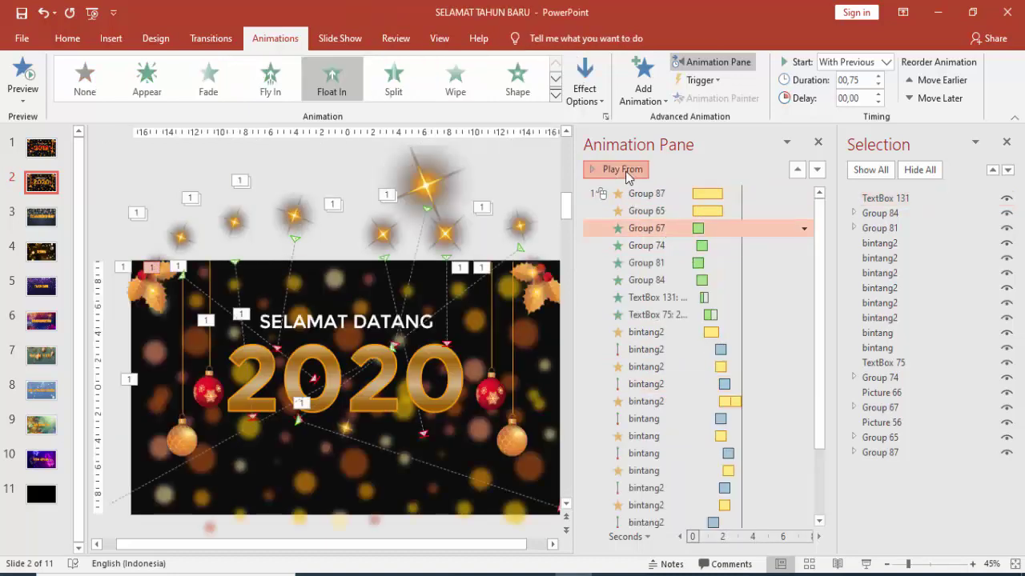
pyautogui.click(616, 169)
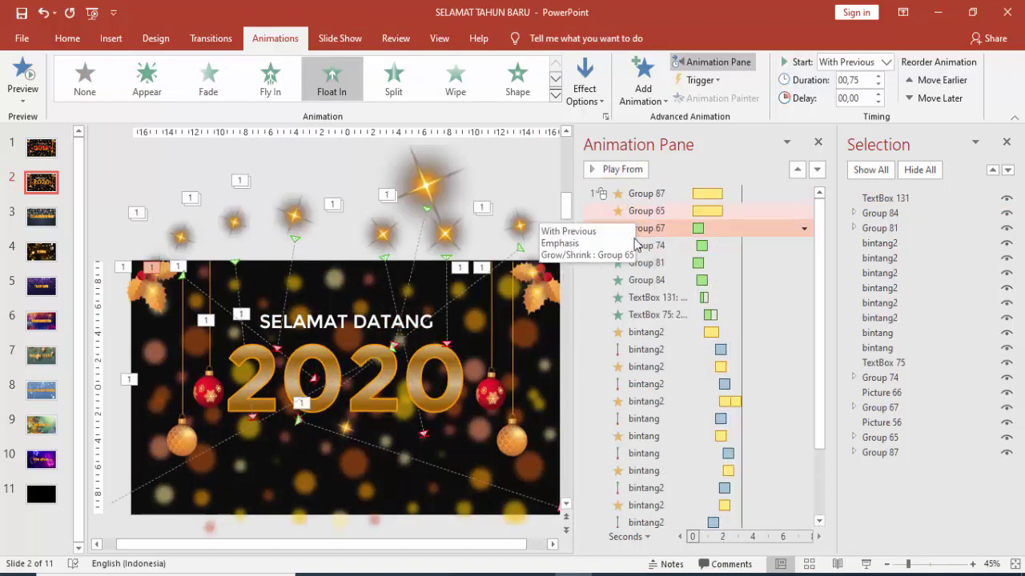
pyautogui.click(645, 246)
pyautogui.click(620, 169)
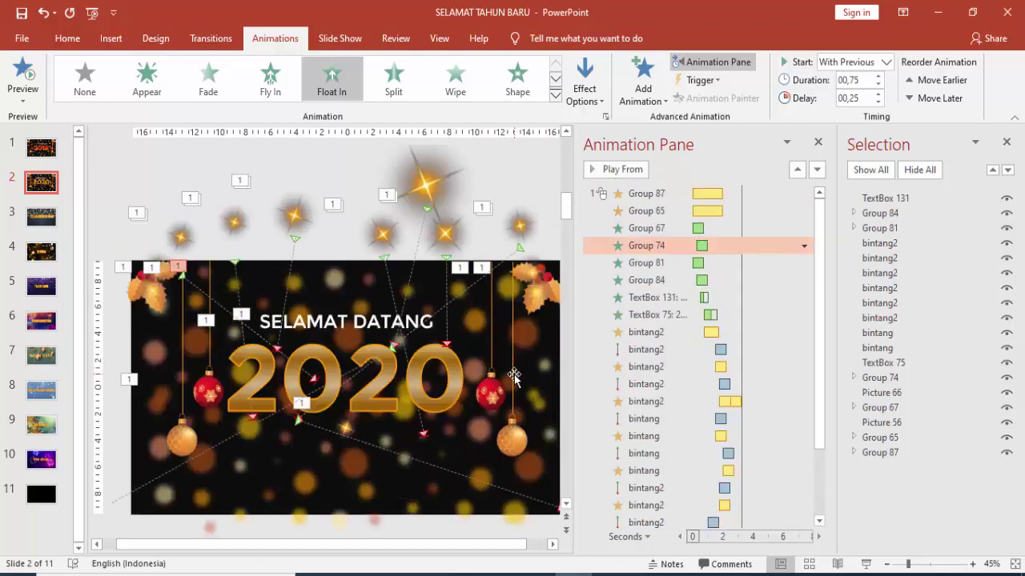
# - Preview from the right hanging ornament group, then open slide 3
pyautogui.click(513, 375)
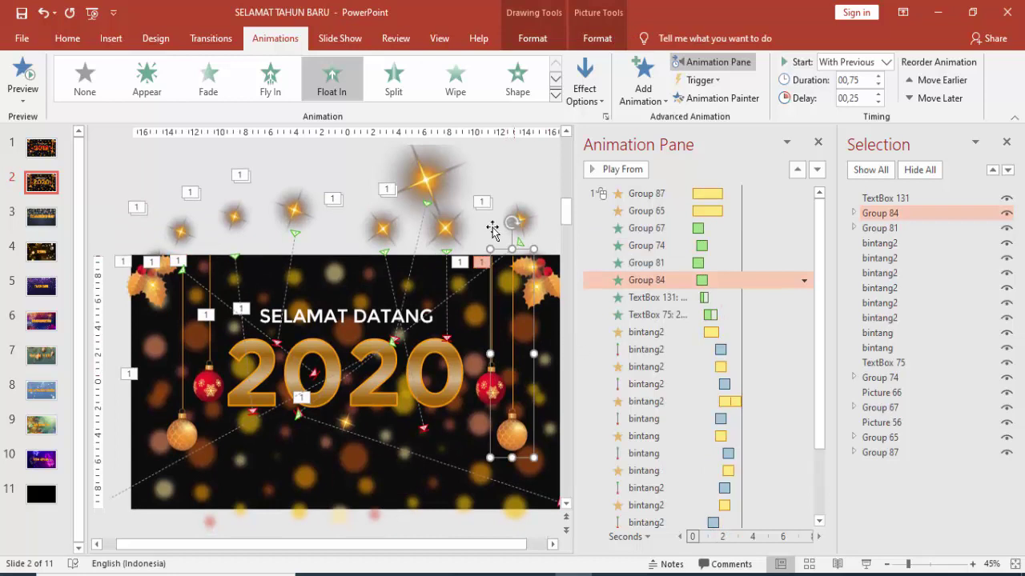
pyautogui.click(621, 170)
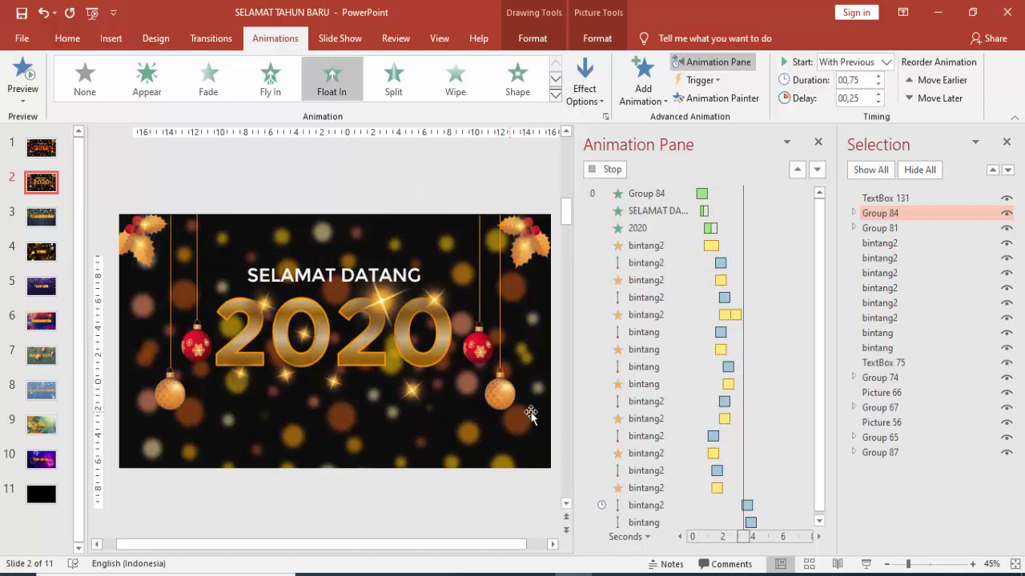
pyautogui.click(51, 223)
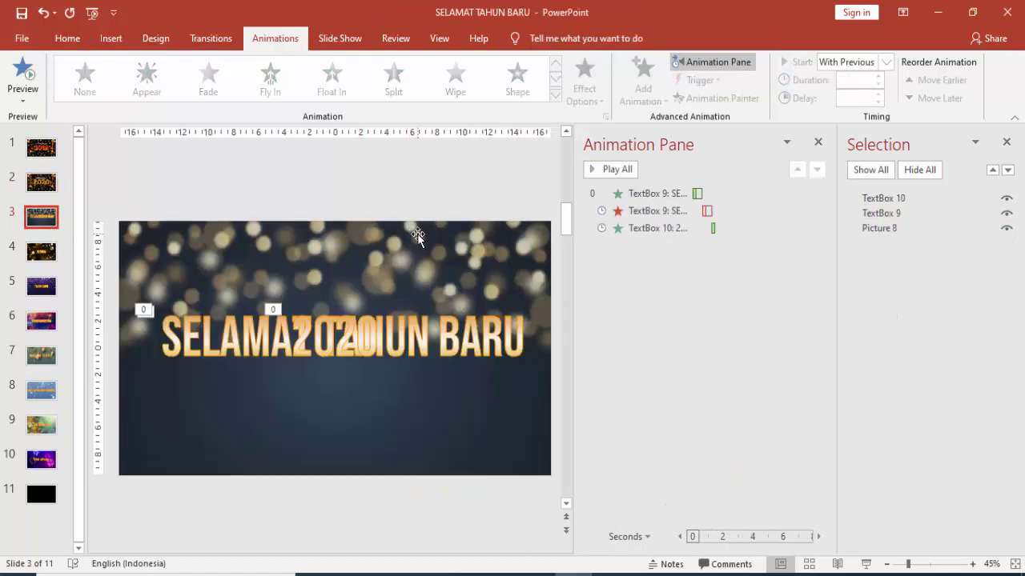
pyautogui.click(353, 321)
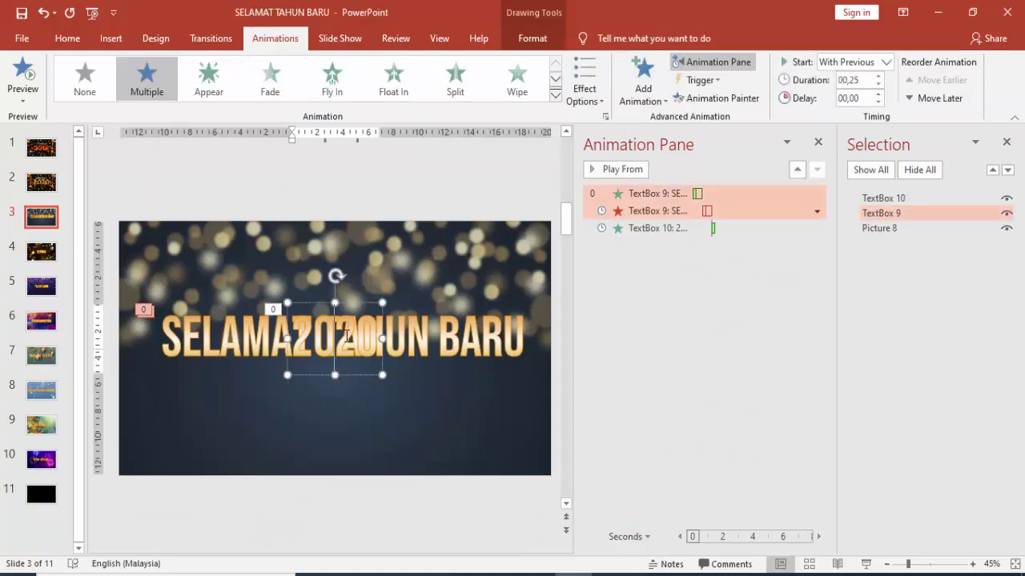
pyautogui.click(364, 306)
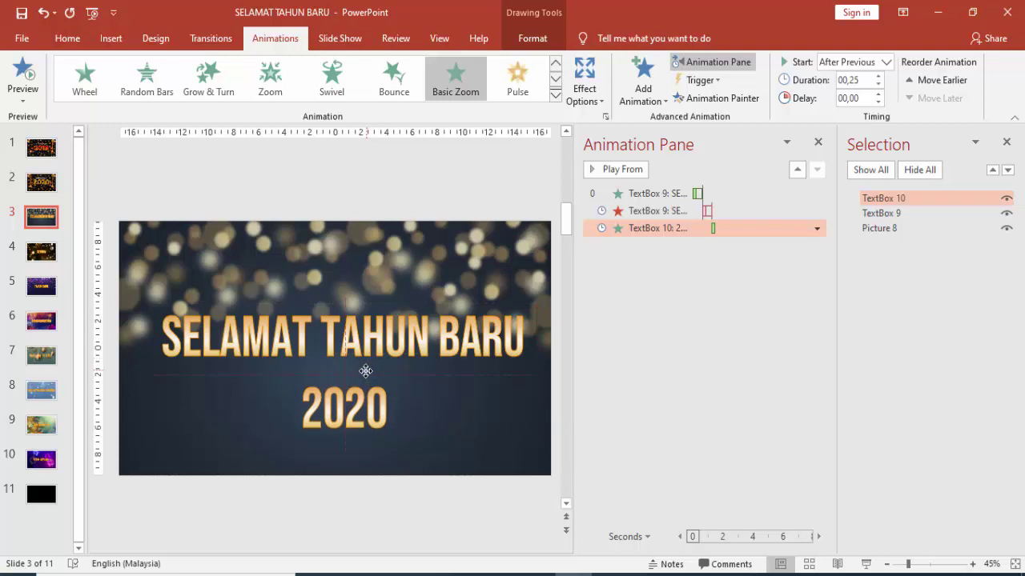
pyautogui.click(359, 304)
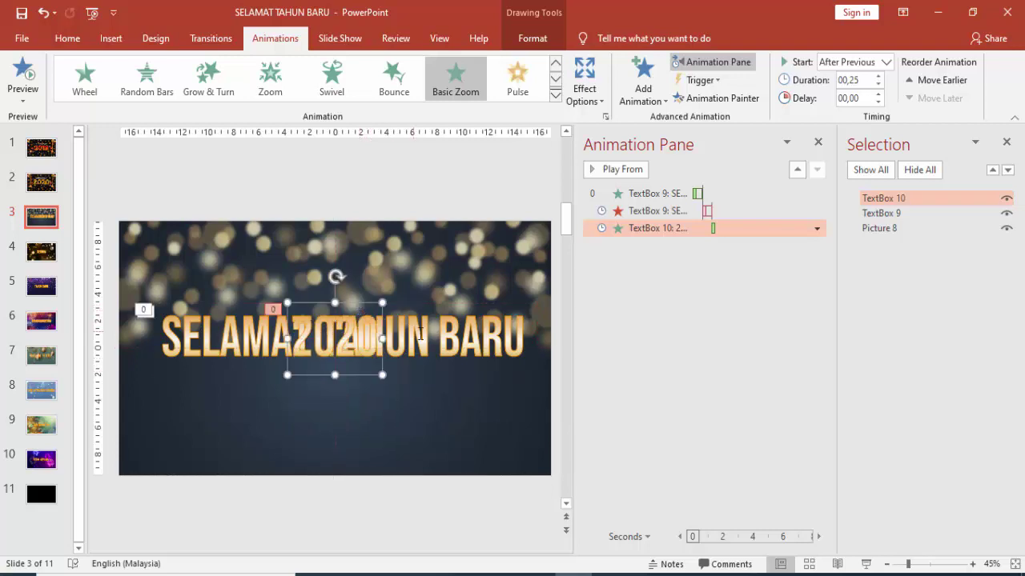
pyautogui.click(486, 308)
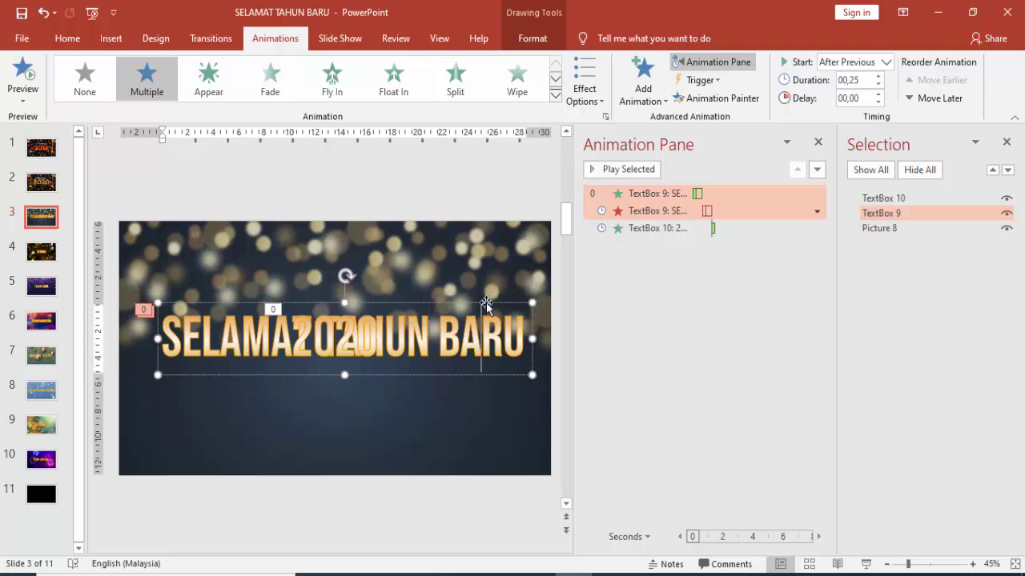
pyautogui.click(490, 263)
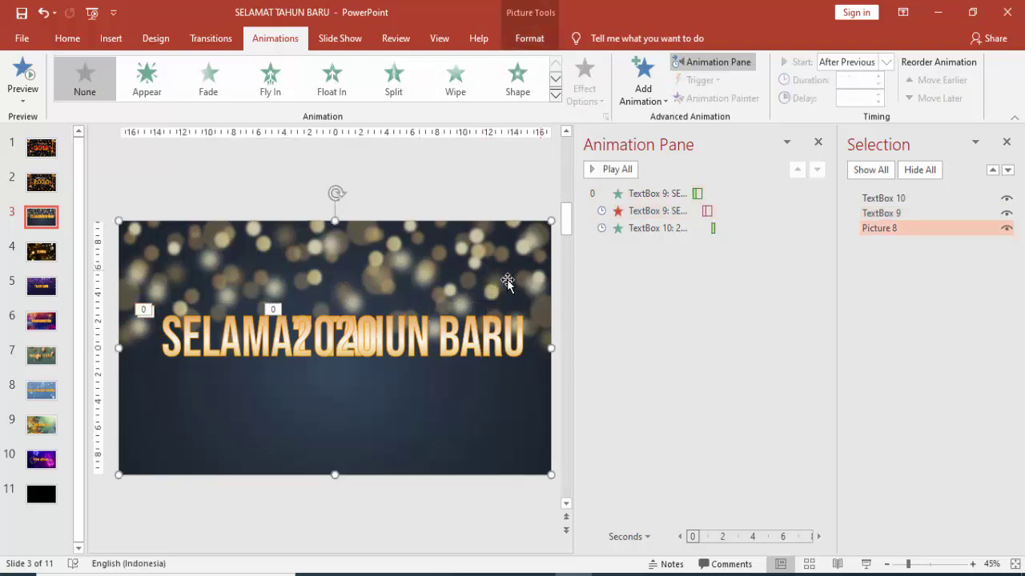
pyautogui.click(490, 317)
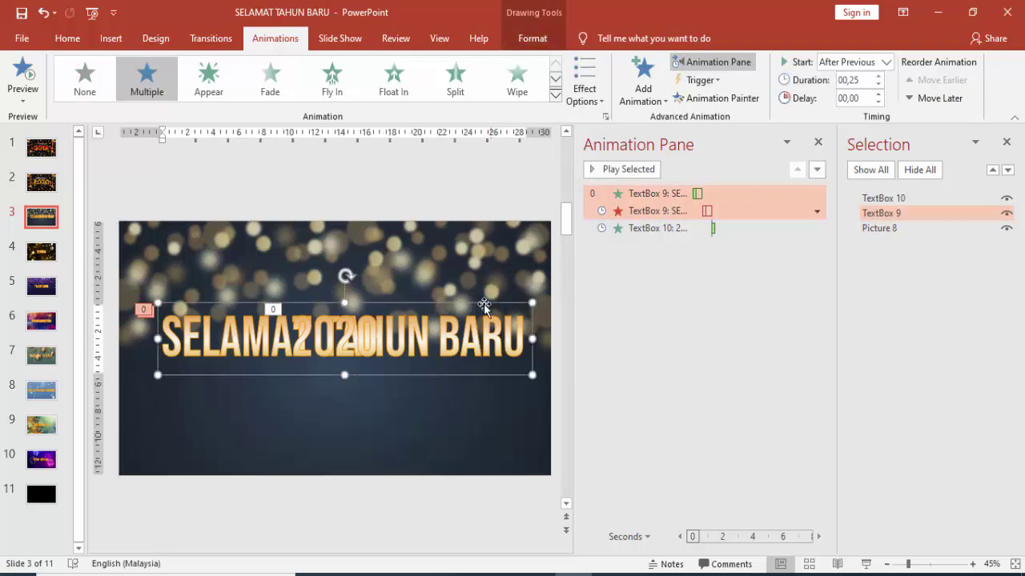
pyautogui.click(647, 193)
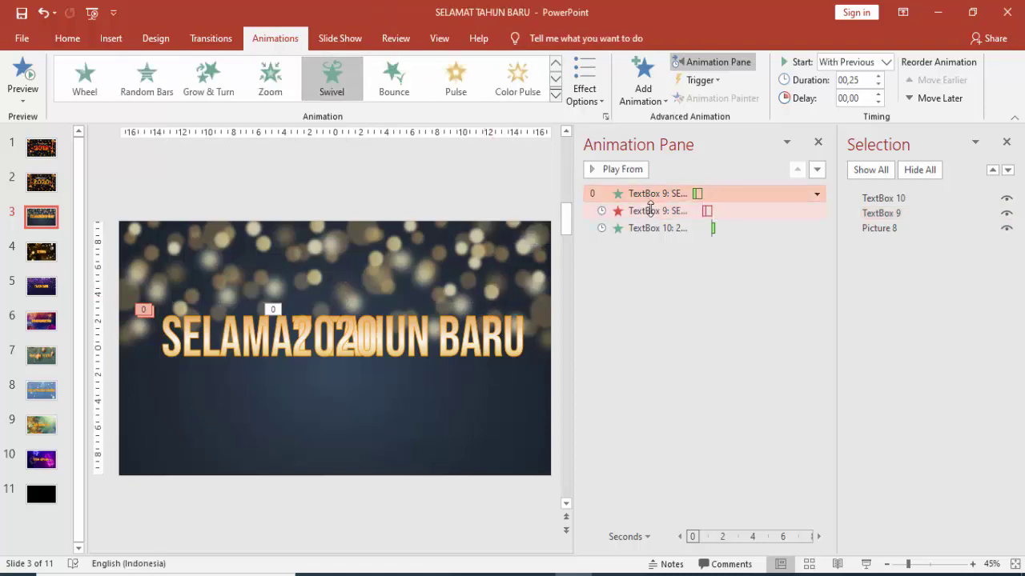
pyautogui.click(647, 211)
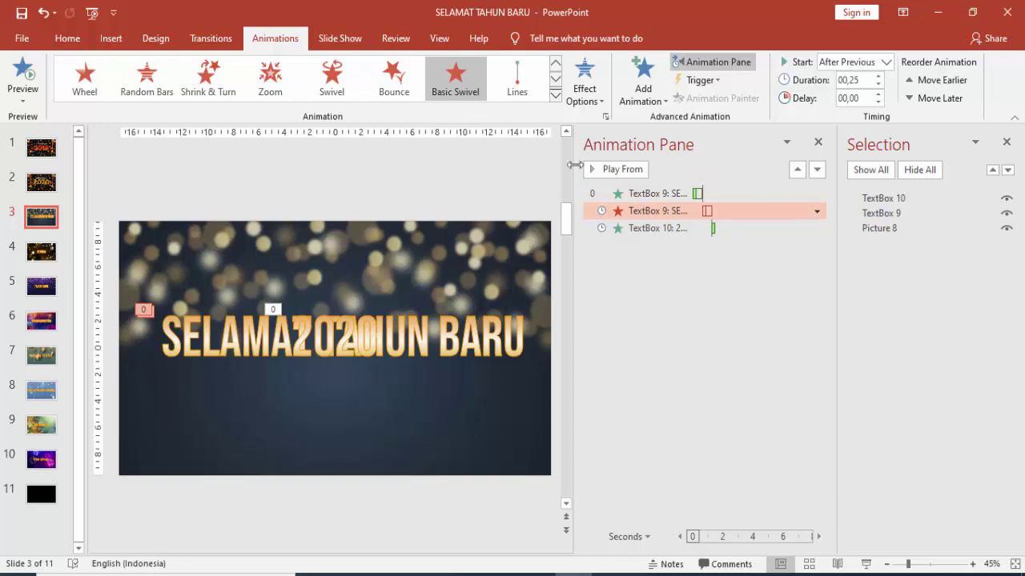
pyautogui.click(374, 322)
pyautogui.click(359, 303)
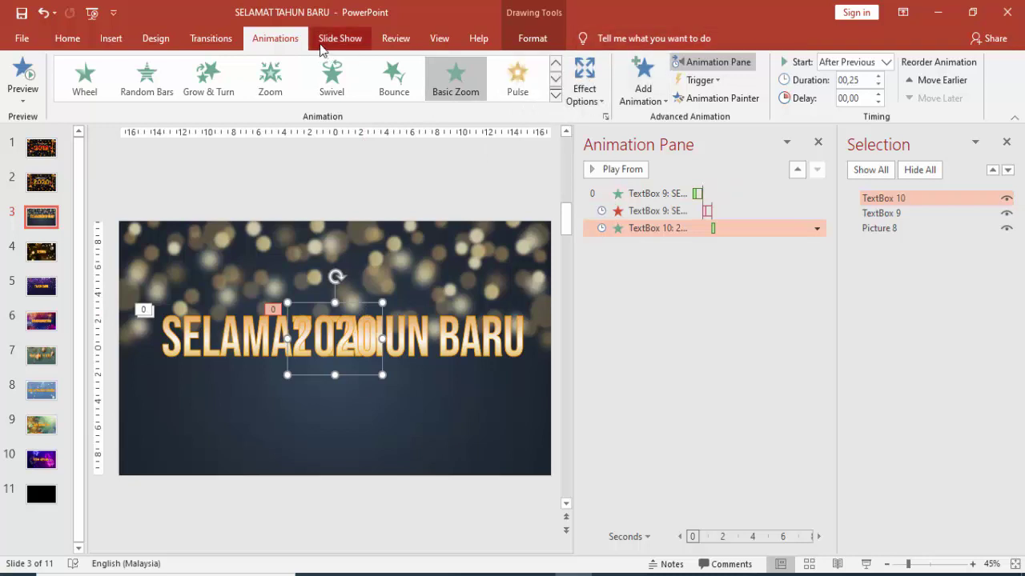
pyautogui.click(649, 191)
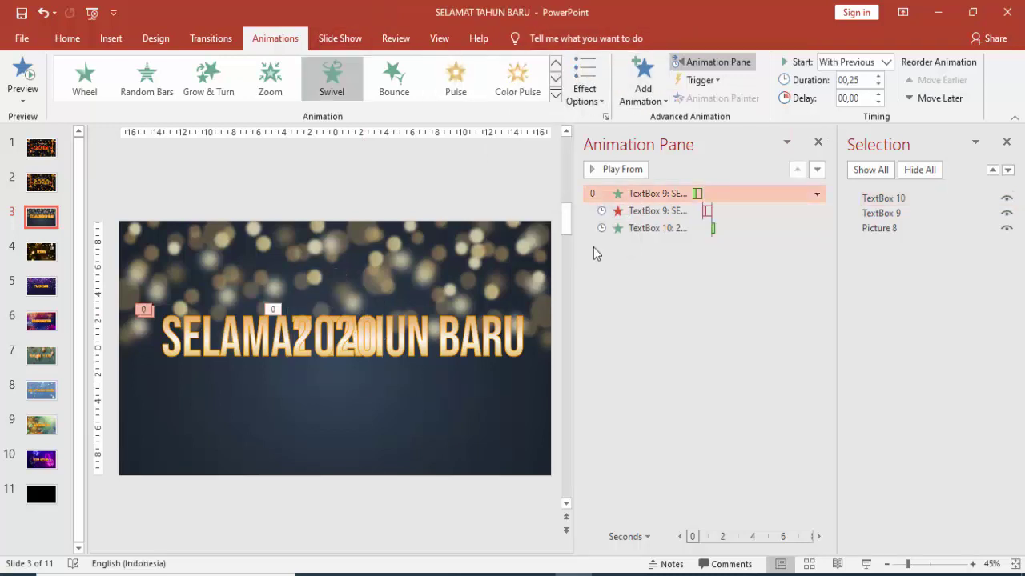
pyautogui.click(410, 339)
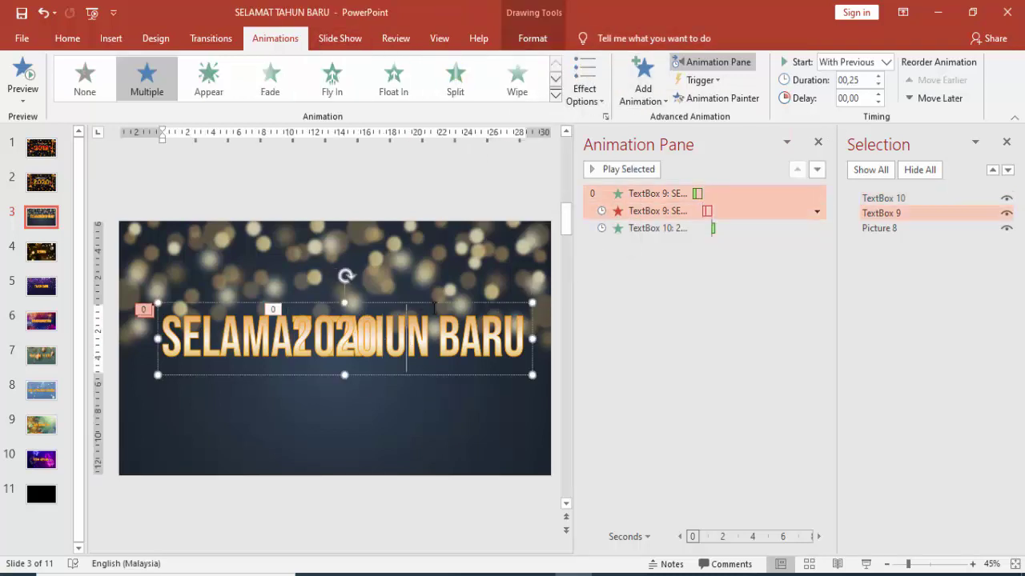
pyautogui.click(633, 196)
pyautogui.click(630, 169)
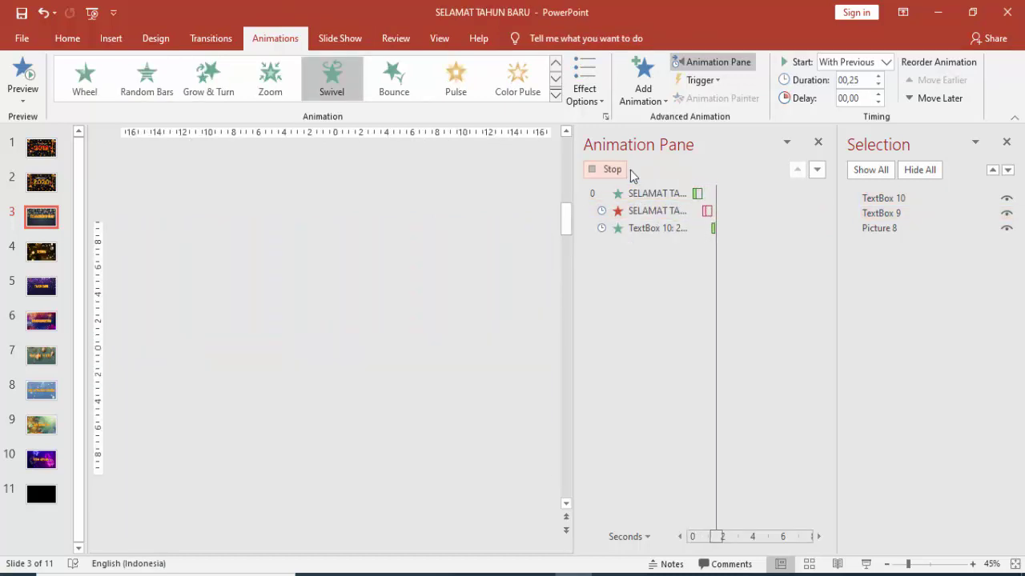
pyautogui.click(630, 170)
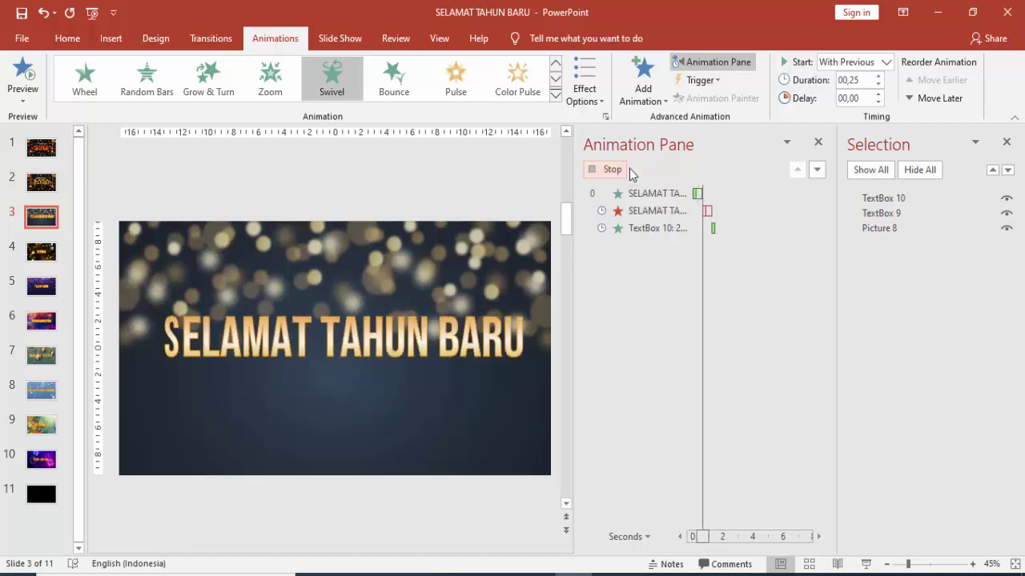
pyautogui.click(652, 211)
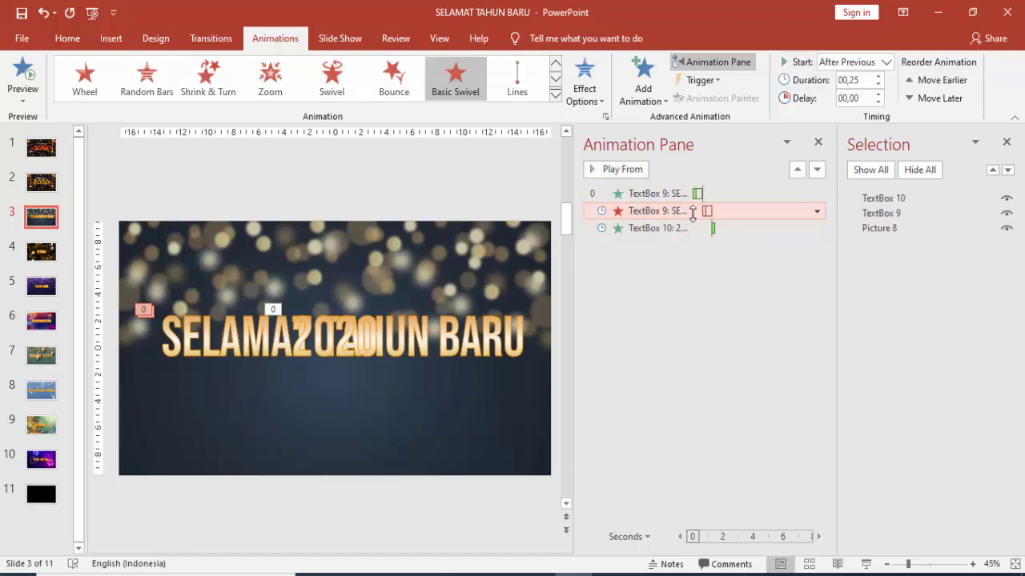
pyautogui.click(686, 194)
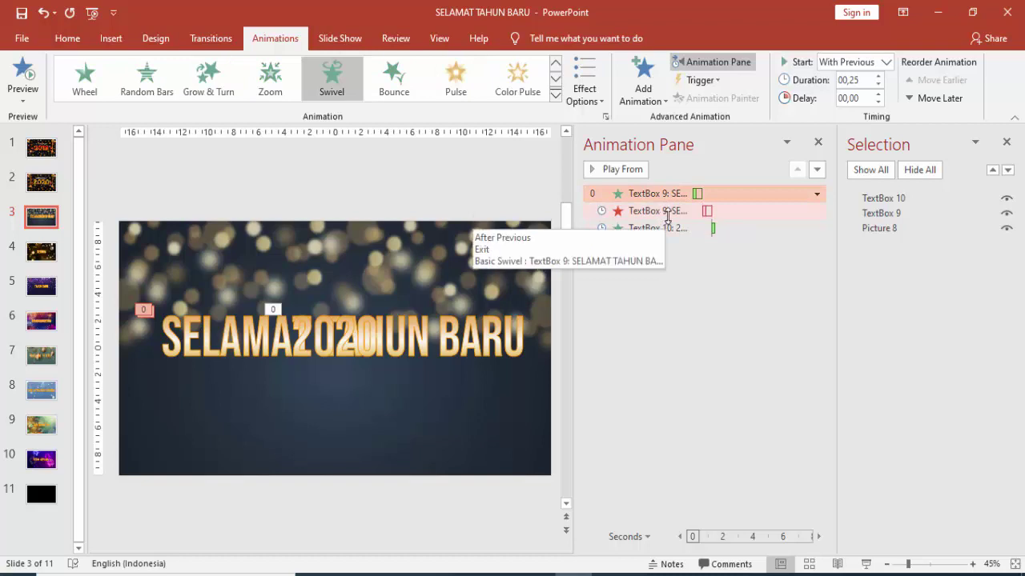
pyautogui.click(670, 212)
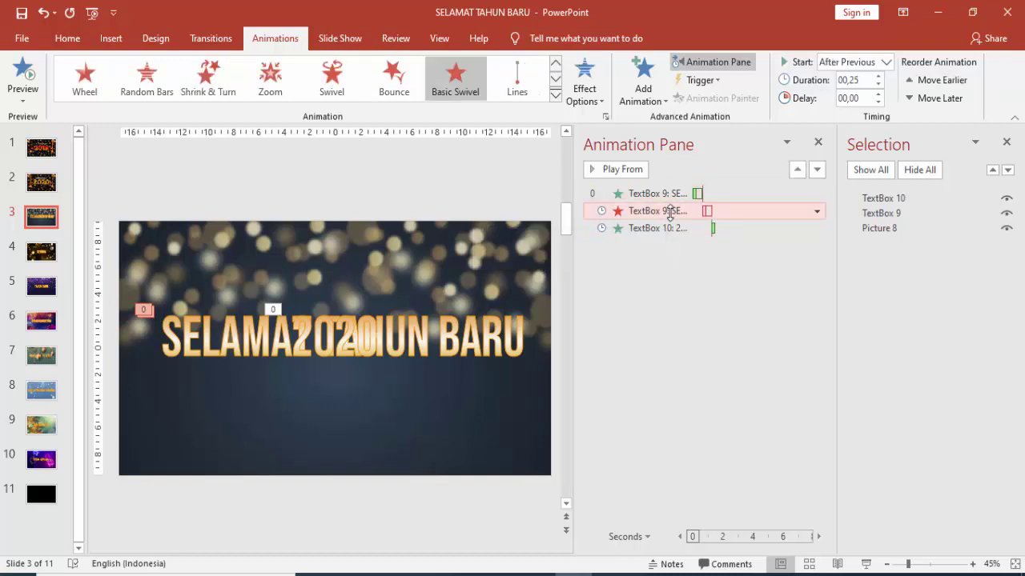
pyautogui.click(712, 229)
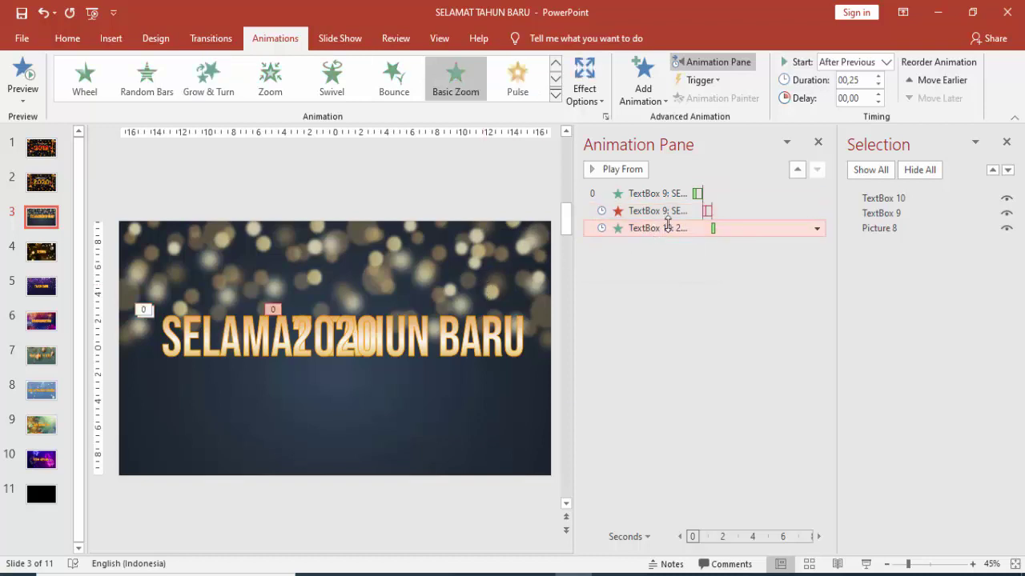
pyautogui.click(633, 194)
pyautogui.click(621, 170)
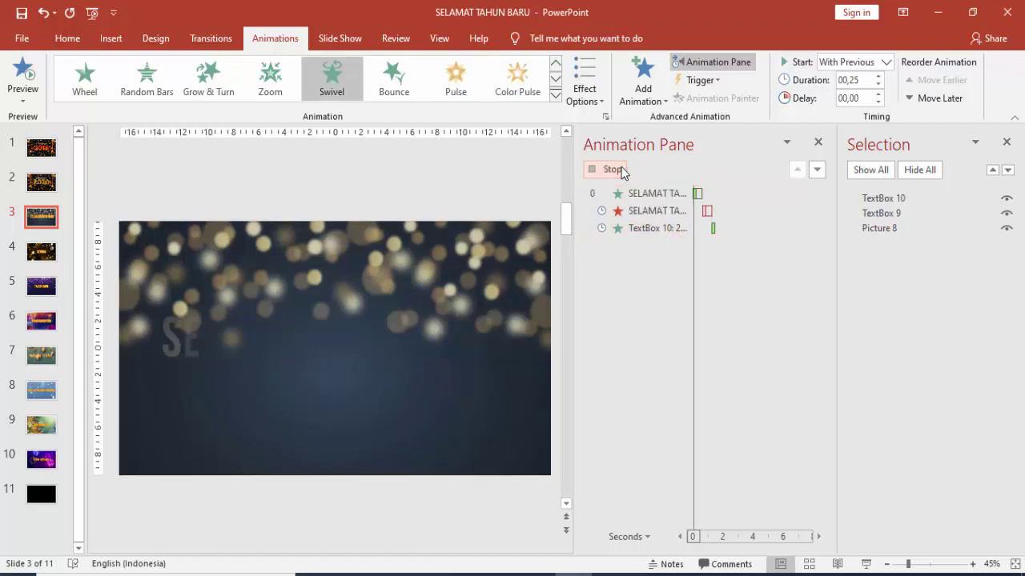
pyautogui.click(652, 229)
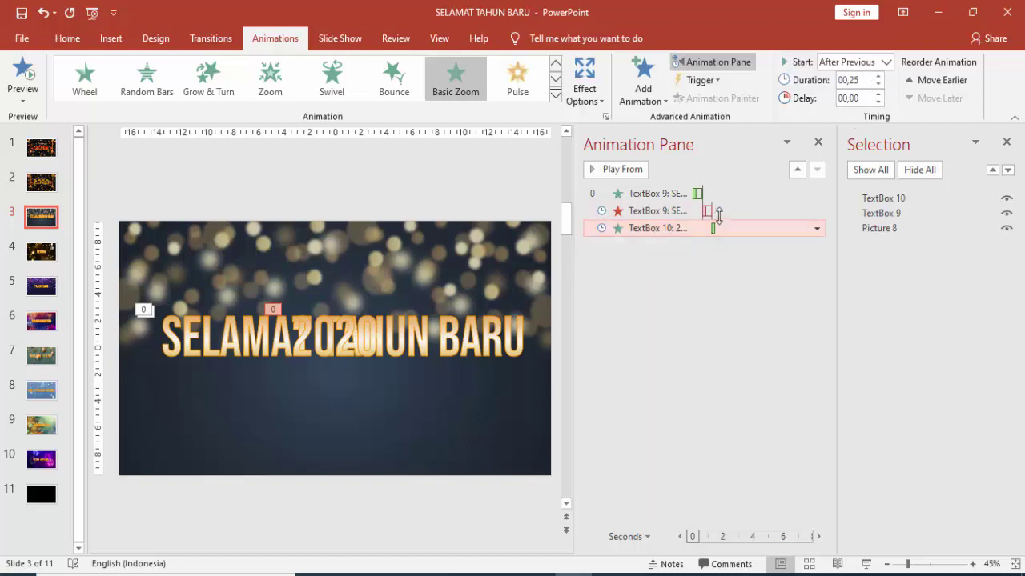
# - Shorten the title's exit swivel to 0.15 s after a 0.1 s delay, animating by letter
pyautogui.click(708, 212)
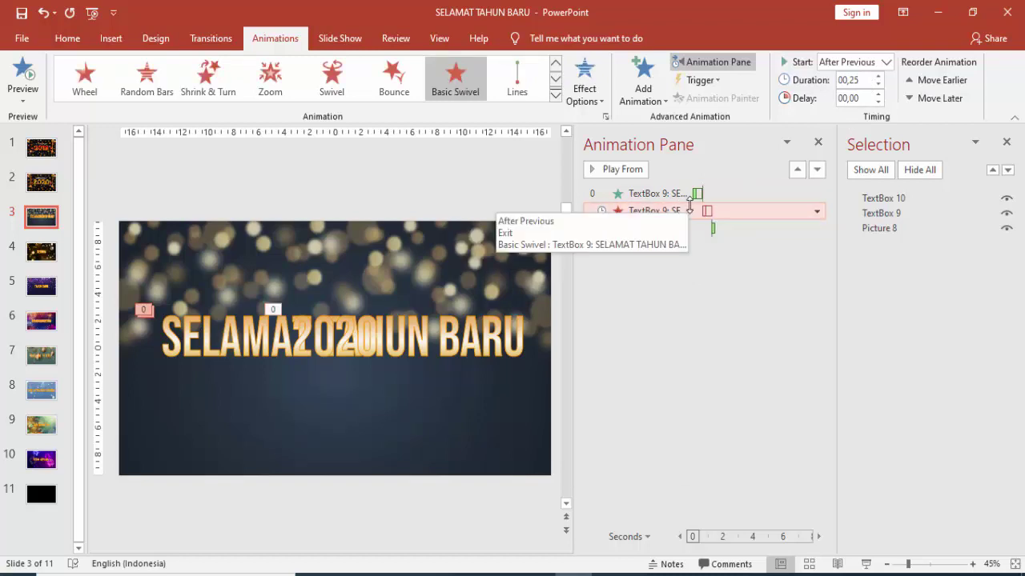
pyautogui.moveTo(702, 211); pyautogui.dragTo(706, 211)
pyautogui.doubleClick(703, 212)
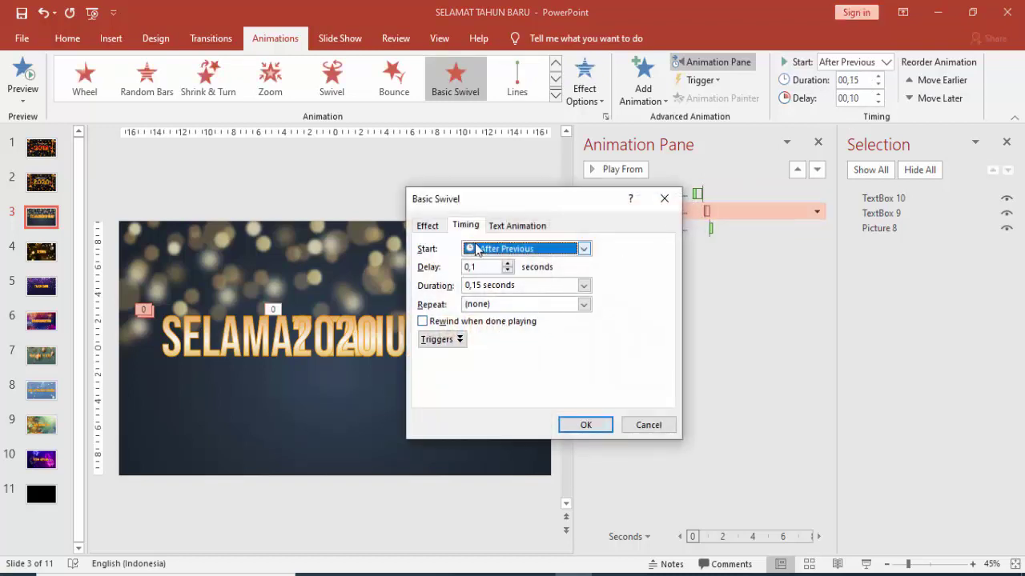
pyautogui.click(428, 225)
pyautogui.click(620, 340)
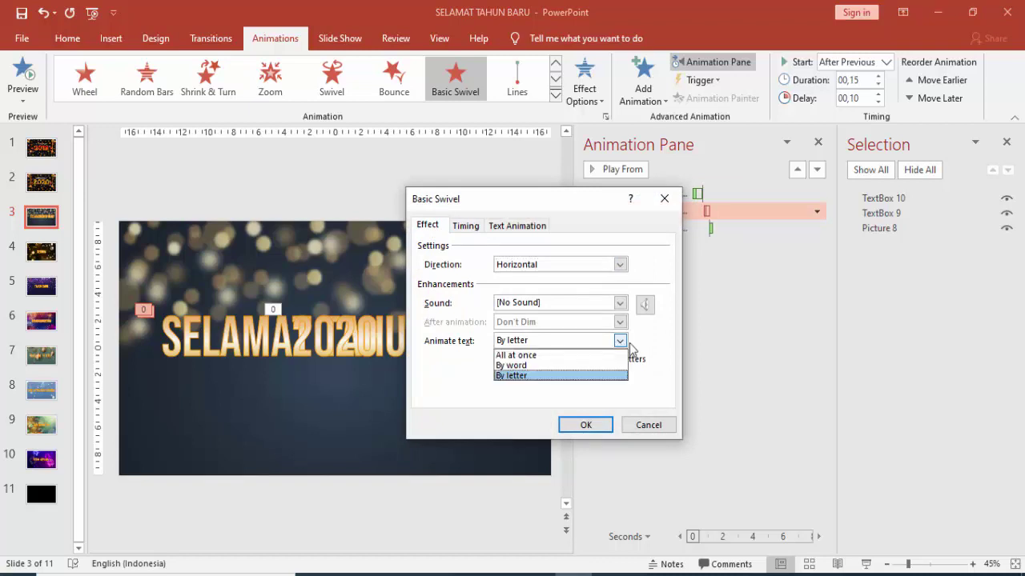
pyautogui.click(548, 376)
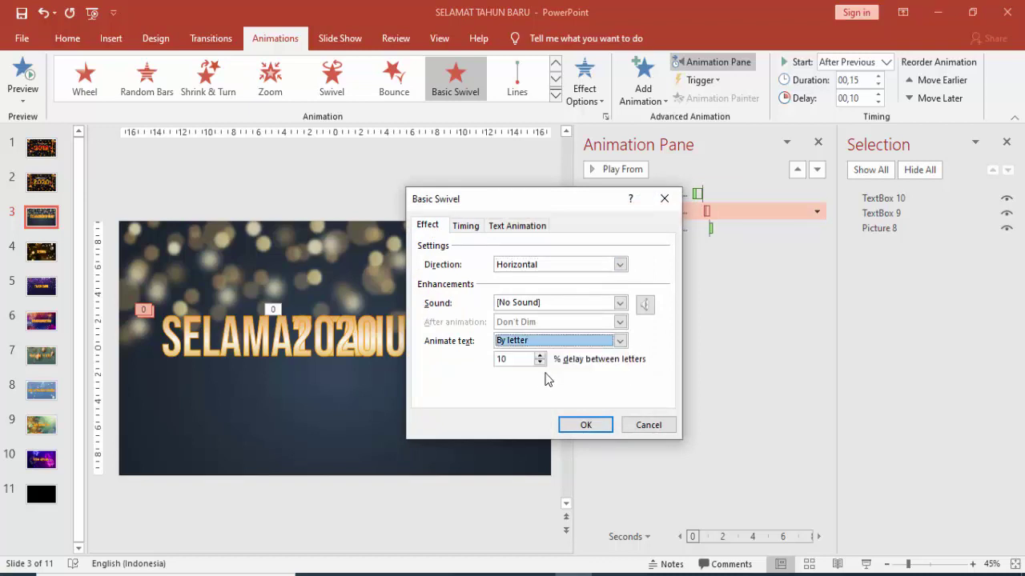
pyautogui.click(585, 425)
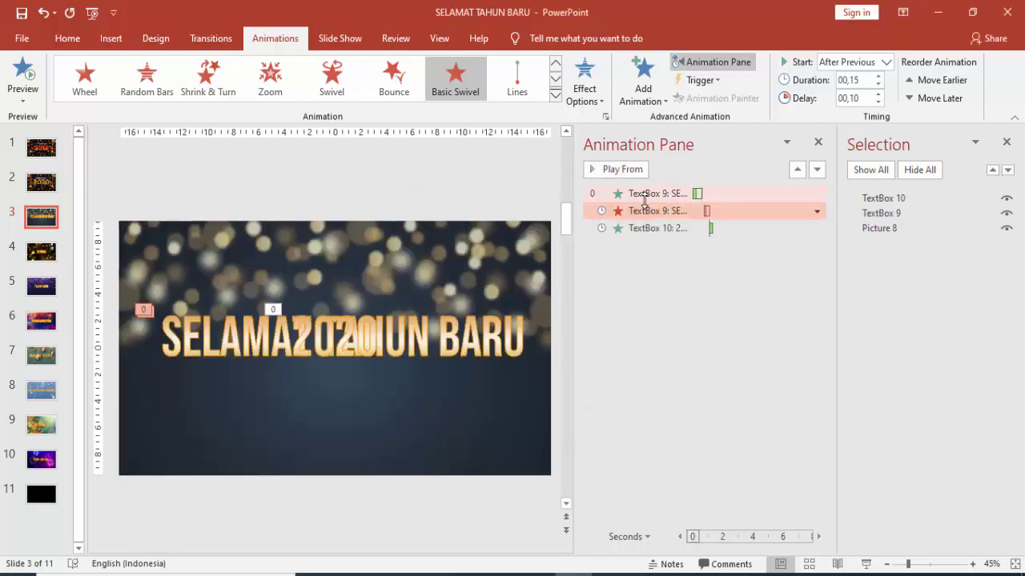
# - Confirm the entrance swivel's by-letter 10% delay, replay the preview, and open slide 4
pyautogui.doubleClick(645, 194)
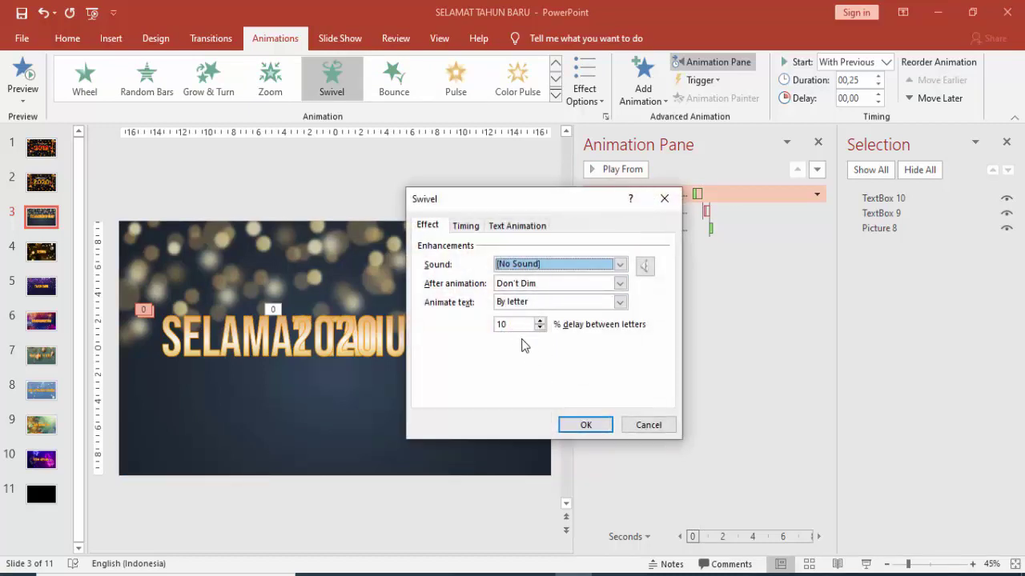
pyautogui.click(519, 324)
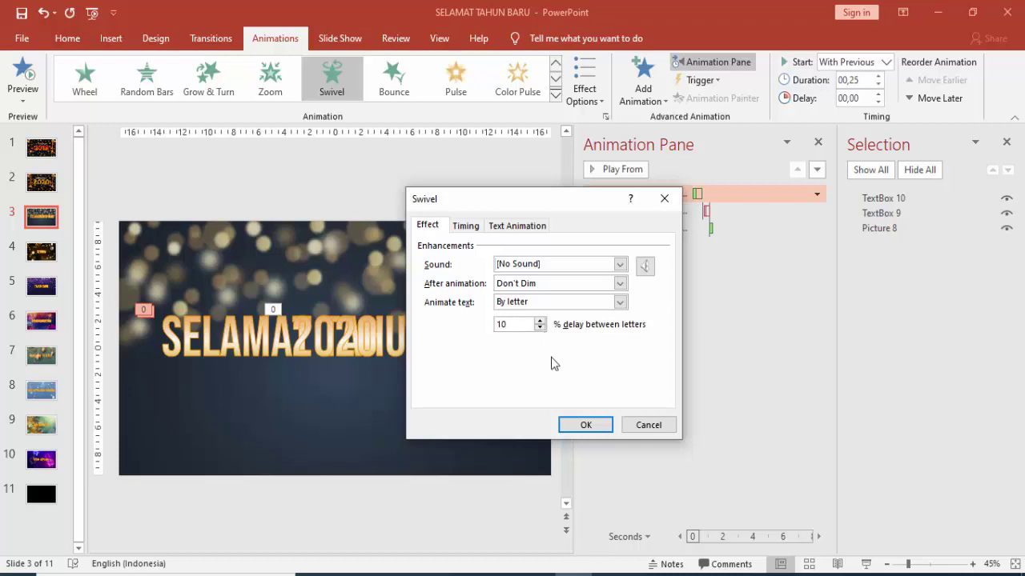
pyautogui.click(584, 426)
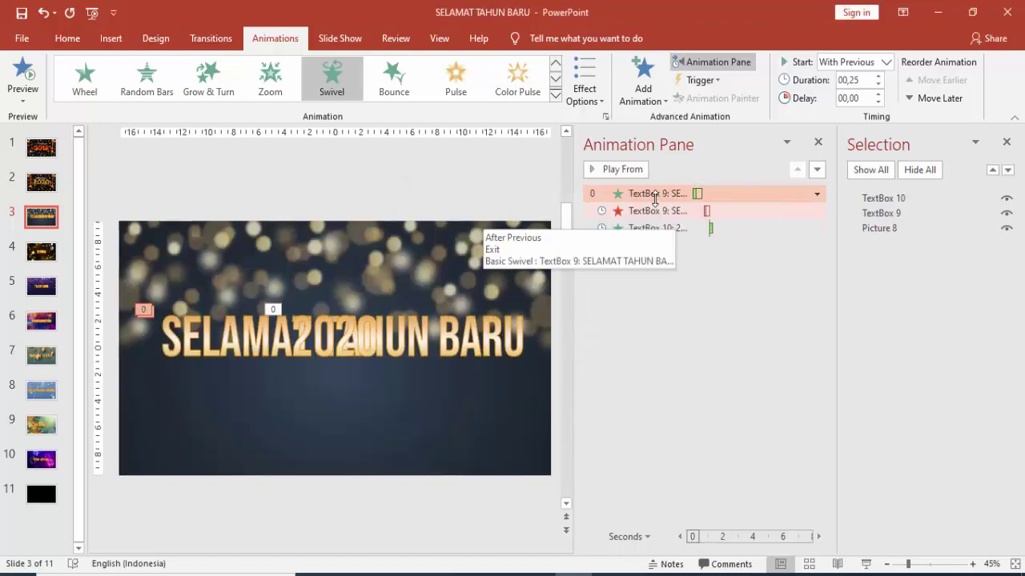
pyautogui.click(633, 169)
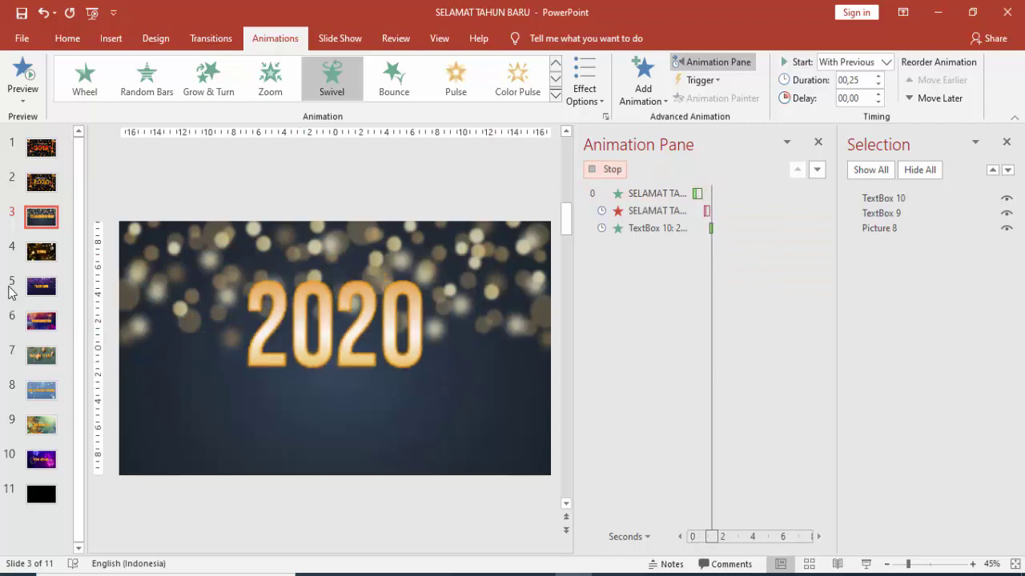
pyautogui.click(38, 255)
# - Select and nudge slide 4's bokeh background picture, then show the Animations ribbon
pyautogui.click(365, 260)
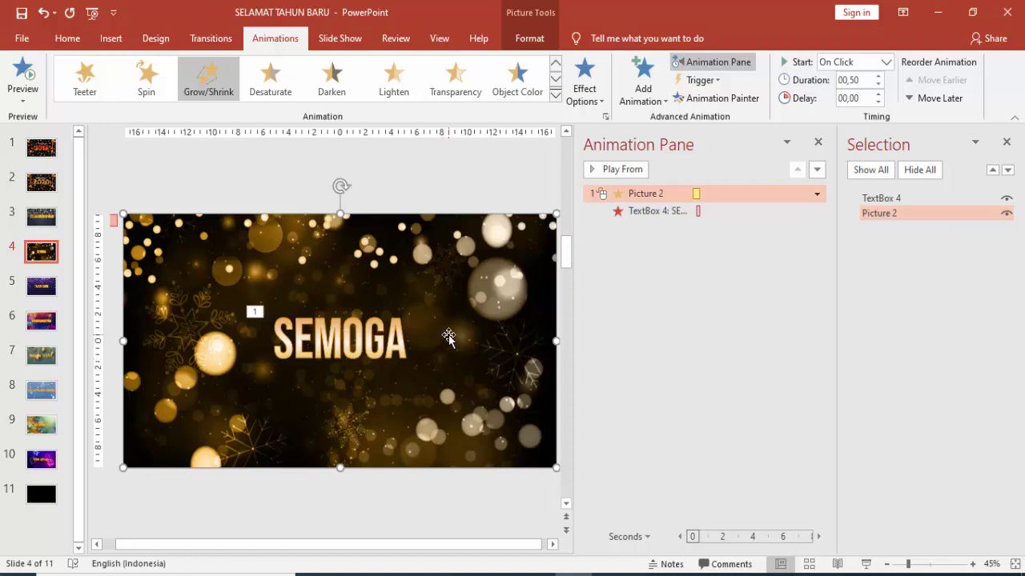
pyautogui.moveTo(451, 335); pyautogui.dragTo(447, 335)
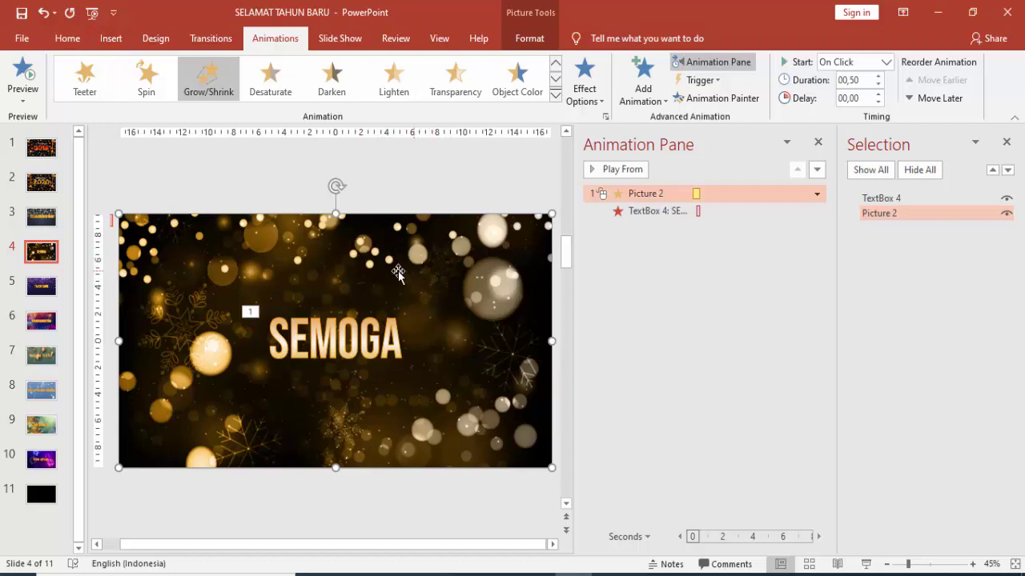
pyautogui.click(111, 39)
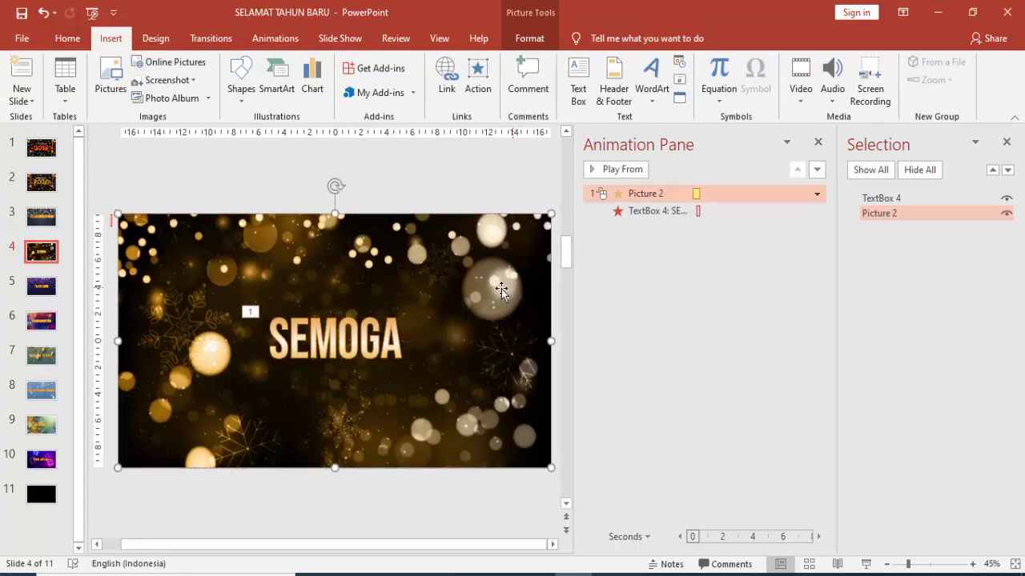
pyautogui.click(274, 38)
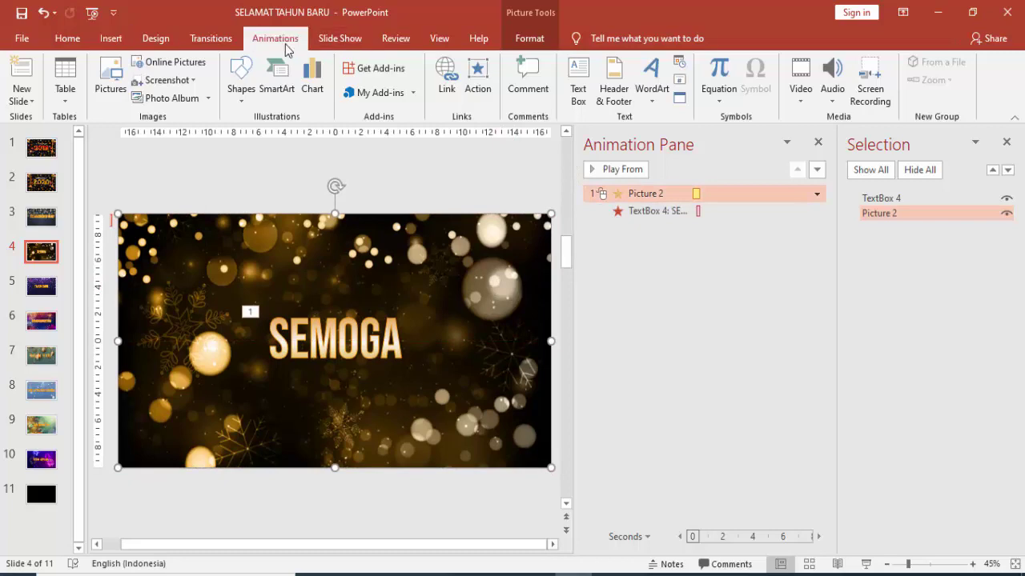
# - Confirm Picture 2's Grow/Shrink at 150% size and preview the slide
pyautogui.doubleClick(675, 197)
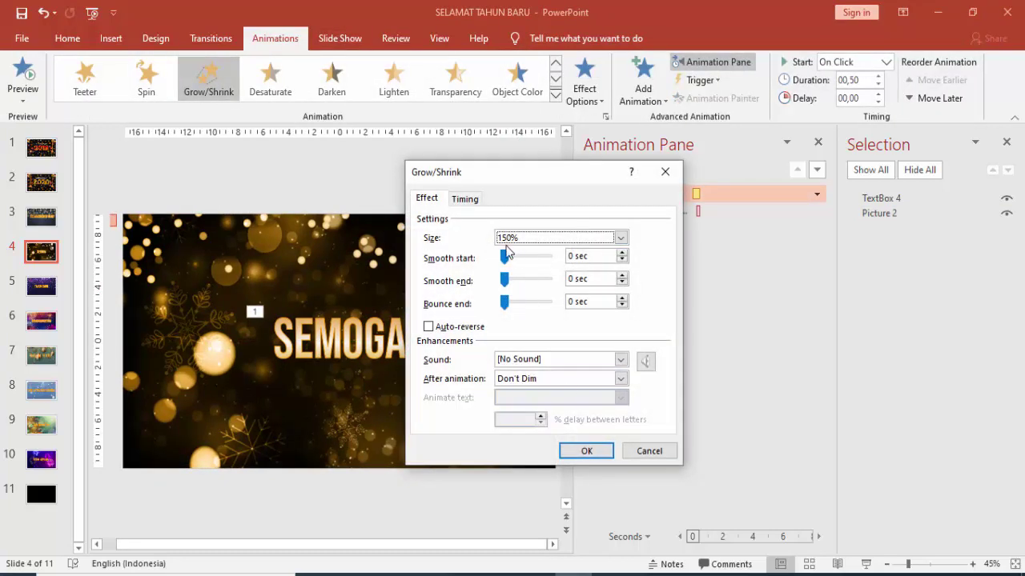
pyautogui.click(586, 449)
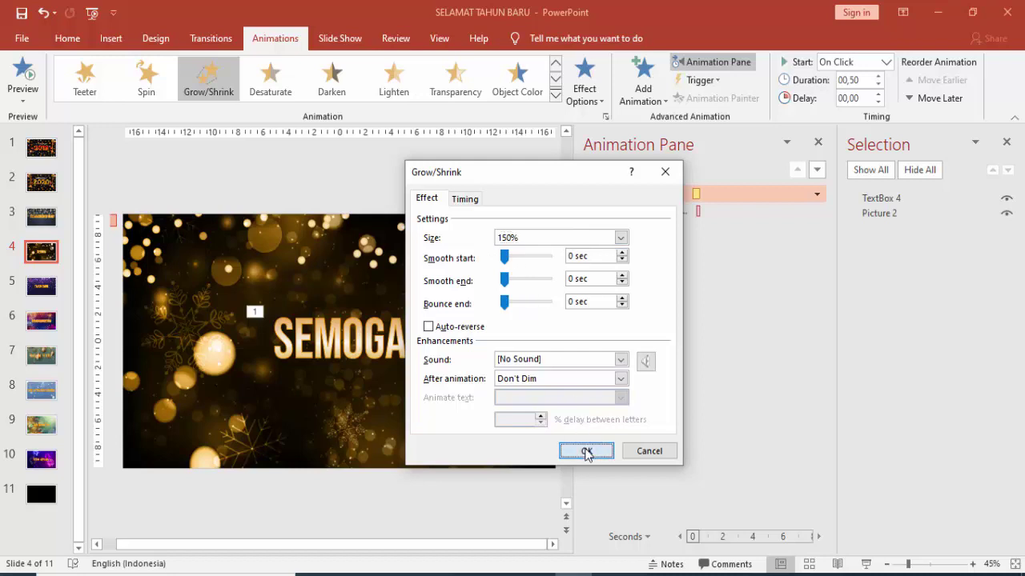
pyautogui.click(622, 170)
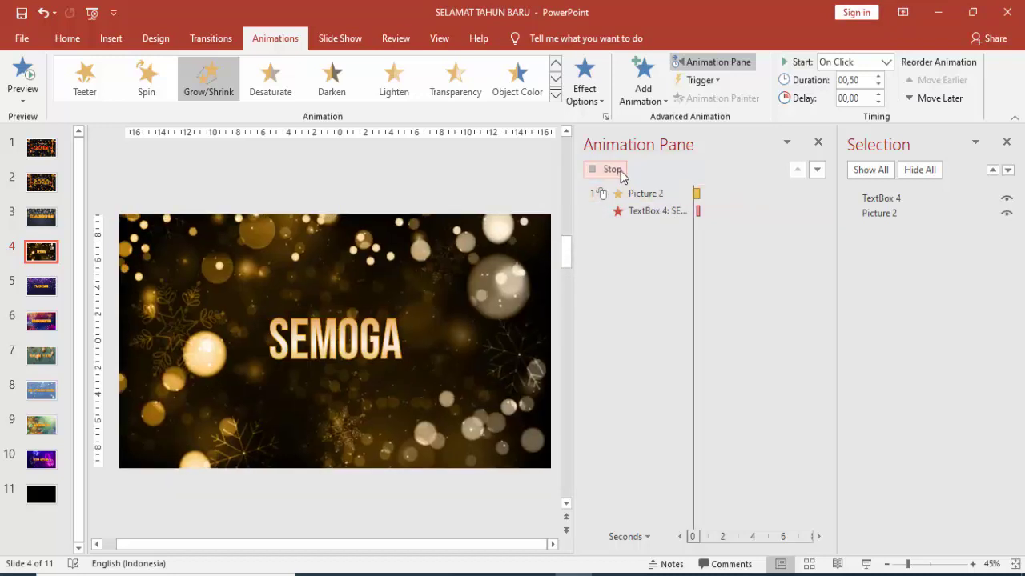
# - Inspect the SEMOGA text's animation and browse the effects gallery without changing it
pyautogui.click(641, 211)
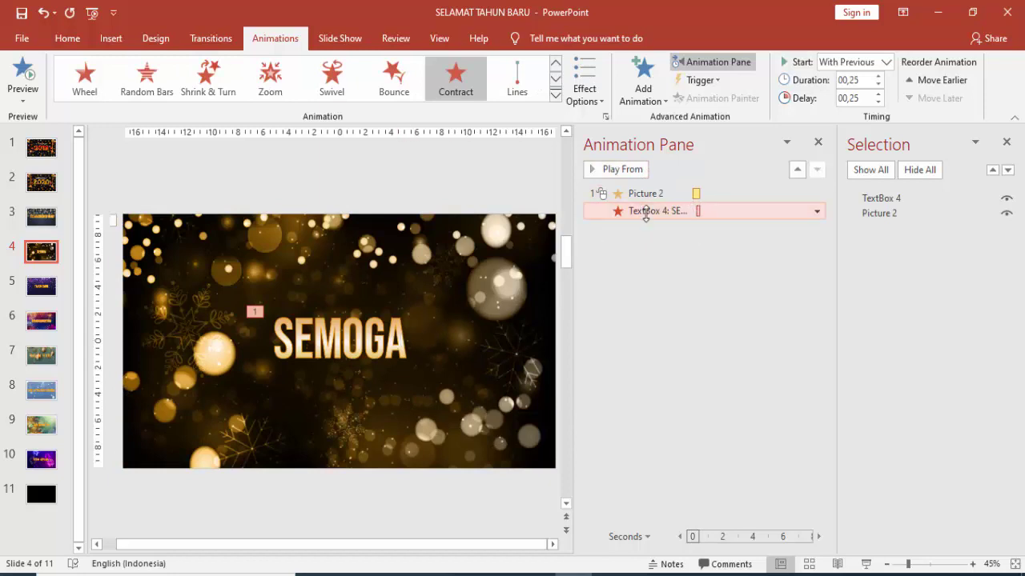
pyautogui.click(654, 94)
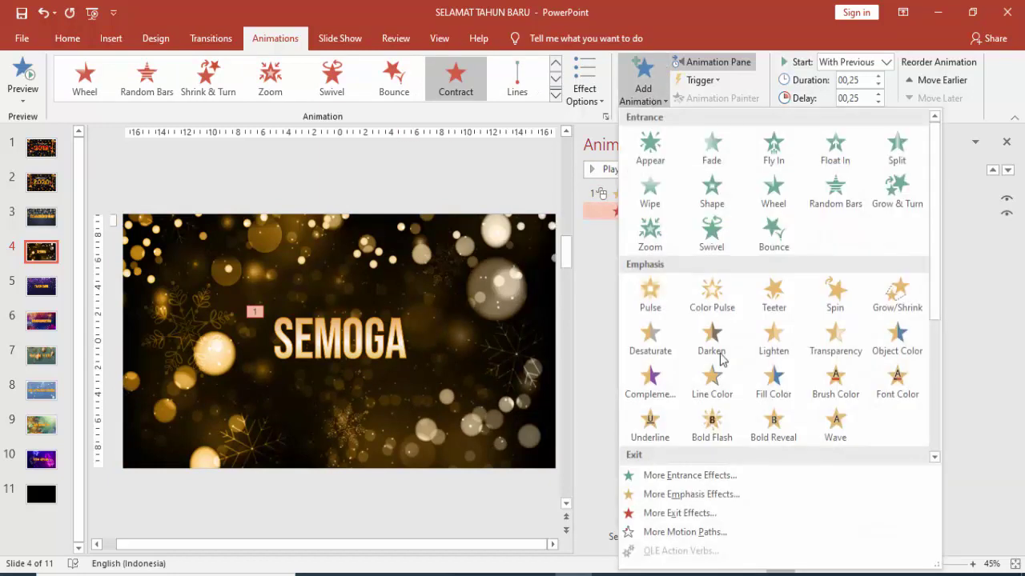
pyautogui.scroll(-3, 721, 360)
pyautogui.click(466, 239)
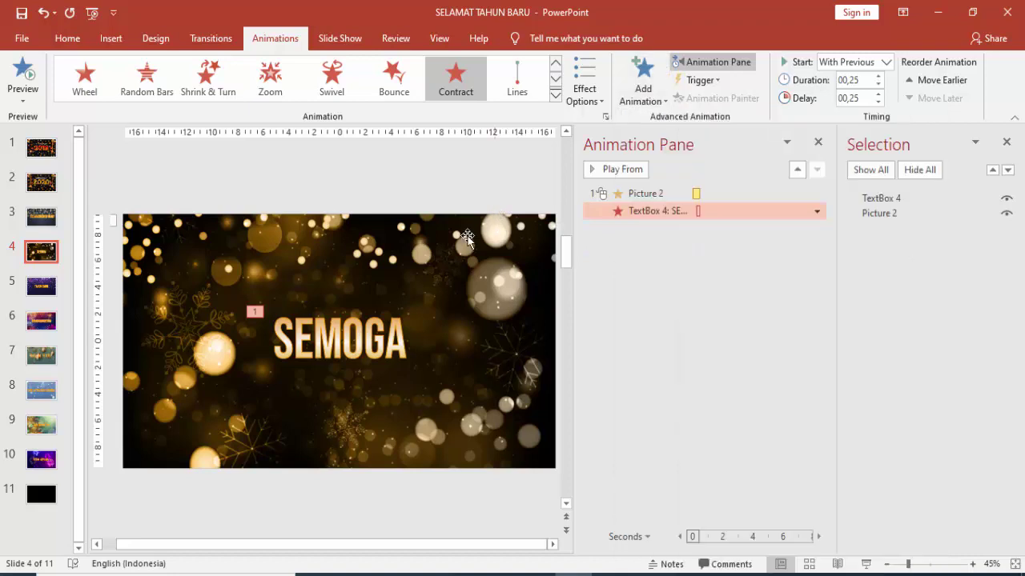
pyautogui.click(410, 352)
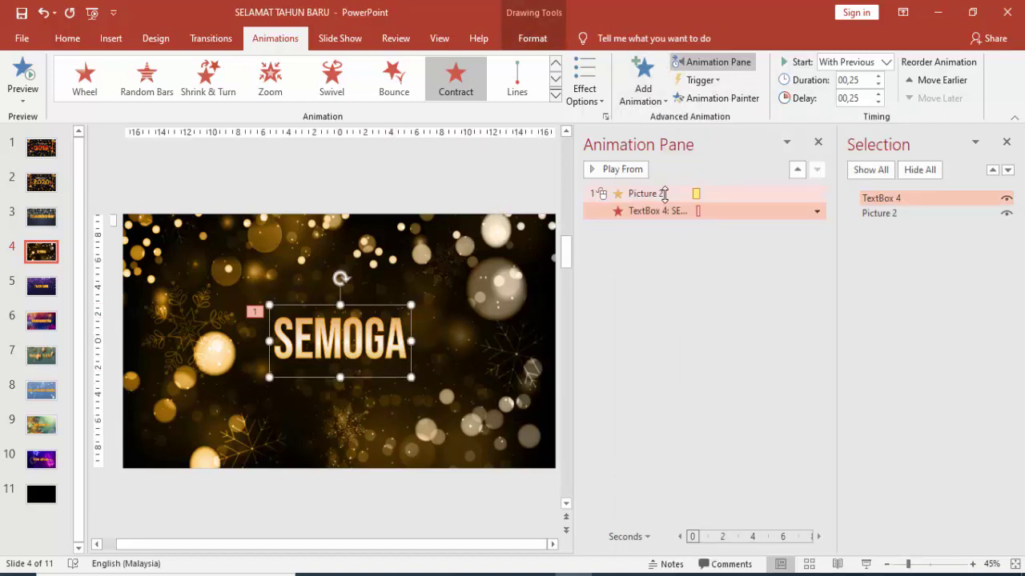
pyautogui.click(635, 172)
# - Re-preview the background zoom and SEMOGA text animations, then open slide 5
pyautogui.click(624, 193)
pyautogui.click(632, 172)
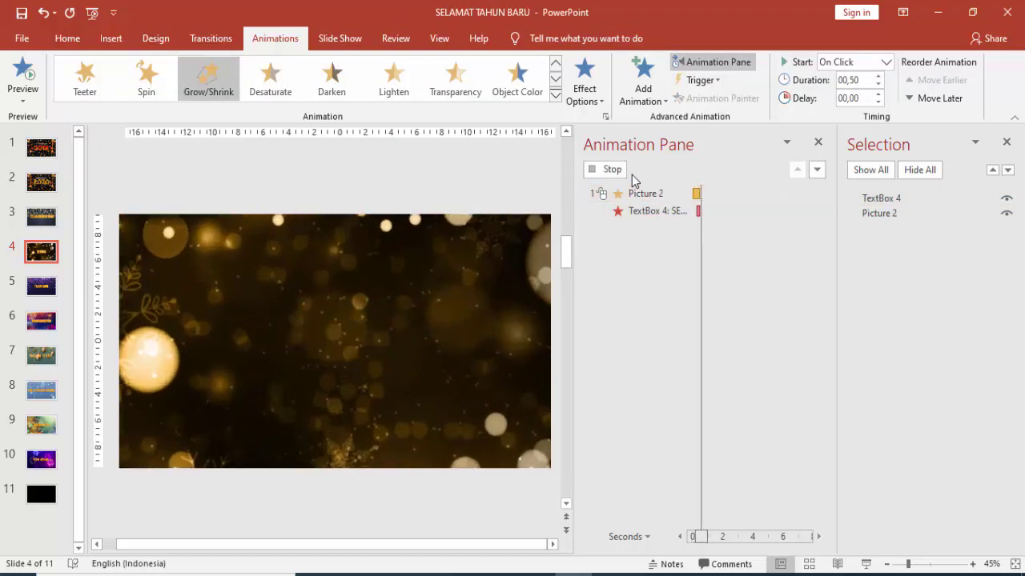
pyautogui.click(658, 210)
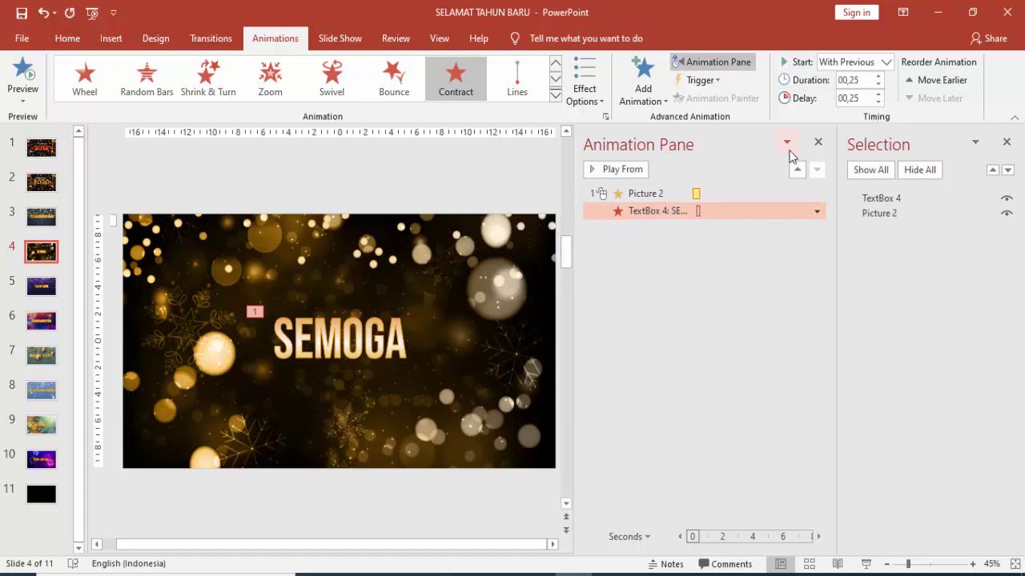
pyautogui.click(691, 195)
pyautogui.click(712, 210)
pyautogui.click(676, 193)
pyautogui.click(624, 175)
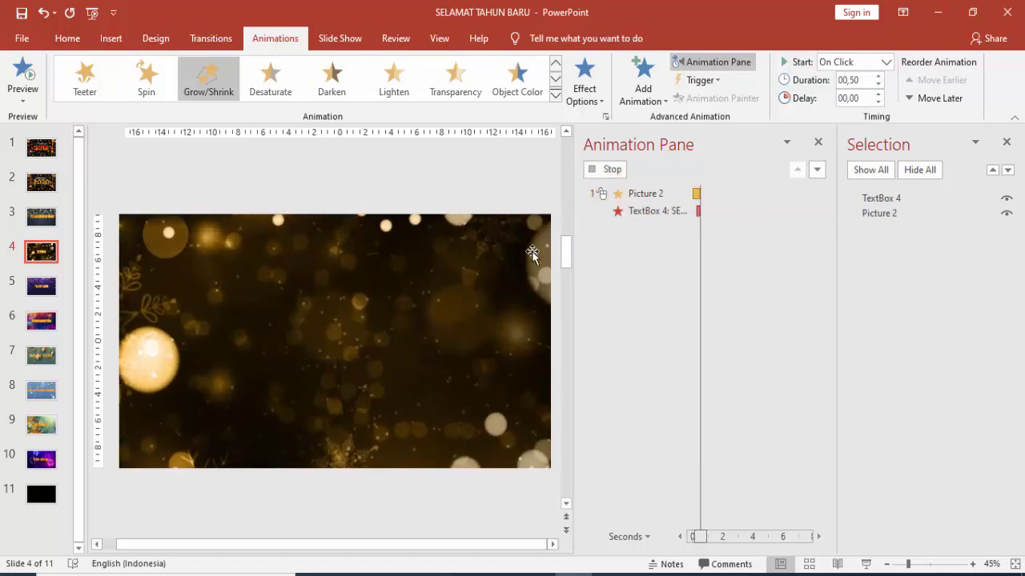
pyautogui.click(690, 211)
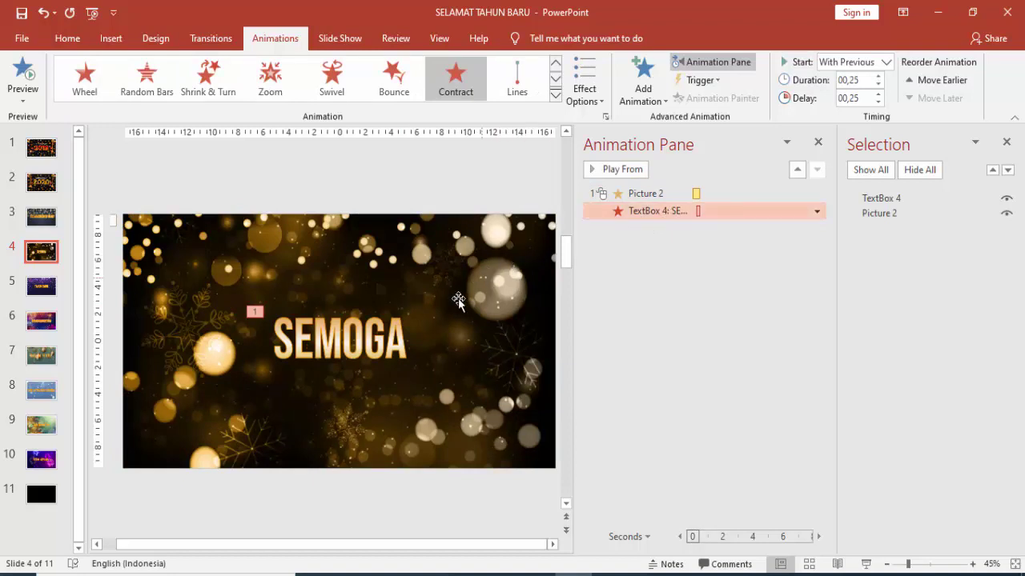
pyautogui.click(44, 293)
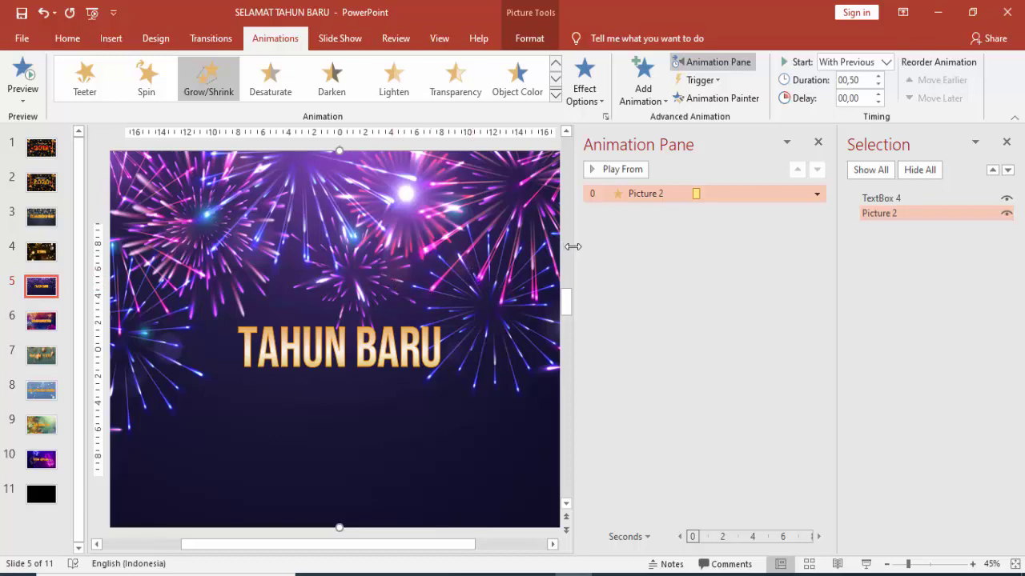
# - Enlarge the slide area, close the Selection pane, and select the fireworks background
pyautogui.moveTo(573, 246); pyautogui.dragTo(681, 250)
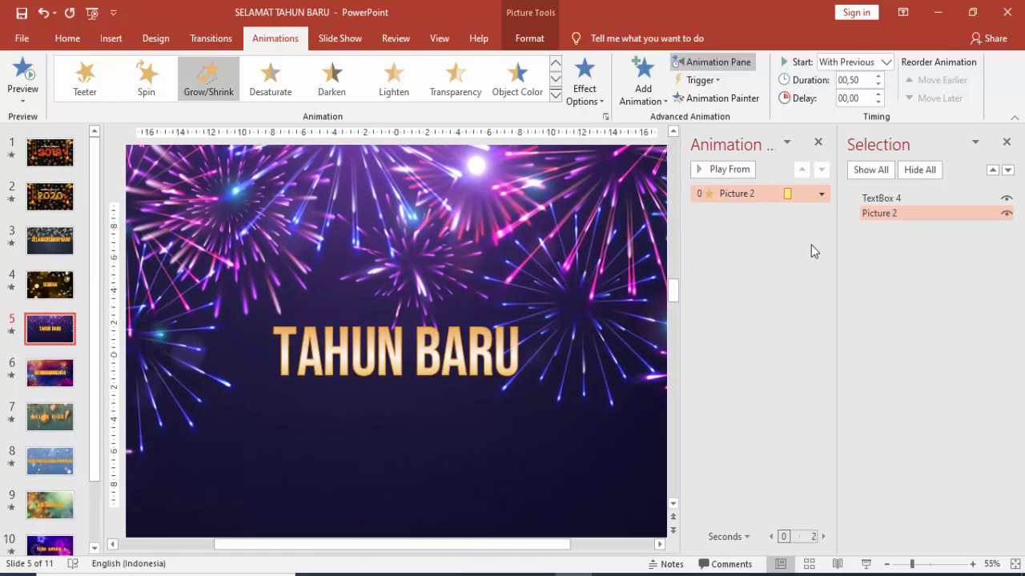
pyautogui.moveTo(838, 253); pyautogui.dragTo(900, 253)
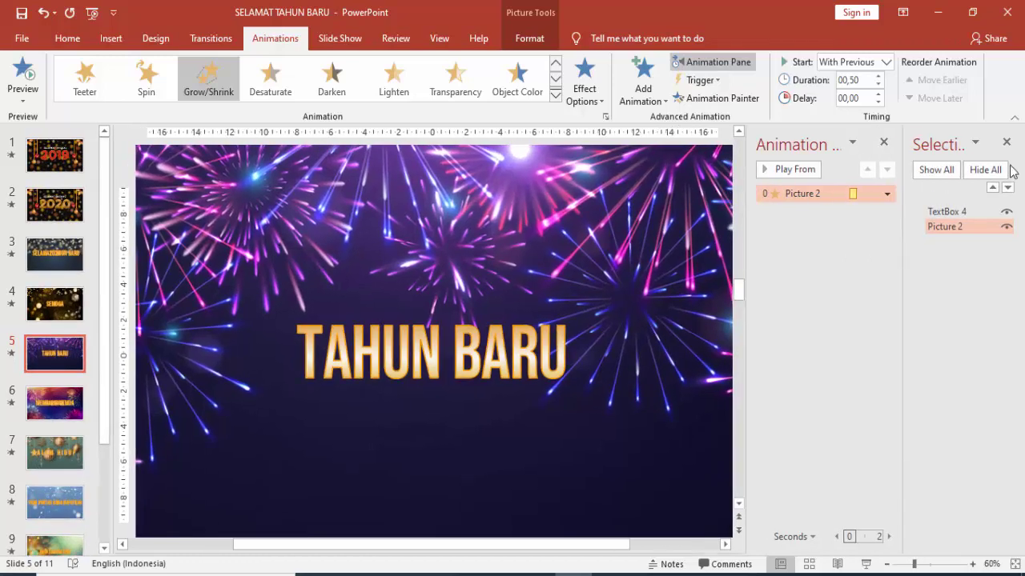
pyautogui.click(1006, 142)
pyautogui.scroll(-4, 670, 267)
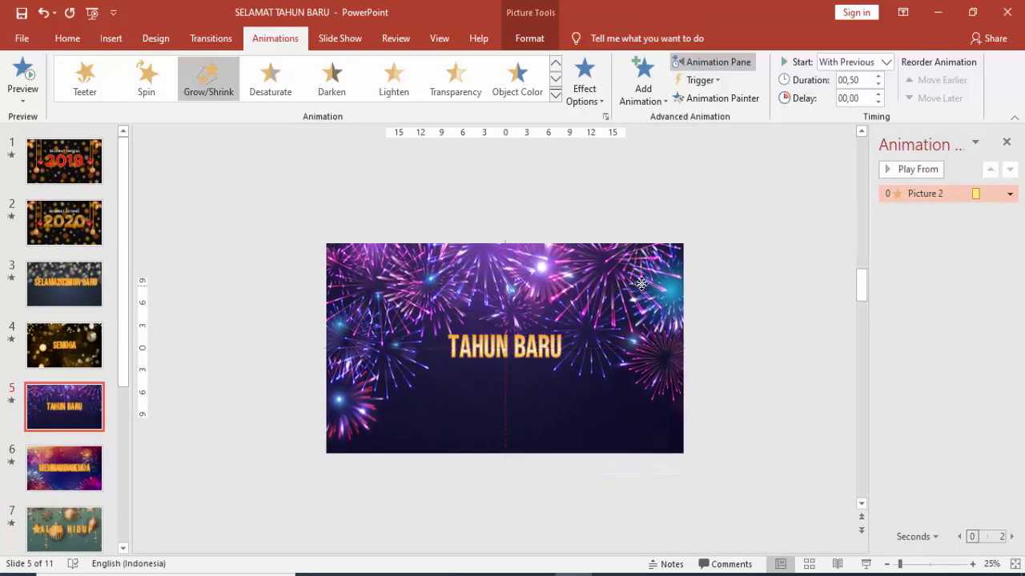
pyautogui.click(640, 281)
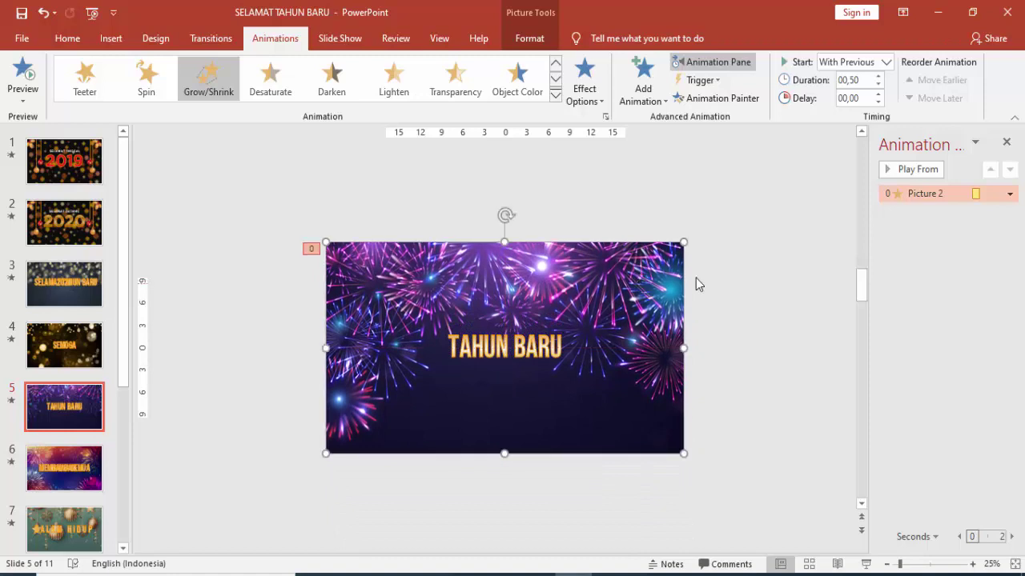
pyautogui.moveTo(873, 263); pyautogui.dragTo(831, 263)
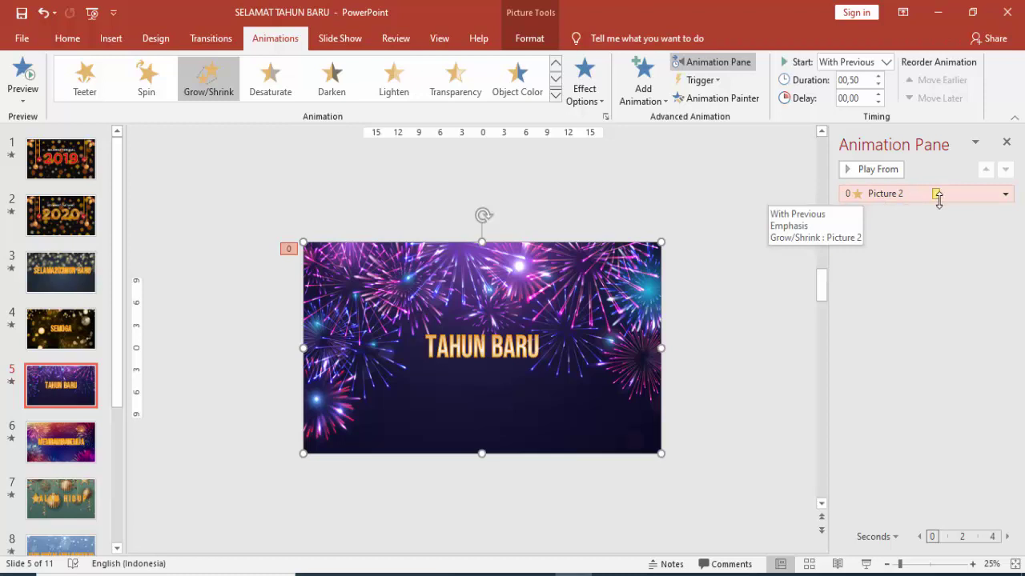
# - Confirm the background's Grow/Shrink stays at 75%, preview, and go to slide 6
pyautogui.doubleClick(913, 199)
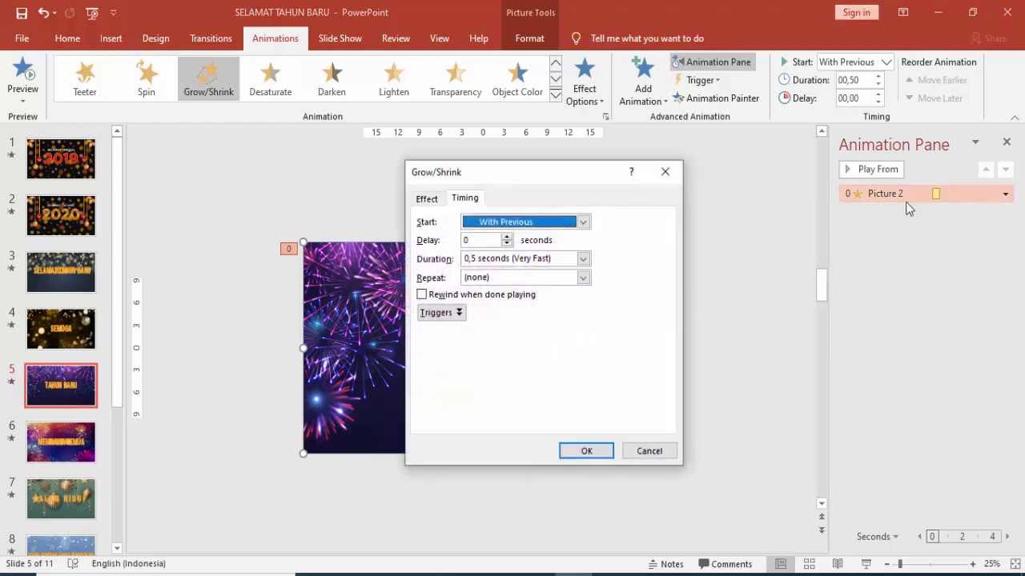
pyautogui.click(433, 202)
pyautogui.moveTo(552, 176); pyautogui.dragTo(746, 190)
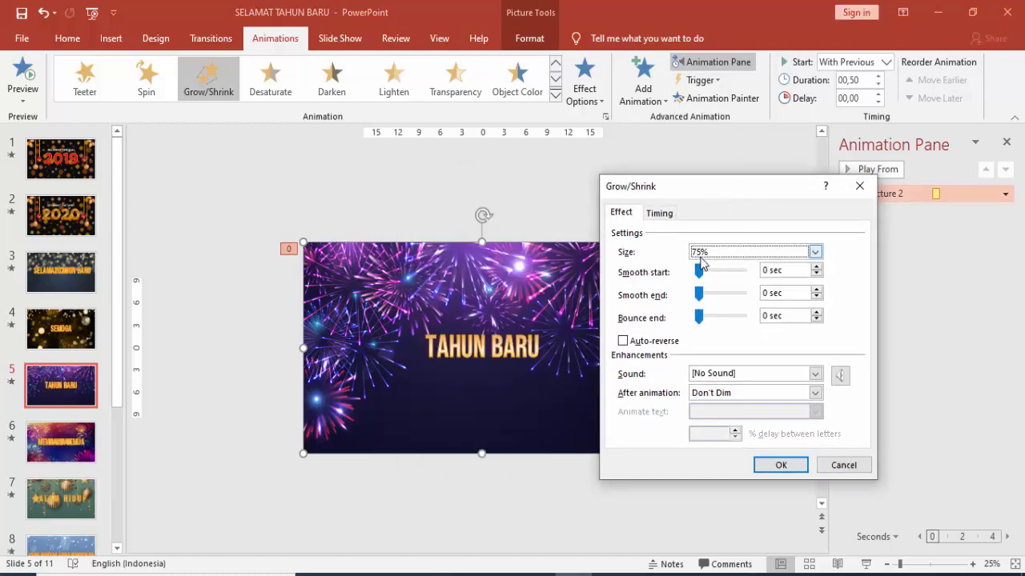
pyautogui.click(738, 253)
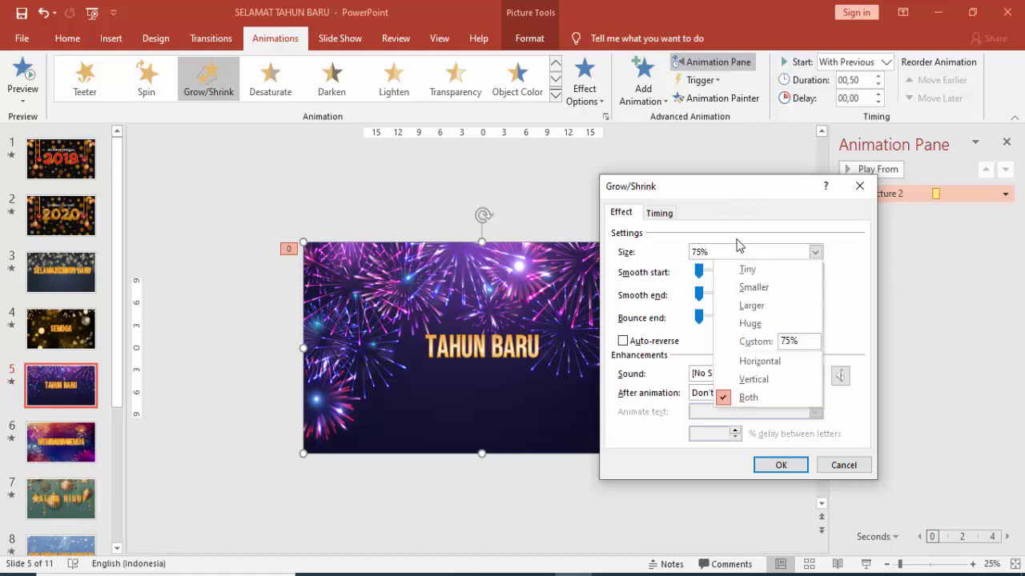
pyautogui.press('Escape')
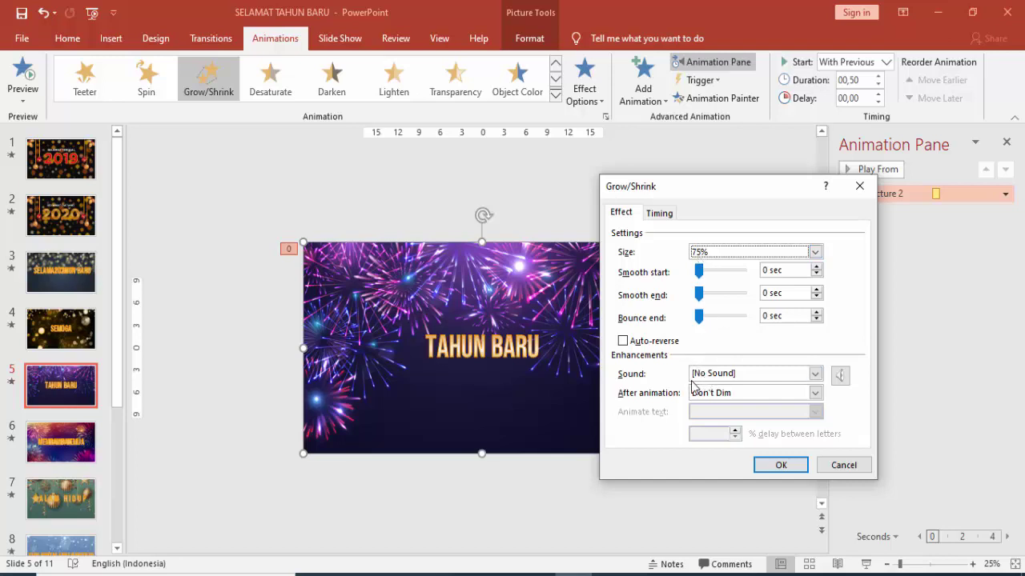
pyautogui.click(776, 468)
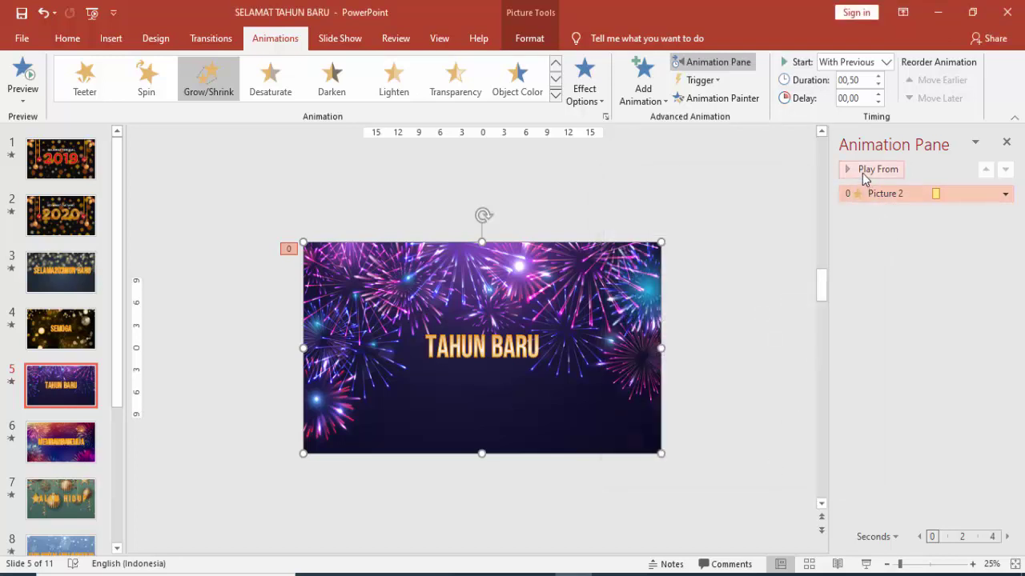
pyautogui.click(862, 171)
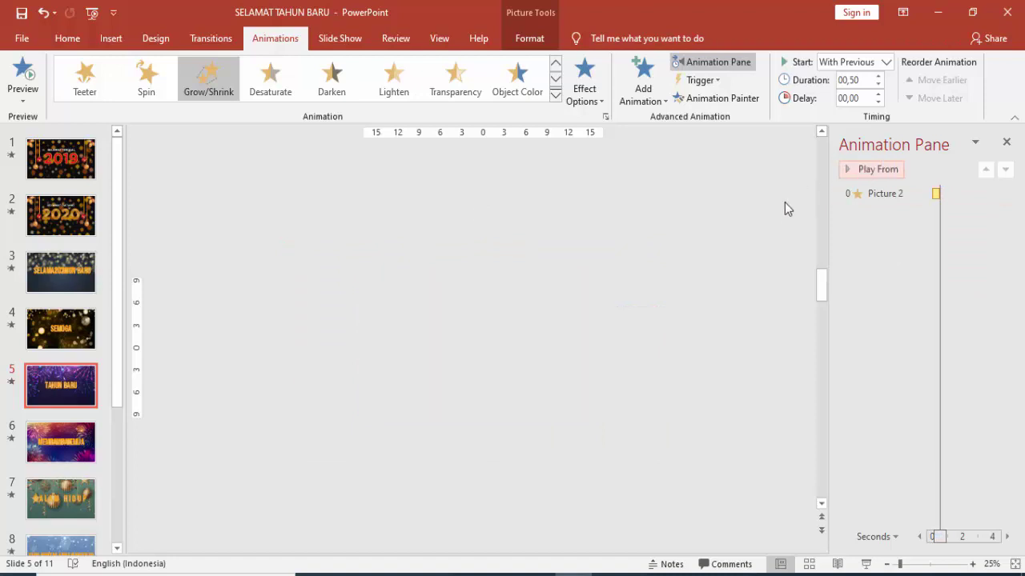
pyautogui.click(876, 171)
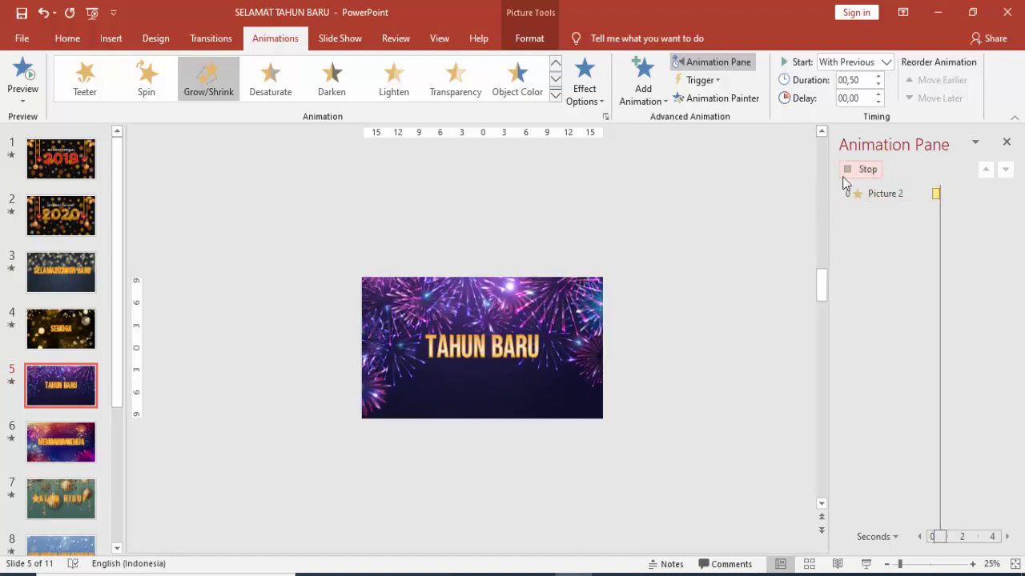
pyautogui.click(508, 328)
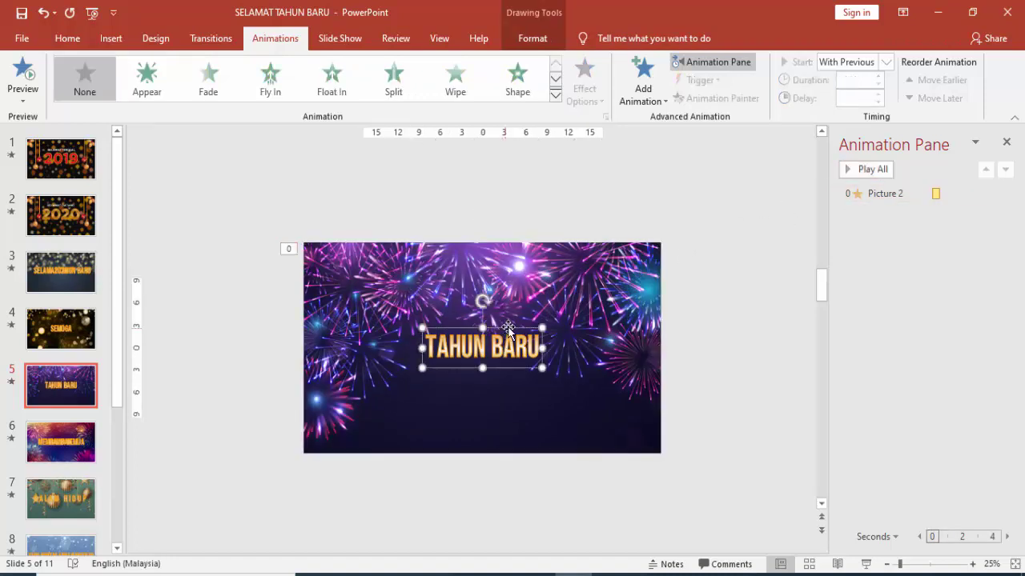
pyautogui.click(76, 452)
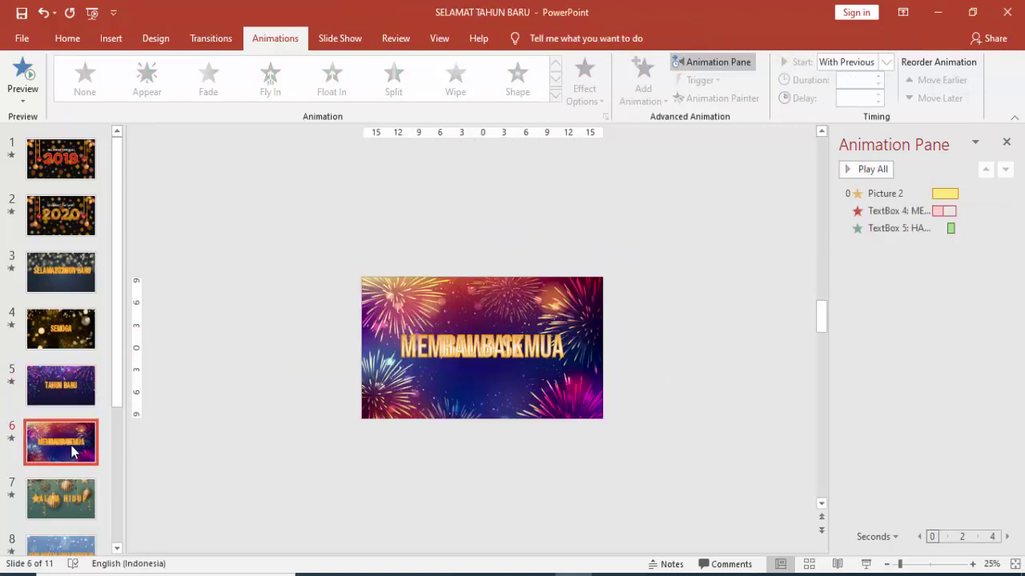
# - Return to slide 6 and select its fireworks background picture
pyautogui.click(470, 288)
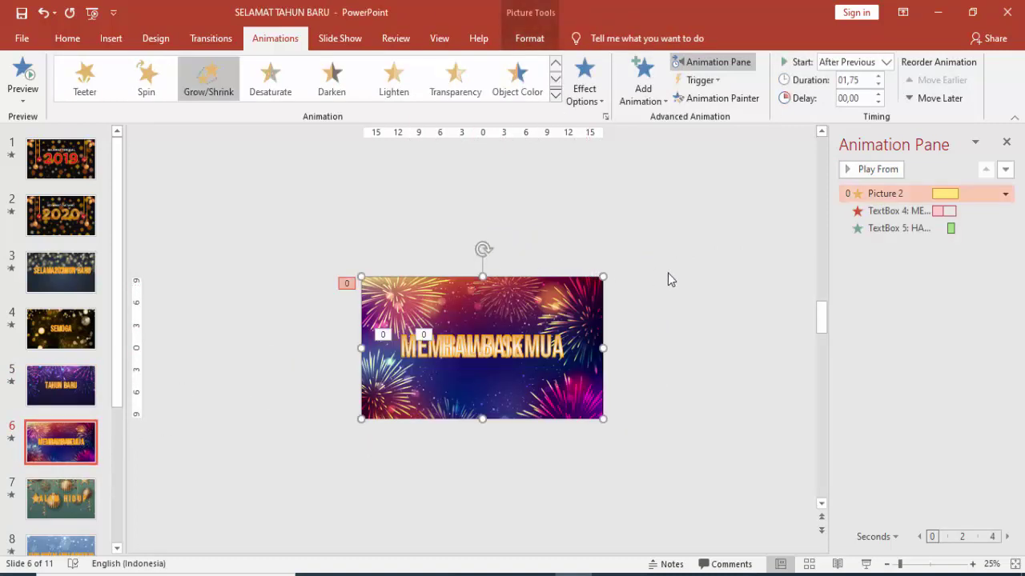
pyautogui.scroll(-2, 669, 275)
pyautogui.click(59, 275)
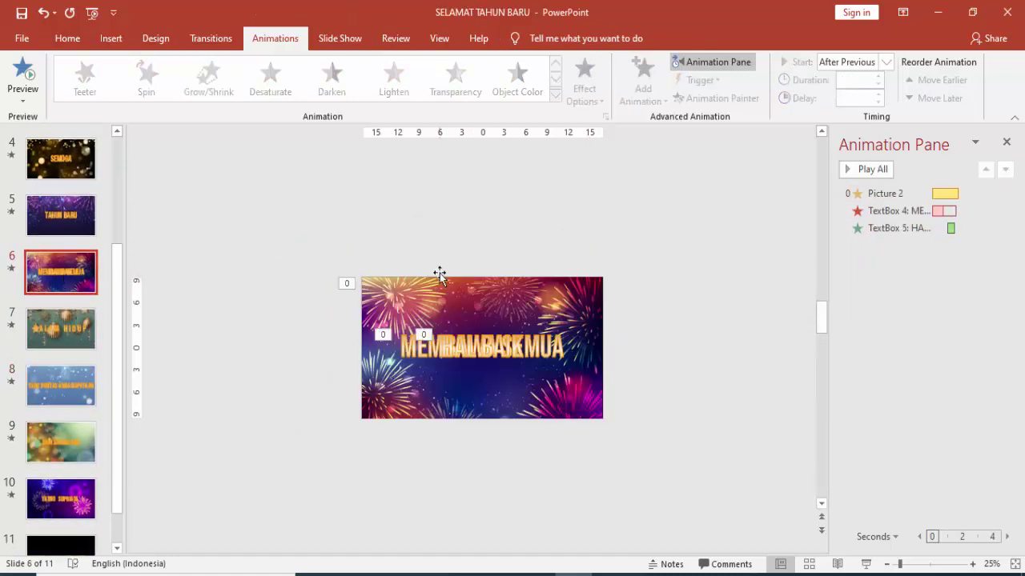
pyautogui.click(545, 304)
pyautogui.scroll(2, 544, 305)
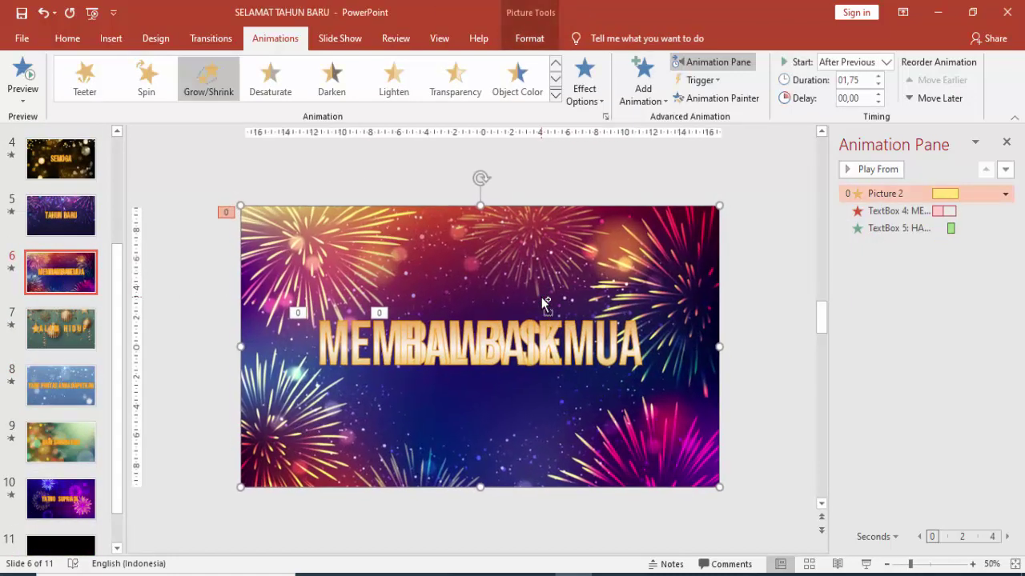
# - Check the MEMBAWA SEMUA exit and HAL BAIK Compress animations by selecting each text box
pyautogui.click(528, 348)
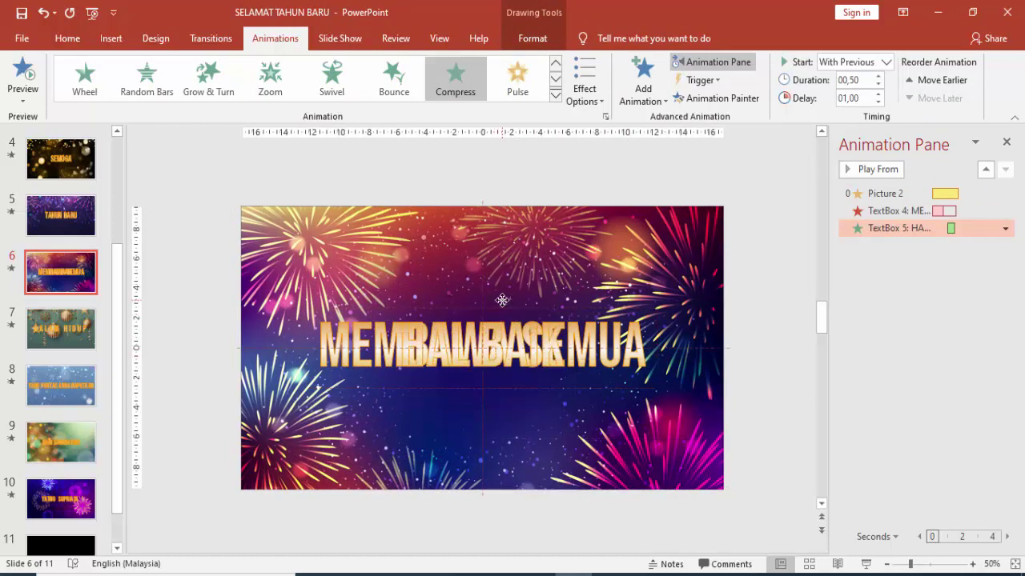
pyautogui.click(481, 340)
pyautogui.click(358, 332)
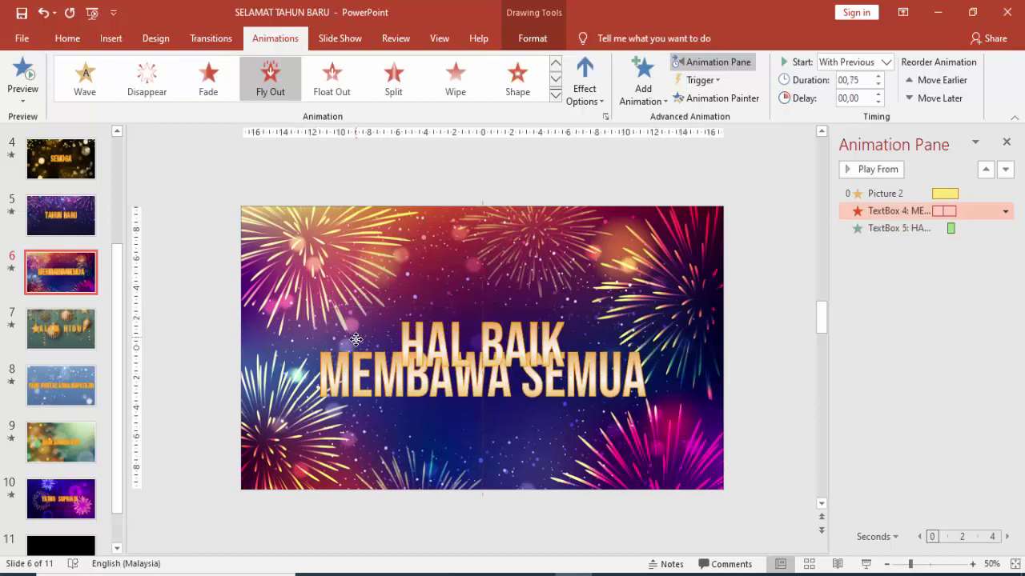
pyautogui.click(457, 312)
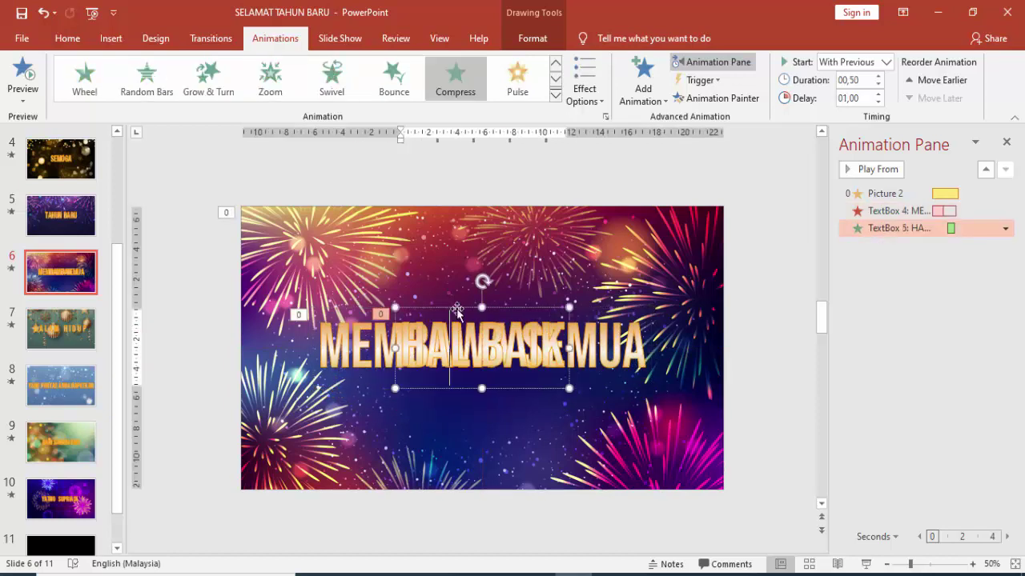
pyautogui.click(358, 336)
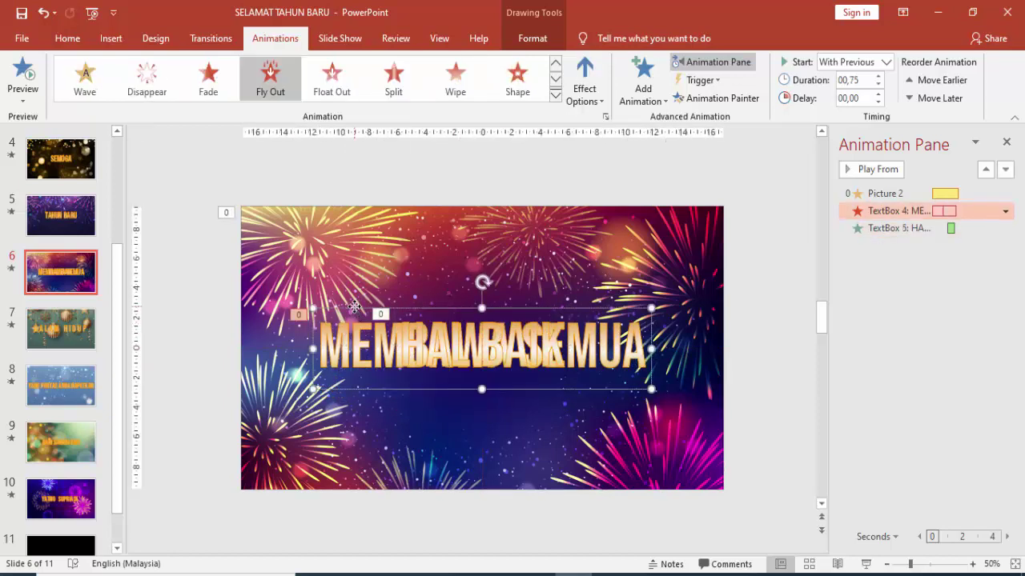
pyautogui.click(558, 352)
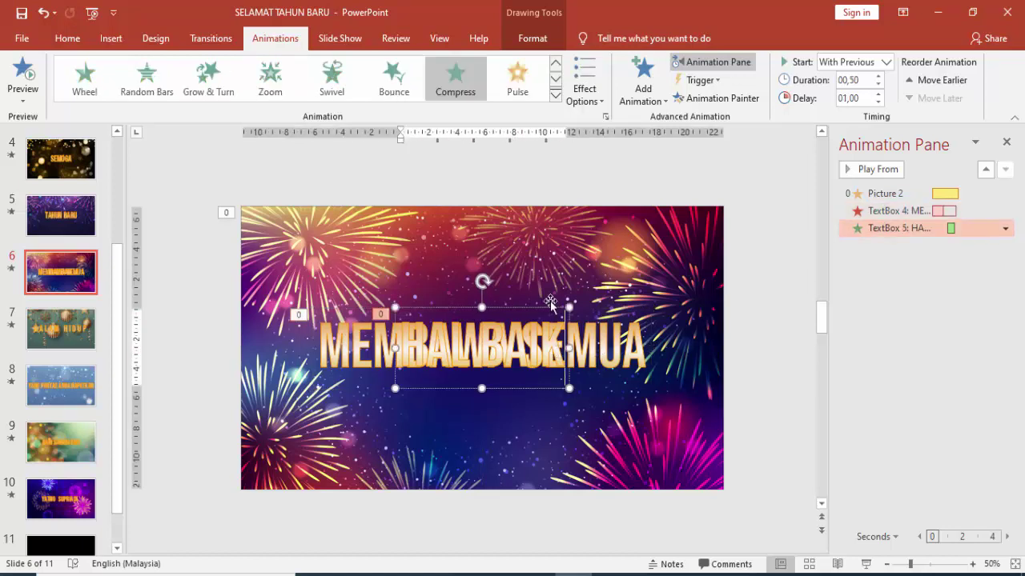
pyautogui.click(664, 251)
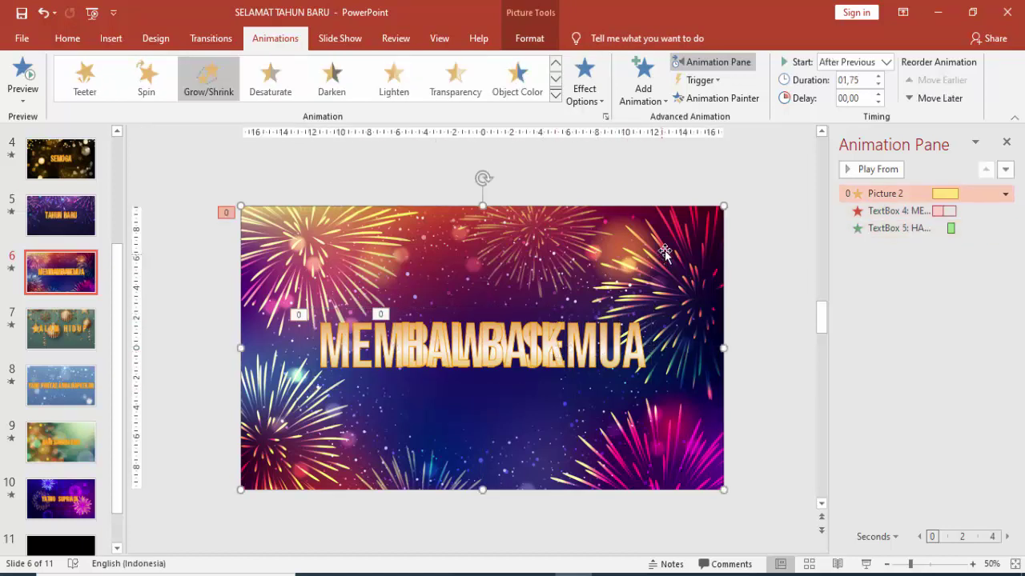
pyautogui.scroll(-2, 631, 233)
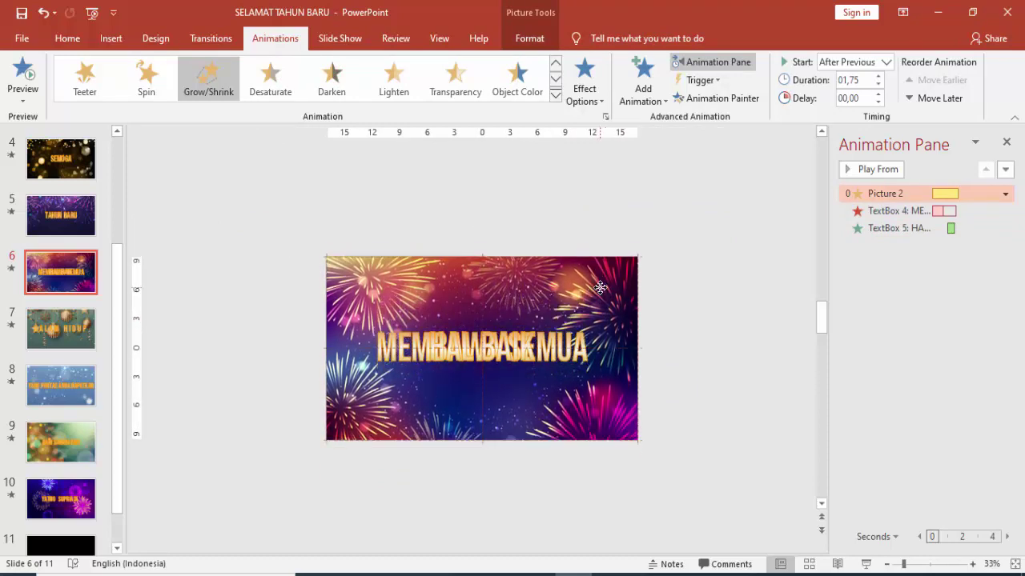
# - Reposition the HAL BAIK text box below MEMBAWA SEMUA
pyautogui.click(111, 38)
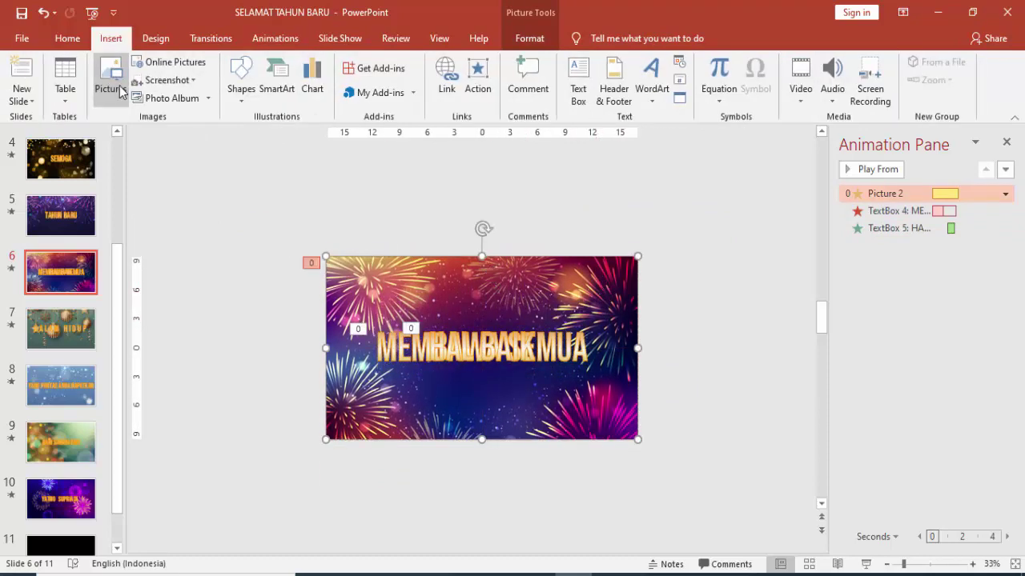
pyautogui.click(672, 311)
pyautogui.click(606, 313)
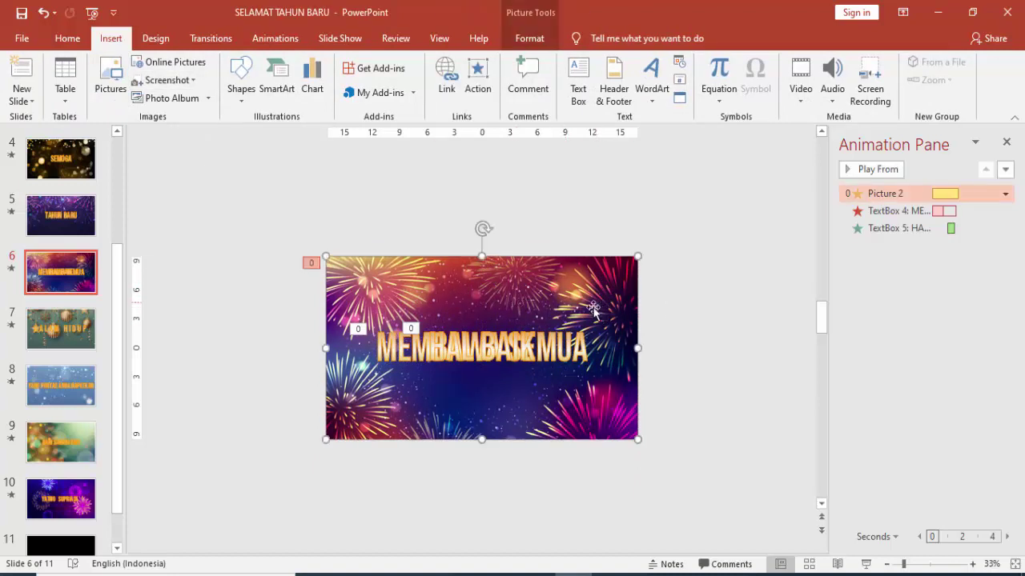
pyautogui.moveTo(582, 316)
pyautogui.mouseDown()
pyautogui.moveTo(578, 299)
pyautogui.moveTo(578, 310)
pyautogui.mouseUp()
# - Confirm the fireworks background's Grow/Shrink at 150% size and preview the slide
pyautogui.click(290, 43)
pyautogui.doubleClick(914, 194)
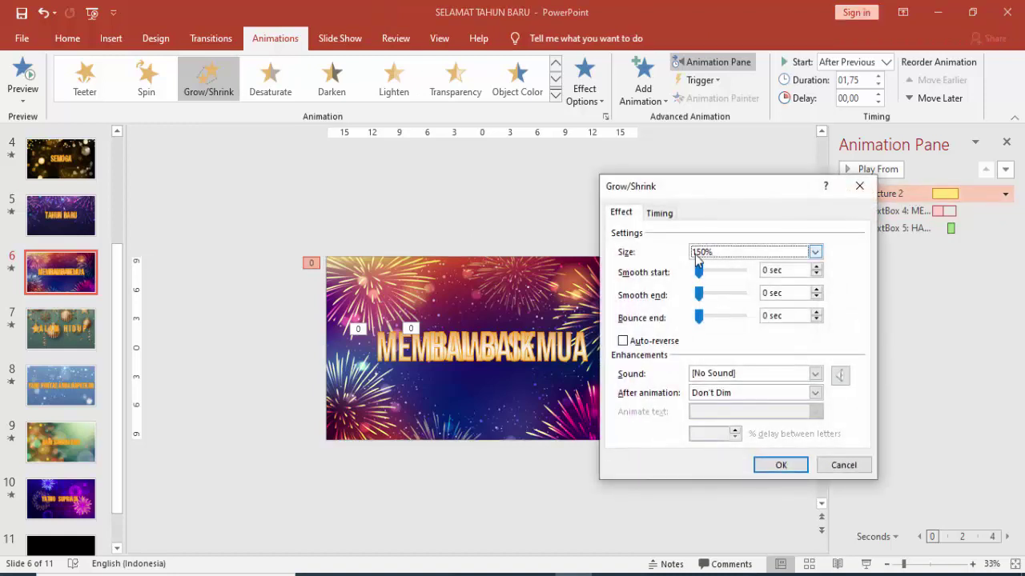
pyautogui.click(783, 466)
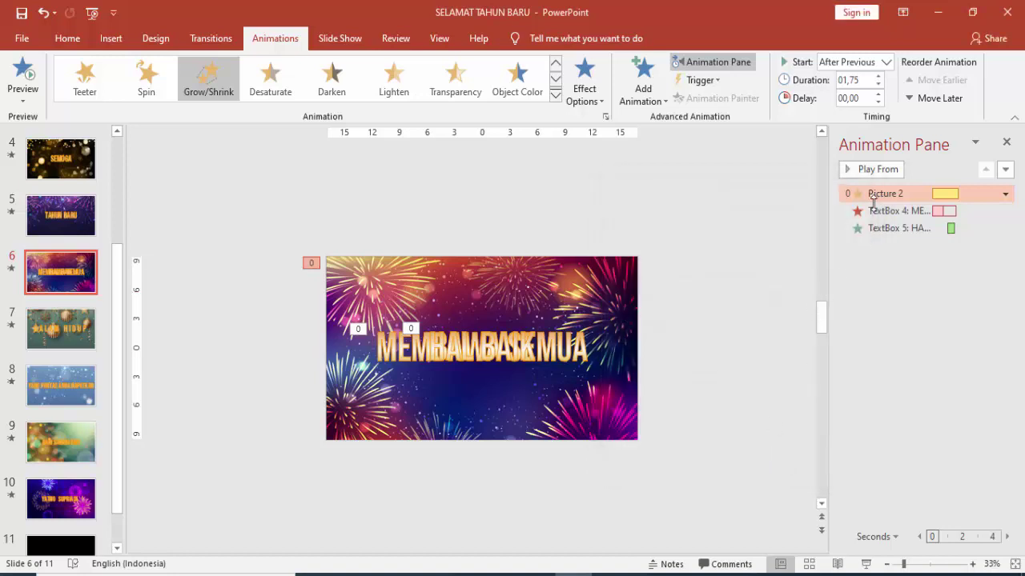
pyautogui.click(875, 174)
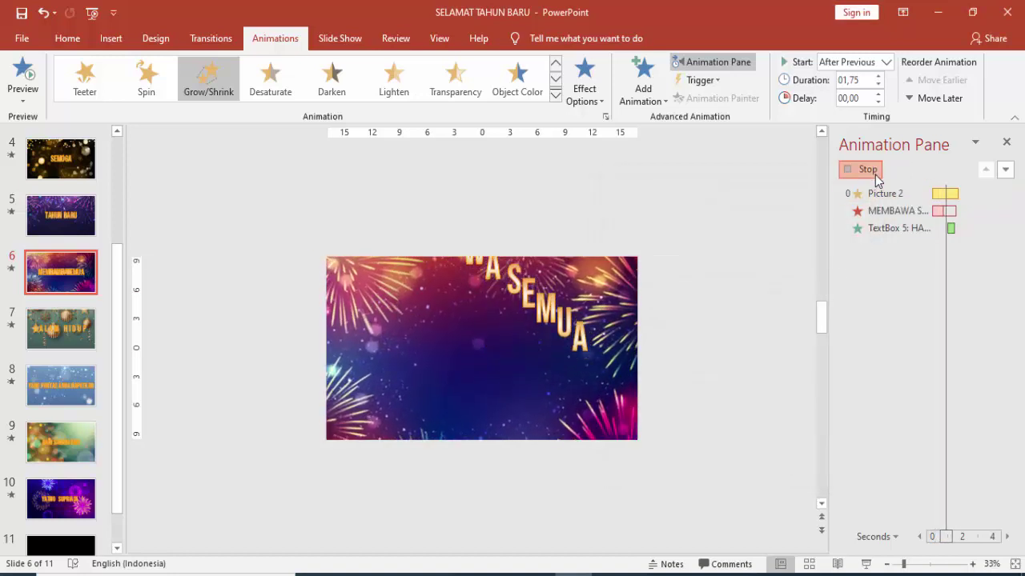
pyautogui.click(885, 213)
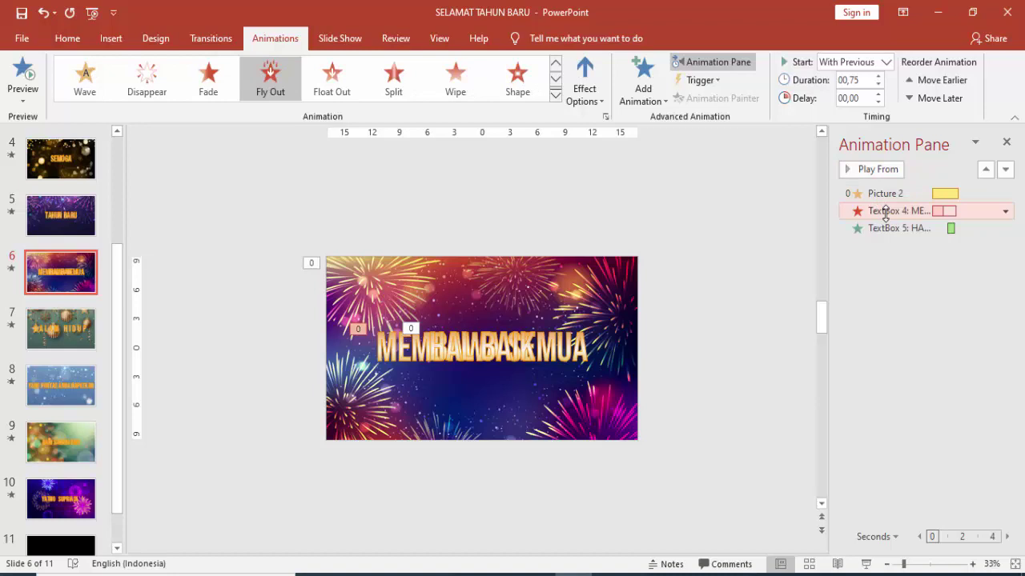
pyautogui.click(509, 352)
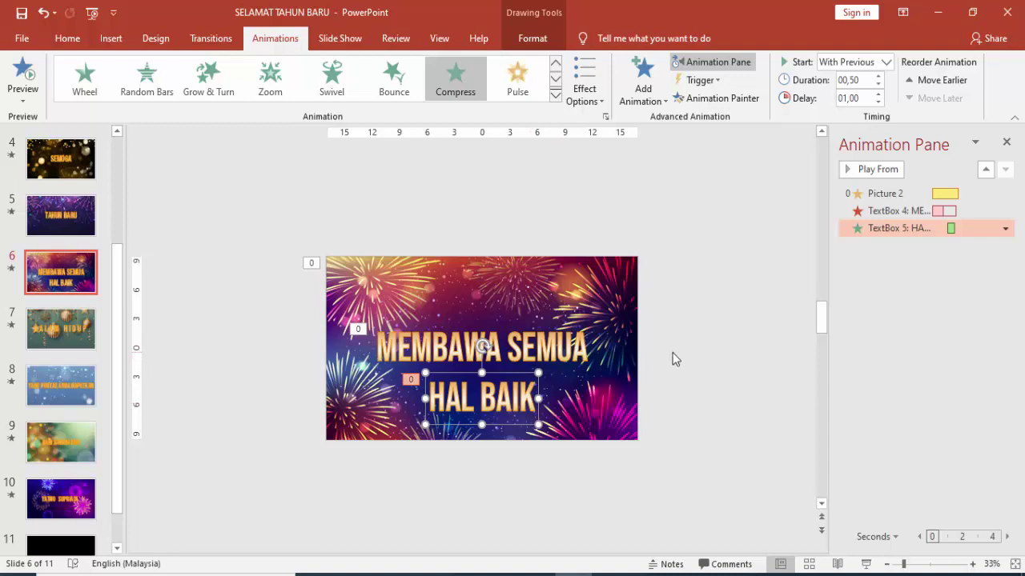
# - Preview from the fly-out, then drag HAL BAIK up onto MEMBAWA SEMUA
pyautogui.click(903, 212)
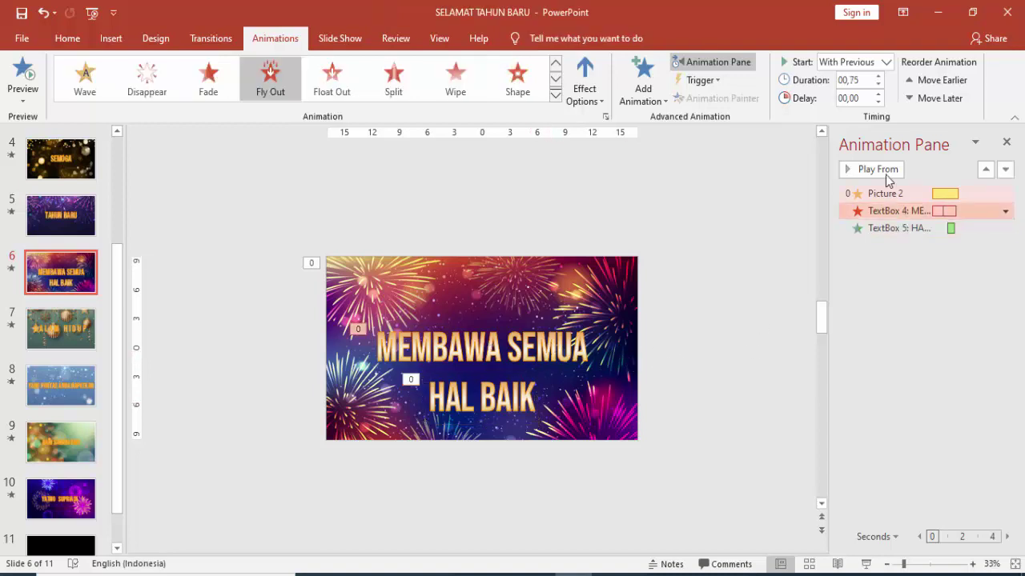
pyautogui.click(883, 169)
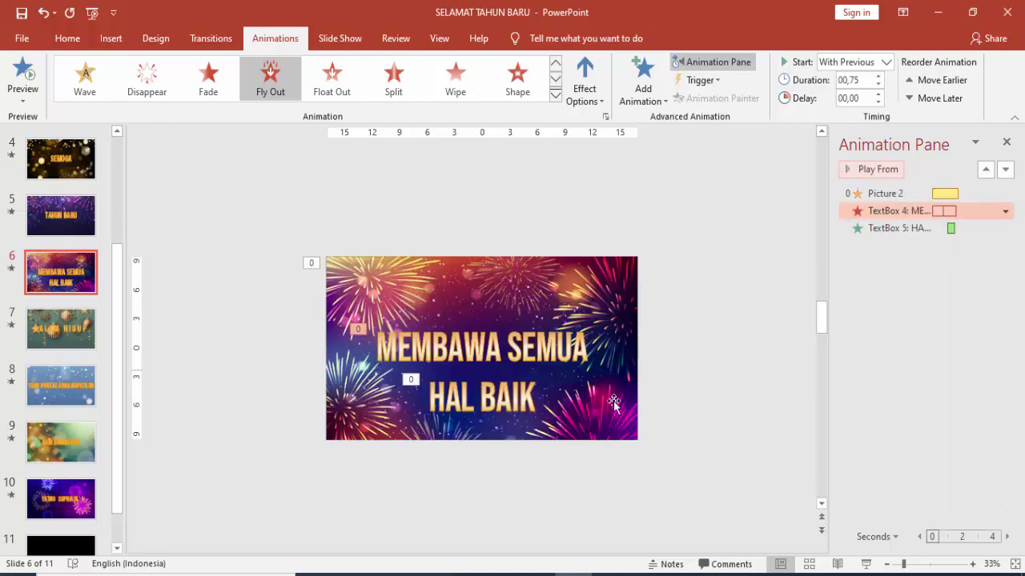
pyautogui.click(520, 394)
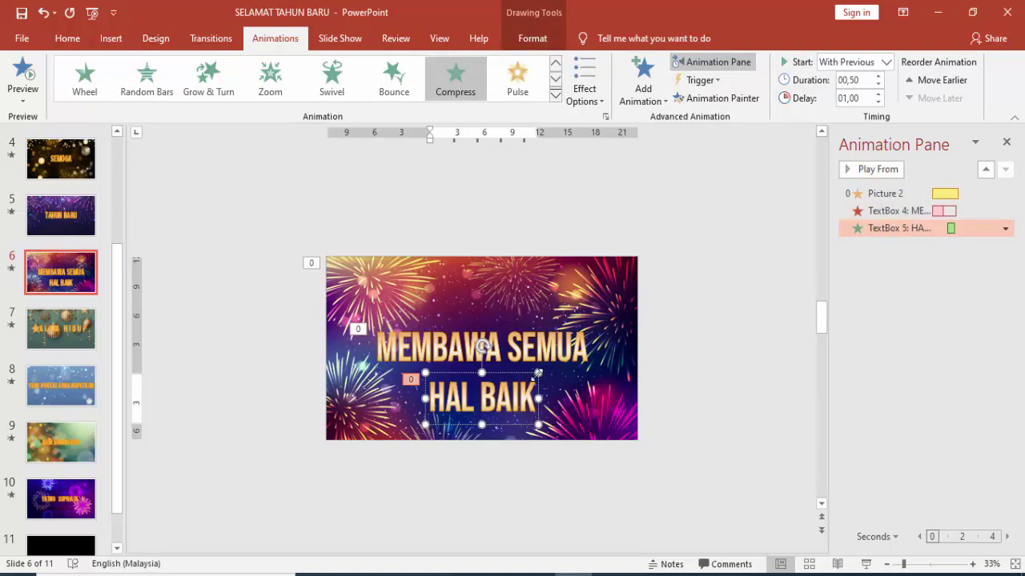
pyautogui.moveTo(527, 373); pyautogui.dragTo(526, 321)
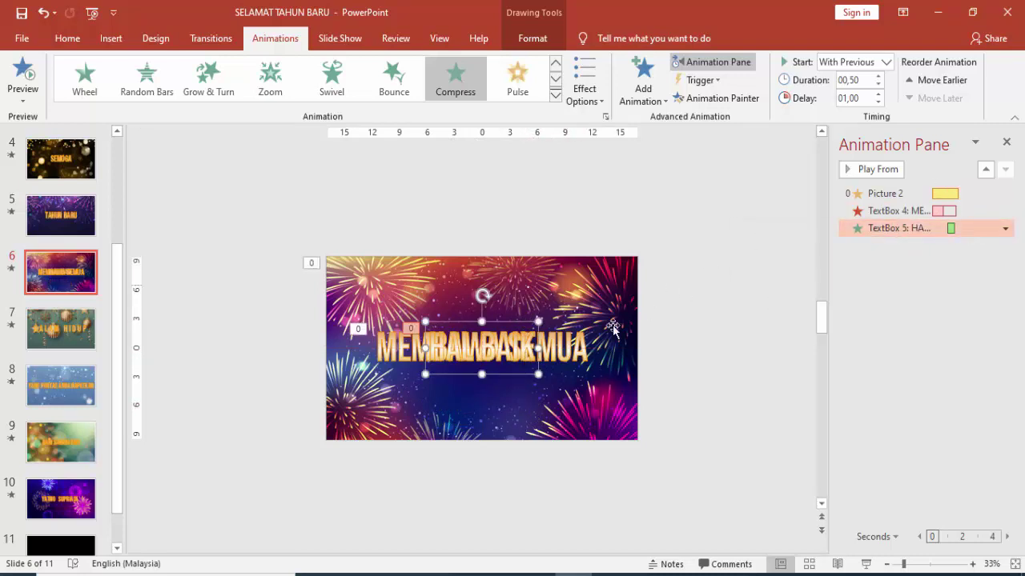
pyautogui.click(573, 343)
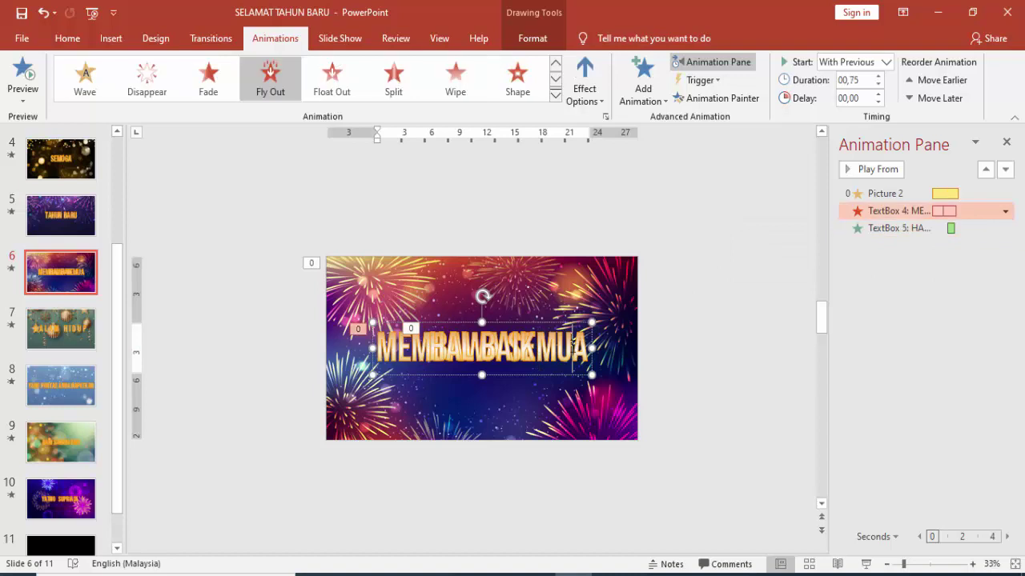
pyautogui.click(513, 346)
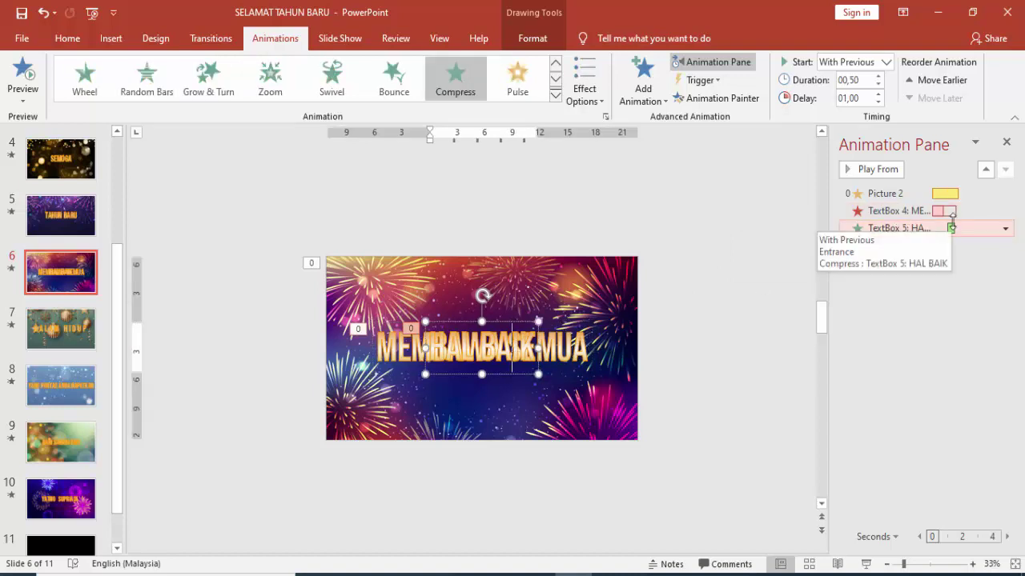
# - Widen the Animation Pane and match the fly-out and Compress entries to their text boxes
pyautogui.moveTo(828, 228); pyautogui.dragTo(776, 227)
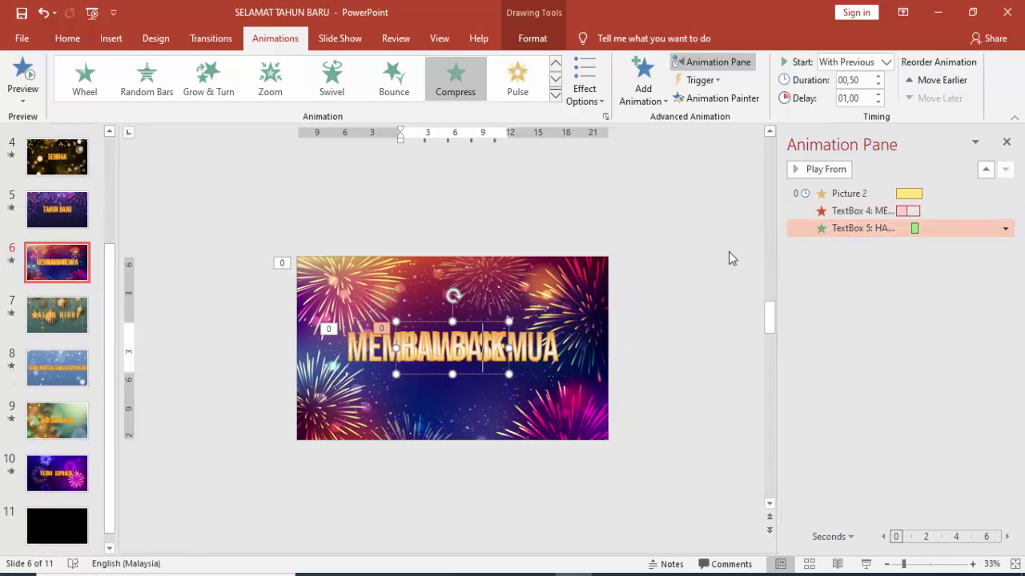
pyautogui.keyDown('ctrl'); pyautogui.scroll(2, 728, 251); pyautogui.keyUp('ctrl')
pyautogui.click(877, 213)
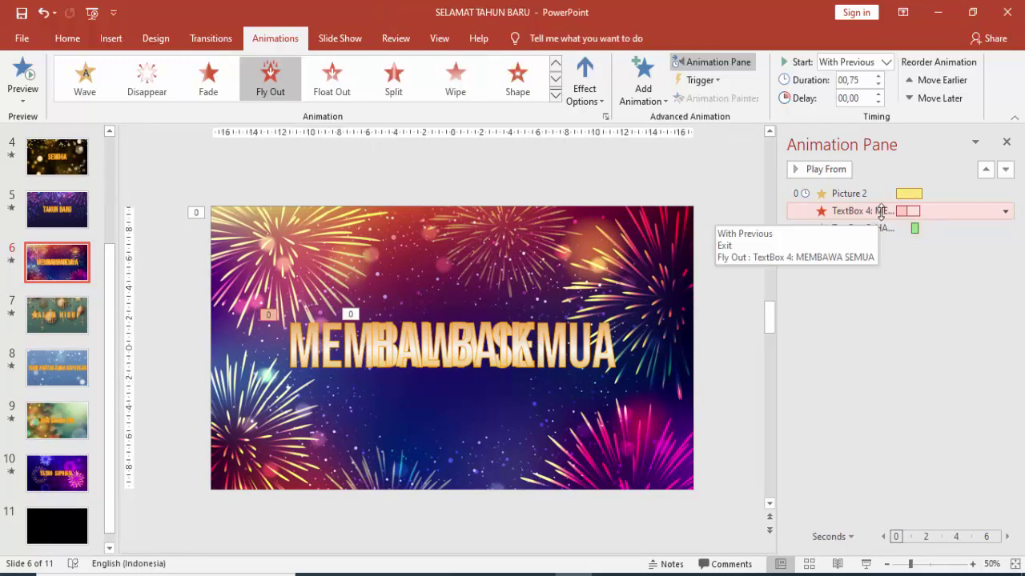
pyautogui.moveTo(913, 210)
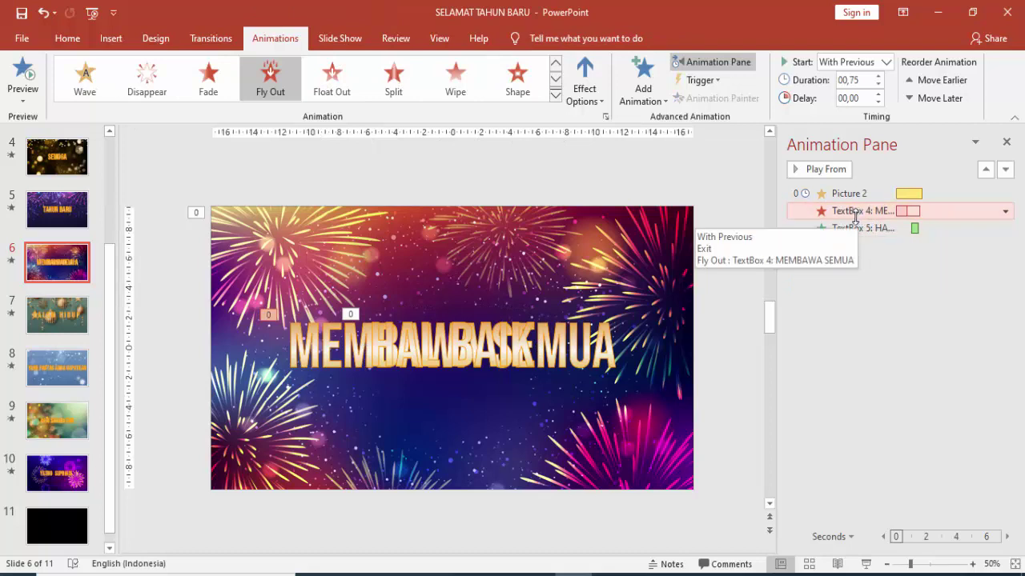
pyautogui.click(924, 230)
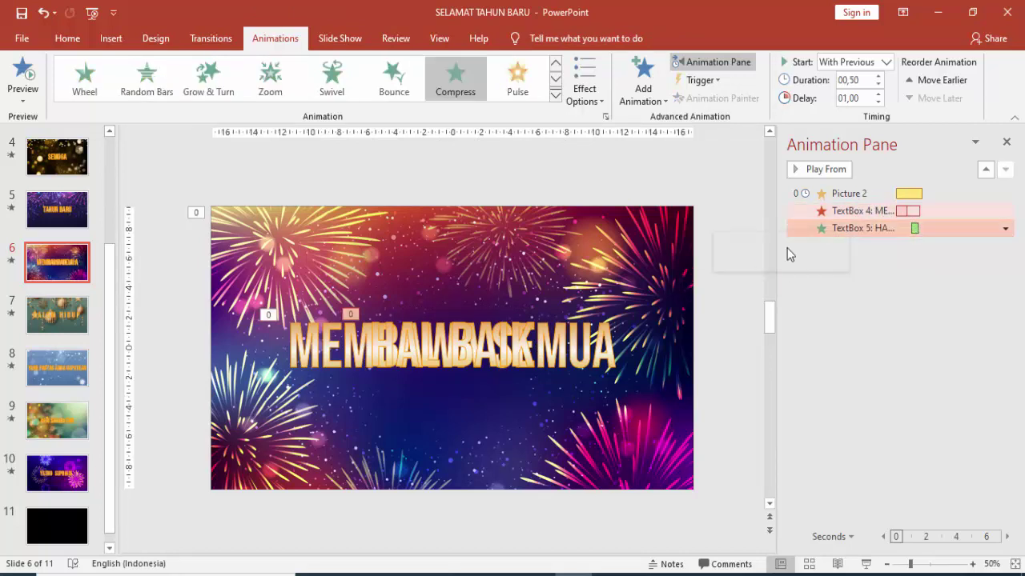
pyautogui.click(485, 351)
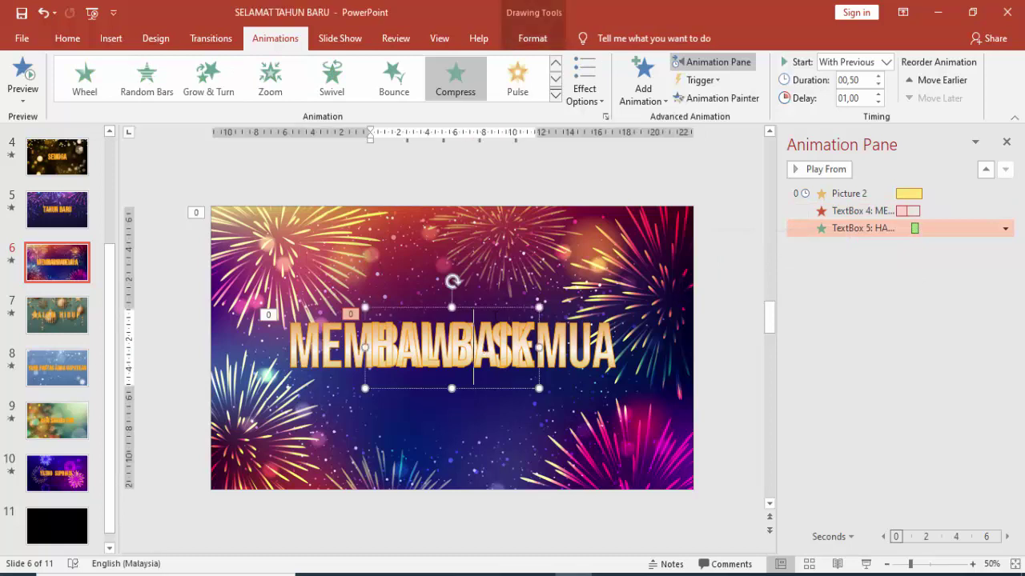
pyautogui.press('Escape')
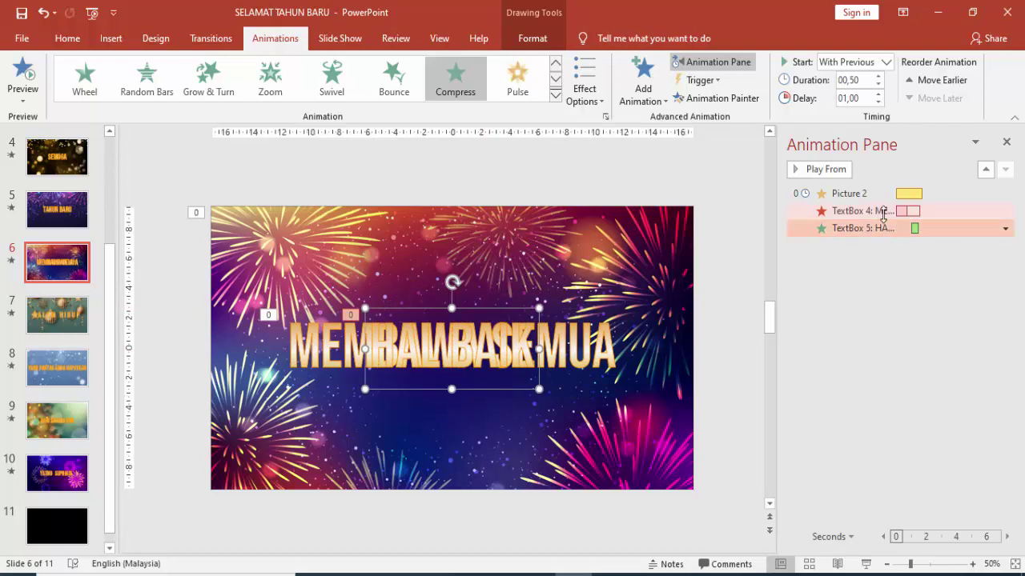
# - Preview the fly-out and Compress animations again, then open slide 7, DALAM HIDUP
pyautogui.click(894, 213)
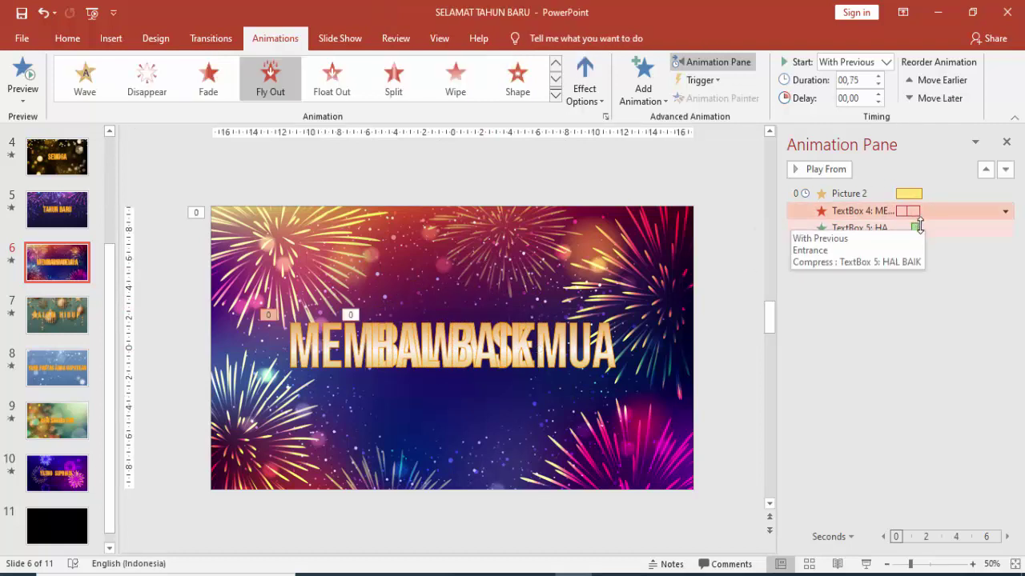
pyautogui.click(833, 173)
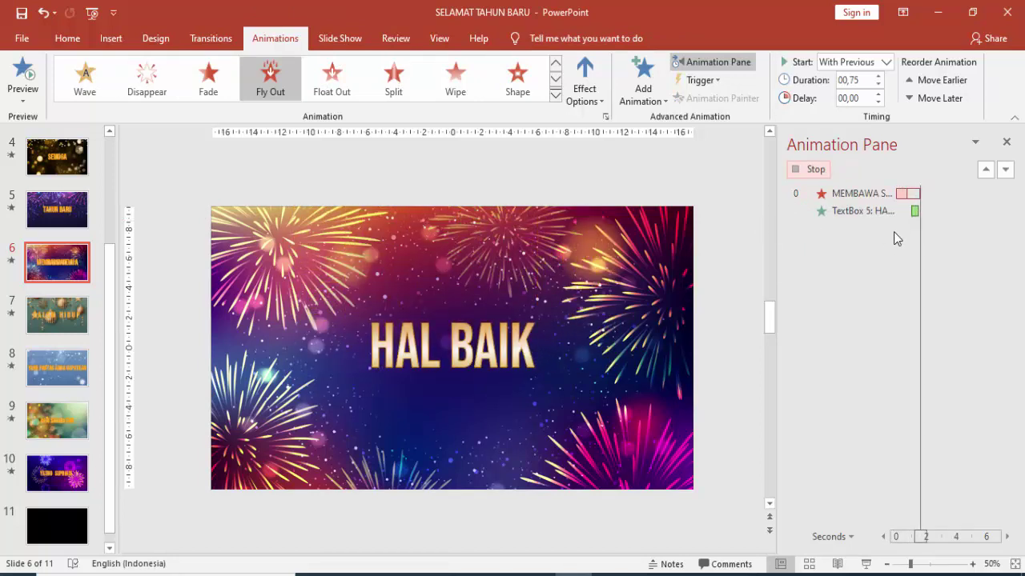
pyautogui.click(864, 228)
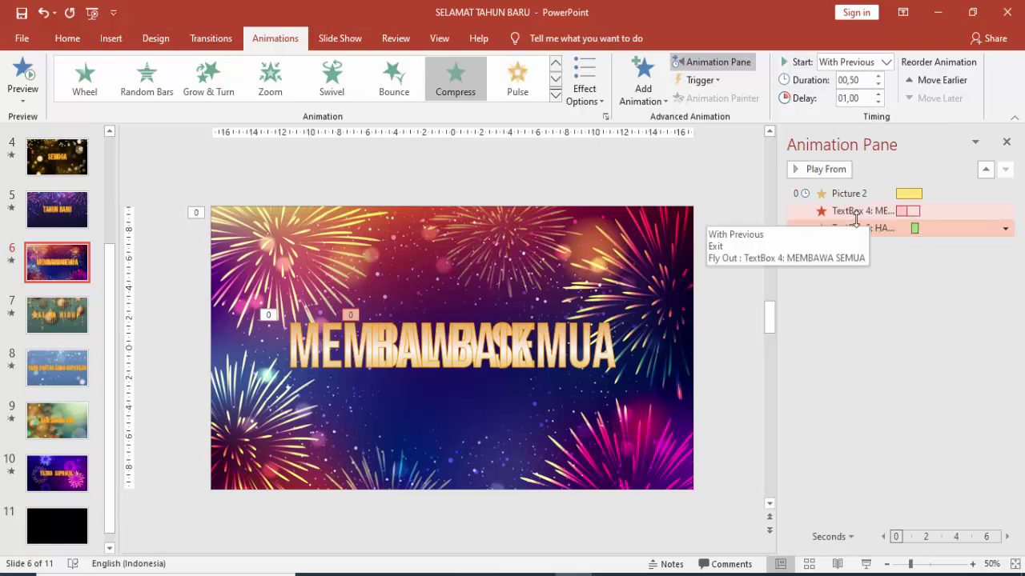
pyautogui.click(897, 214)
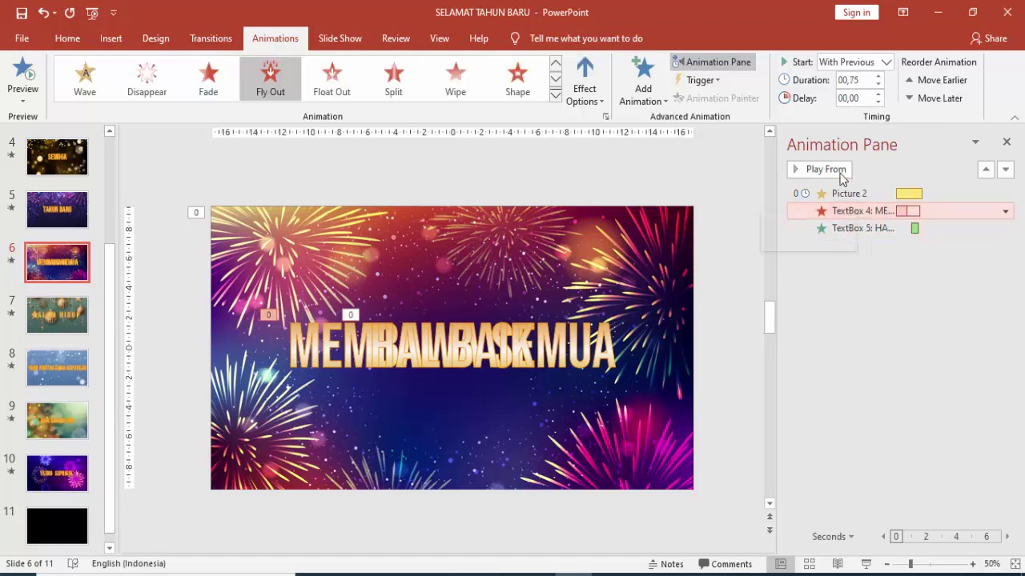
pyautogui.click(816, 170)
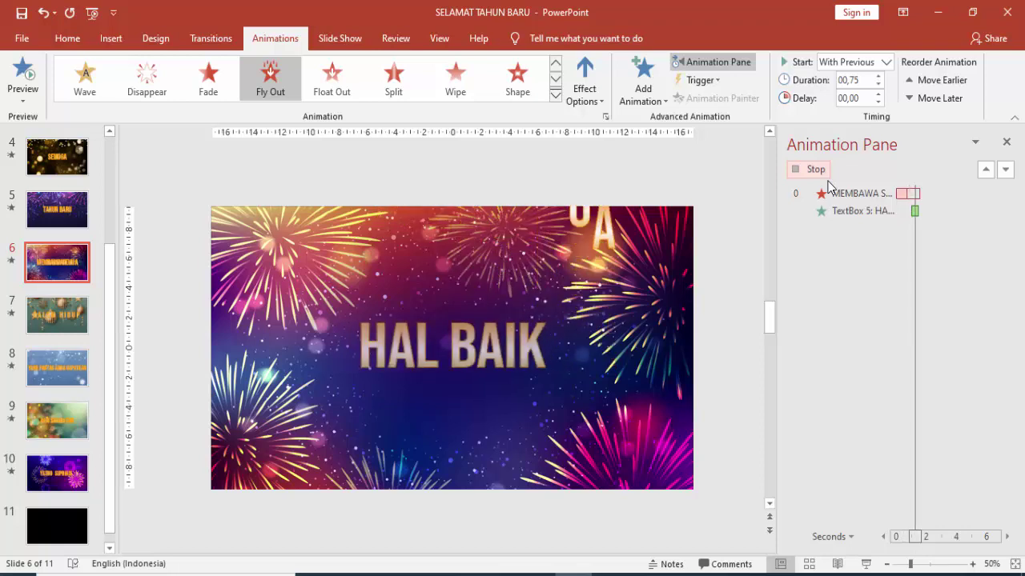
pyautogui.click(47, 317)
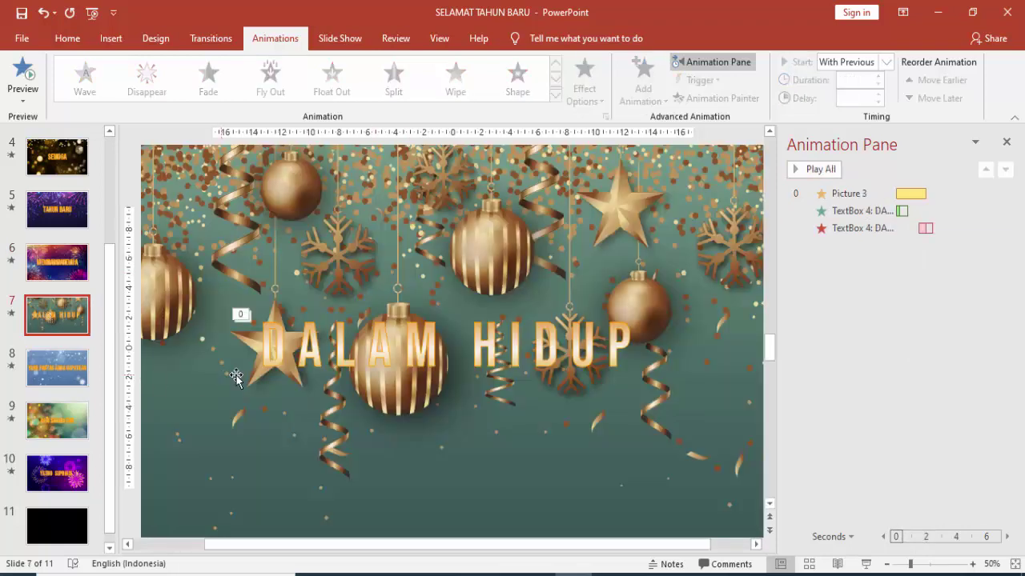
# - Shift and enlarge Picture 3 so the ornament background covers slide 7
pyautogui.scroll(-2, 485, 351)
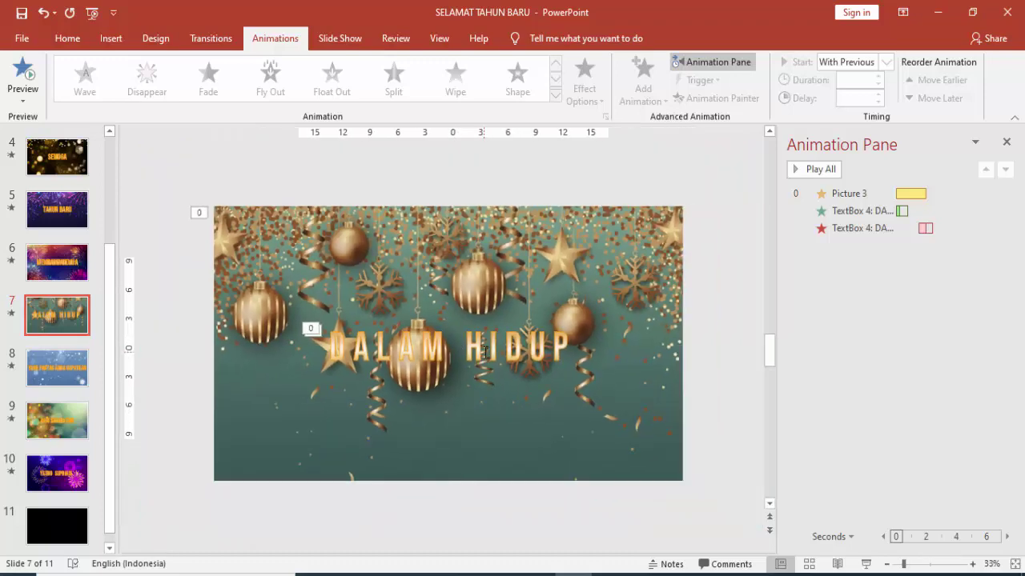
pyautogui.moveTo(578, 312)
pyautogui.mouseDown()
pyautogui.moveTo(597, 445)
pyautogui.moveTo(599, 302)
pyautogui.moveTo(589, 311)
pyautogui.mouseUp()
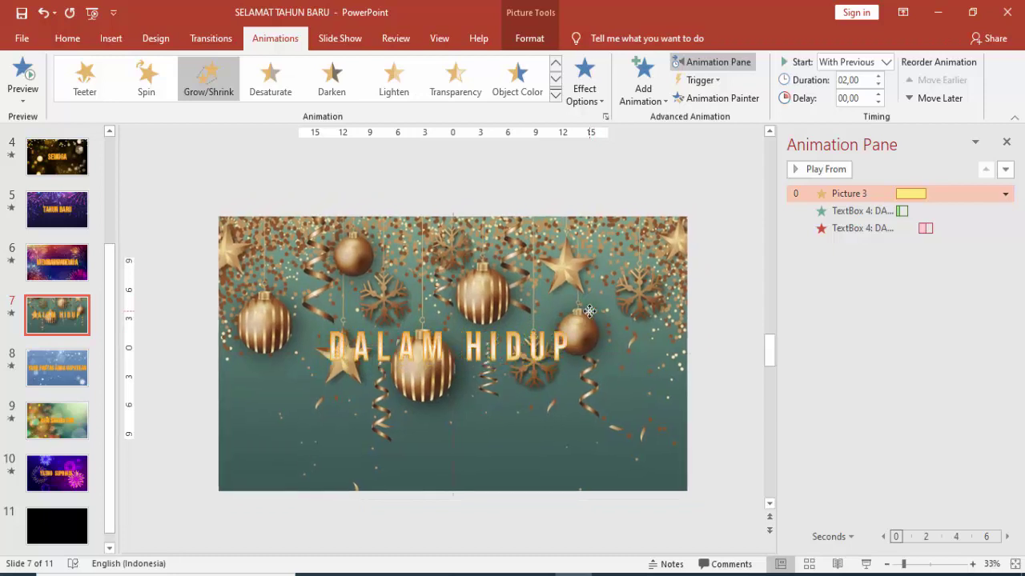
pyautogui.moveTo(687, 217); pyautogui.dragTo(705, 203)
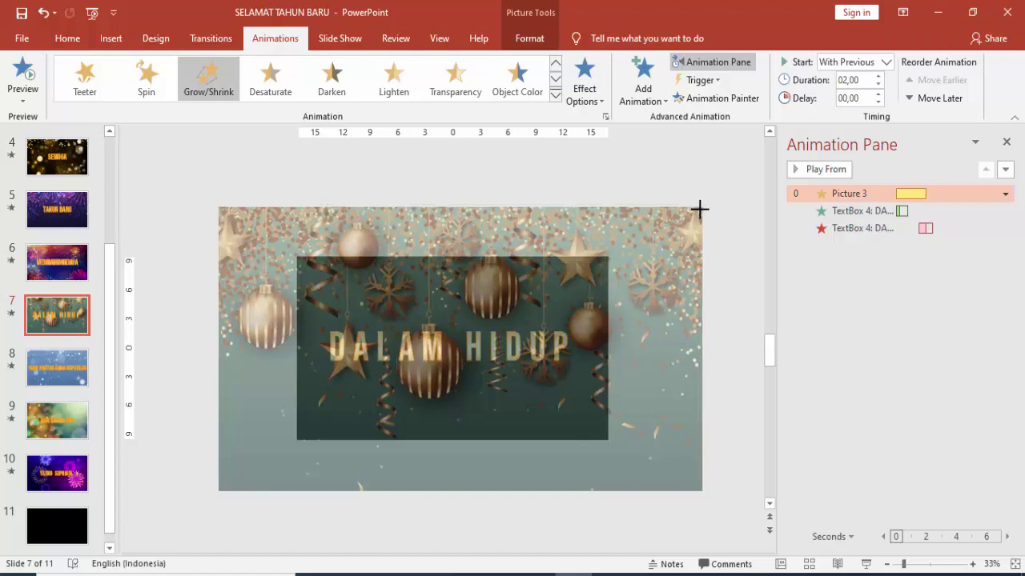
pyautogui.moveTo(706, 203); pyautogui.dragTo(697, 211)
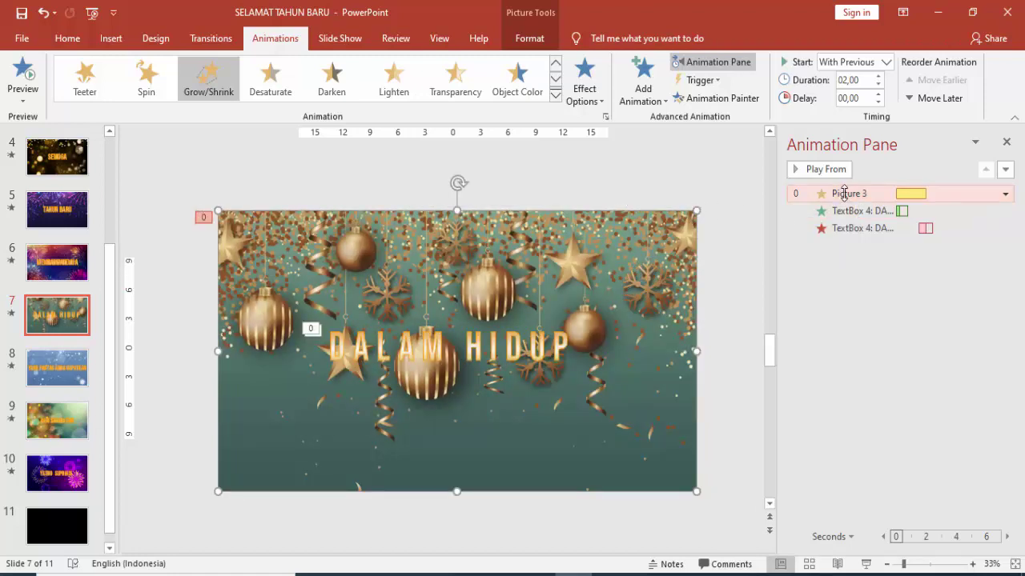
# - Set Picture 3's Grow/Shrink size to 80% and preview the slide
pyautogui.doubleClick(889, 193)
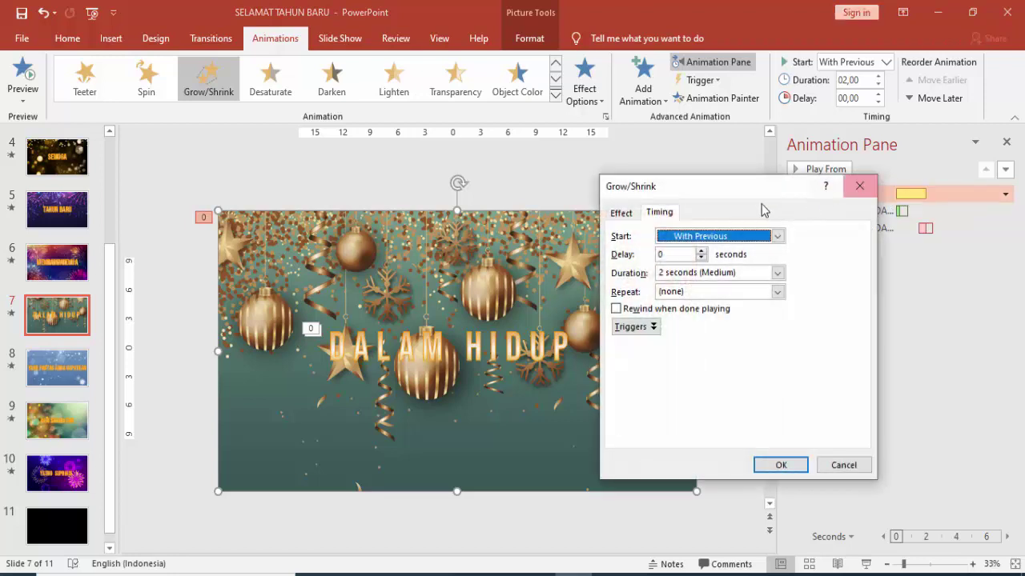
pyautogui.click(634, 215)
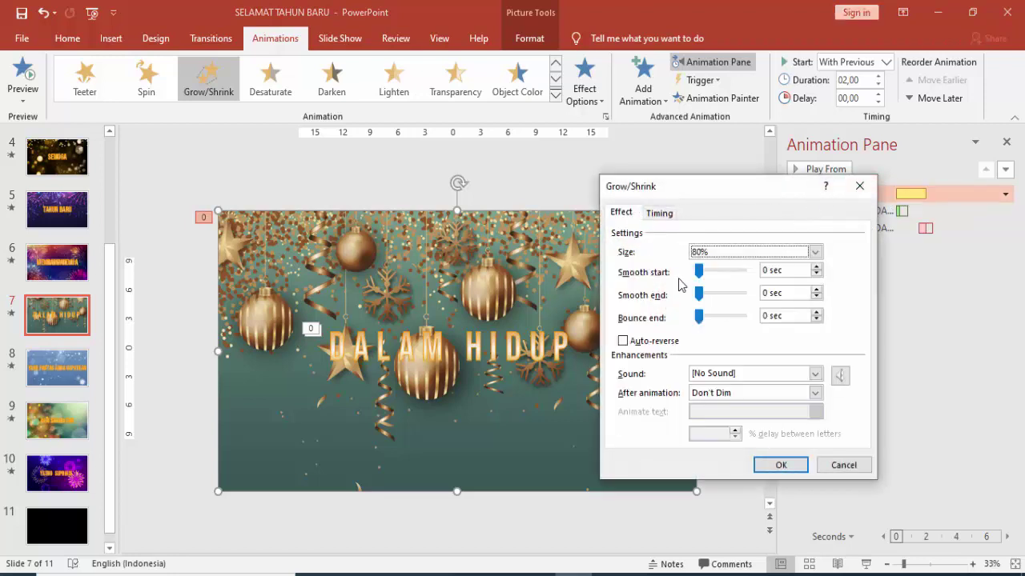
pyautogui.click(778, 468)
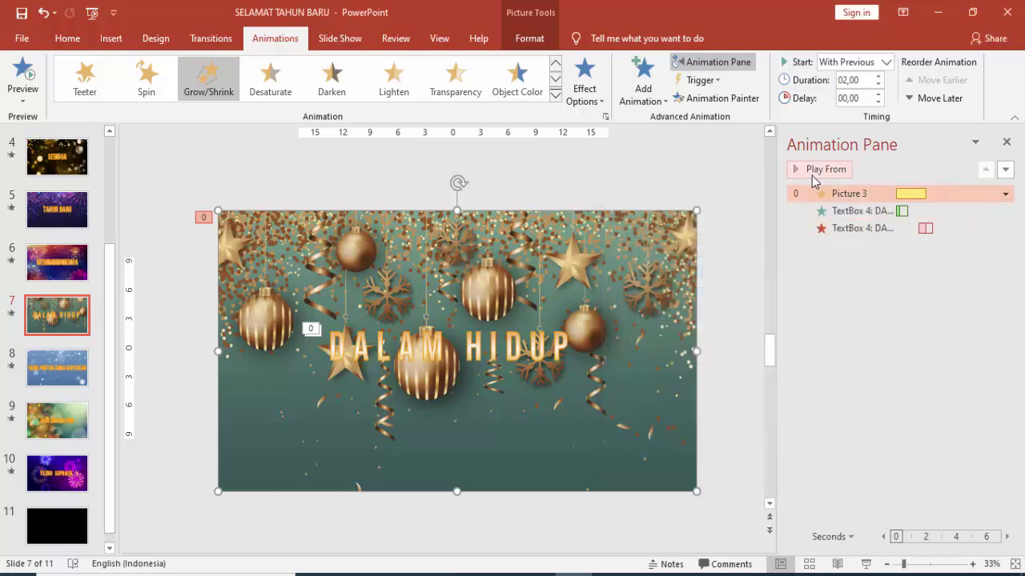
pyautogui.click(812, 176)
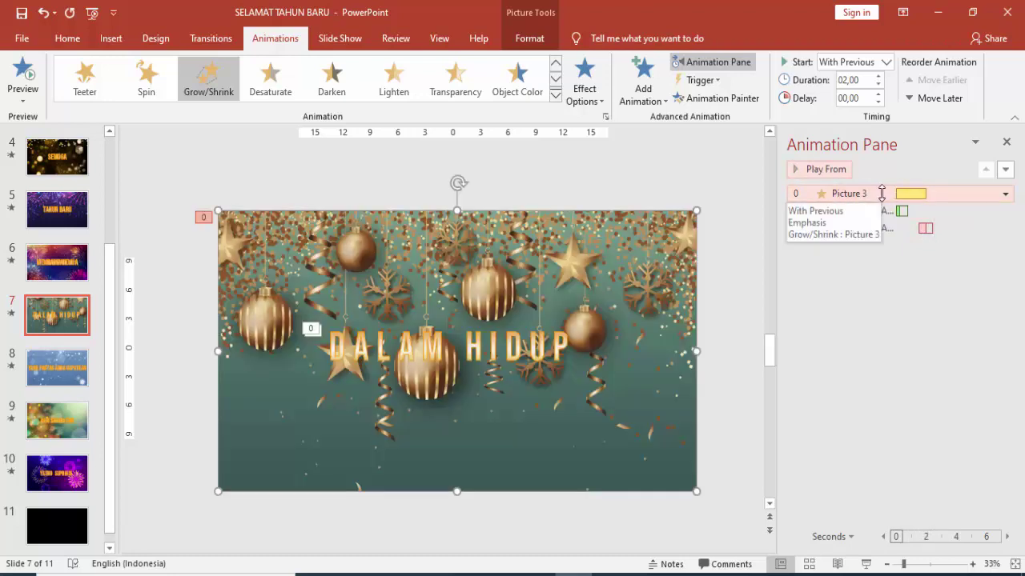
pyautogui.click(832, 174)
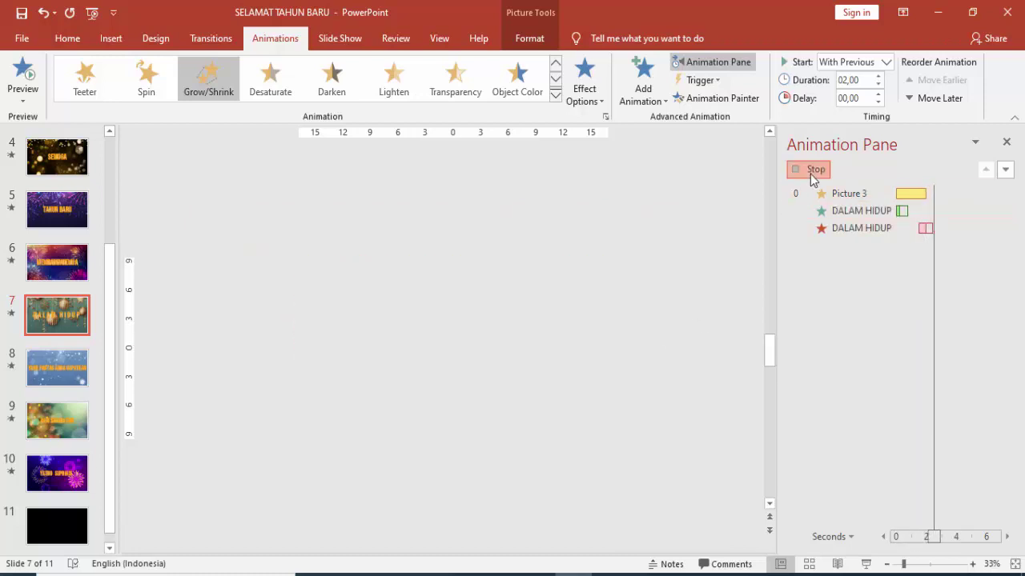
# - Make the DALAM HIDUP Fly In come From Left and preview the slide
pyautogui.click(522, 328)
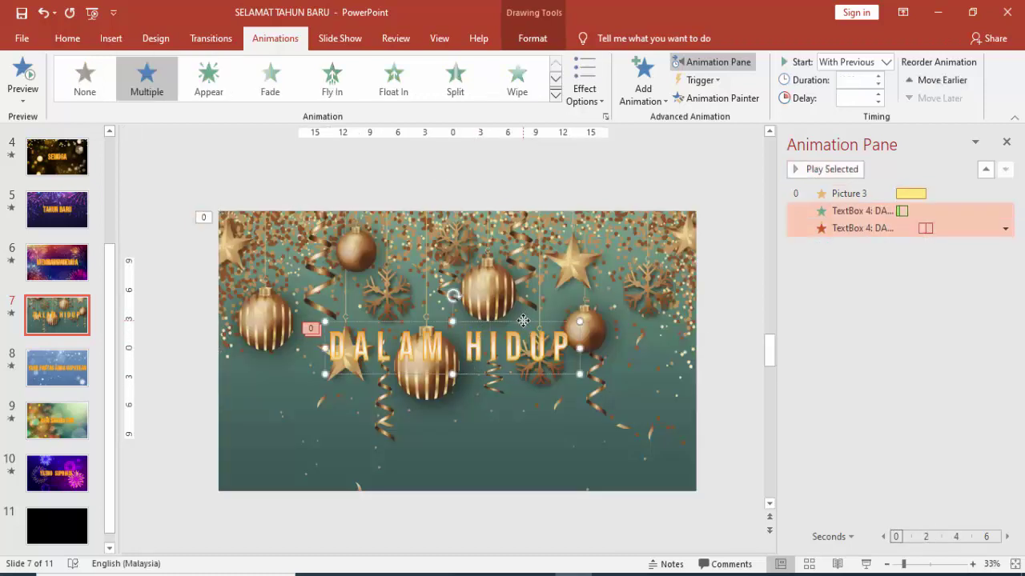
pyautogui.click(824, 212)
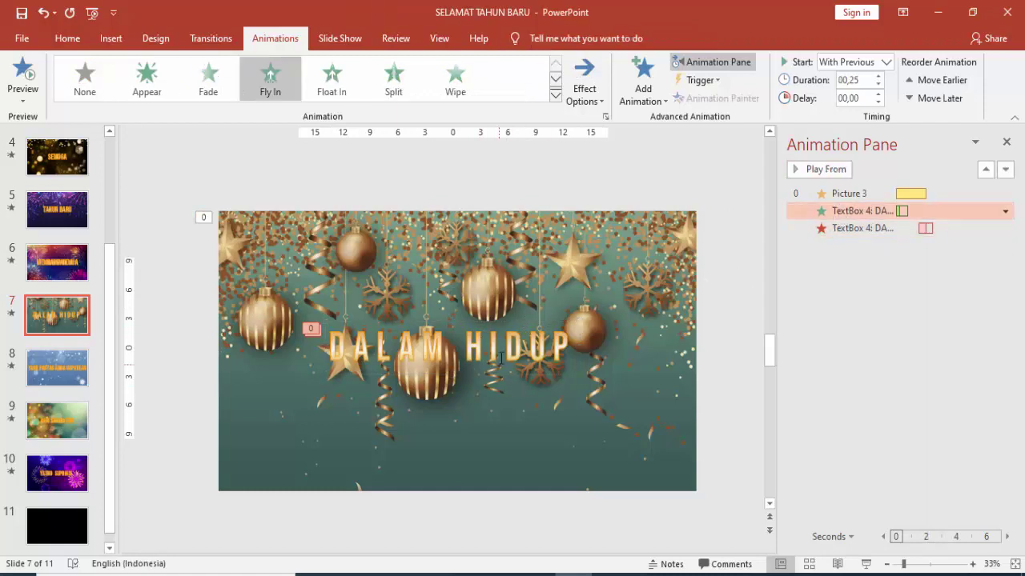
pyautogui.keyDown('ctrl'); pyautogui.click(833, 228); pyautogui.keyUp('ctrl')
pyautogui.click(864, 207)
pyautogui.click(583, 90)
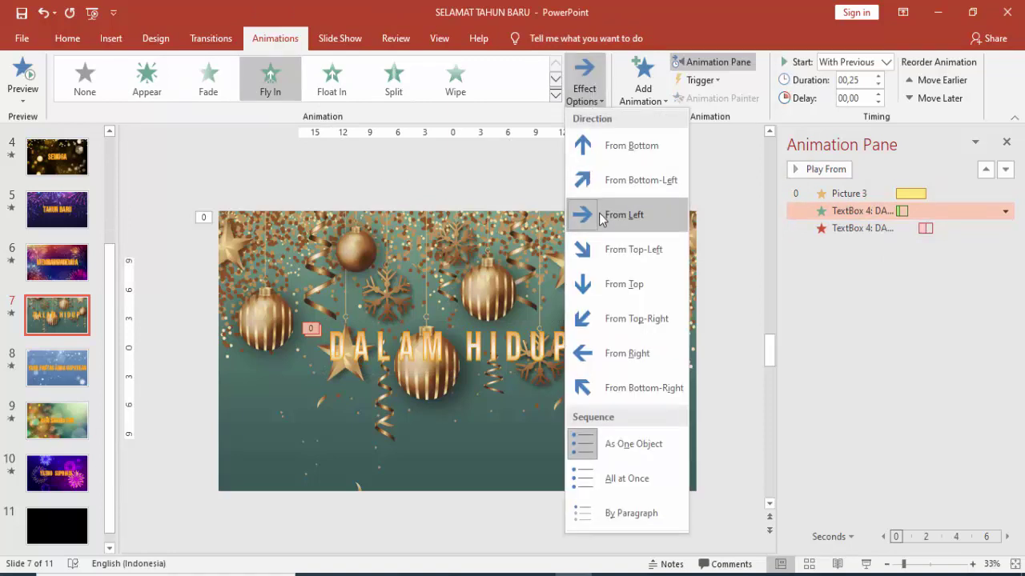
pyautogui.click(517, 178)
pyautogui.click(818, 169)
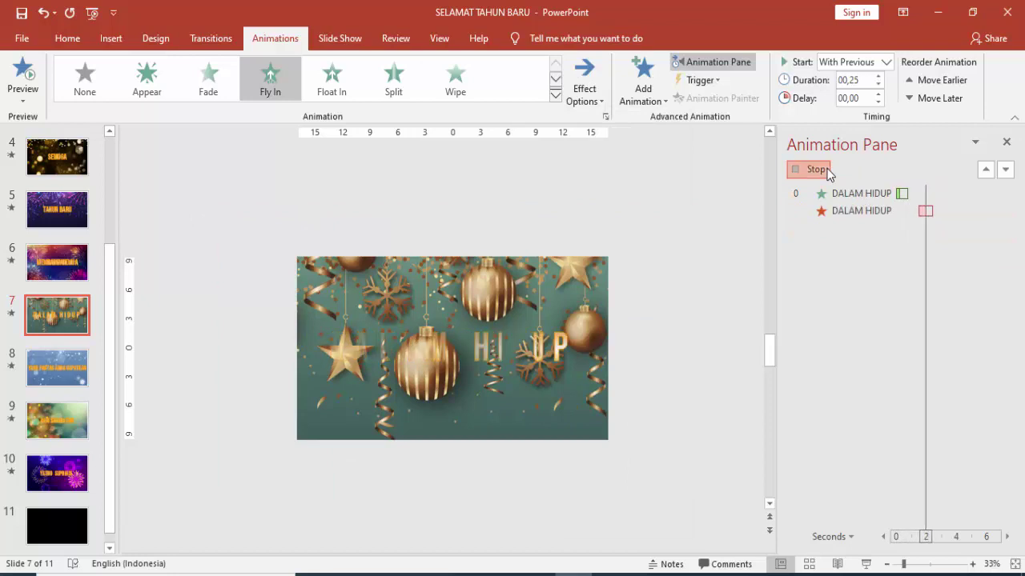
pyautogui.click(869, 228)
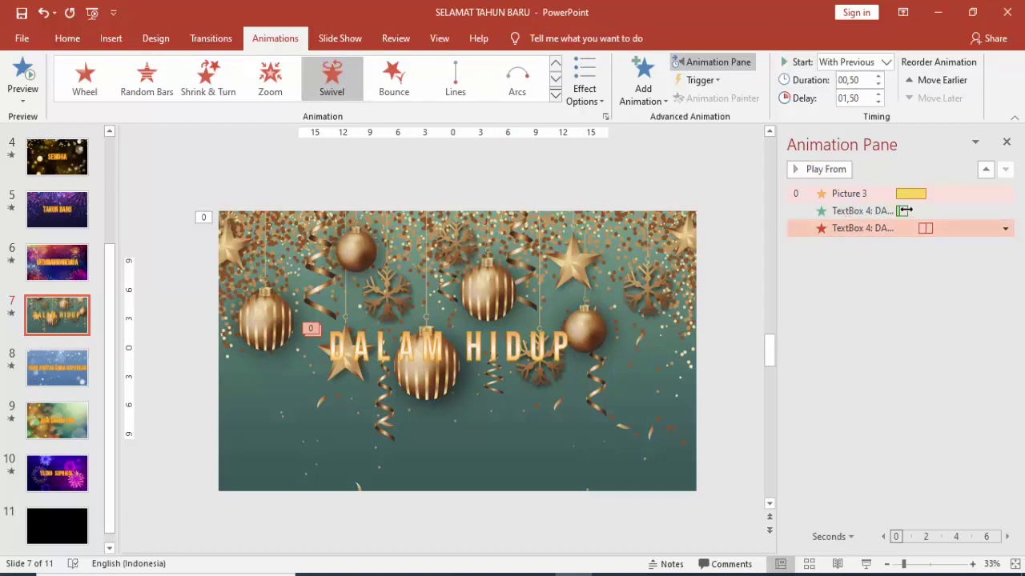
# - Make the DALAM HIDUP Swivel animate text by letter with a 10% delay between letters
pyautogui.doubleClick(925, 228)
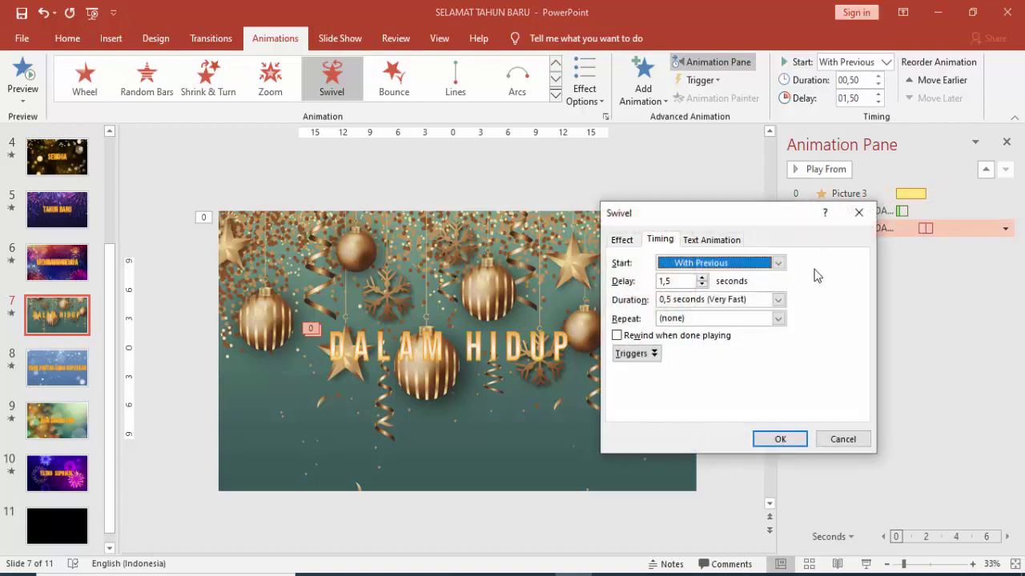
pyautogui.click(622, 241)
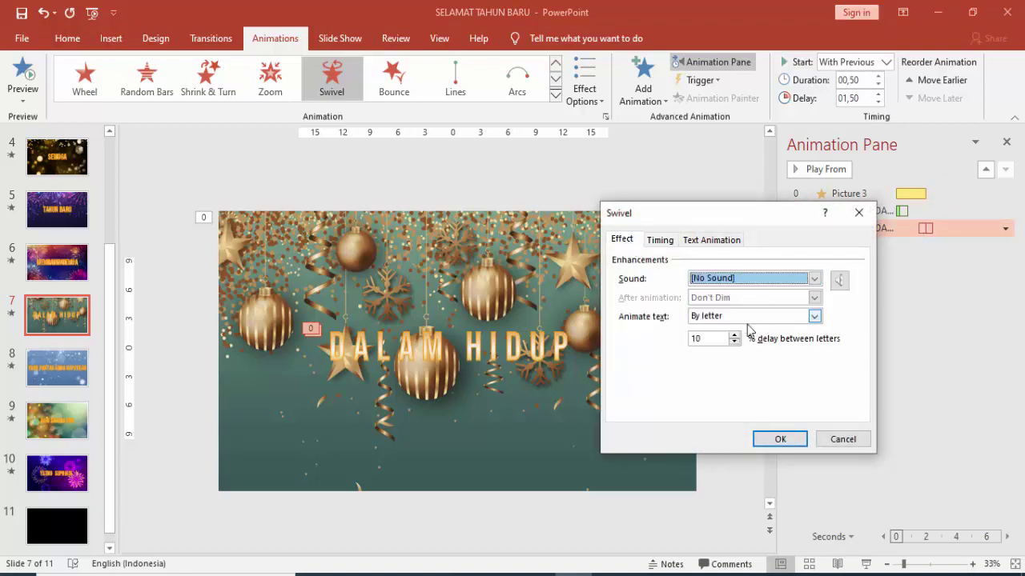
pyautogui.click(707, 339)
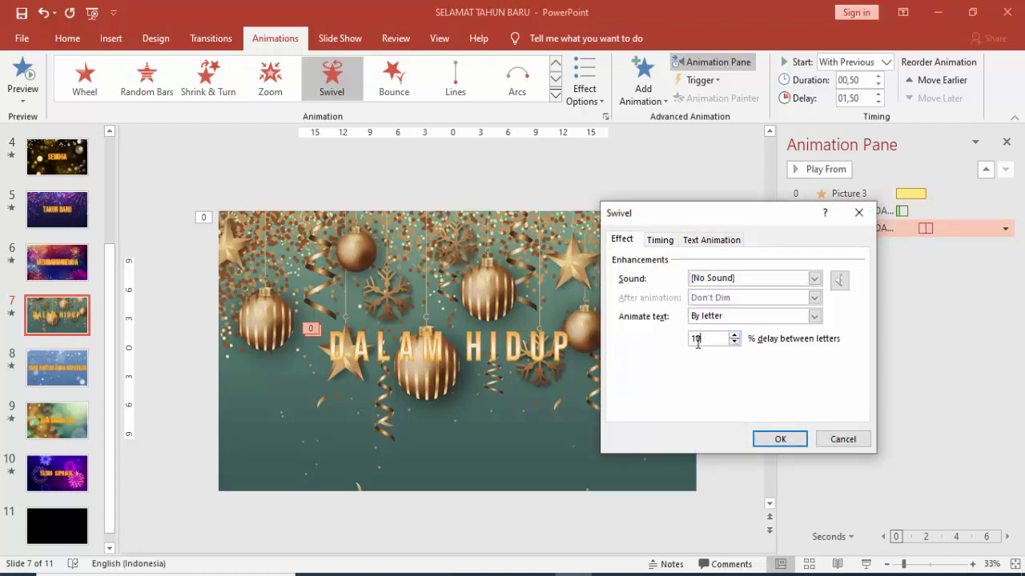
pyautogui.click(779, 439)
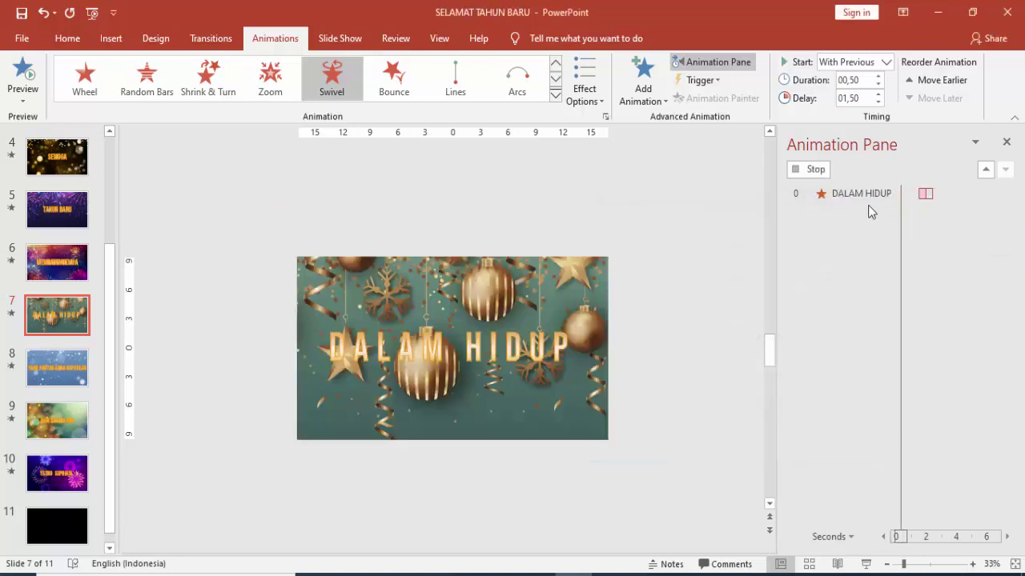
# - Preview the slide's animations a few times, then switch to slide 8
pyautogui.click(818, 176)
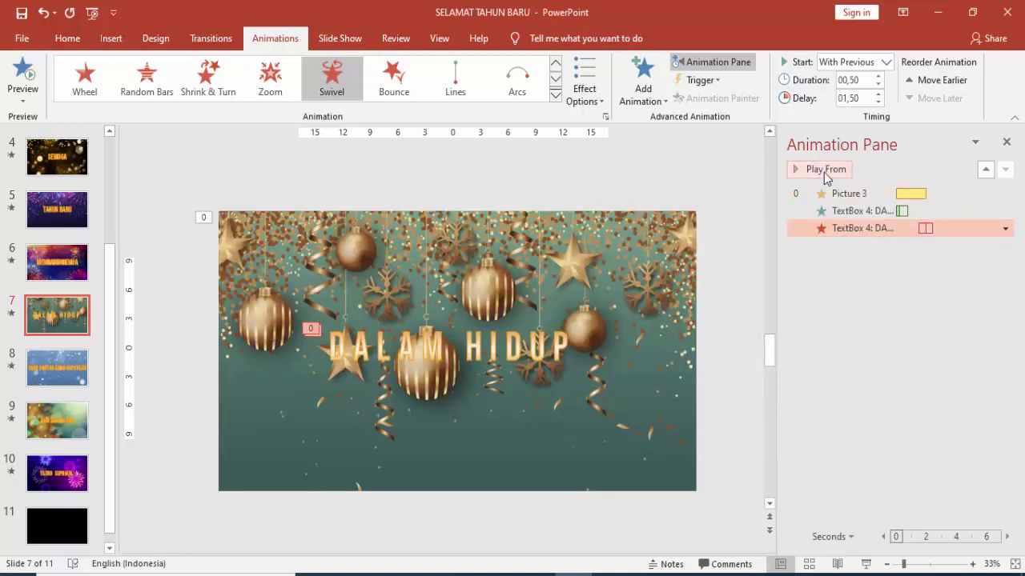
pyautogui.click(824, 170)
pyautogui.click(819, 170)
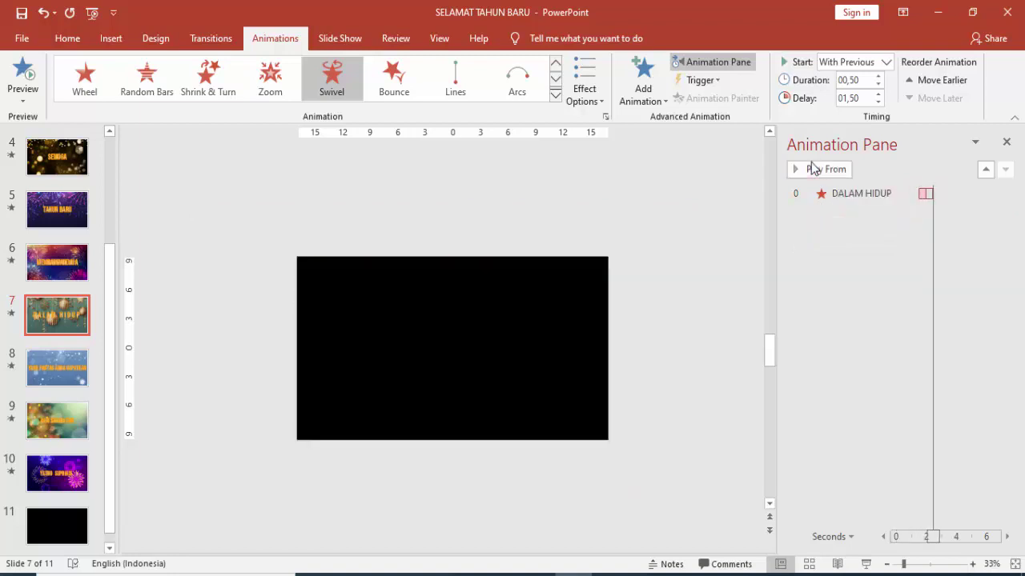
pyautogui.click(76, 366)
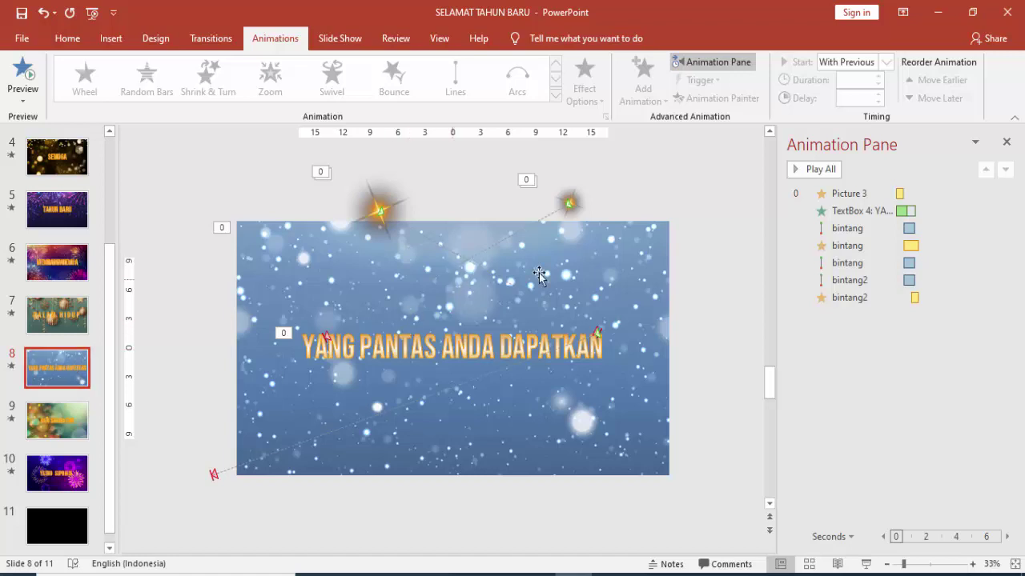
# - Enlarge slide 8's background picture to fill the slide and keep its Grow/Shrink size at 80%
pyautogui.click(593, 288)
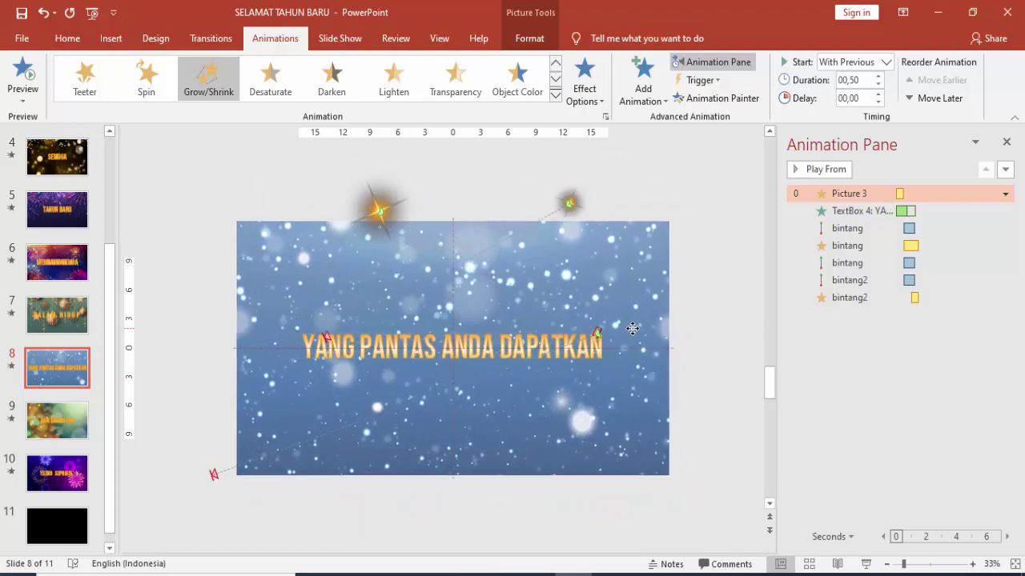
pyautogui.moveTo(670, 220); pyautogui.dragTo(677, 216)
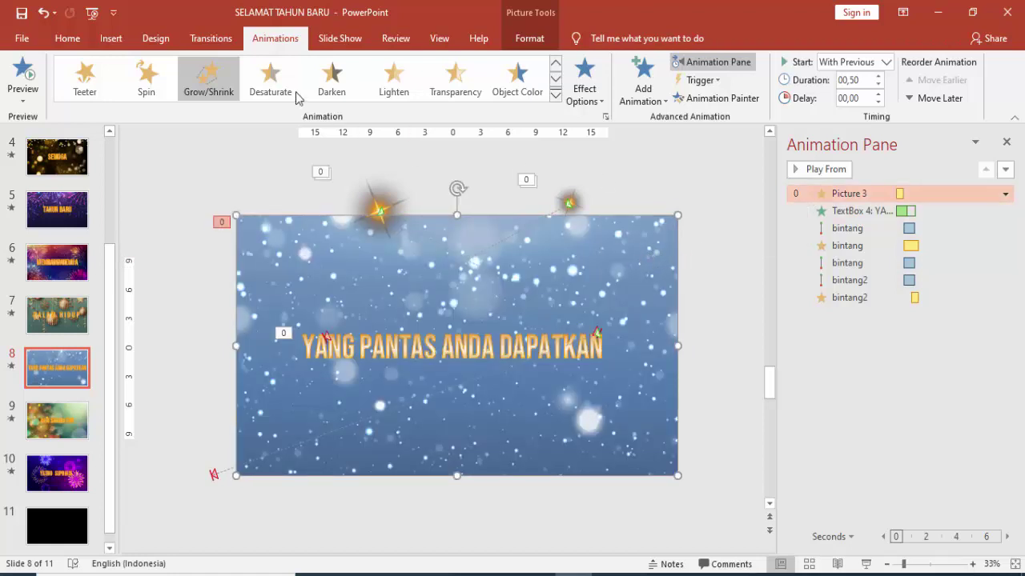
pyautogui.doubleClick(901, 193)
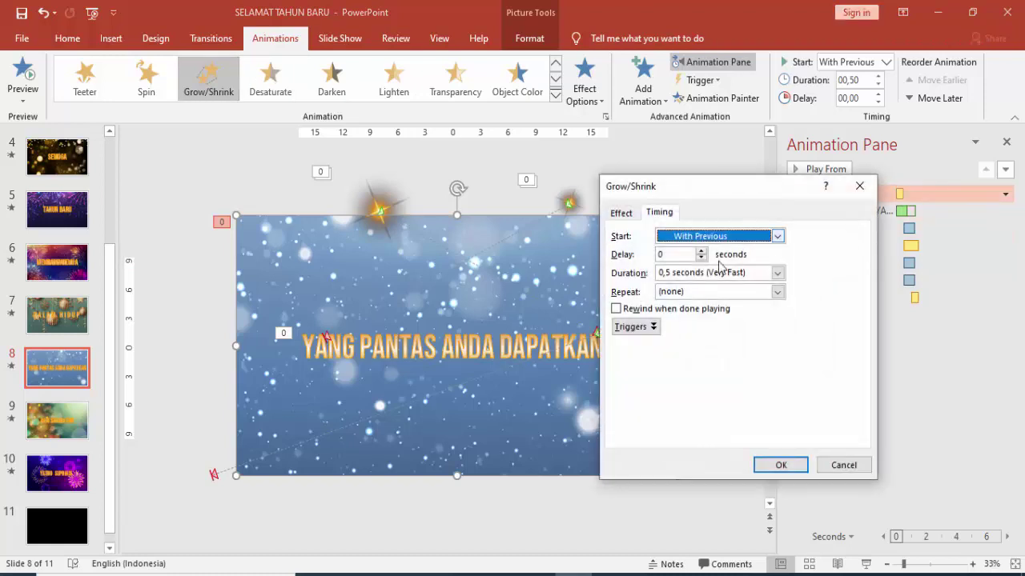
pyautogui.click(629, 213)
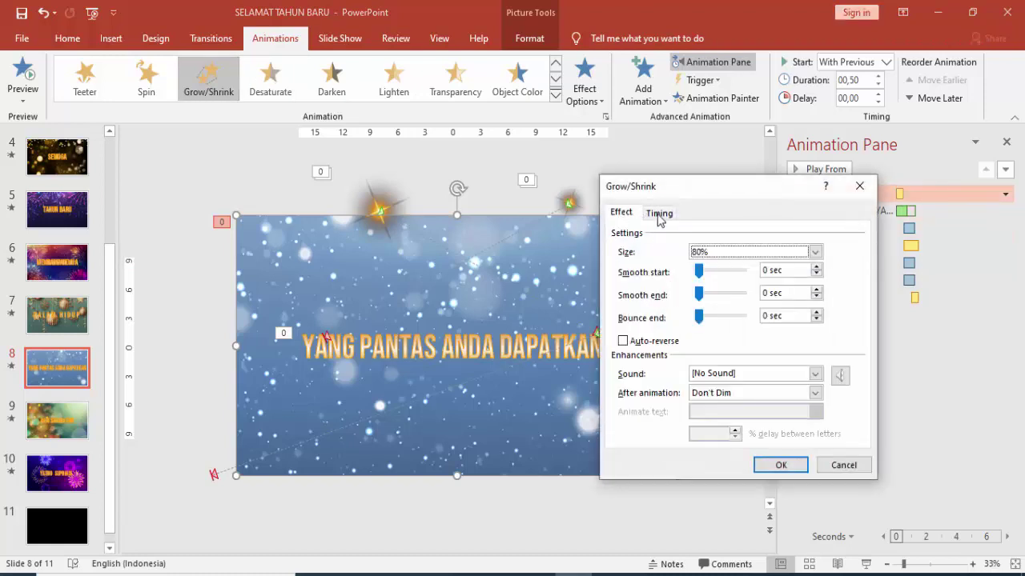
pyautogui.click(781, 465)
pyautogui.click(837, 170)
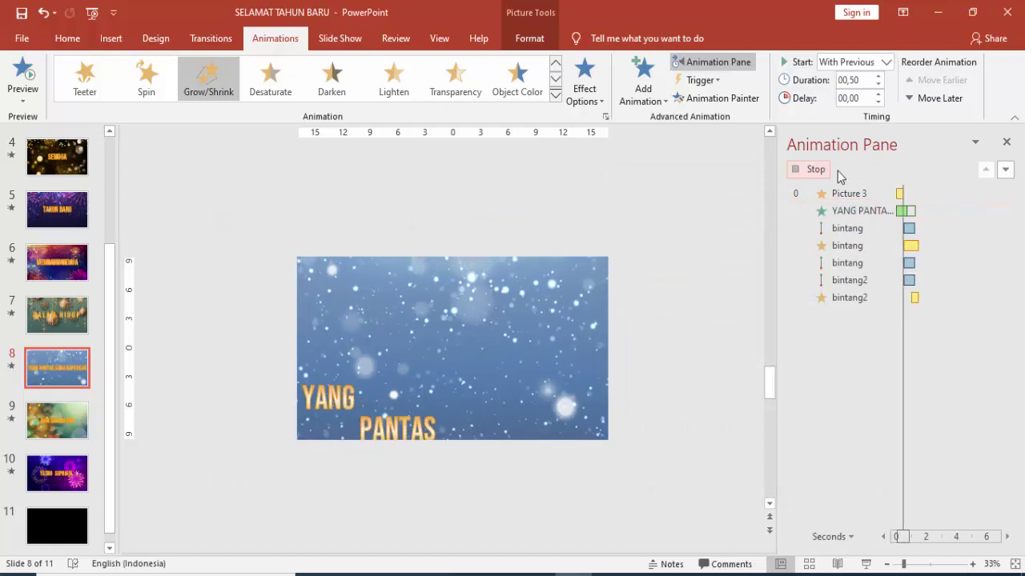
# - Shift the YANG PANTAS ANDA DAPATKAN text box slightly to the right
pyautogui.click(545, 344)
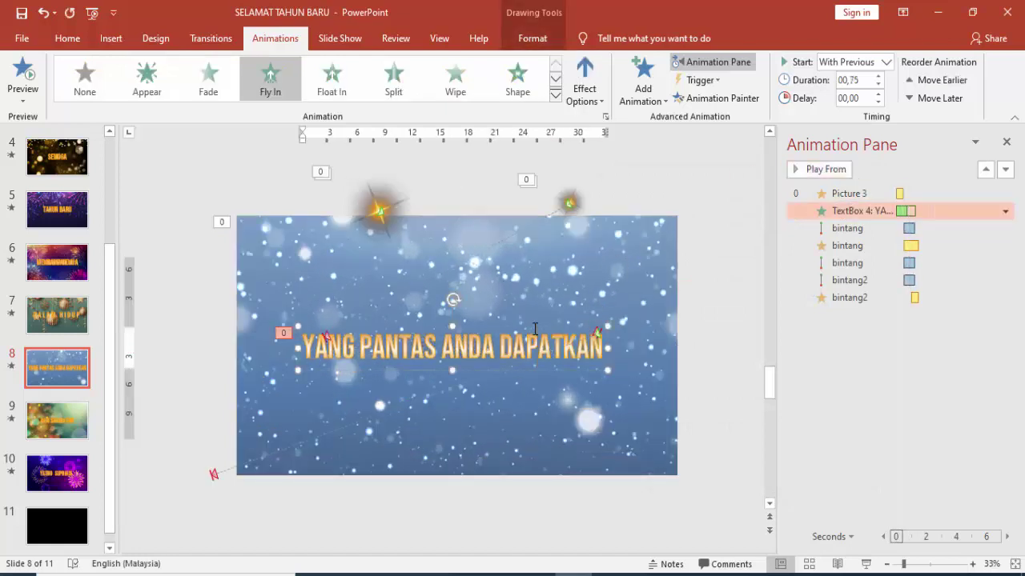
pyautogui.click(532, 327)
pyautogui.moveTo(537, 326); pyautogui.dragTo(543, 326)
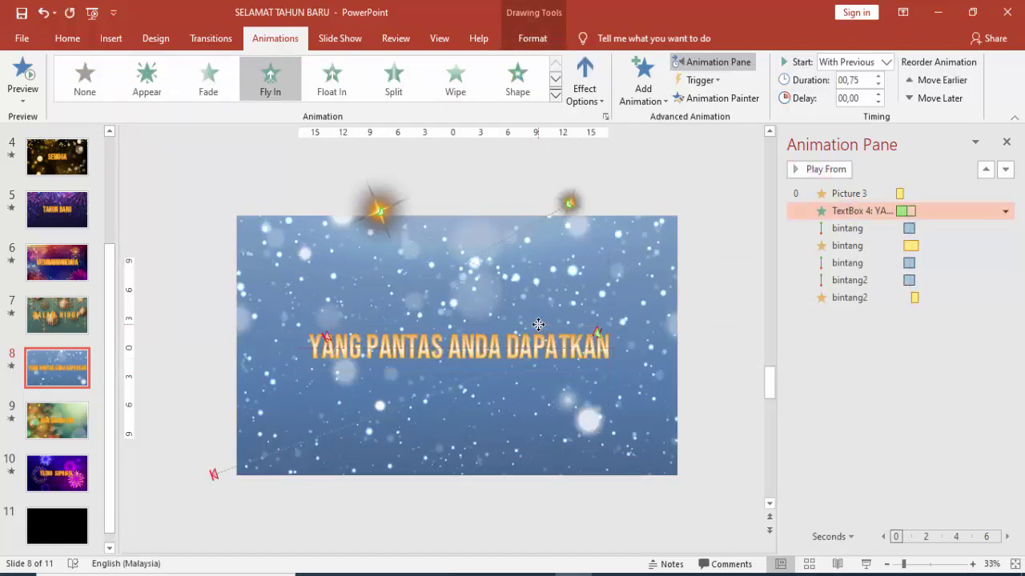
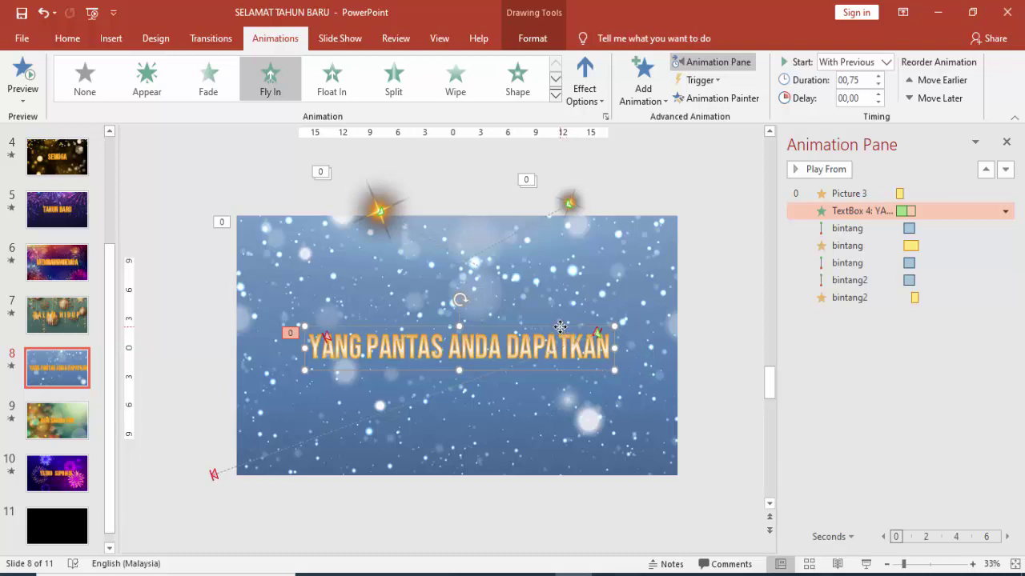
# - Nudge the snowy background picture and put it back in its original place
pyautogui.click(617, 282)
pyautogui.moveTo(613, 279); pyautogui.dragTo(636, 272)
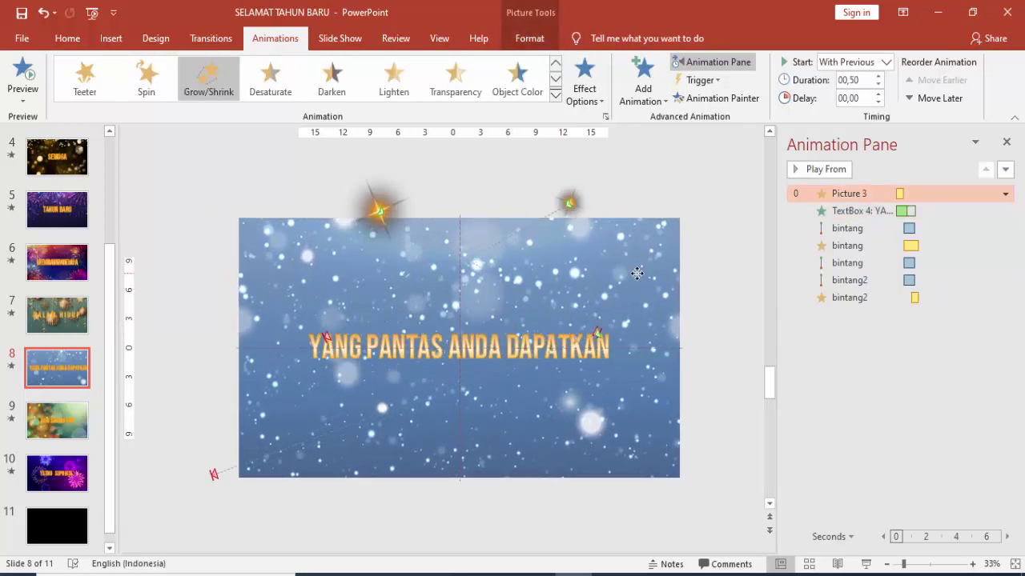
pyautogui.moveTo(636, 273); pyautogui.dragTo(633, 280)
# - Select the YANG PANTAS ANDA DAPATKAN headline box and check its fly-in directions, leaving them unchanged
pyautogui.click(551, 324)
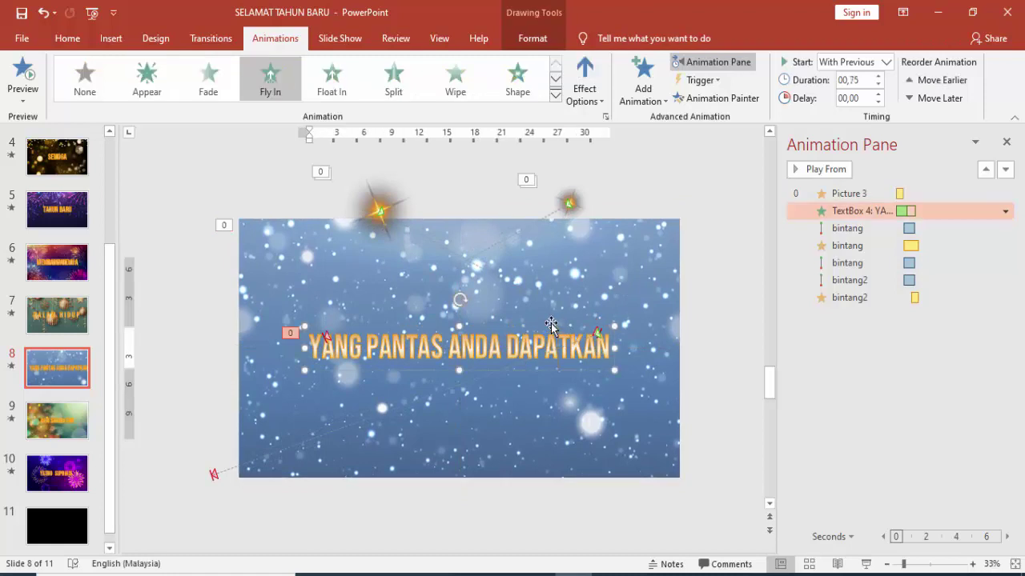
pyautogui.click(551, 324)
pyautogui.click(531, 327)
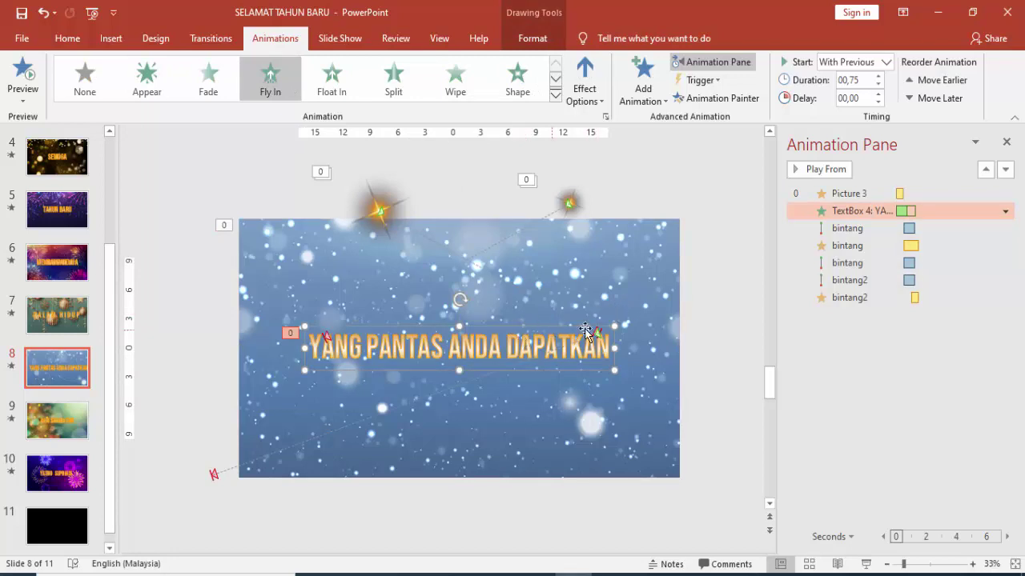
pyautogui.click(699, 307)
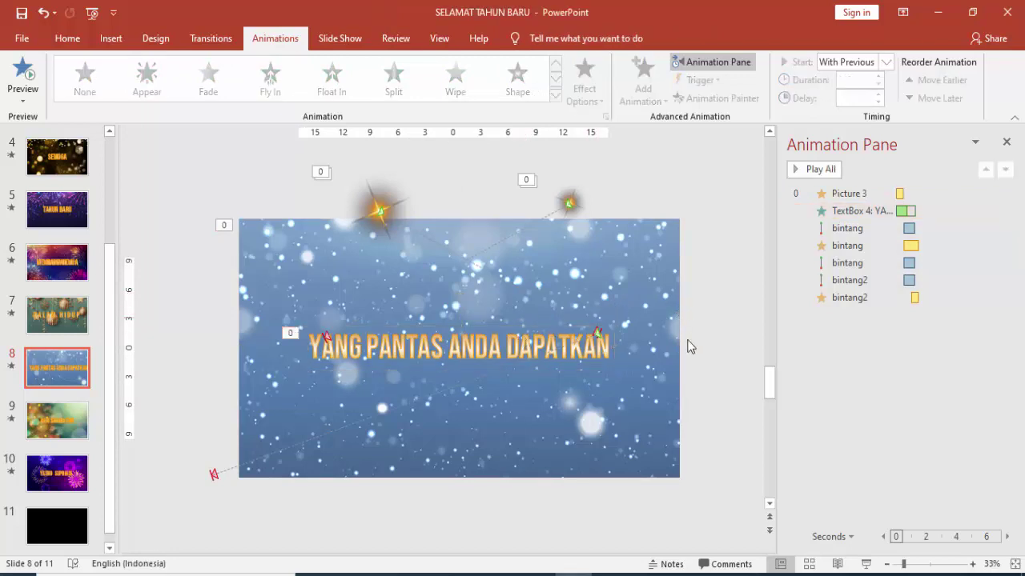
pyautogui.click(519, 356)
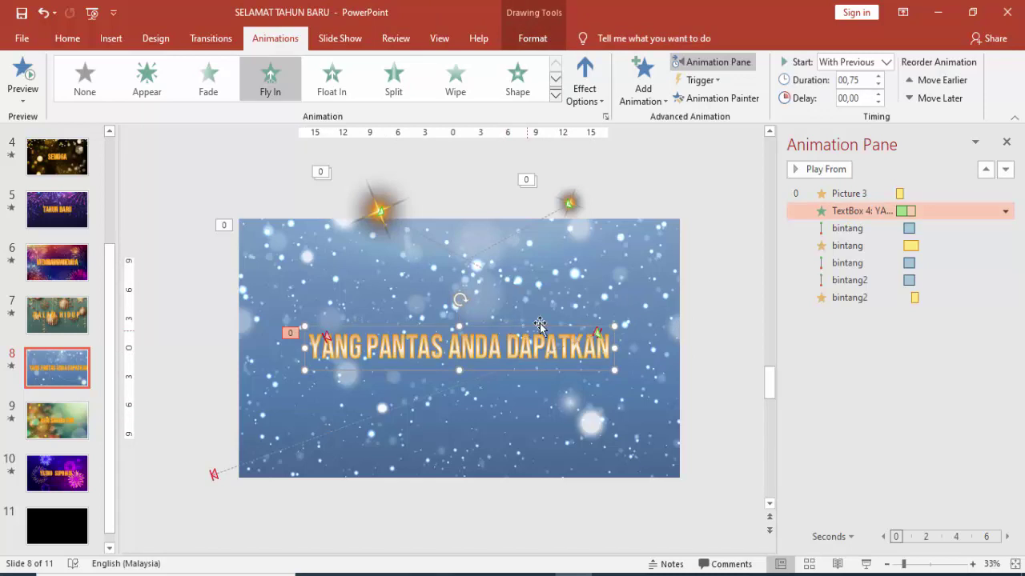
pyautogui.click(712, 276)
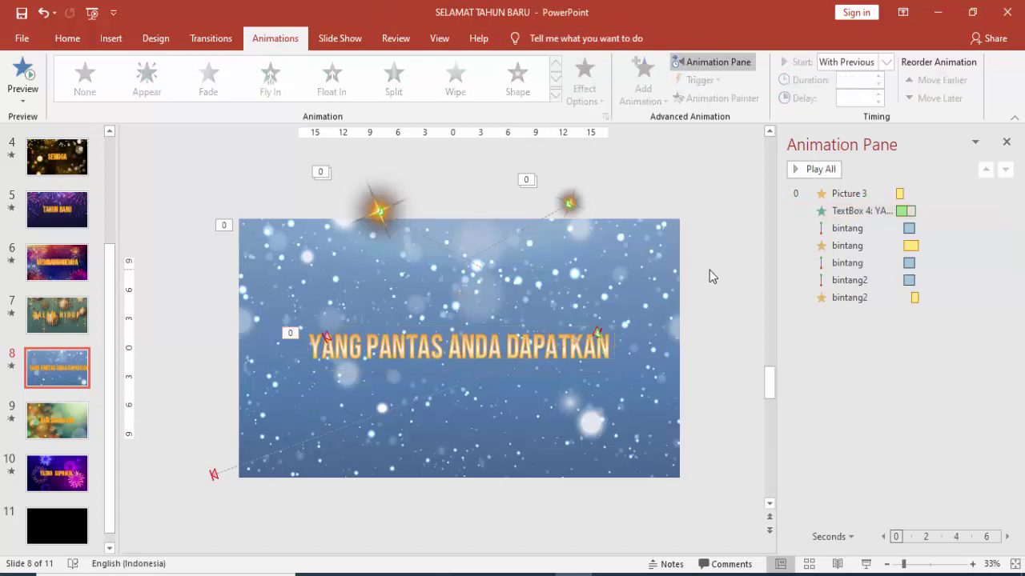
pyautogui.click(530, 328)
pyautogui.click(523, 327)
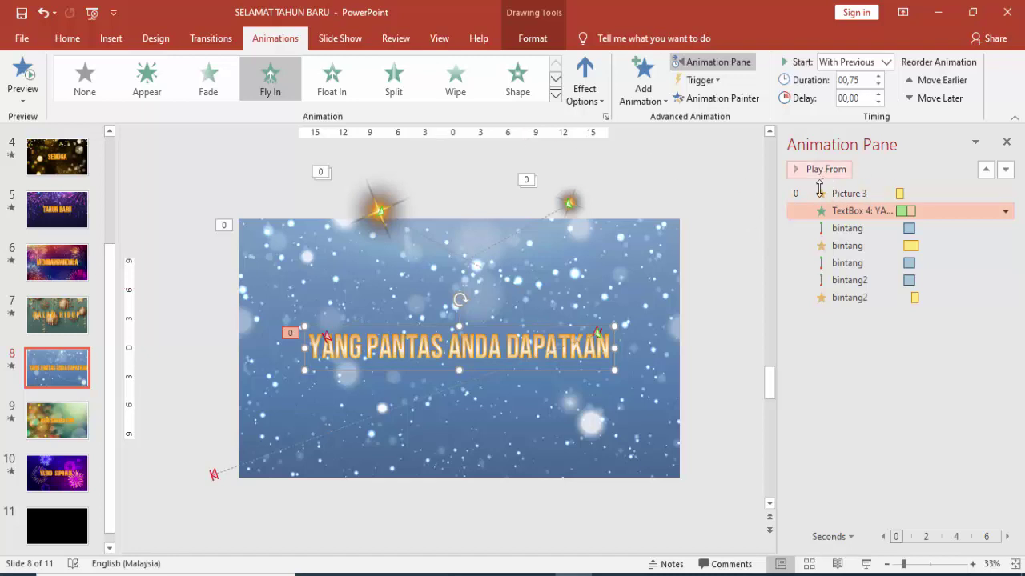
pyautogui.click(589, 94)
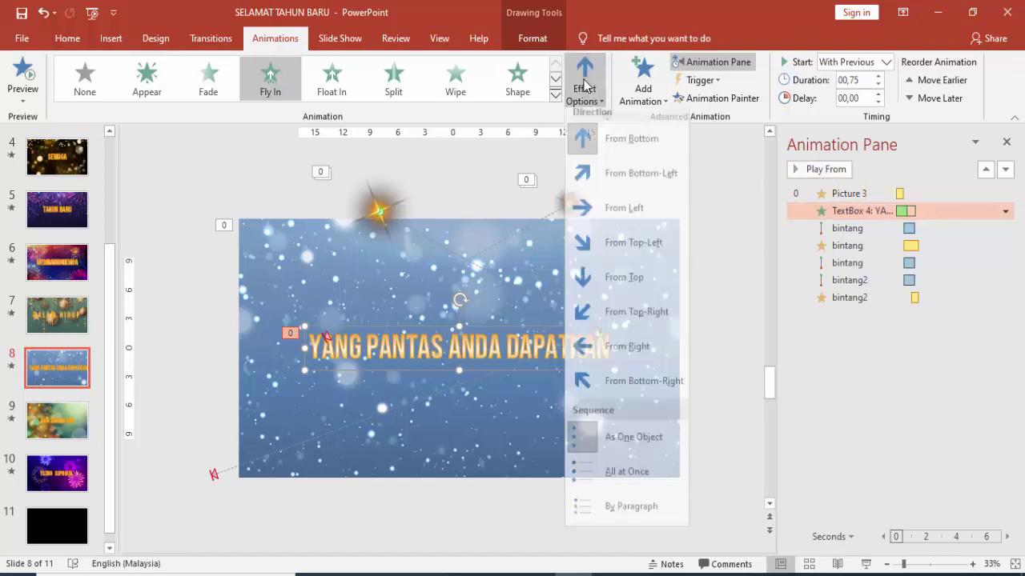
pyautogui.click(721, 165)
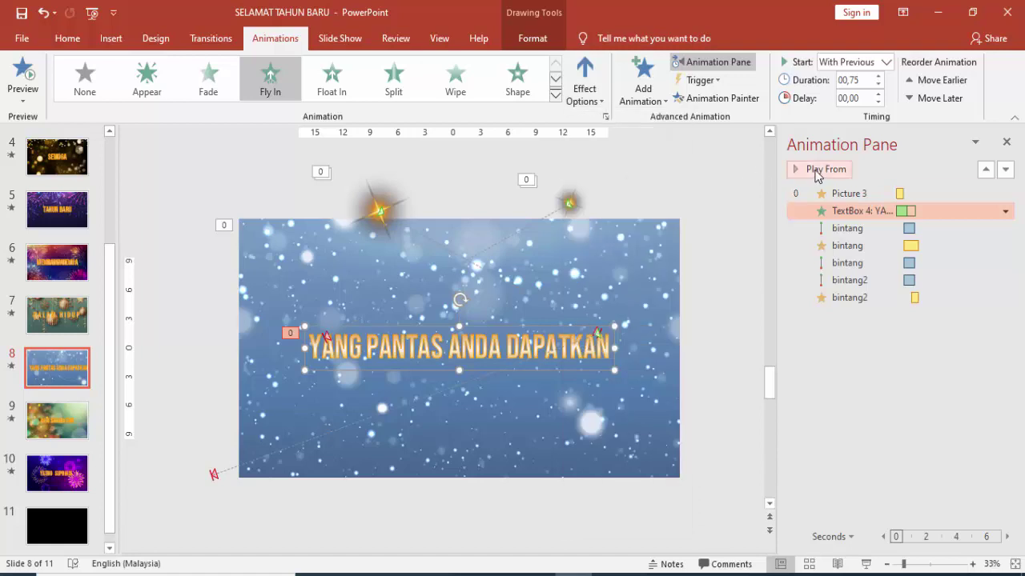
# - Set the headline's Fly In to animate text by word with 25% delay, then preview
pyautogui.doubleClick(900, 212)
pyautogui.click(622, 221)
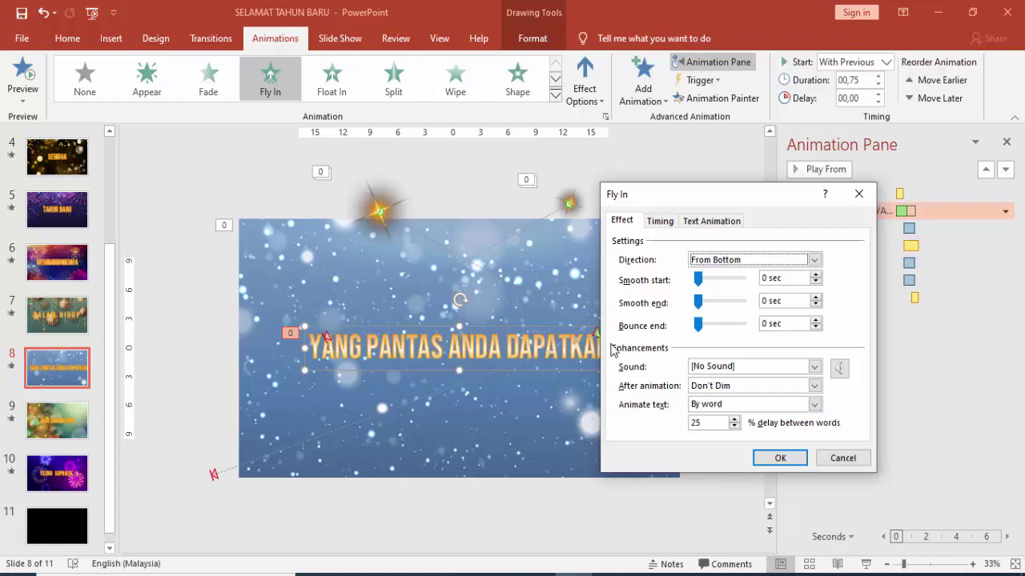
pyautogui.click(814, 404)
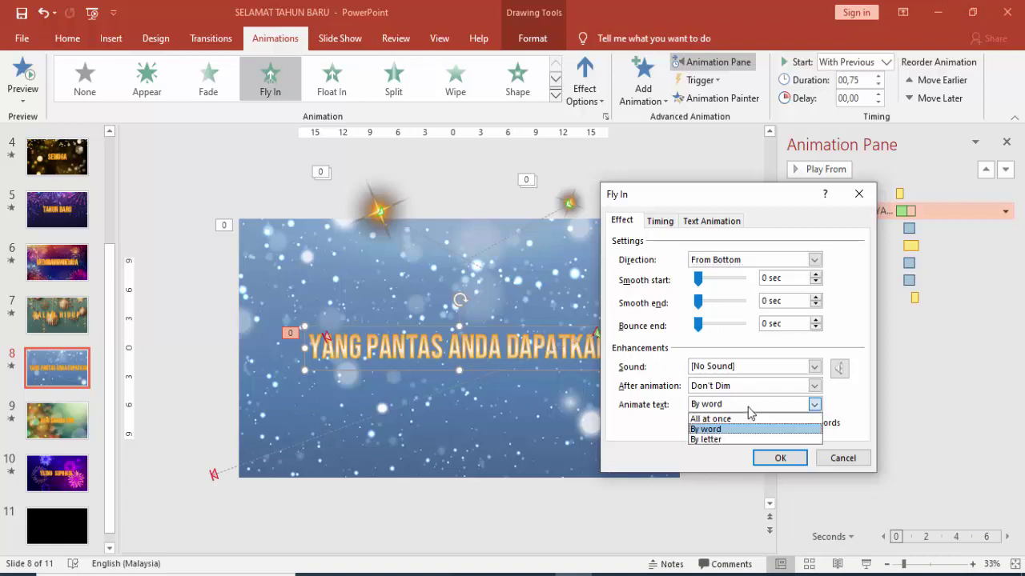
pyautogui.click(665, 433)
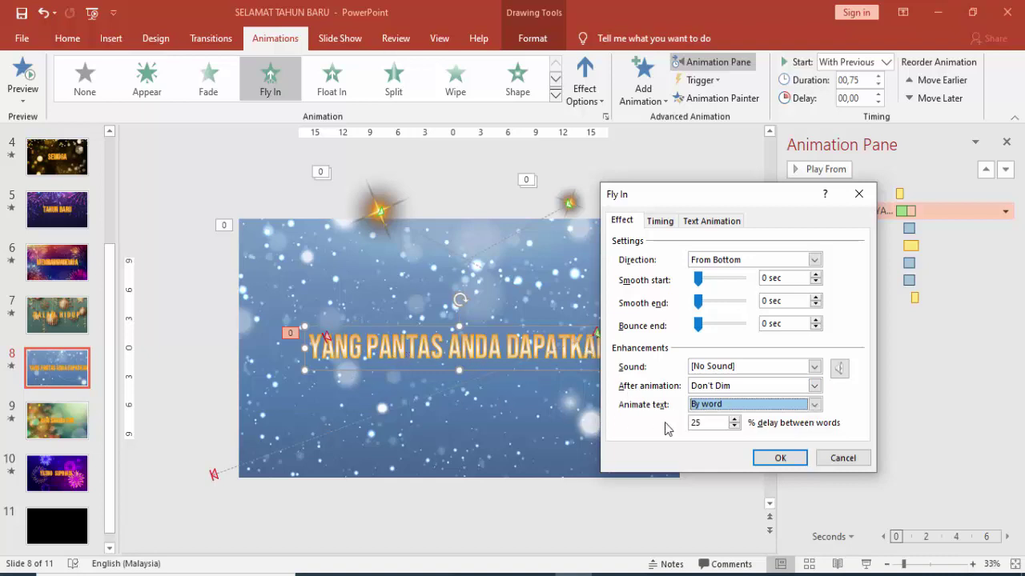
pyautogui.click(714, 422)
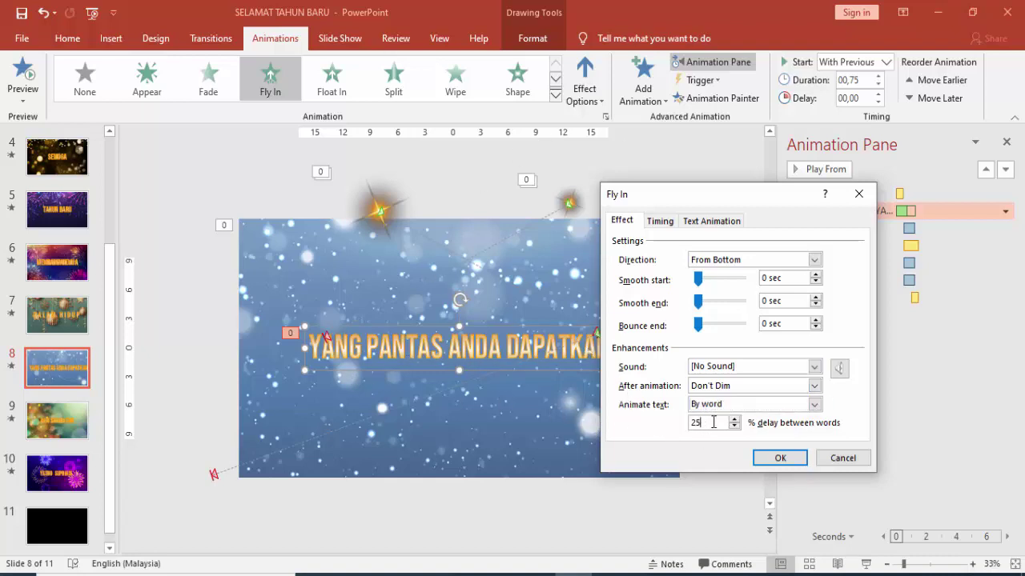
pyautogui.click(777, 458)
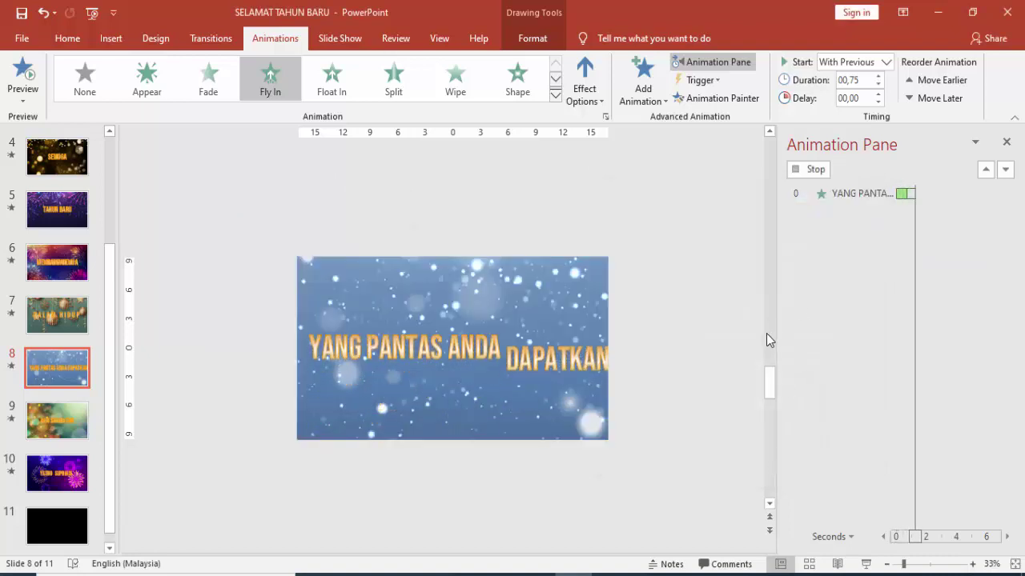
# - Select the left star picture on slide 8 and look over its formatting options
pyautogui.click(568, 204)
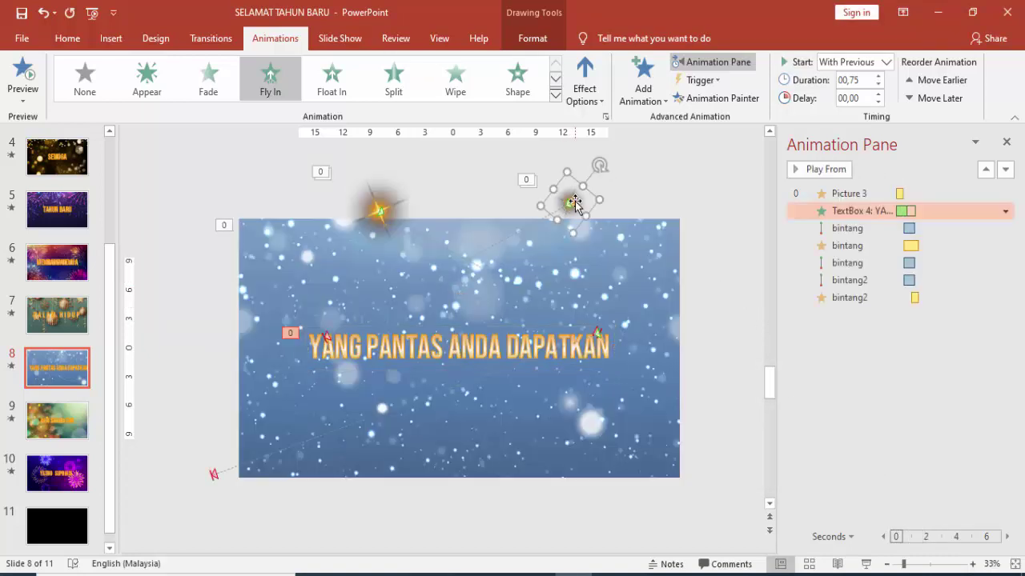
pyautogui.click(381, 210)
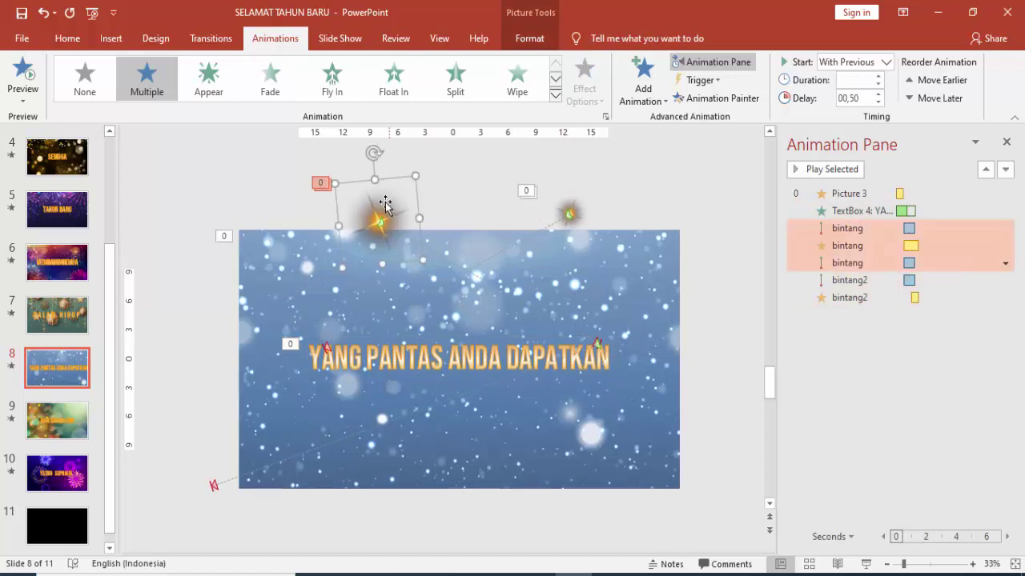
pyautogui.click(569, 217)
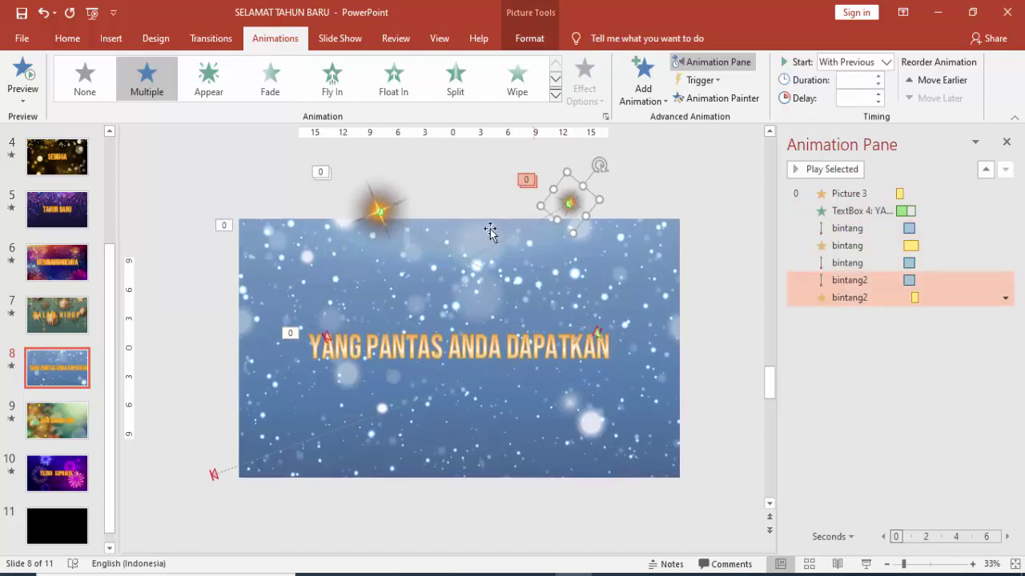
pyautogui.click(386, 212)
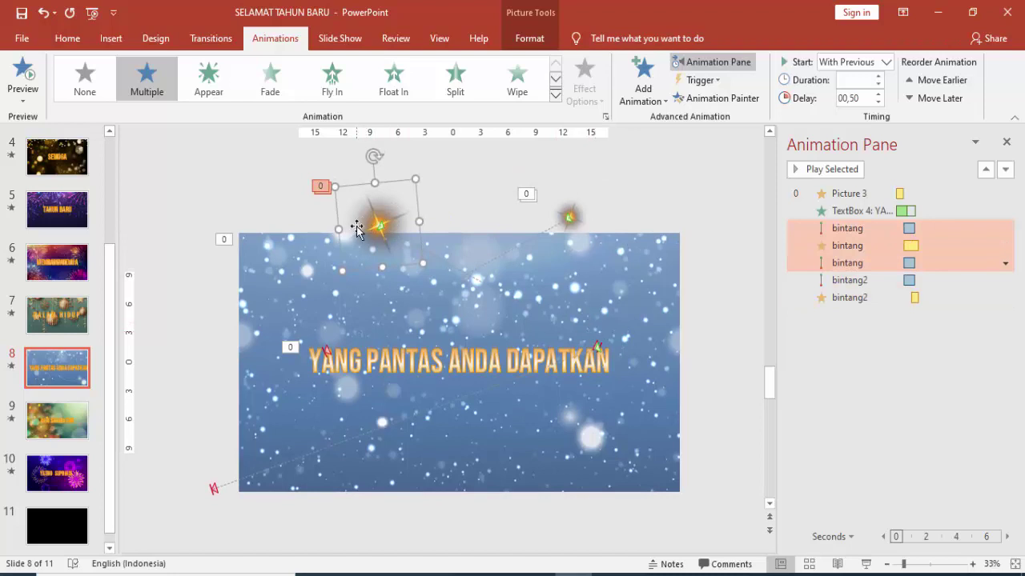
pyautogui.click(383, 228)
pyautogui.doubleClick(383, 228)
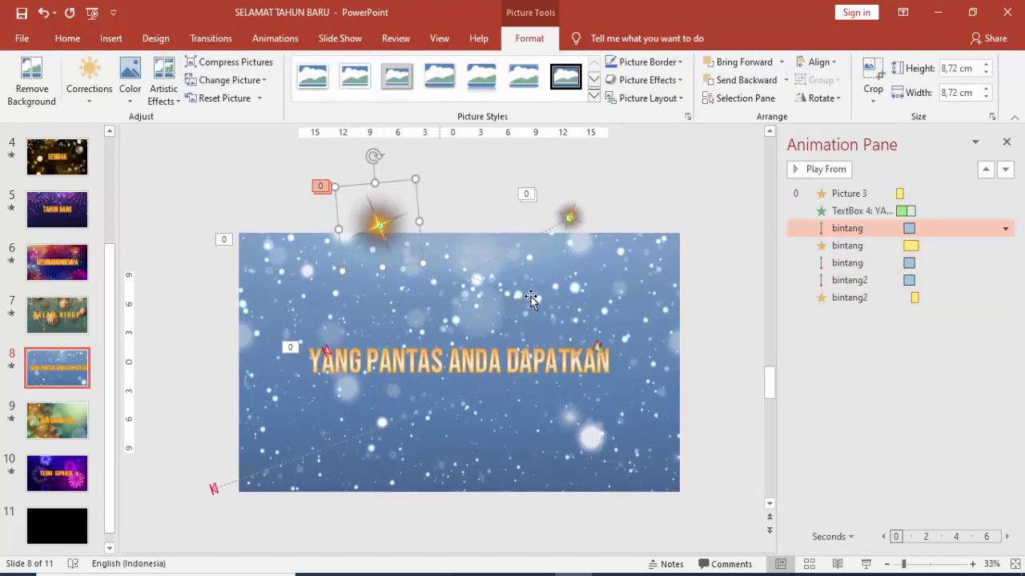
pyautogui.click(598, 337)
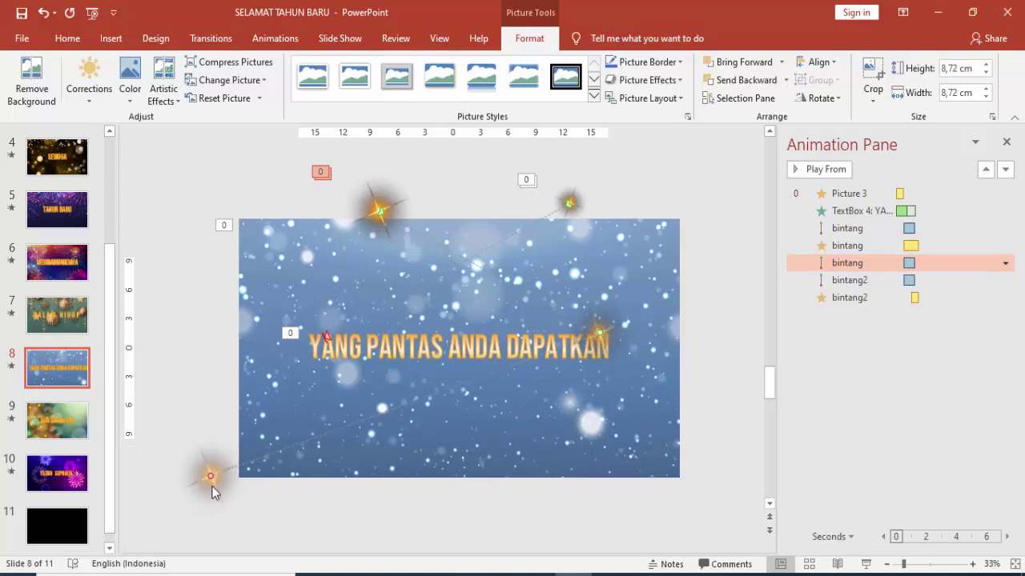
# - Keep the top-right star's Lines path Down, preview it, extend its end rightward, then open slide 9
pyautogui.click(570, 203)
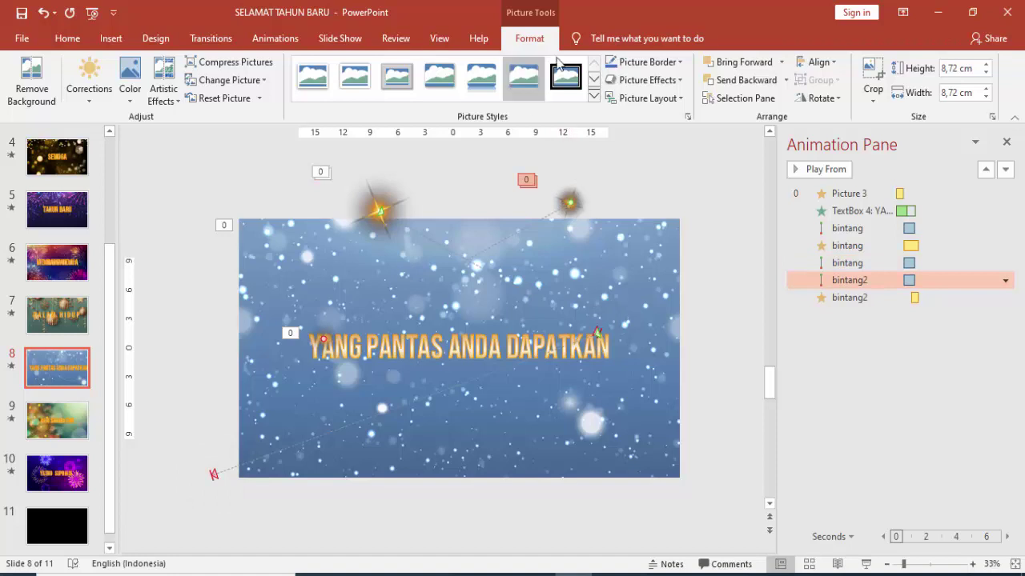
pyautogui.click(275, 39)
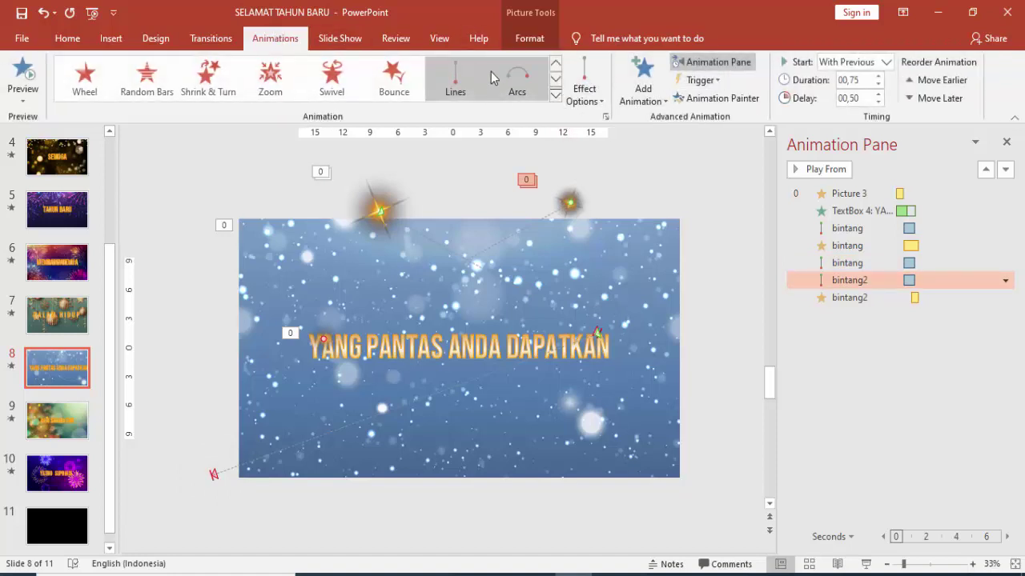
pyautogui.click(596, 85)
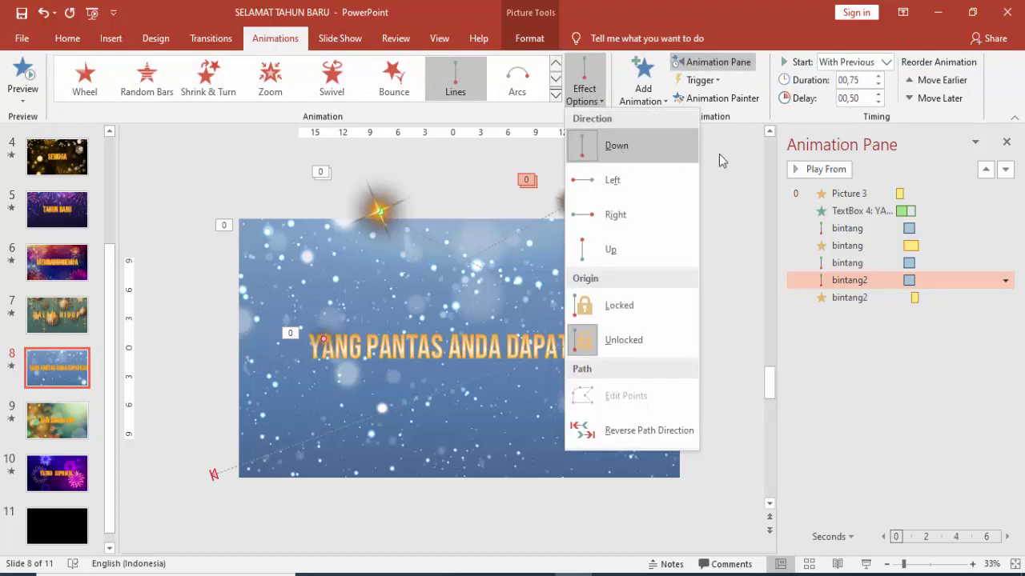
pyautogui.click(719, 160)
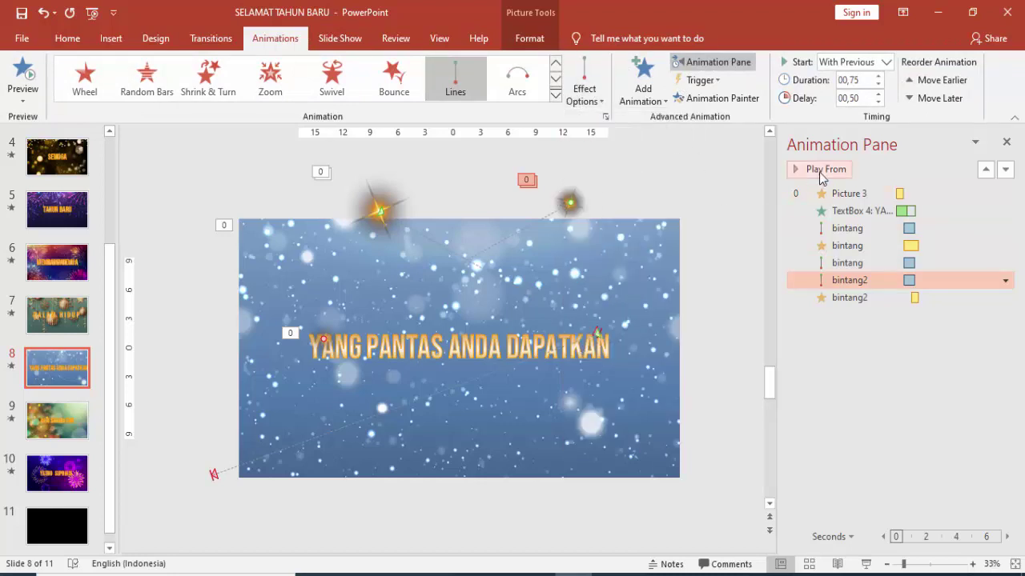
pyautogui.click(819, 170)
pyautogui.moveTo(321, 340); pyautogui.dragTo(392, 333)
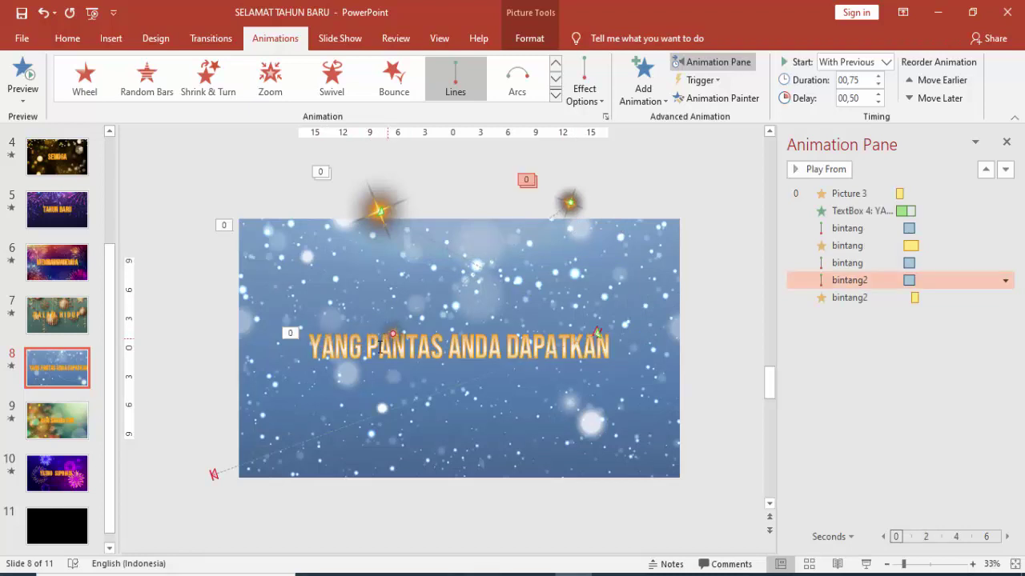
pyautogui.click(756, 239)
pyautogui.click(62, 426)
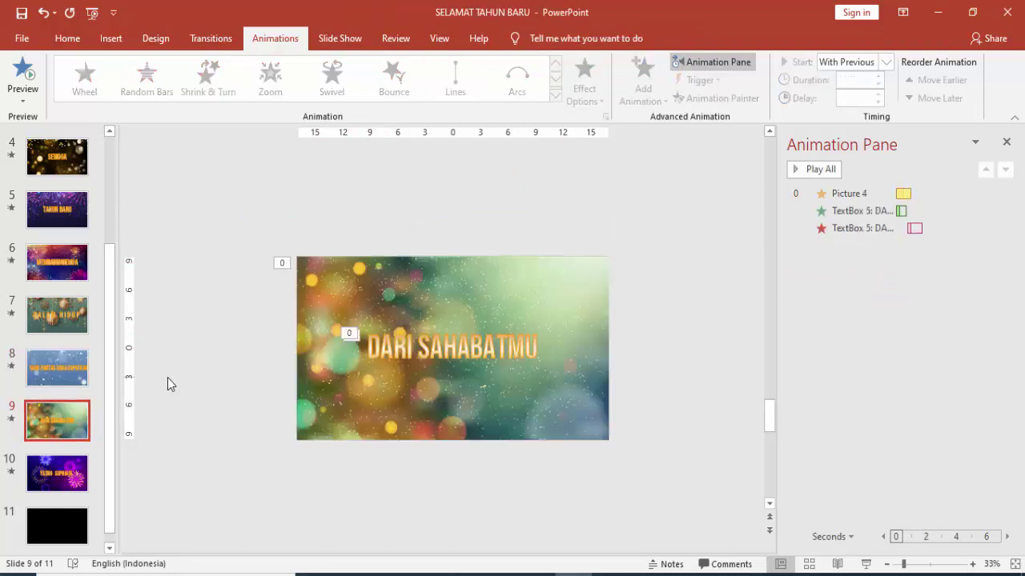
# - Check the bokeh picture's Grow/Shrink settings, preview slide 9, then select the DARI SAHABATMU text
pyautogui.click(579, 274)
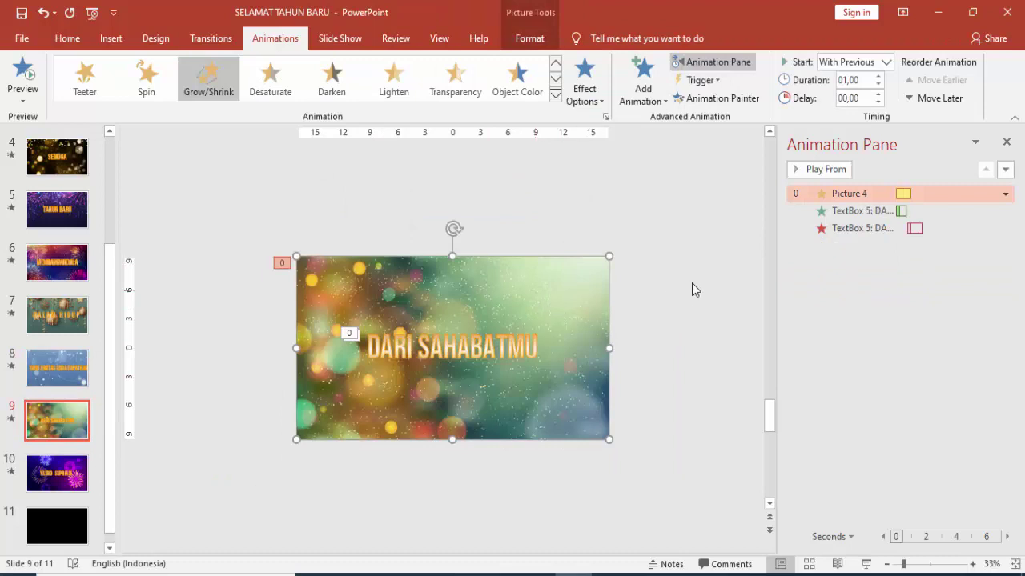
pyautogui.doubleClick(904, 194)
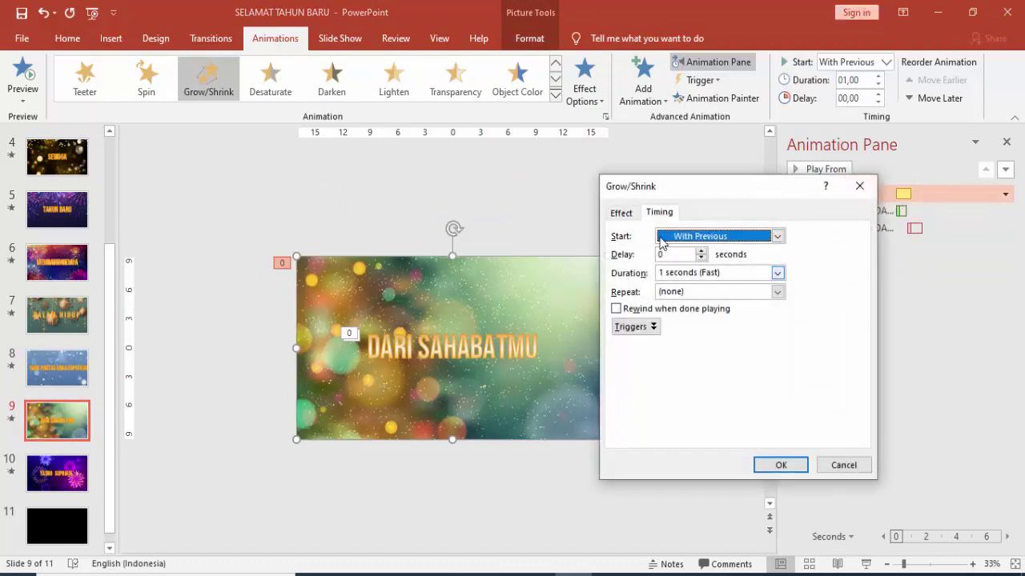
pyautogui.click(621, 212)
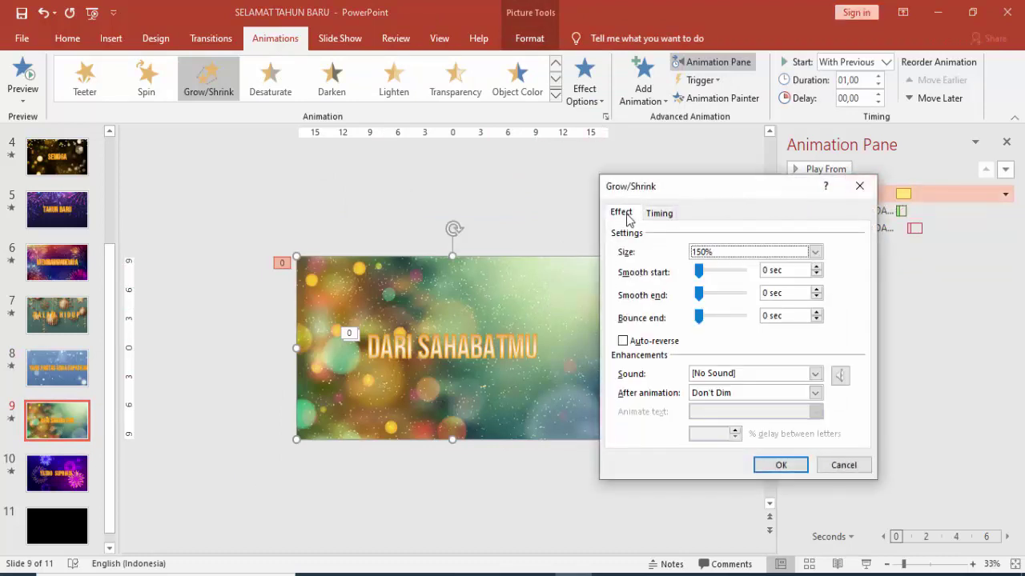
pyautogui.click(779, 464)
pyautogui.click(831, 178)
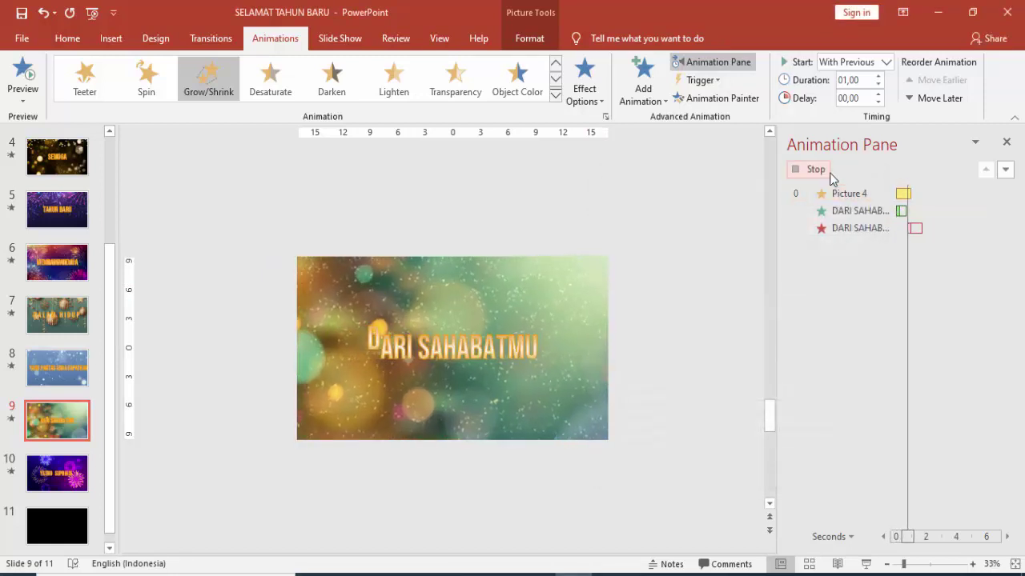
pyautogui.click(503, 338)
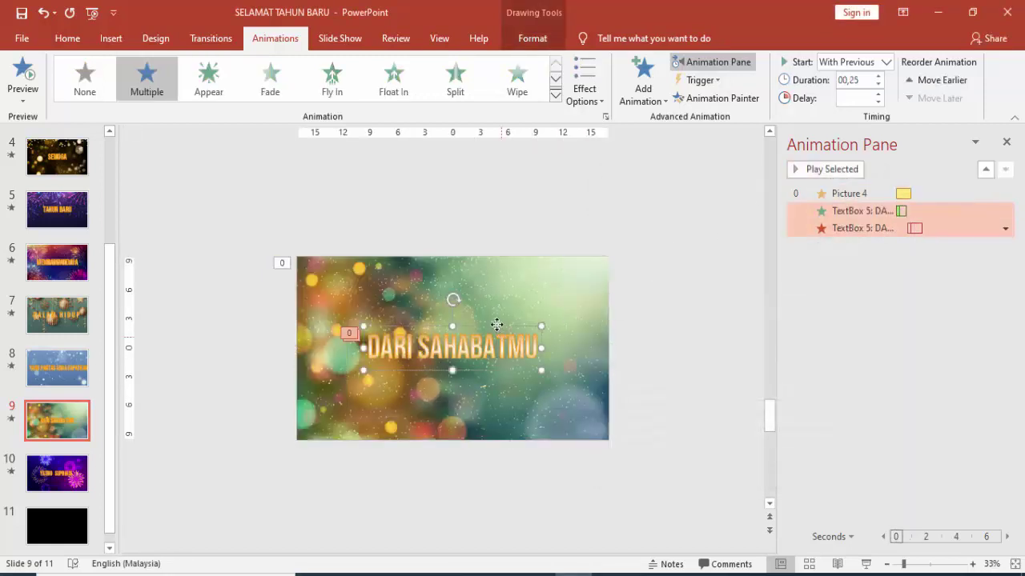
# - Make DARI SAHABATMU's Fly In come From Right, animating by letter with 15% delay
pyautogui.click(875, 210)
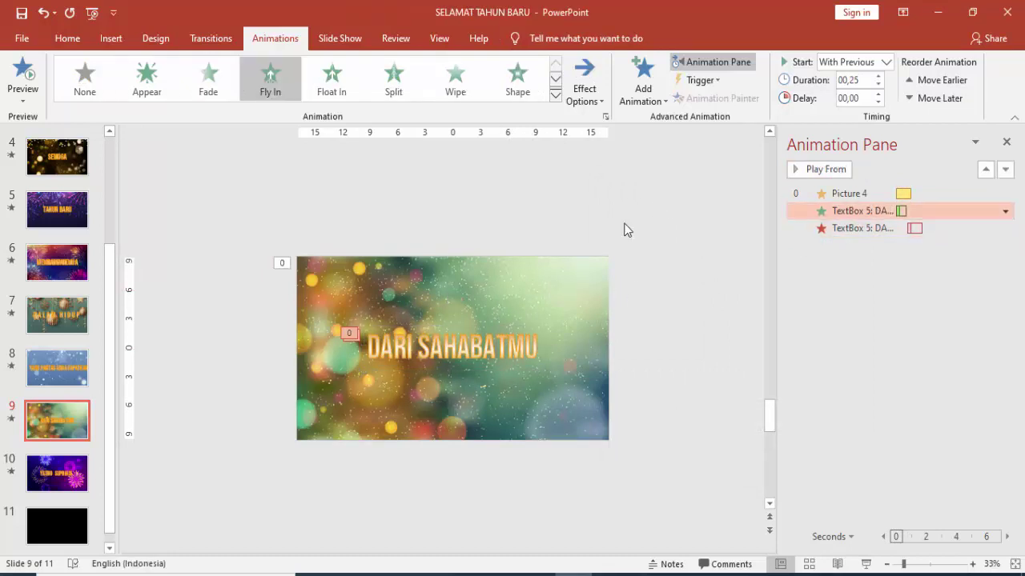
pyautogui.click(508, 333)
pyautogui.click(507, 328)
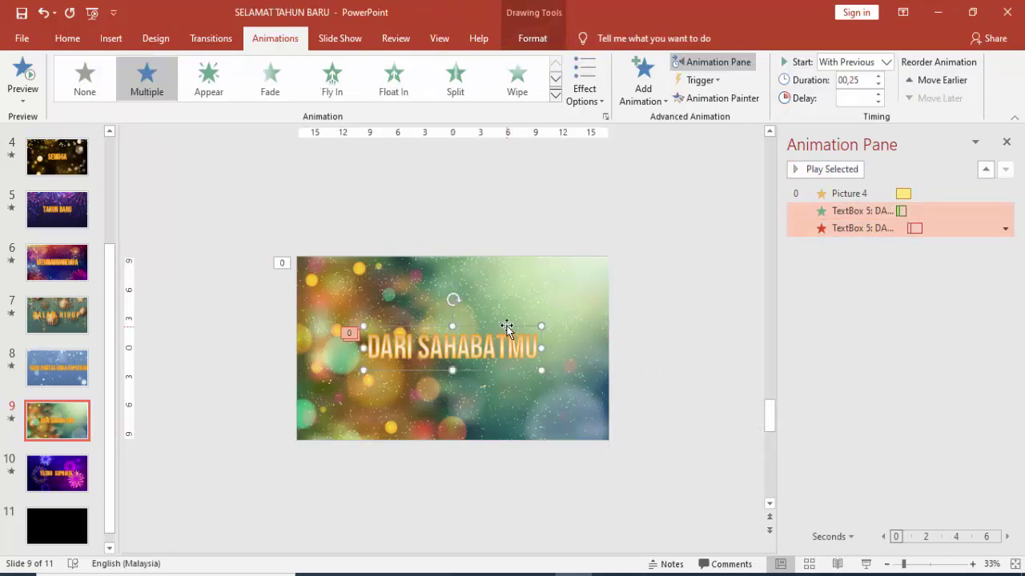
pyautogui.click(853, 210)
pyautogui.click(598, 69)
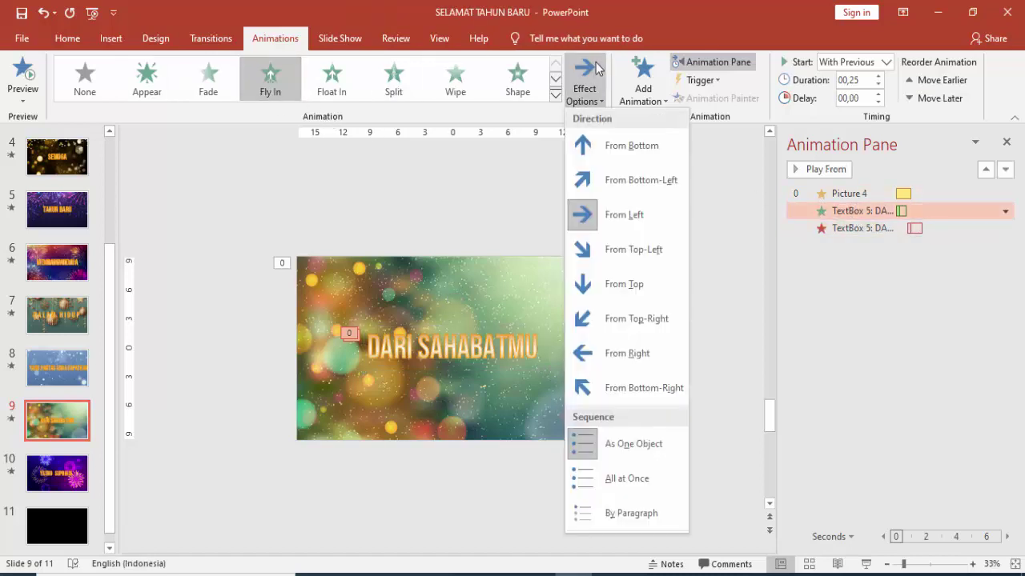
pyautogui.click(615, 347)
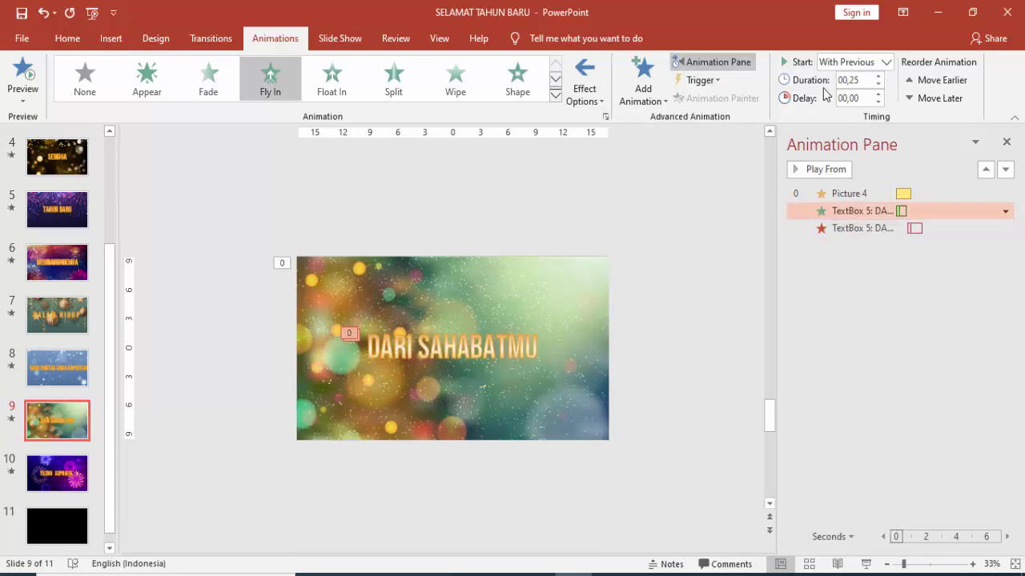
pyautogui.doubleClick(888, 212)
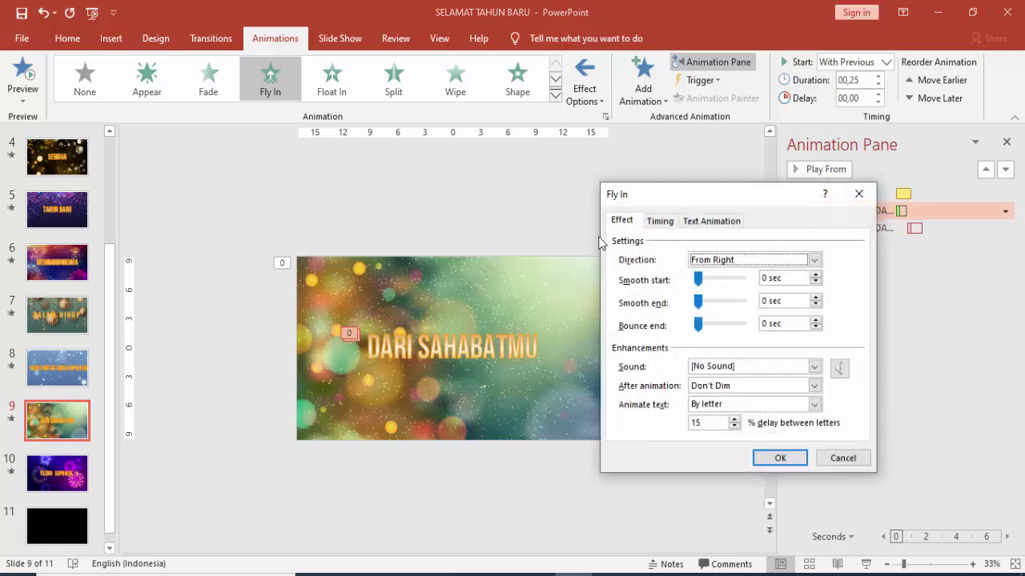
pyautogui.click(714, 423)
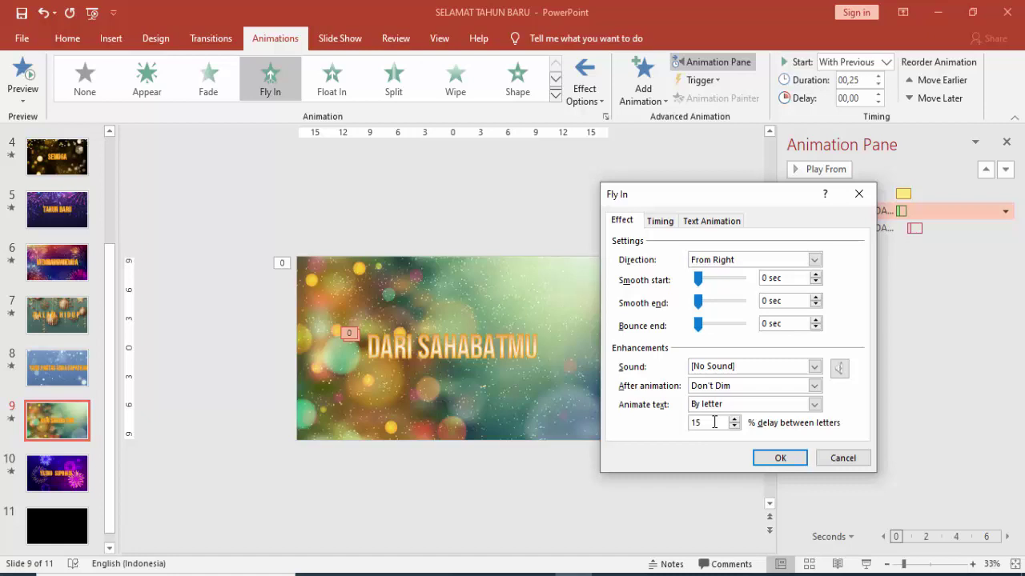
pyautogui.click(771, 460)
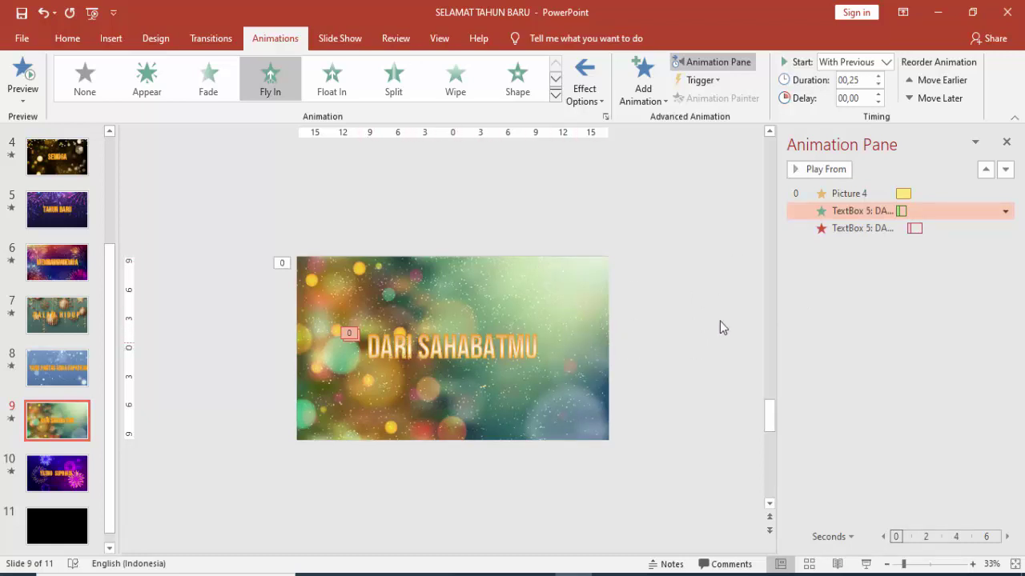
# - Preview and review the DARI SAHABATMU Fly Out (To Top, by letter, 25% delay), then open slide 10
pyautogui.click(849, 228)
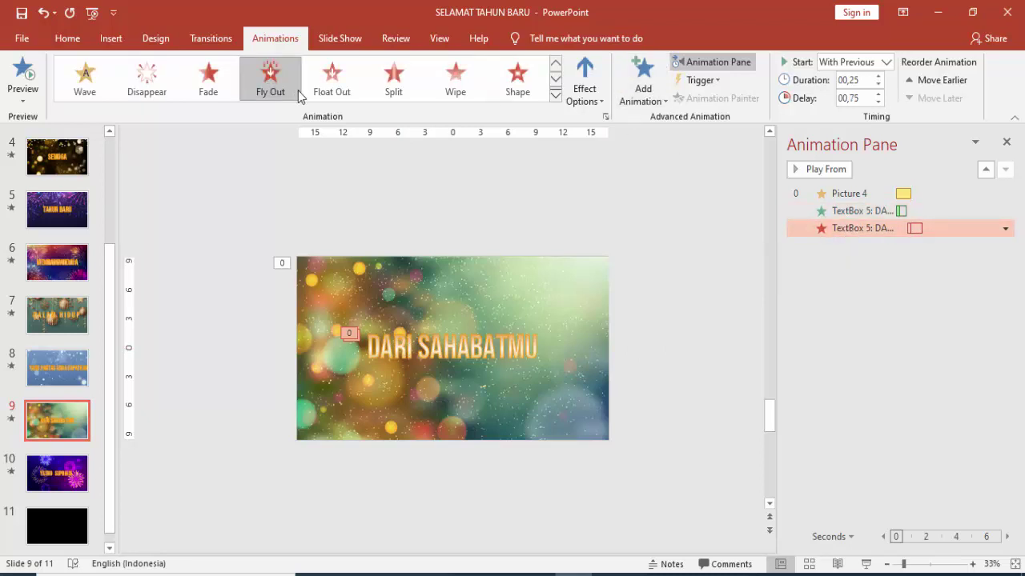
pyautogui.click(837, 170)
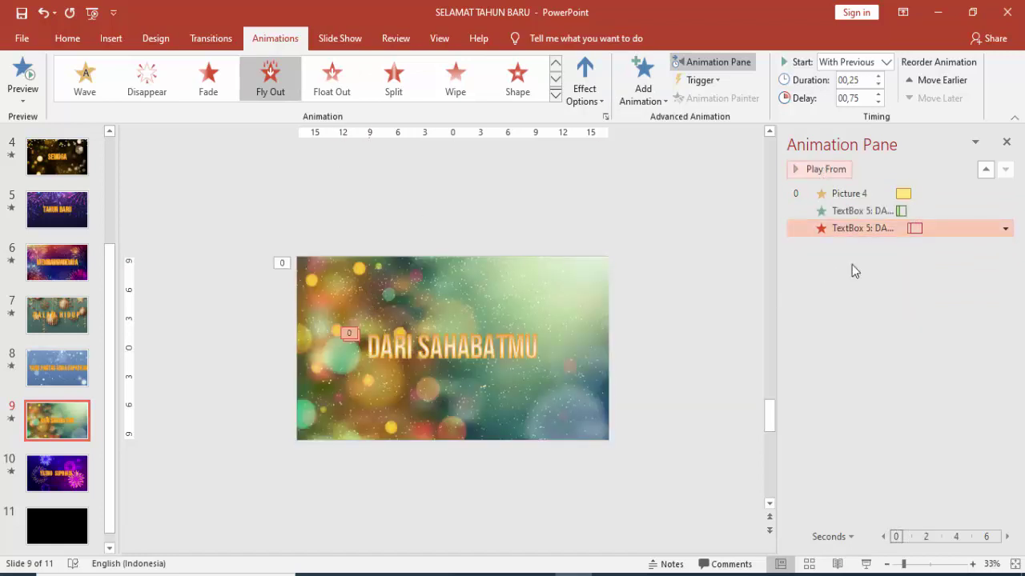
pyautogui.doubleClick(915, 228)
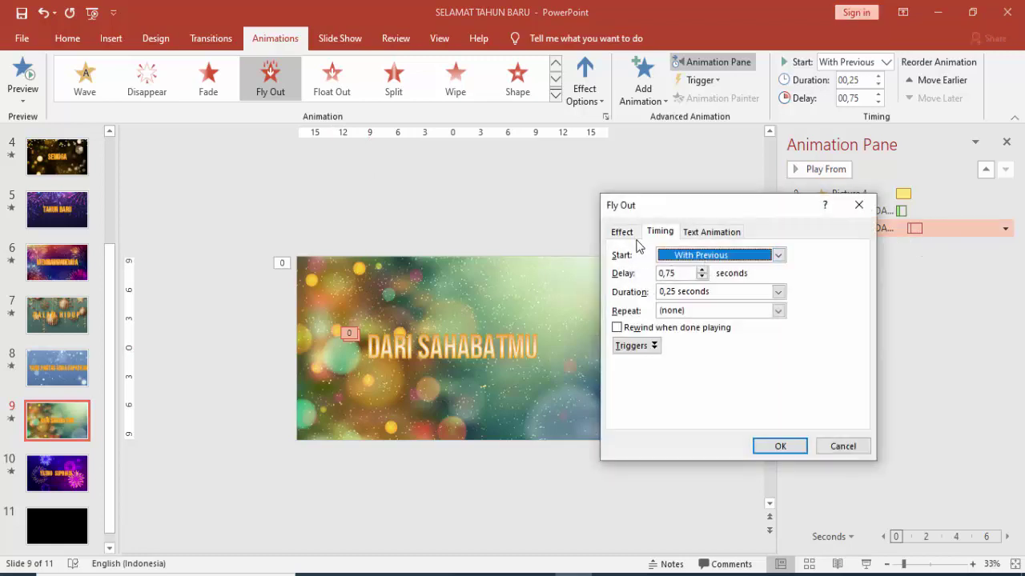
pyautogui.click(632, 235)
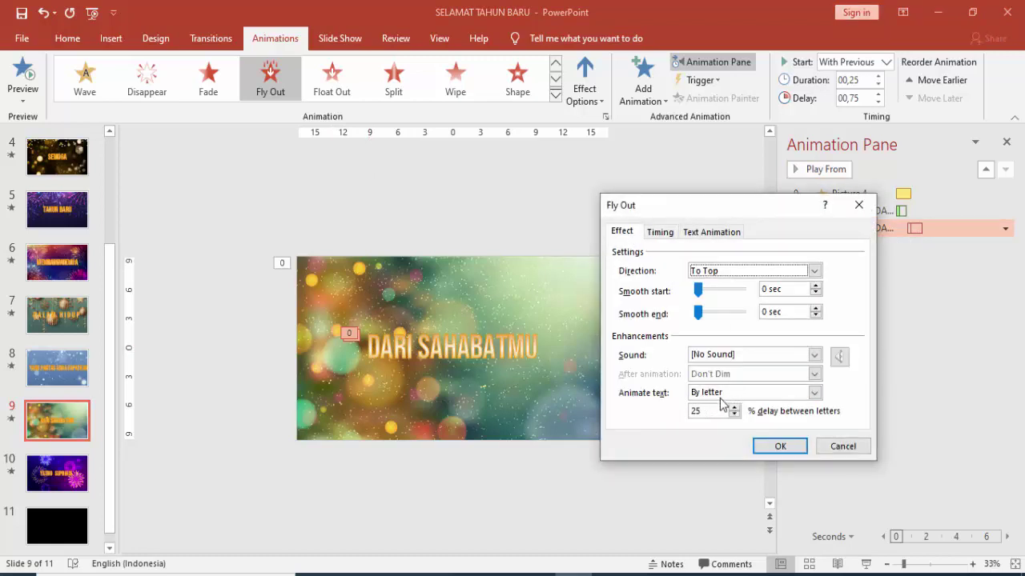
pyautogui.click(777, 446)
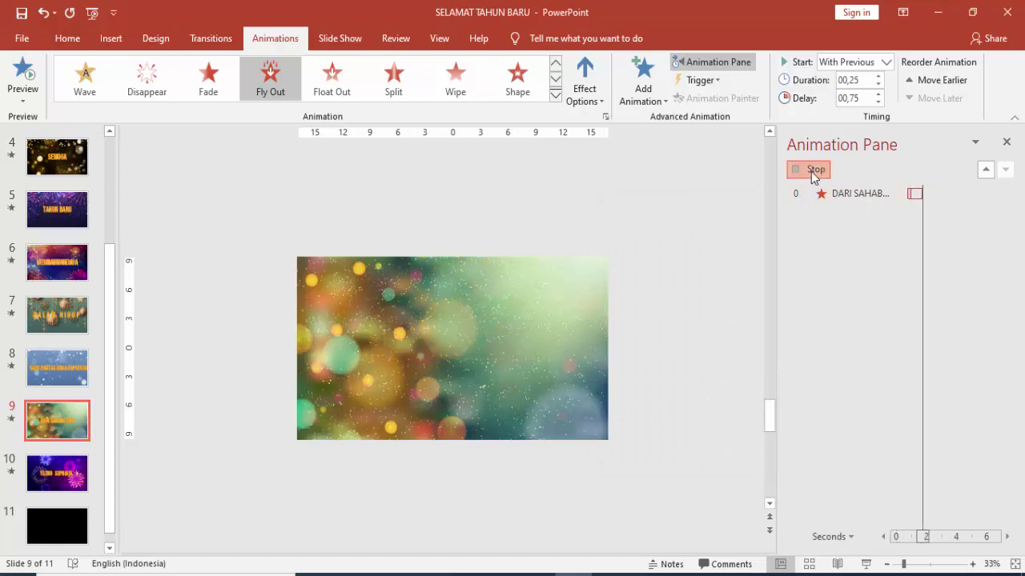
pyautogui.click(811, 171)
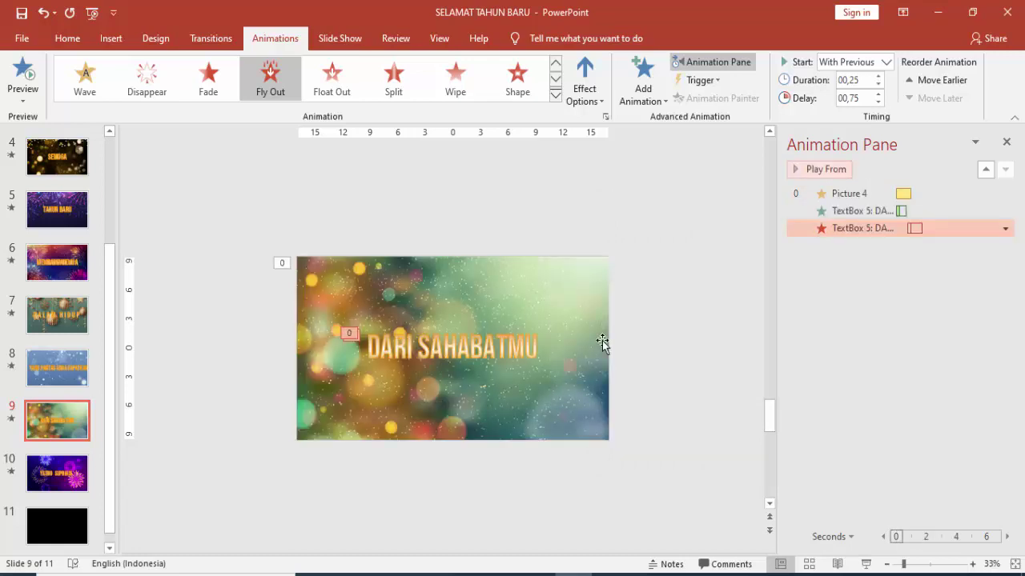
pyautogui.click(61, 470)
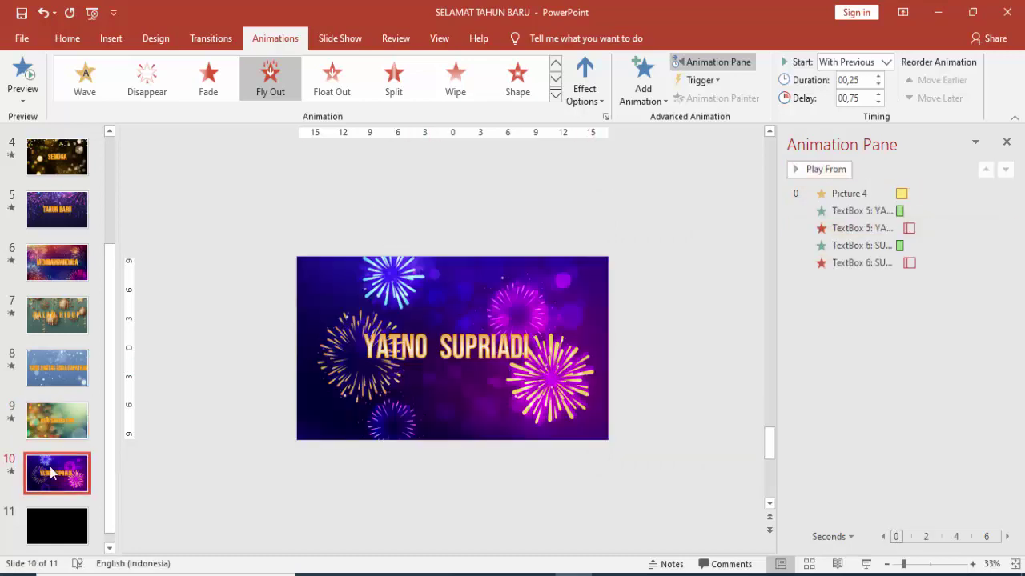
pyautogui.click(552, 364)
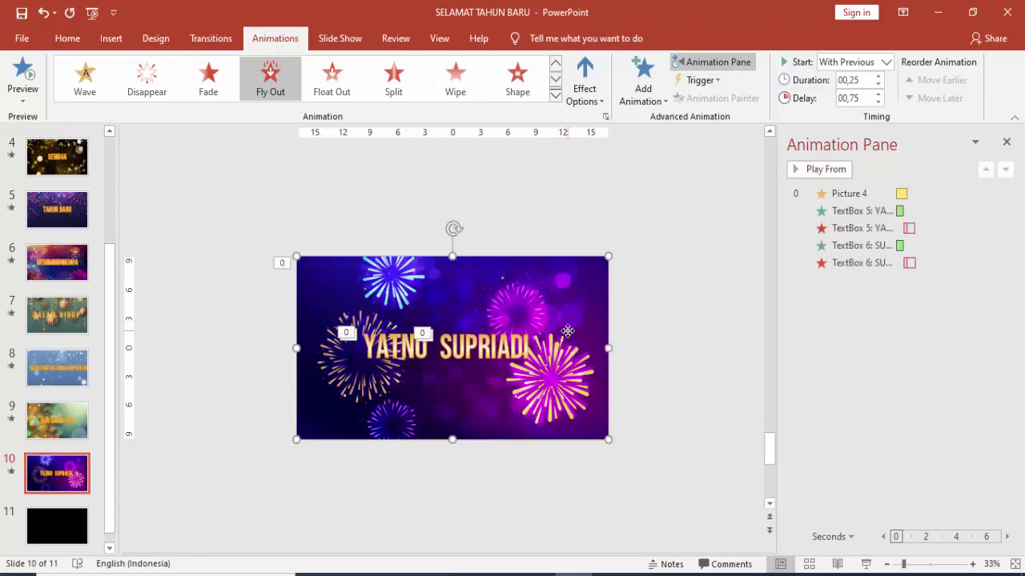
pyautogui.click(871, 194)
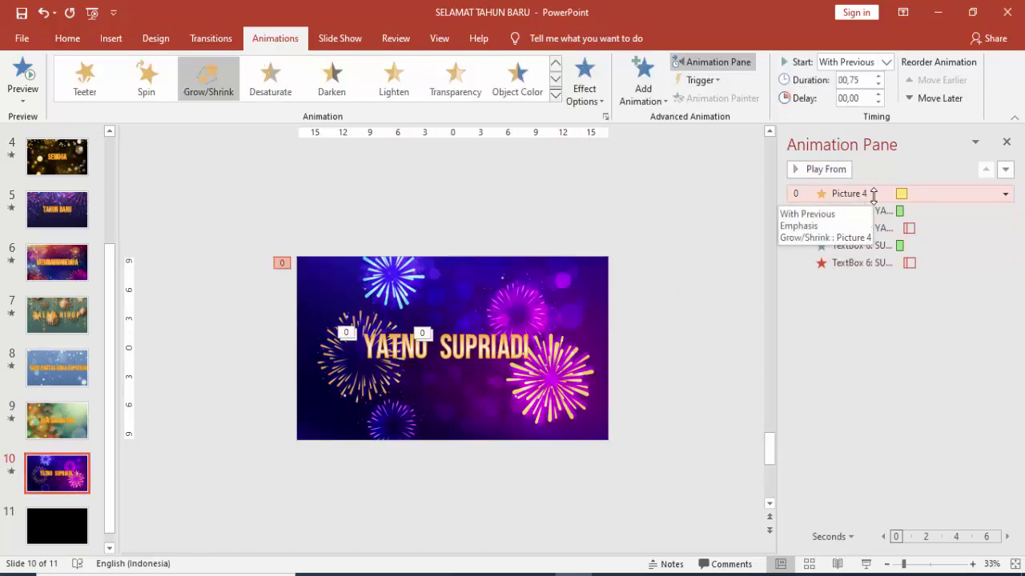
pyautogui.doubleClick(873, 194)
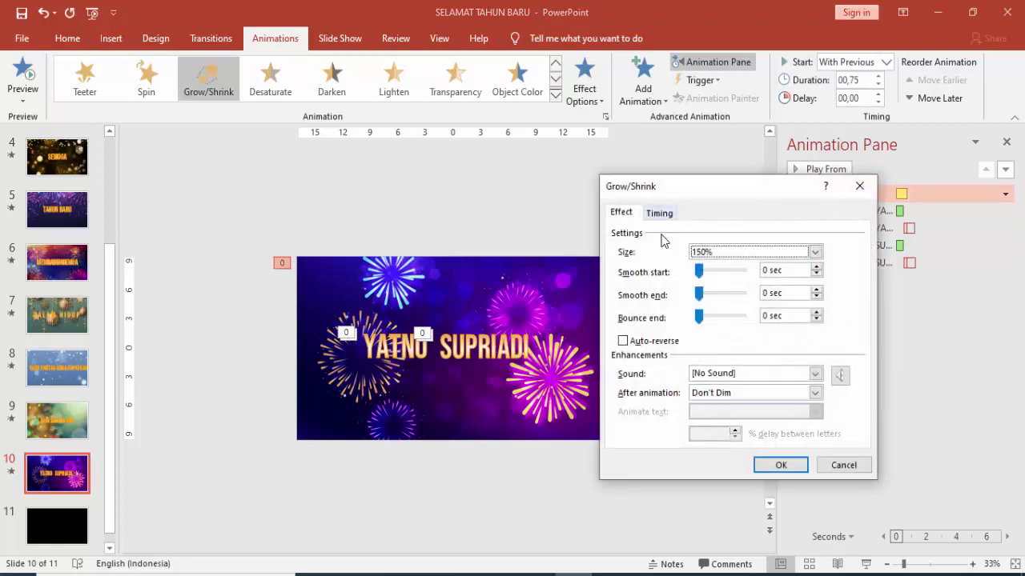
pyautogui.click(780, 465)
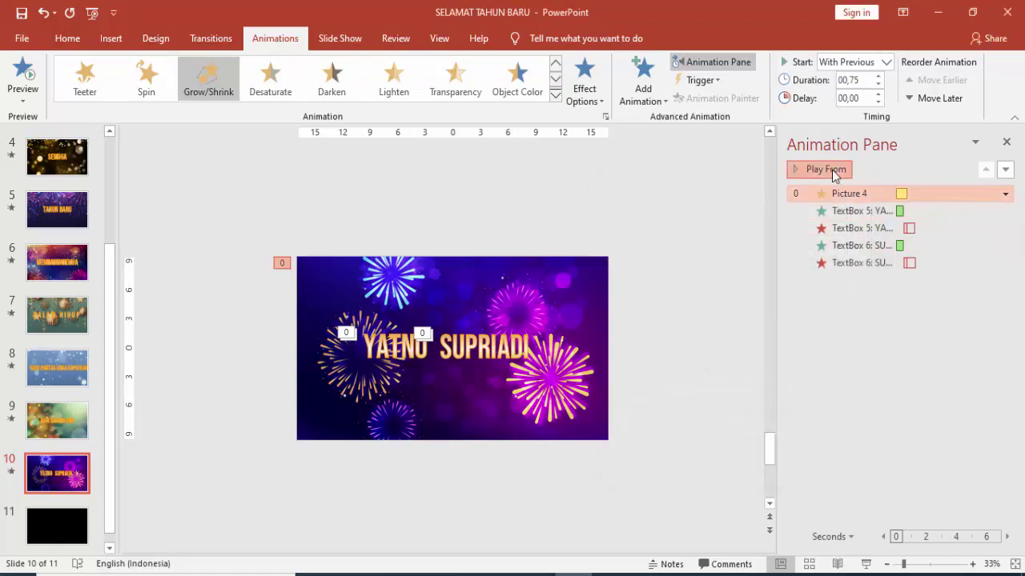
pyautogui.click(831, 170)
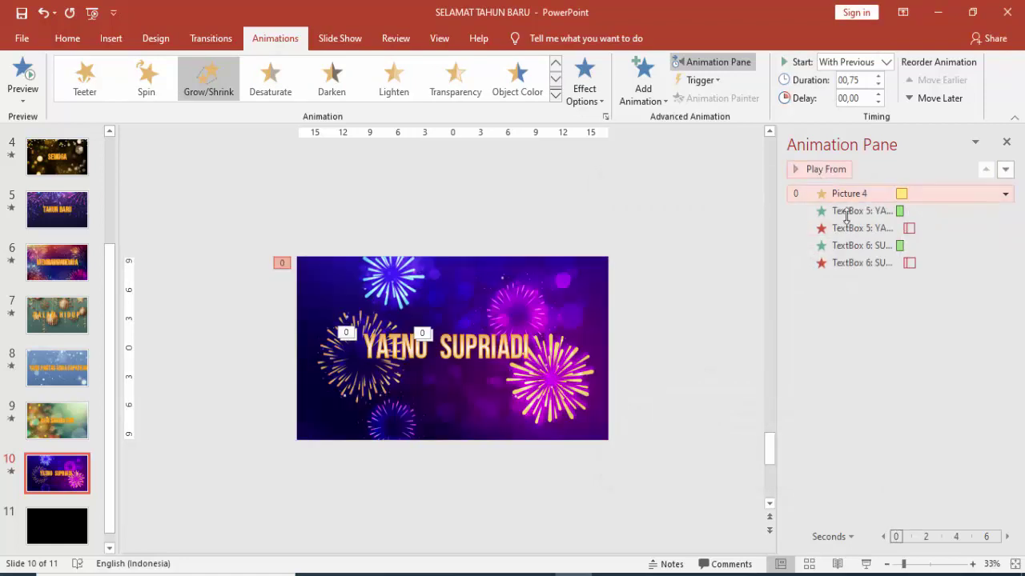
pyautogui.click(857, 212)
# - Nudge the YATNO and SUPRIADI text boxes slightly to the right on slide 10
pyautogui.click(403, 352)
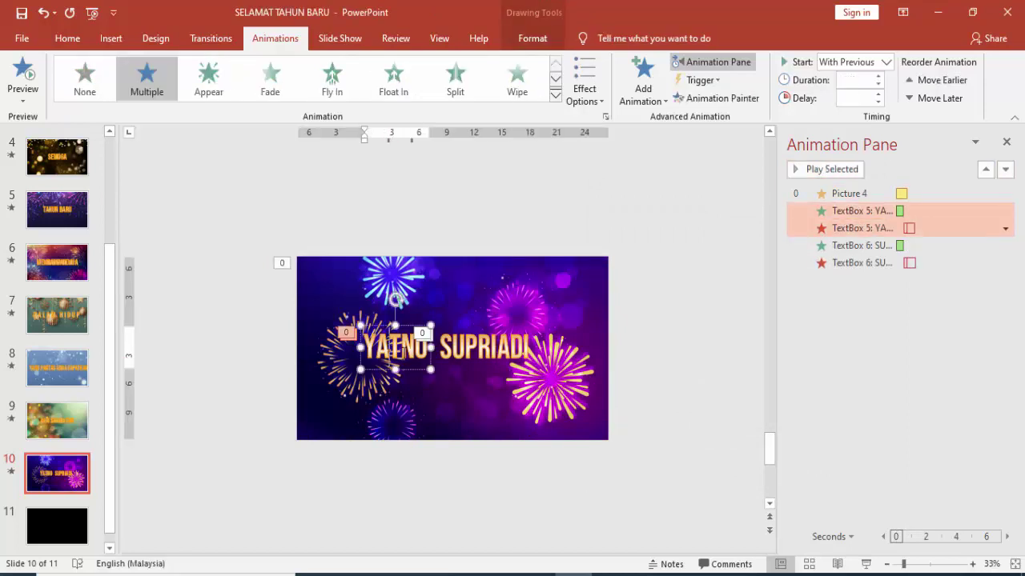
pyautogui.click(474, 342)
pyautogui.moveTo(472, 342)
pyautogui.mouseDown()
pyautogui.moveTo(484, 328)
pyautogui.moveTo(474, 328)
pyautogui.mouseUp()
pyautogui.moveTo(409, 325); pyautogui.dragTo(465, 326)
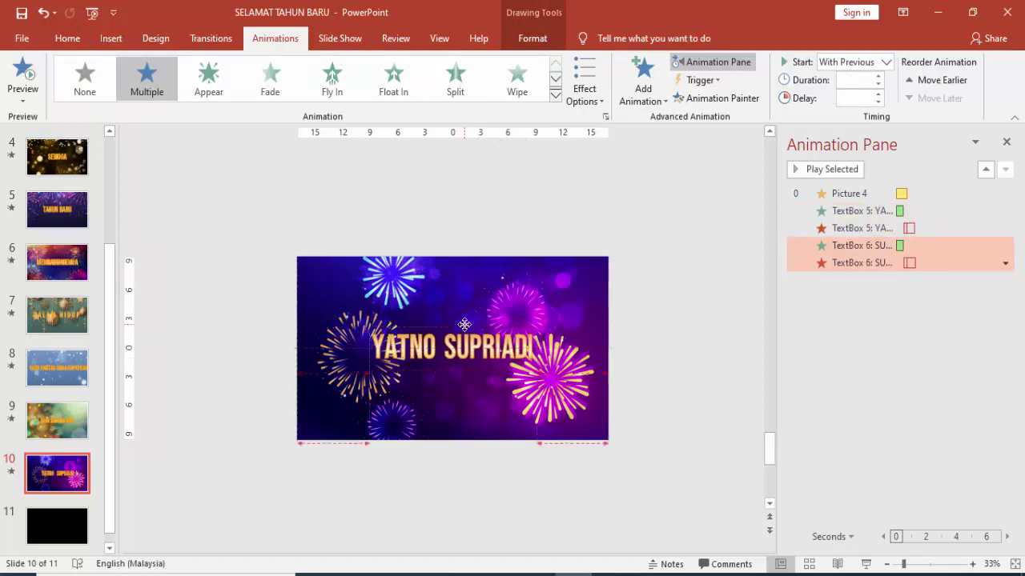
pyautogui.scroll(3, 464, 328)
# - Select the YATNO text's Compress entrance and Drop exit animations and preview the slide
pyautogui.click(382, 333)
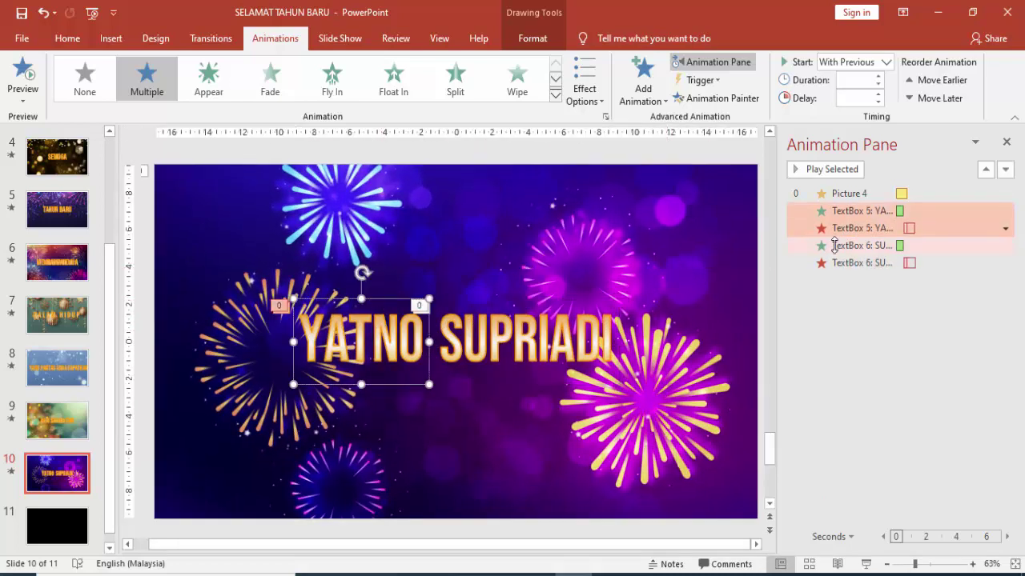
pyautogui.click(844, 212)
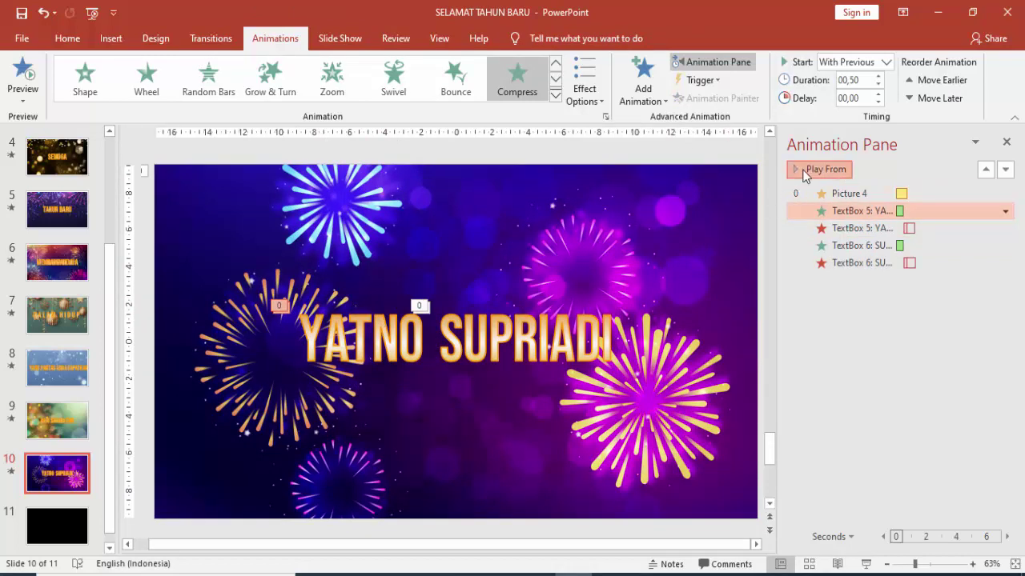
pyautogui.click(805, 174)
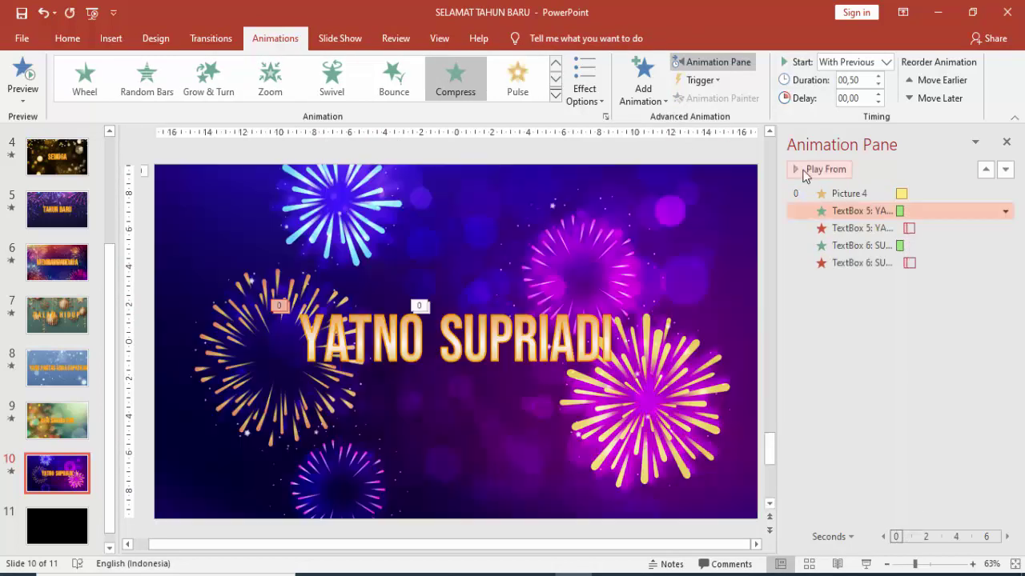
pyautogui.click(860, 228)
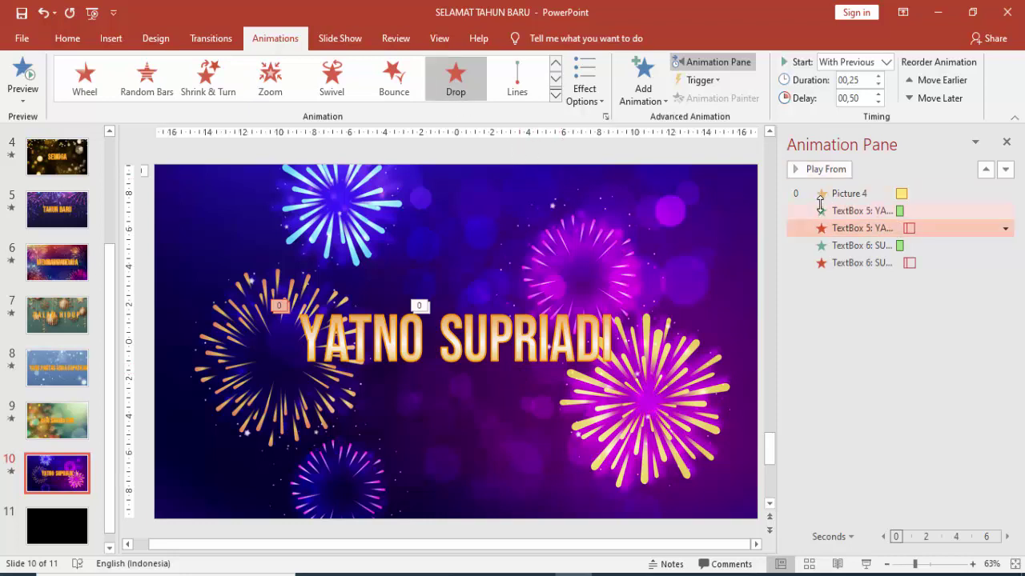
pyautogui.click(828, 171)
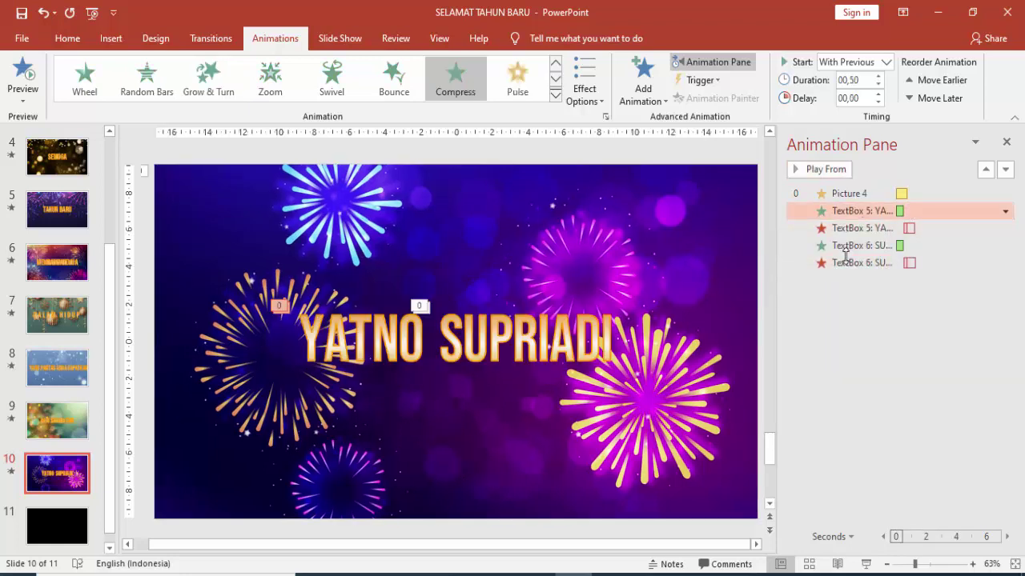
pyautogui.click(914, 231)
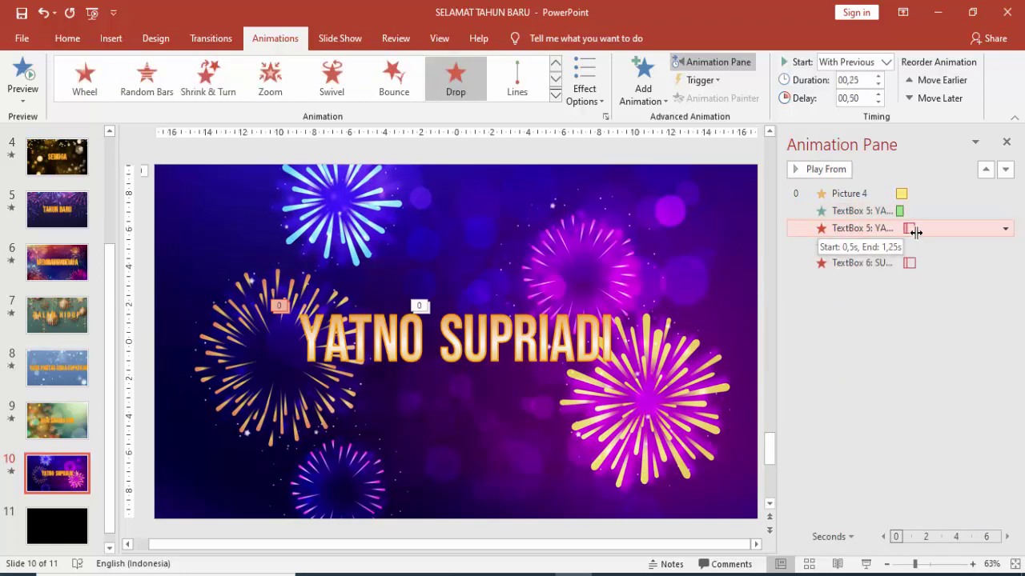
pyautogui.click(417, 346)
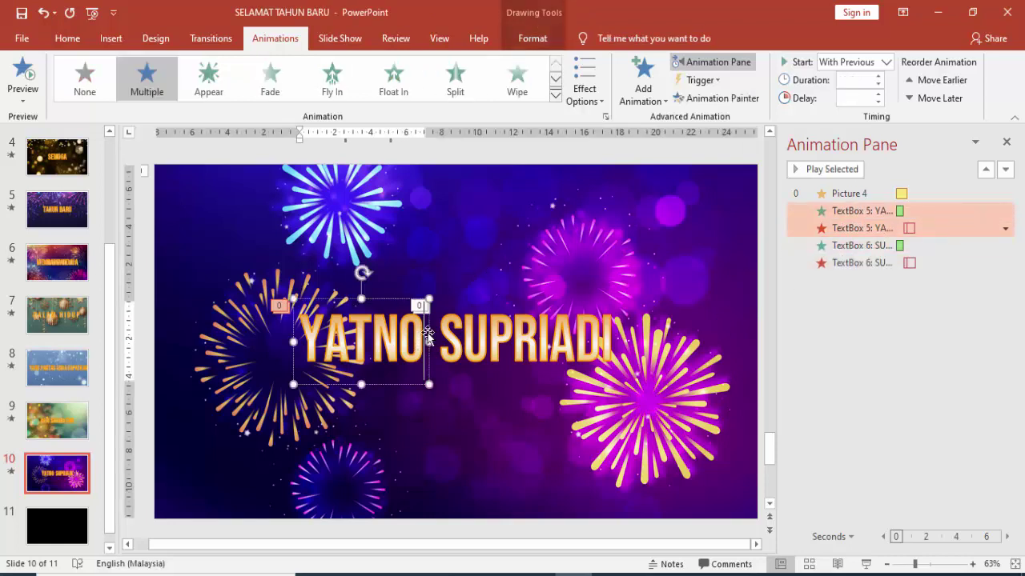
pyautogui.click(434, 335)
pyautogui.click(429, 333)
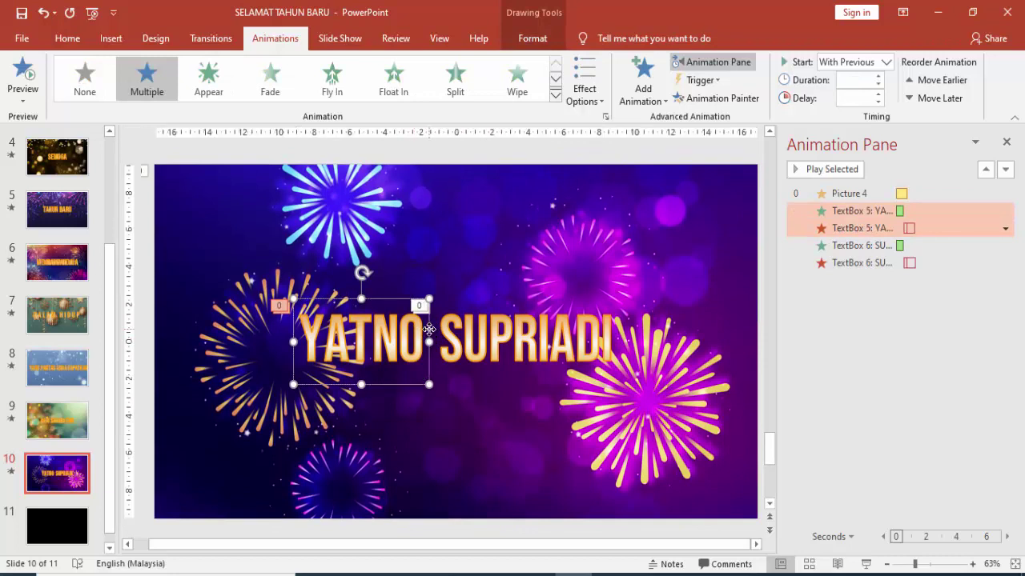
pyautogui.click(847, 232)
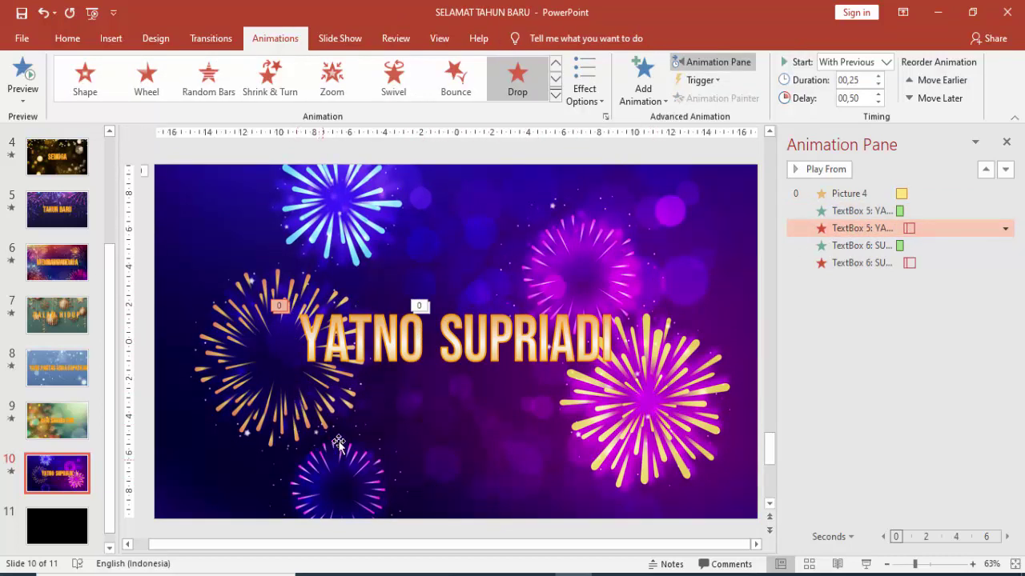
# - Preview the name text's Compress and Drop effects again, then go to the black slide 11
pyautogui.keyDown('ctrl'); pyautogui.scroll(-1, 473, 405); pyautogui.keyUp('ctrl')
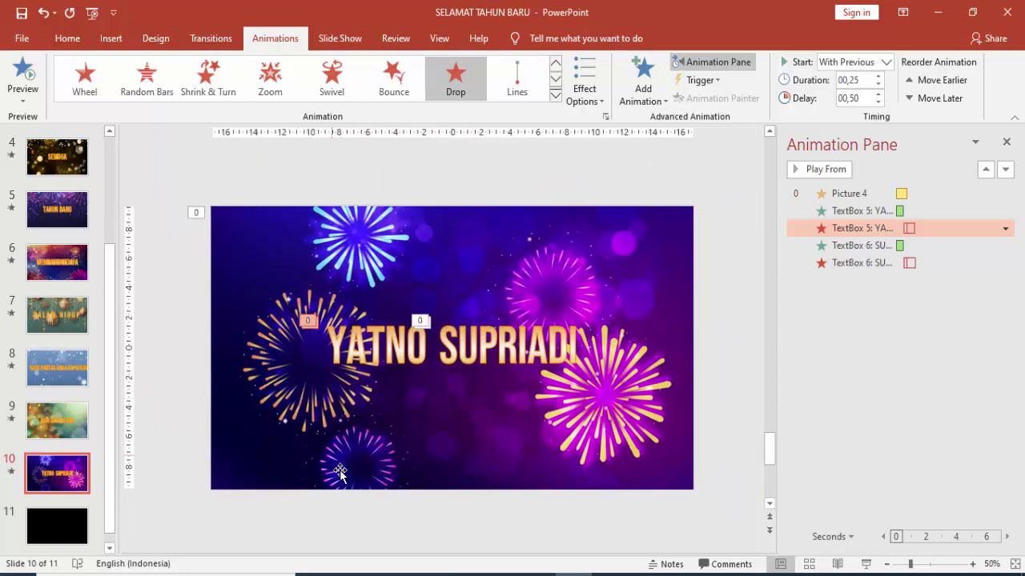
pyautogui.click(839, 211)
pyautogui.click(833, 170)
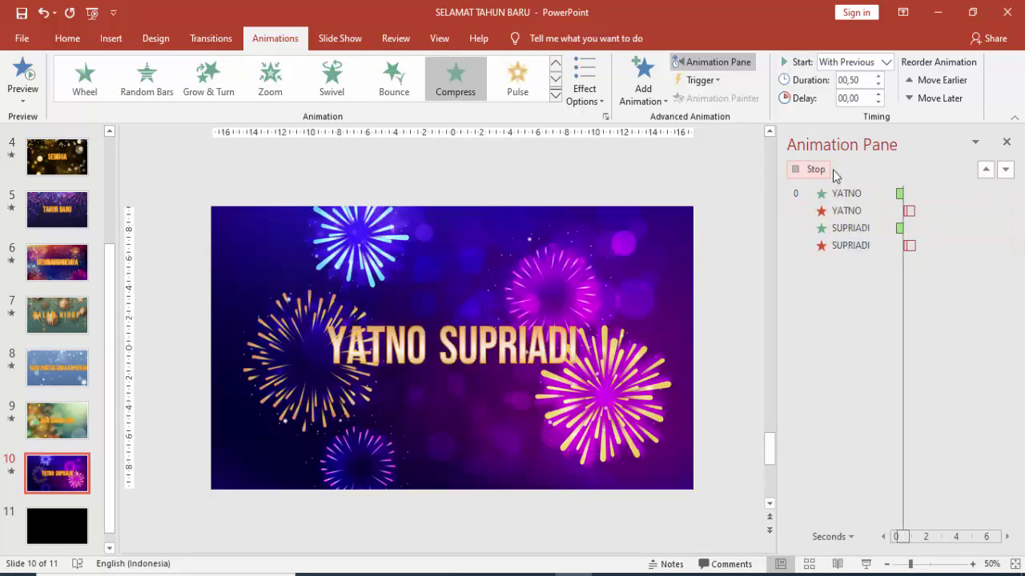
pyautogui.click(865, 228)
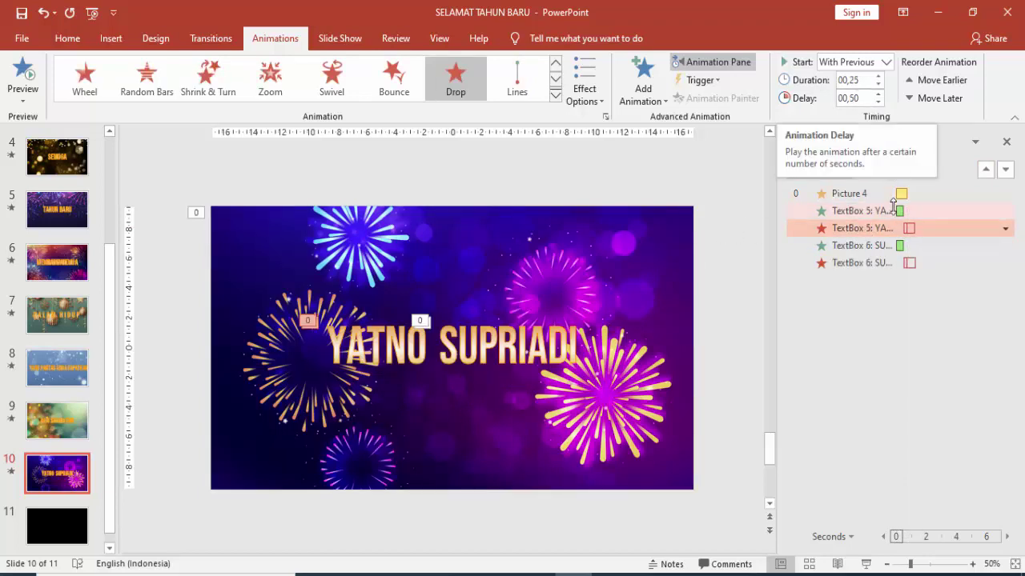
pyautogui.click(51, 532)
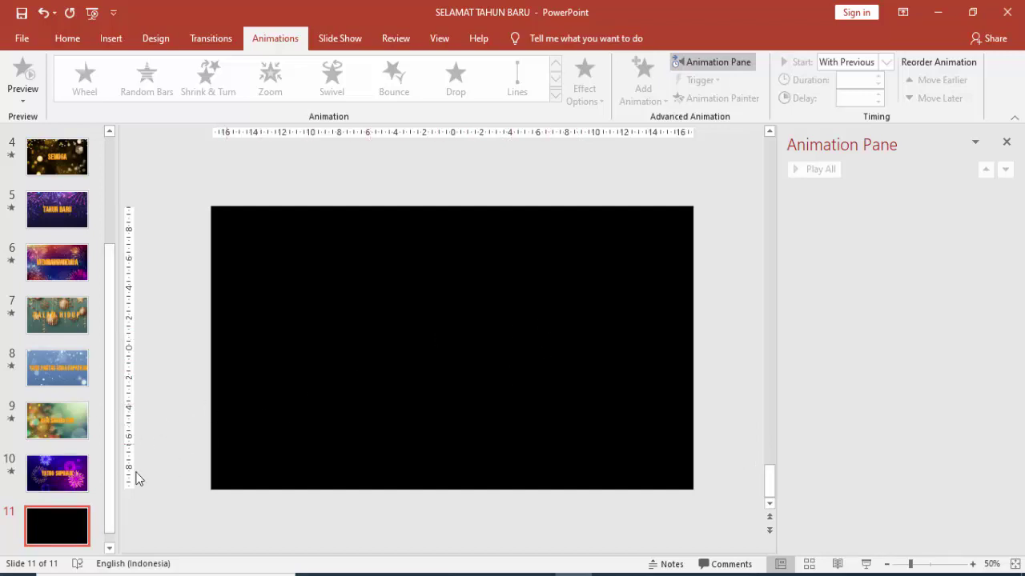
# - Go to slide 1, close the Animation Pane, and show the Transitions settings
pyautogui.press('Up')
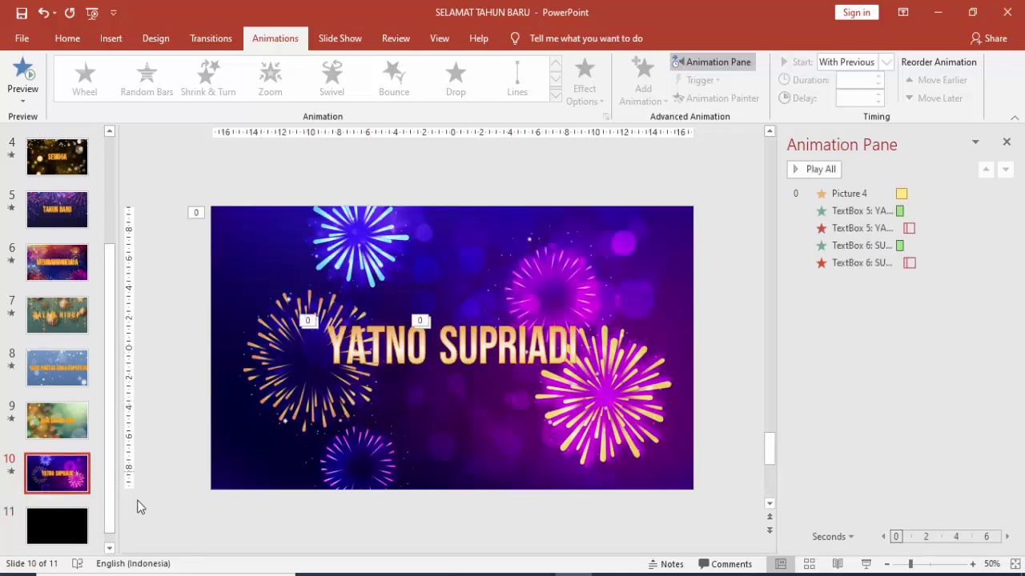
pyautogui.click(80, 526)
pyautogui.moveTo(110, 320); pyautogui.dragTo(107, 176)
pyautogui.click(83, 162)
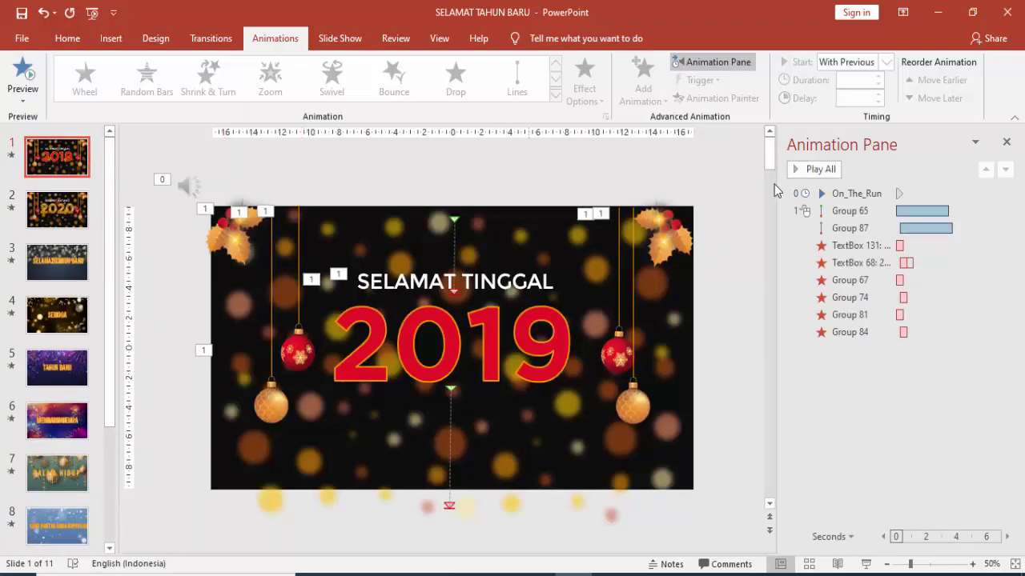
pyautogui.click(1006, 142)
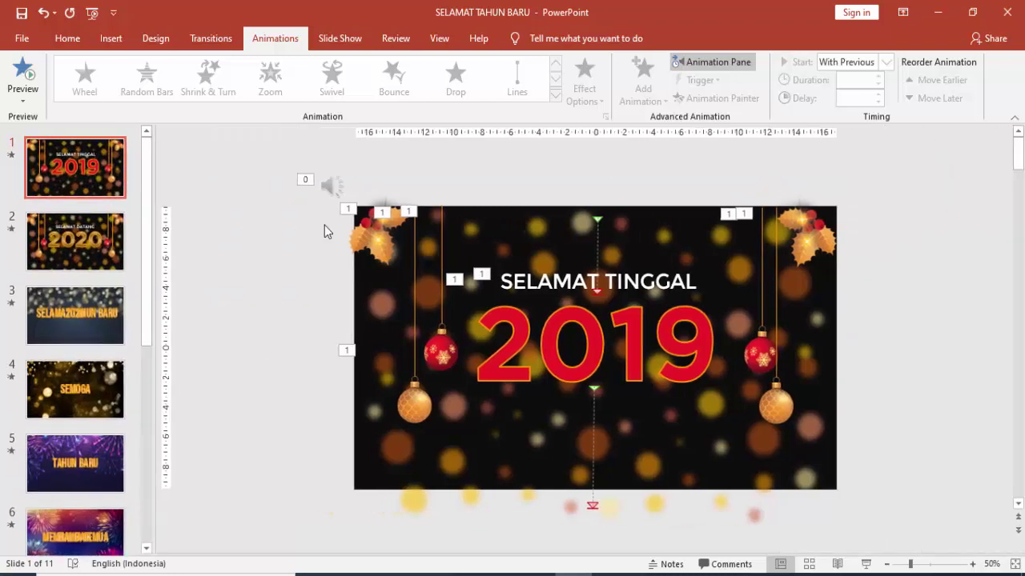
pyautogui.click(205, 46)
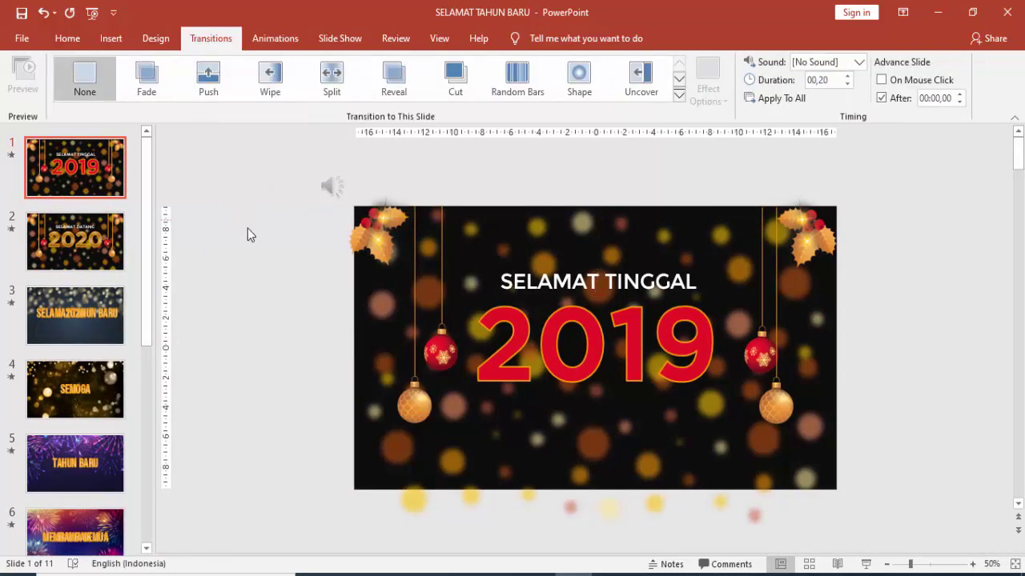
# - Compare the transition durations of slides 1–3, ending back on the 2019 slide
pyautogui.click(88, 240)
pyautogui.click(92, 291)
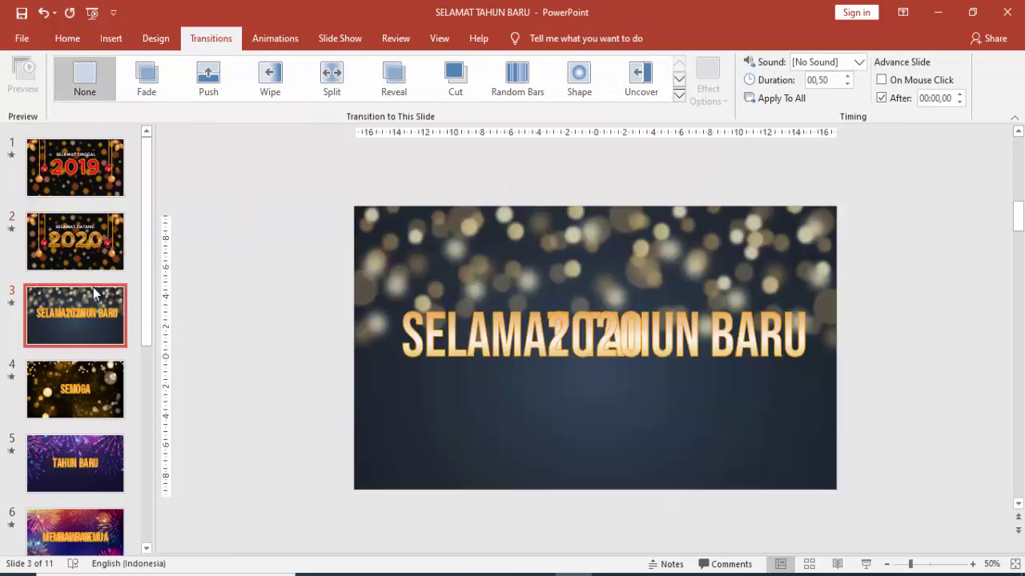
pyautogui.click(90, 168)
pyautogui.click(94, 240)
pyautogui.click(100, 297)
pyautogui.click(102, 217)
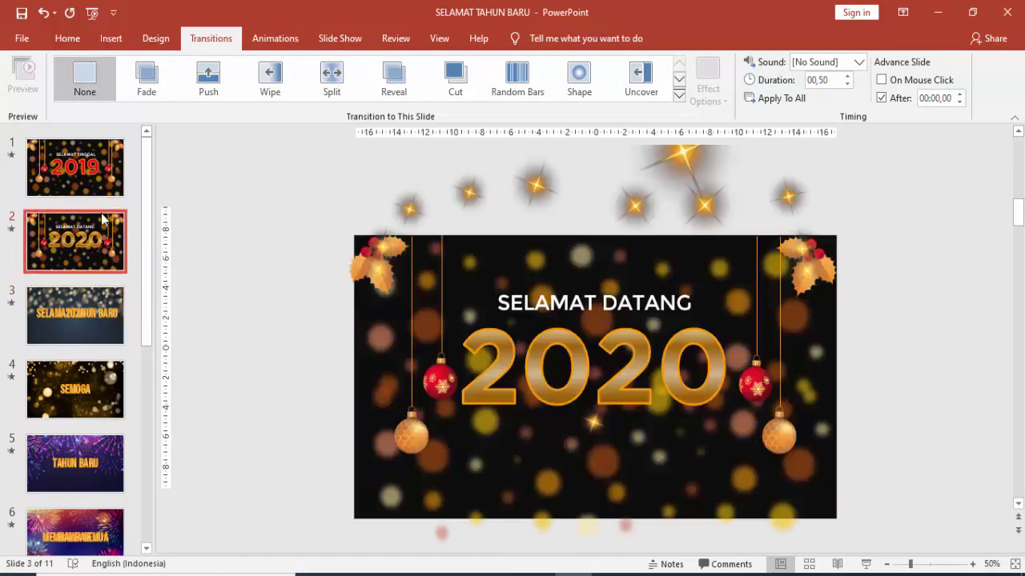
pyautogui.press('Up')
pyautogui.press('Down')
pyautogui.press('Up')
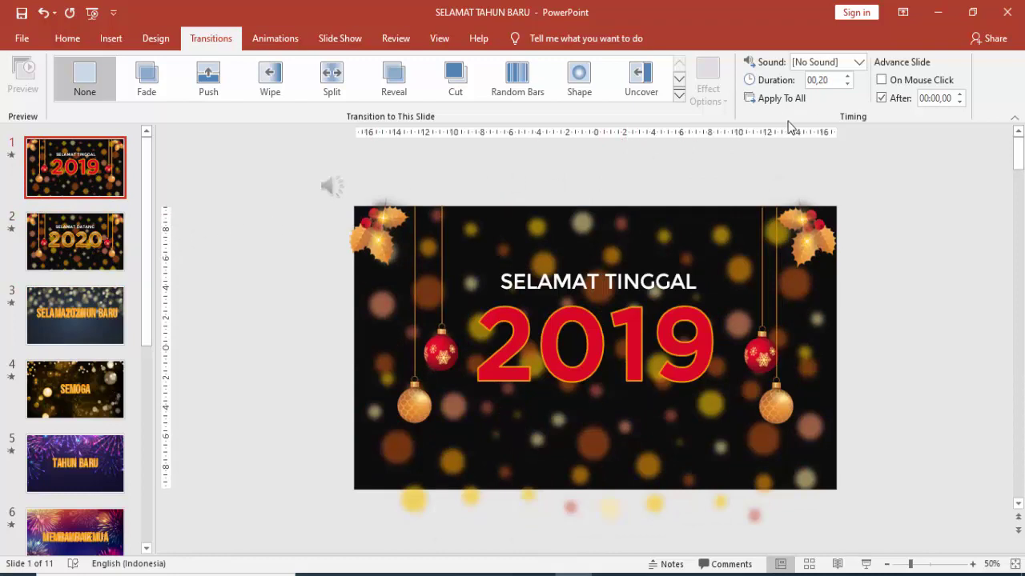
pyautogui.press('Down')
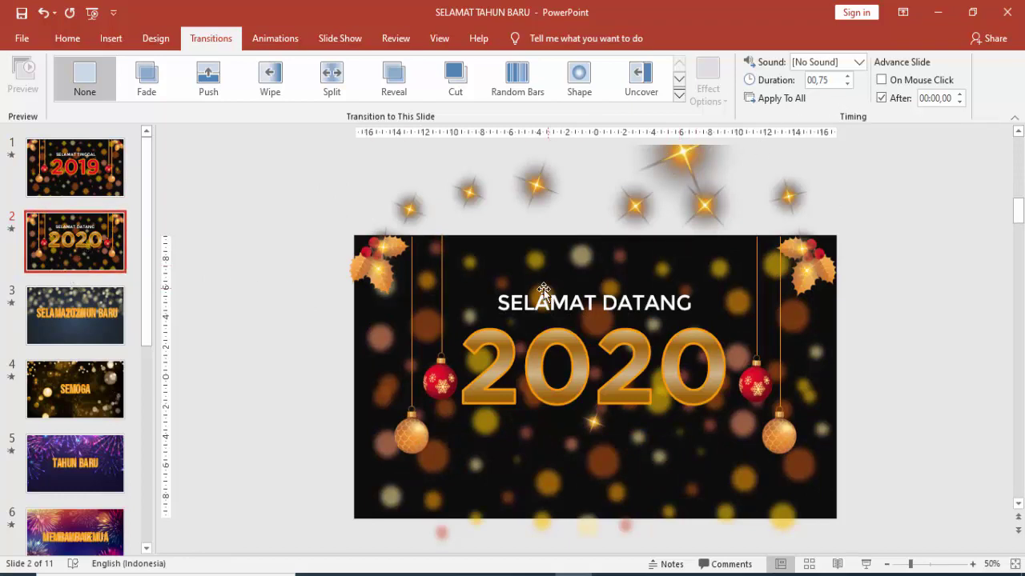
pyautogui.click(107, 186)
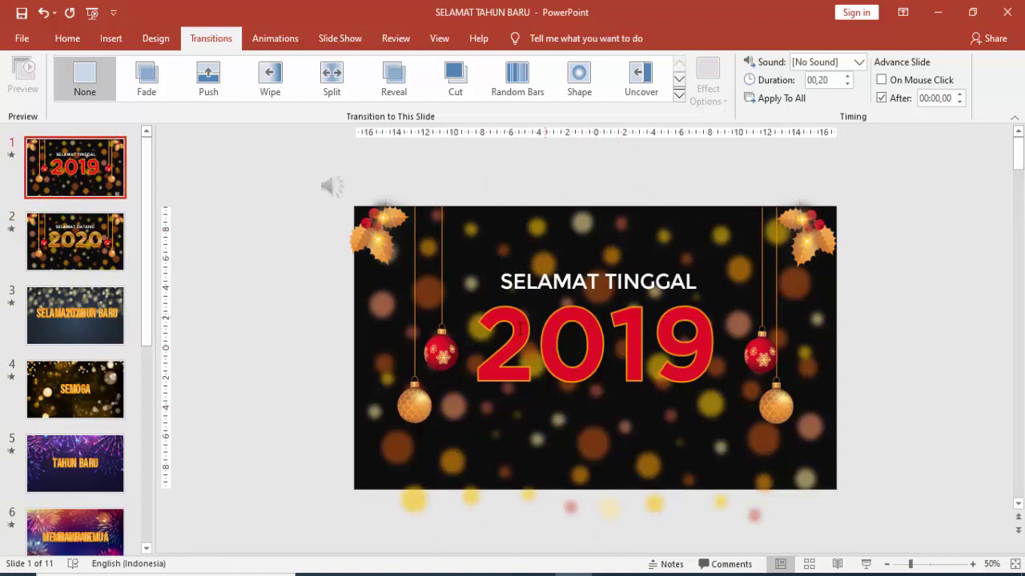
# - Inspect the transition duration values of slides 1 and 2, then return to the 2019 slide
pyautogui.doubleClick(818, 80)
pyautogui.click(833, 82)
pyautogui.click(102, 249)
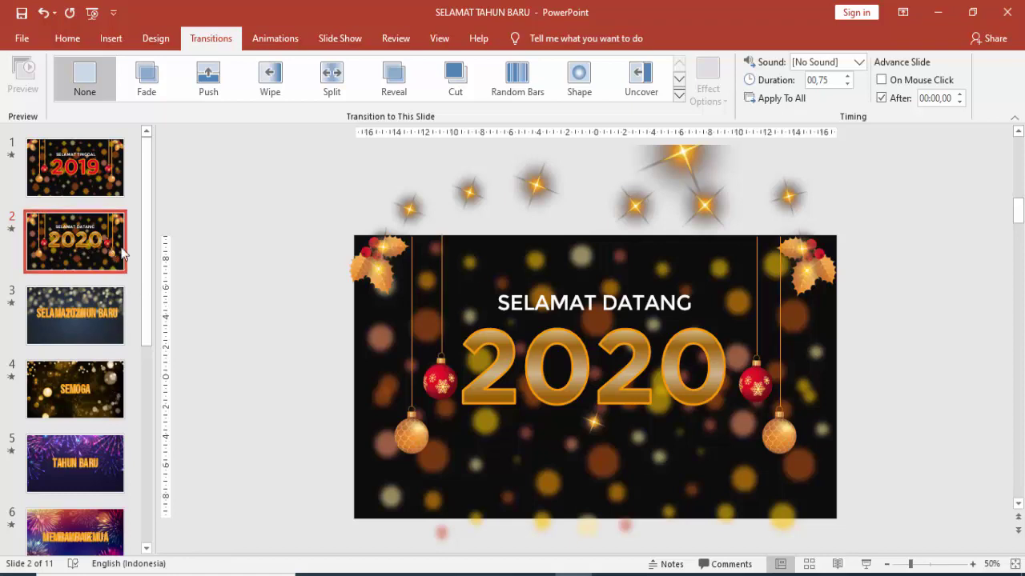
pyautogui.click(831, 84)
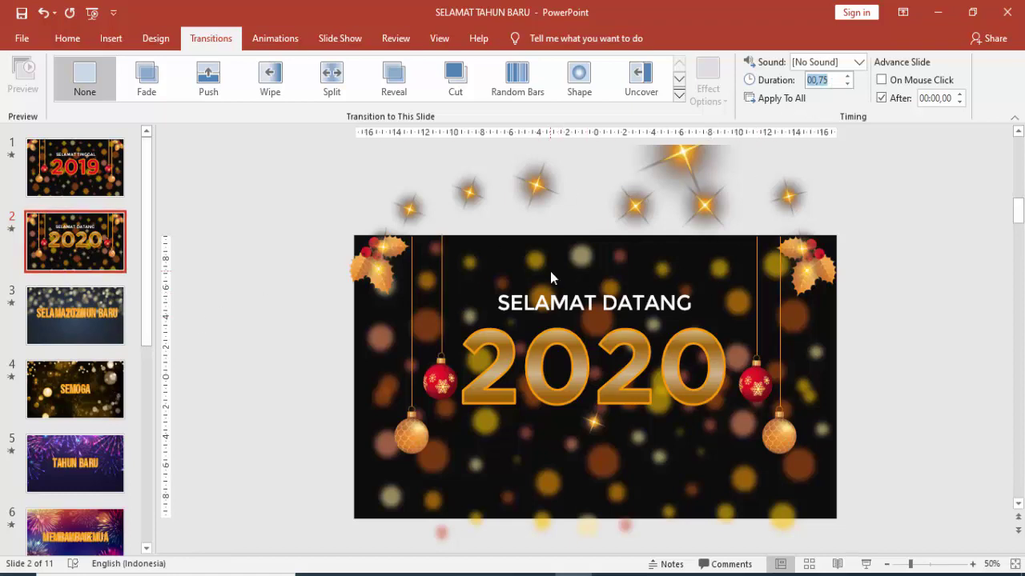
pyautogui.click(102, 316)
pyautogui.click(120, 271)
pyautogui.press('pageup')
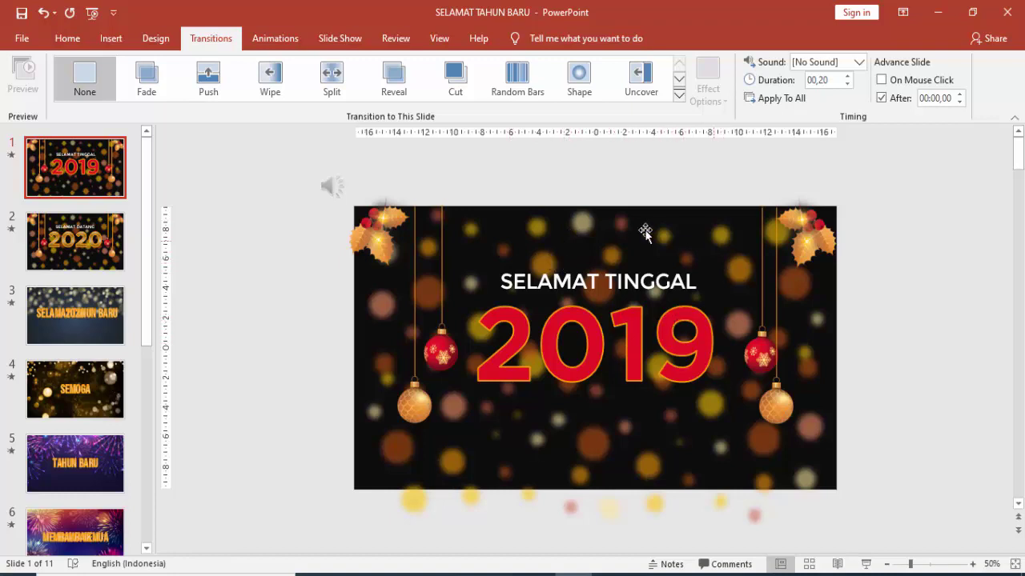
# - Browse slides 7, 9, 10 and 11 in the thumbnail pane, then return to slide 1
pyautogui.click(120, 230)
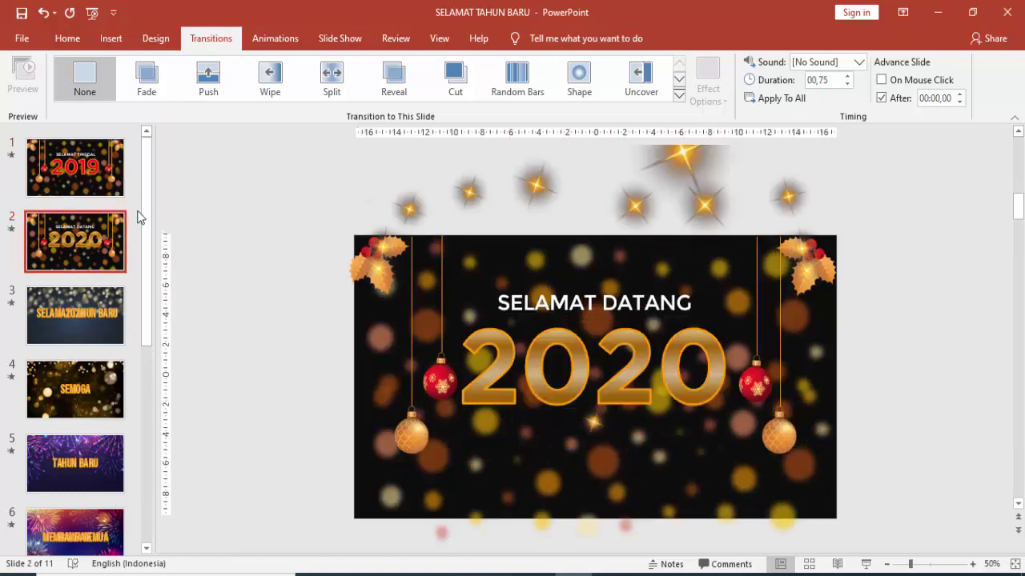
pyautogui.moveTo(145, 220); pyautogui.dragTo(146, 433)
pyautogui.click(88, 433)
pyautogui.click(100, 481)
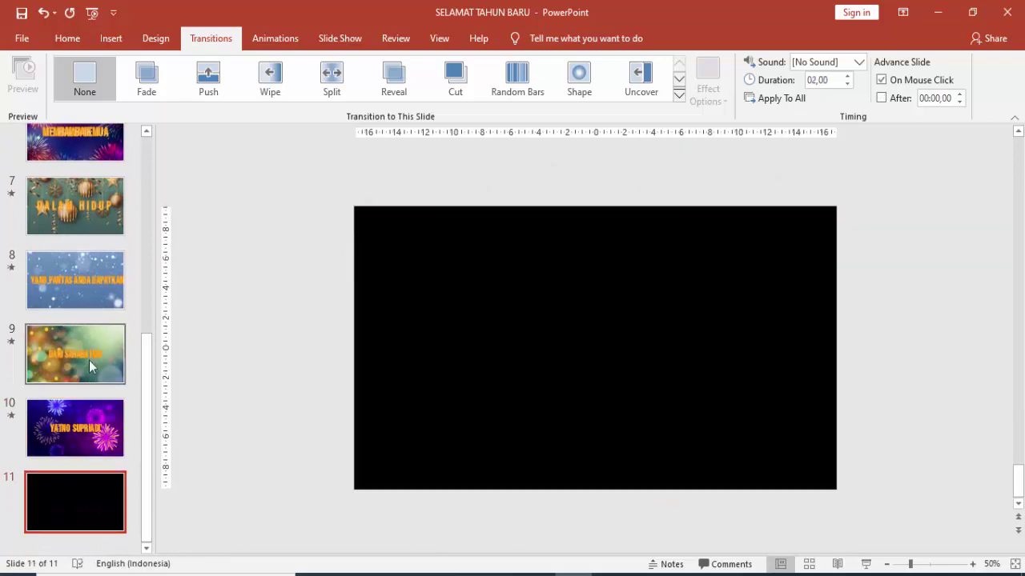
pyautogui.click(88, 360)
pyautogui.click(100, 210)
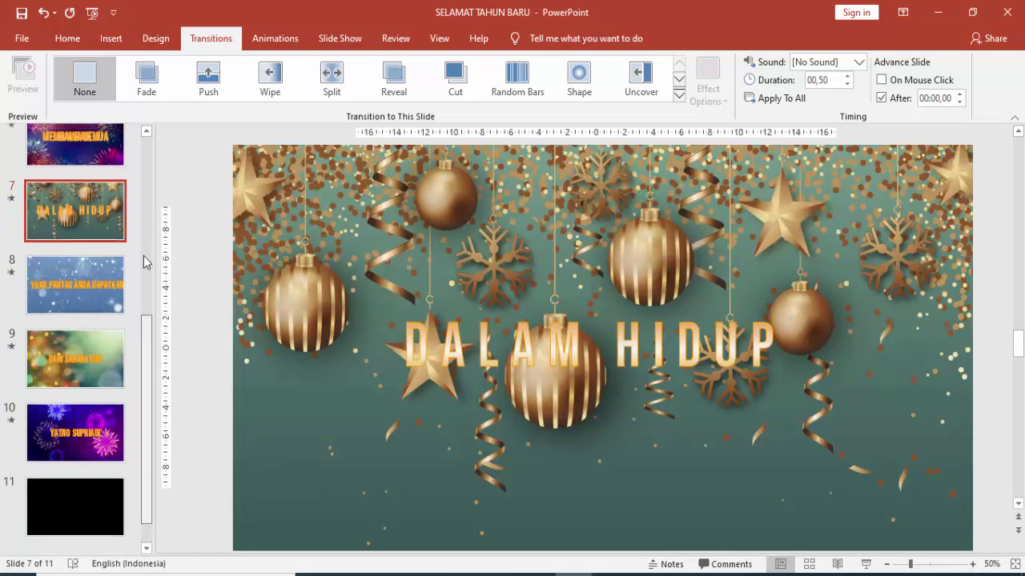
pyautogui.moveTo(139, 366); pyautogui.dragTo(142, 165)
pyautogui.click(137, 157)
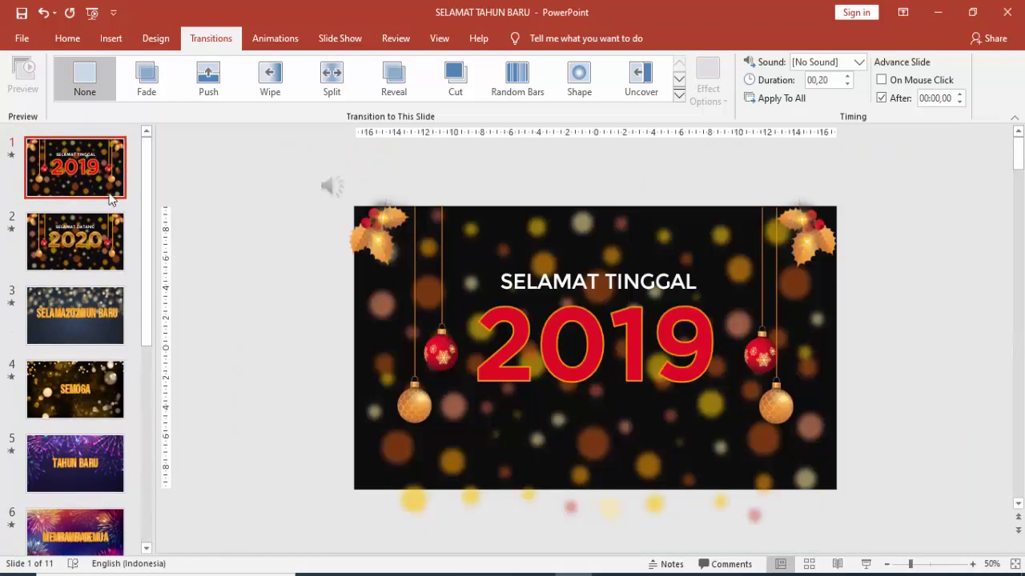
# - Replay and compare the transitions of the 2020 slide and slide 3
pyautogui.click(96, 240)
pyautogui.click(90, 329)
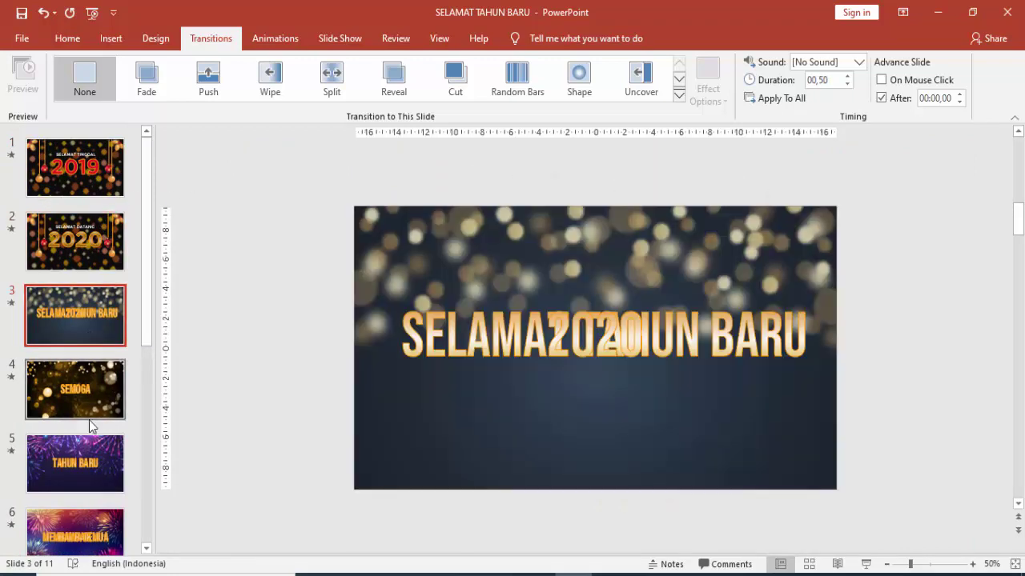
pyautogui.click(108, 220)
pyautogui.press('Up')
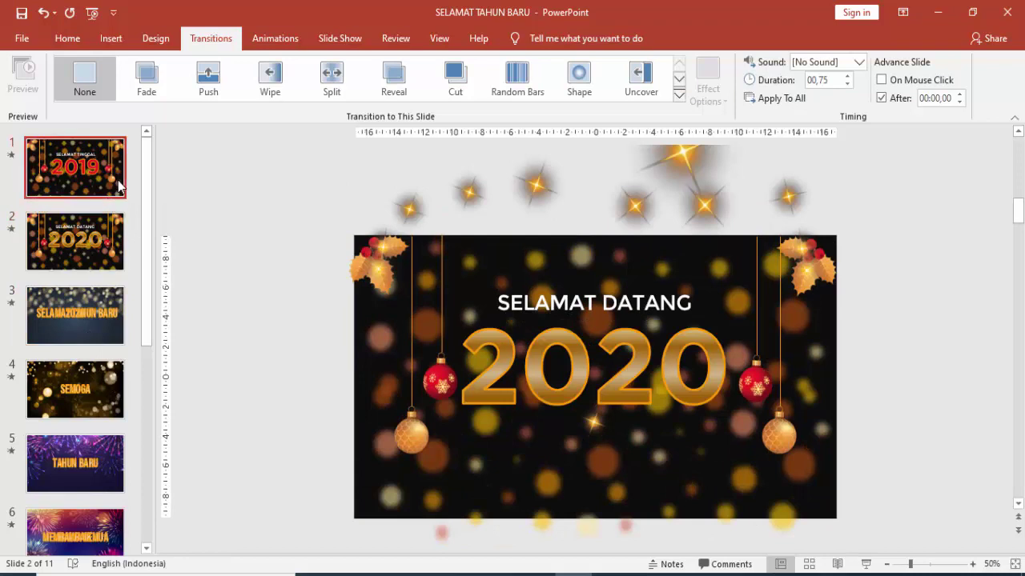
pyautogui.click(88, 238)
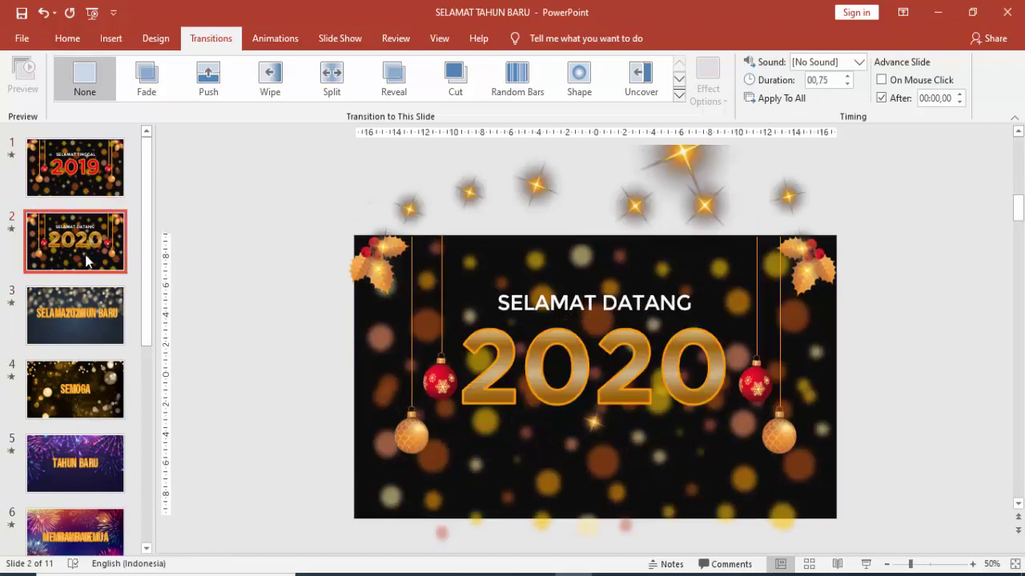
pyautogui.click(110, 297)
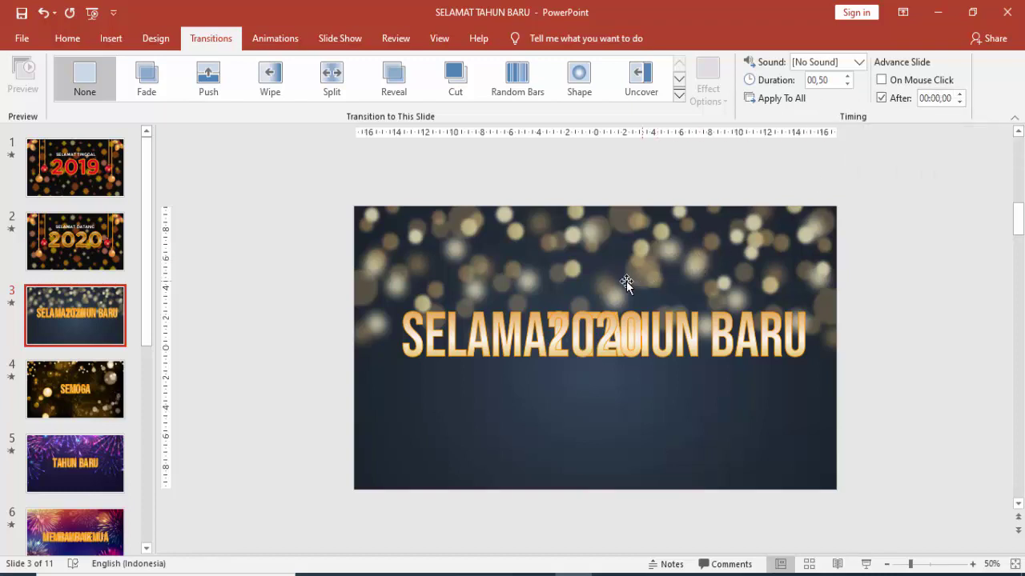
pyautogui.click(81, 253)
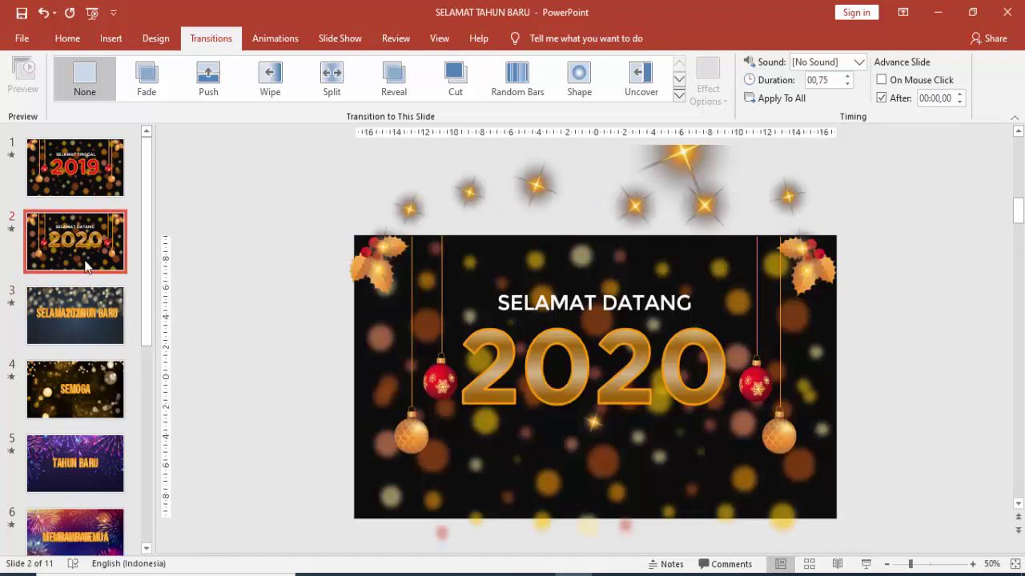
pyautogui.click(91, 313)
pyautogui.click(76, 256)
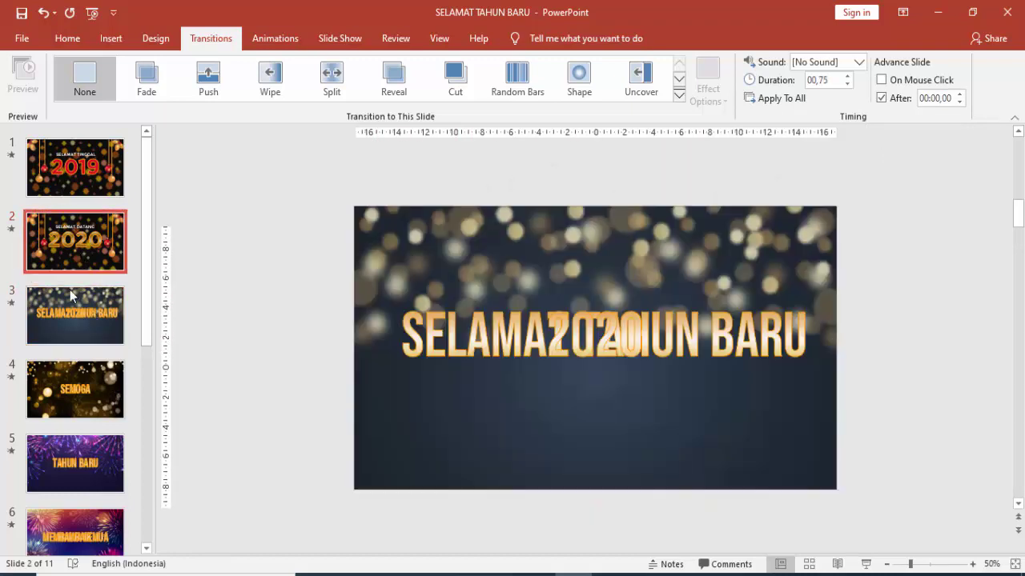
pyautogui.click(102, 298)
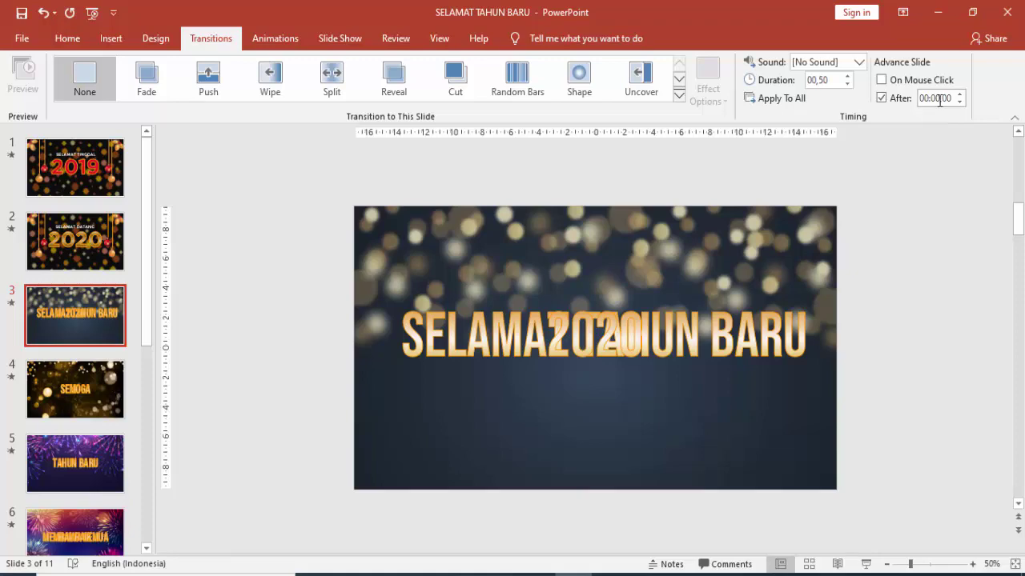
# - Check the SEMOGA and TAHUN BARU slides, then scroll back and select the first slide
pyautogui.click(100, 388)
pyautogui.click(79, 462)
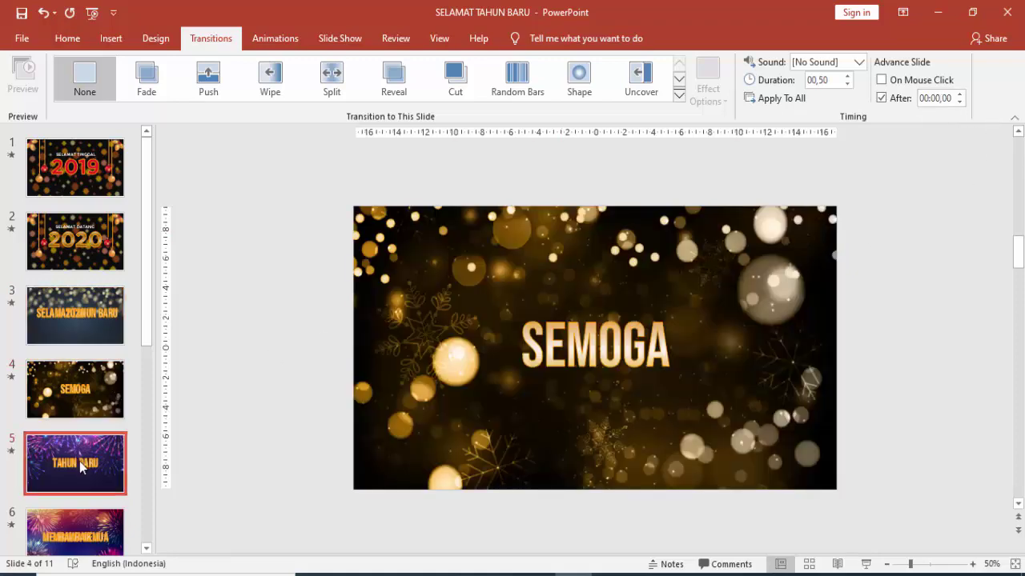
pyautogui.click(80, 415)
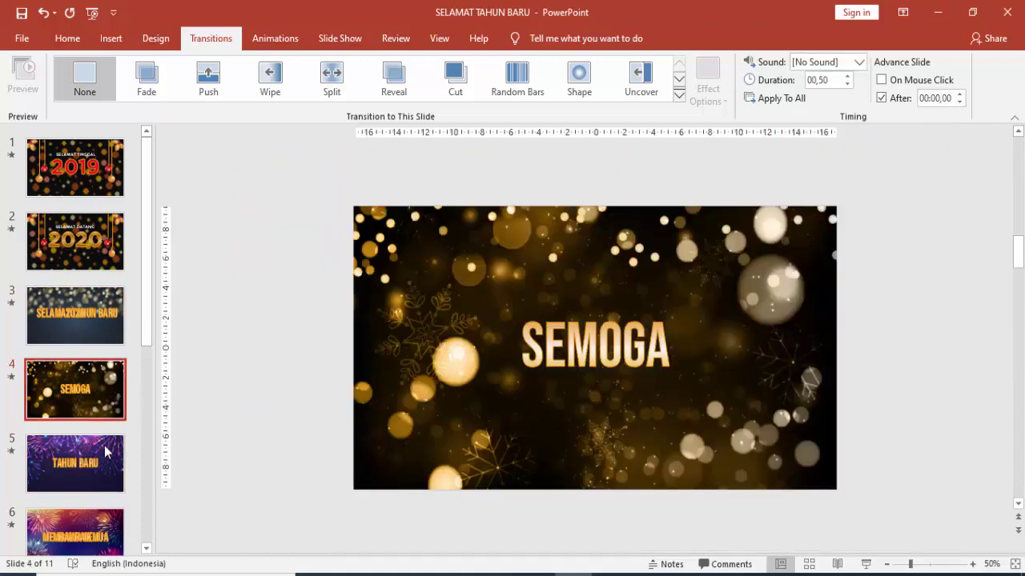
pyautogui.click(104, 448)
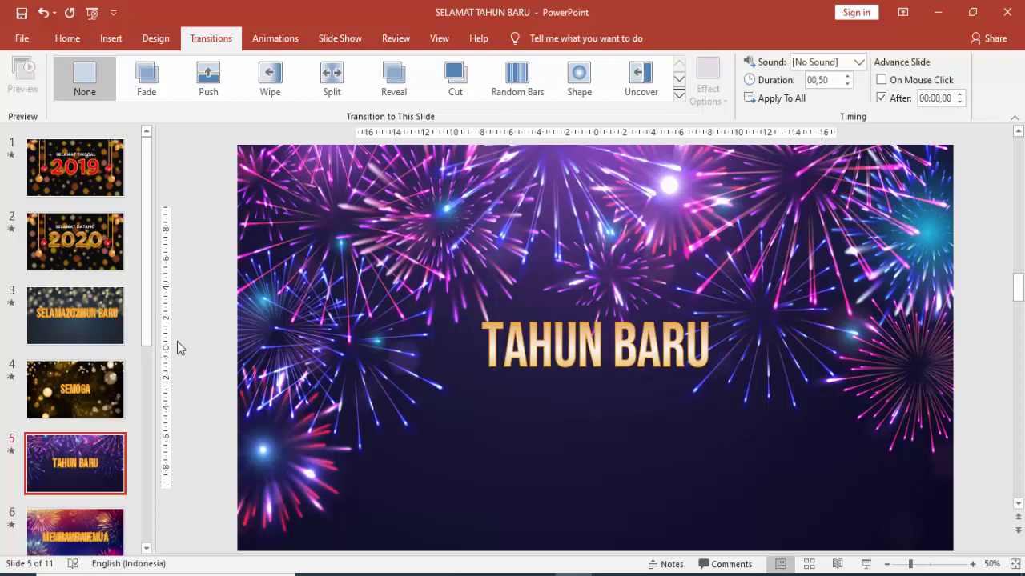
pyautogui.moveTo(147, 304); pyautogui.dragTo(138, 390)
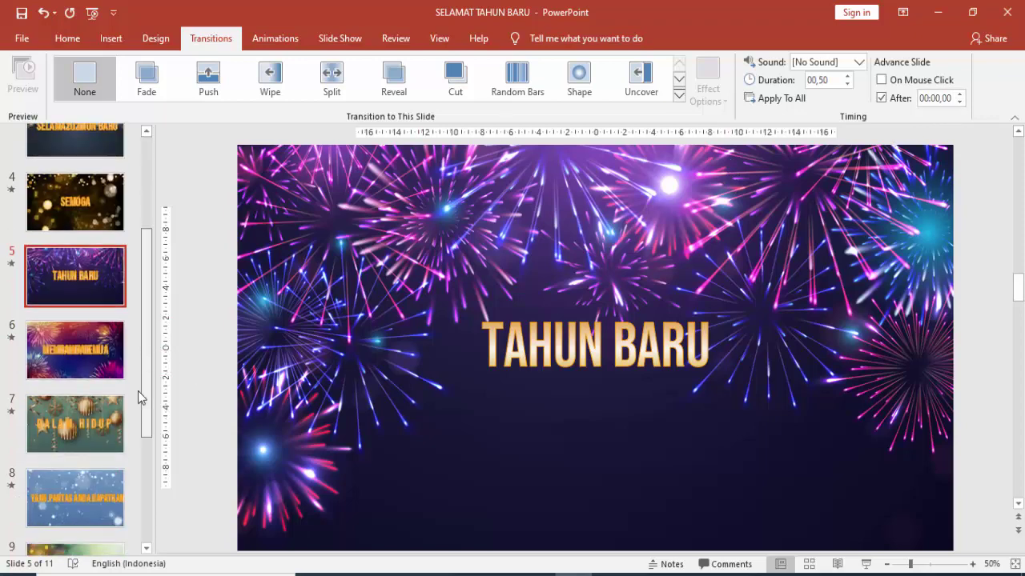
pyautogui.click(109, 228)
pyautogui.click(77, 282)
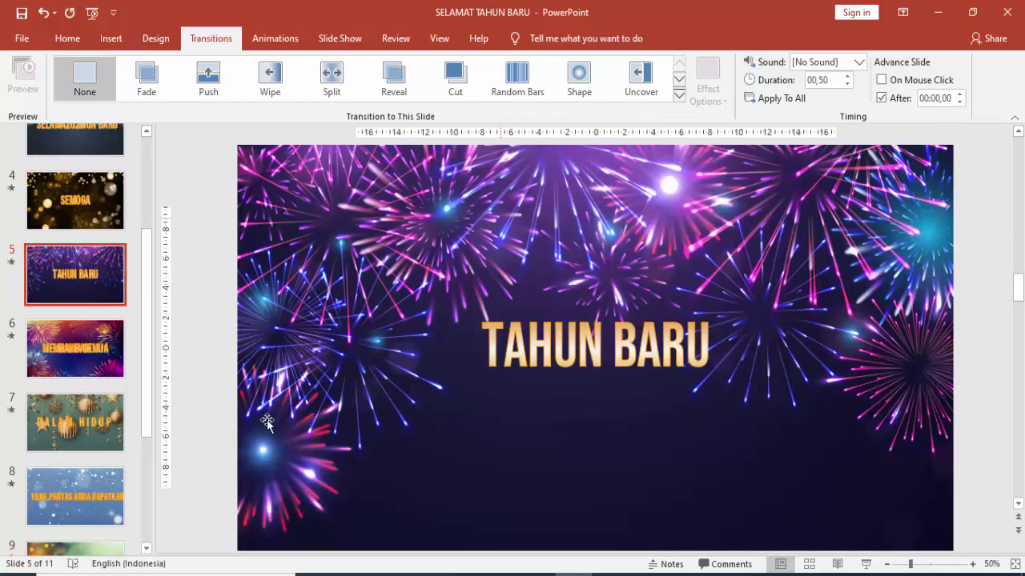
pyautogui.scroll(5, 144, 151)
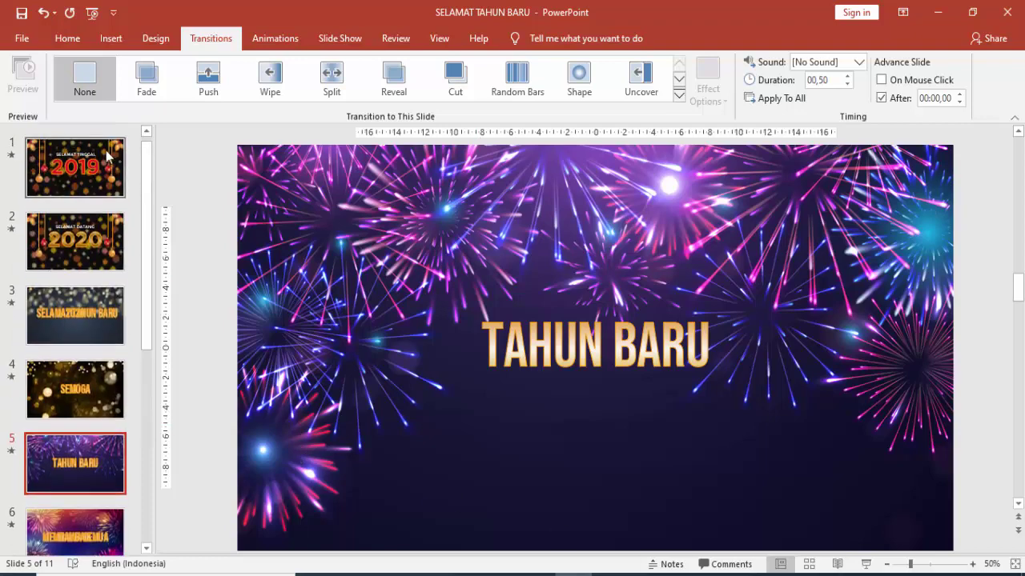
pyautogui.click(112, 164)
# - Run the slide show from slide 1 through to the end, then exit with Esc
pyautogui.click(866, 564)
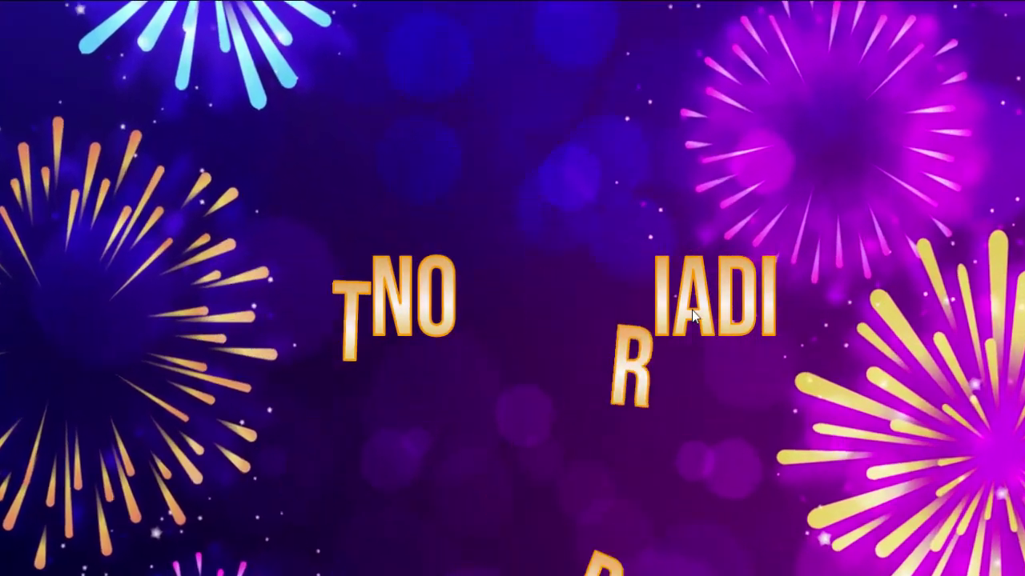
pyautogui.press('Escape')
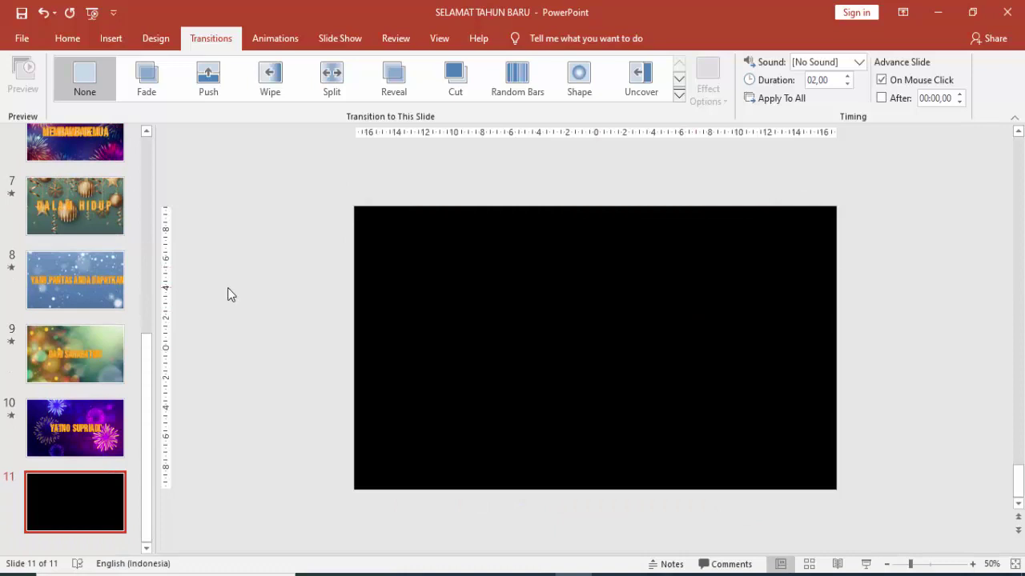
# - Check the fonts of the SELAMAT TINGGAL heading and the large 2019 text on slide 1
pyautogui.scroll(10, 120, 160)
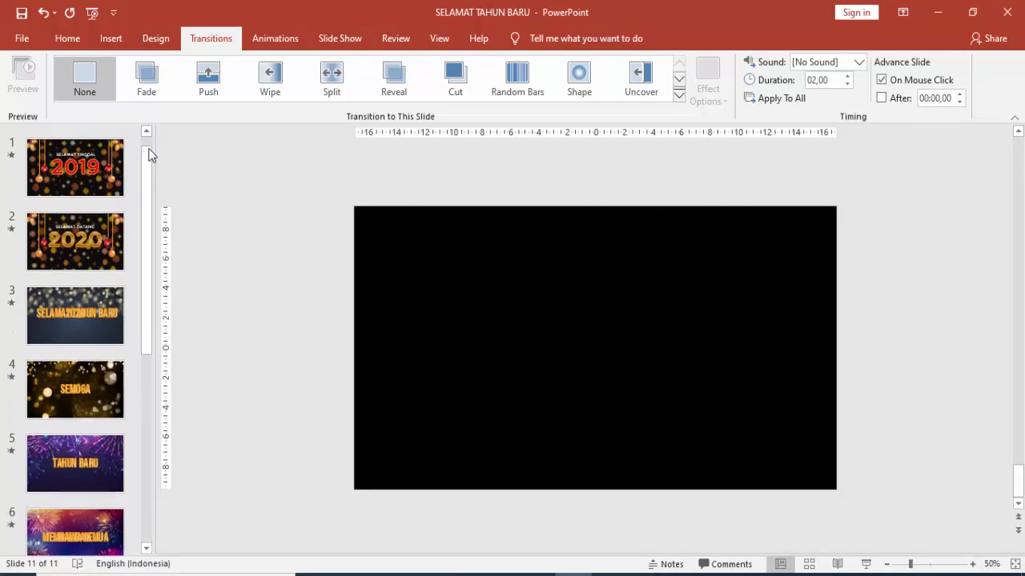
pyautogui.click(117, 158)
pyautogui.click(514, 332)
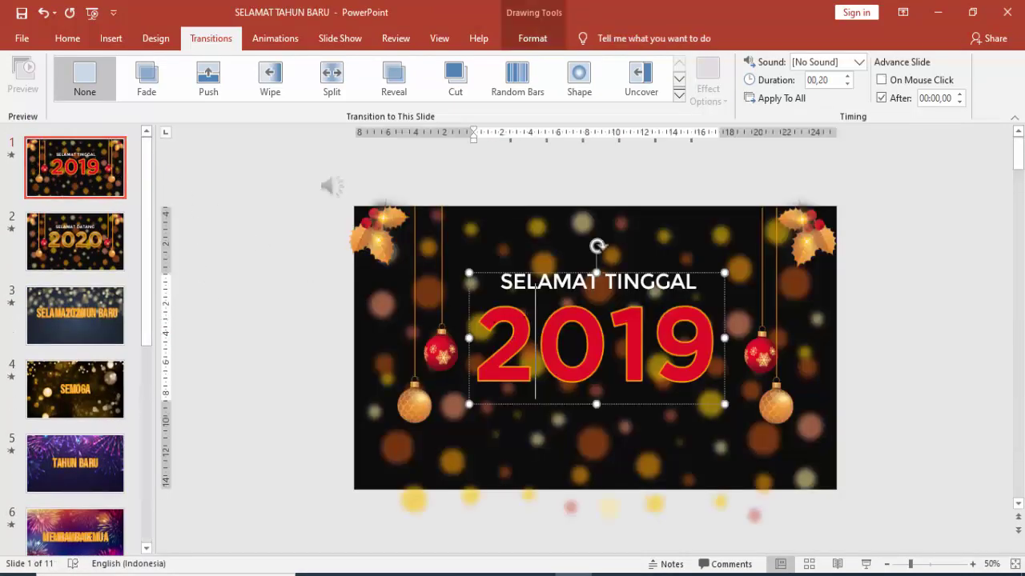
pyautogui.click(67, 38)
pyautogui.press('Escape')
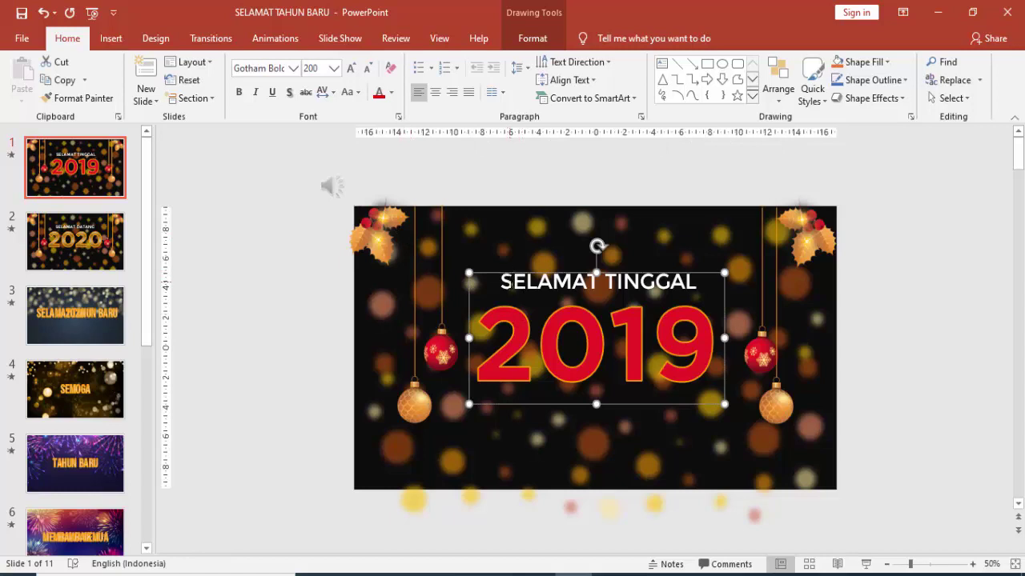
pyautogui.click(513, 276)
pyautogui.press('Escape')
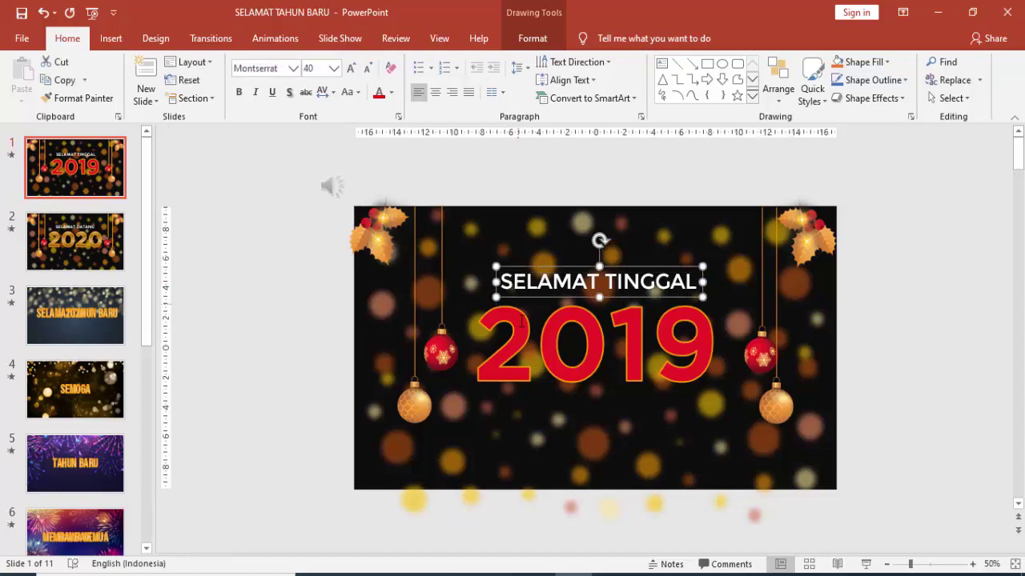
pyautogui.click(521, 322)
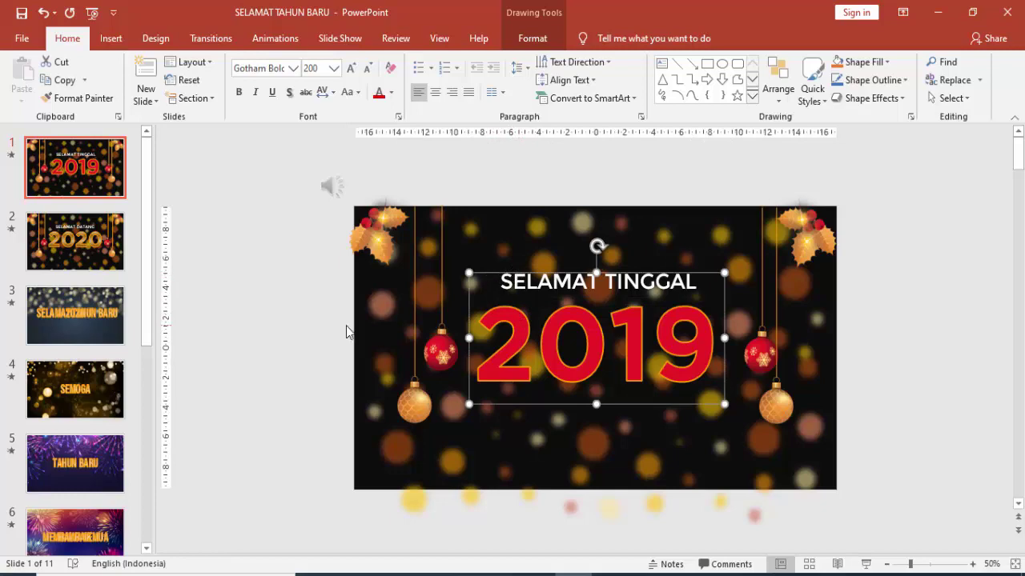
# - Browse the slide thumbnails and select the SEMOGA slide
pyautogui.click(102, 321)
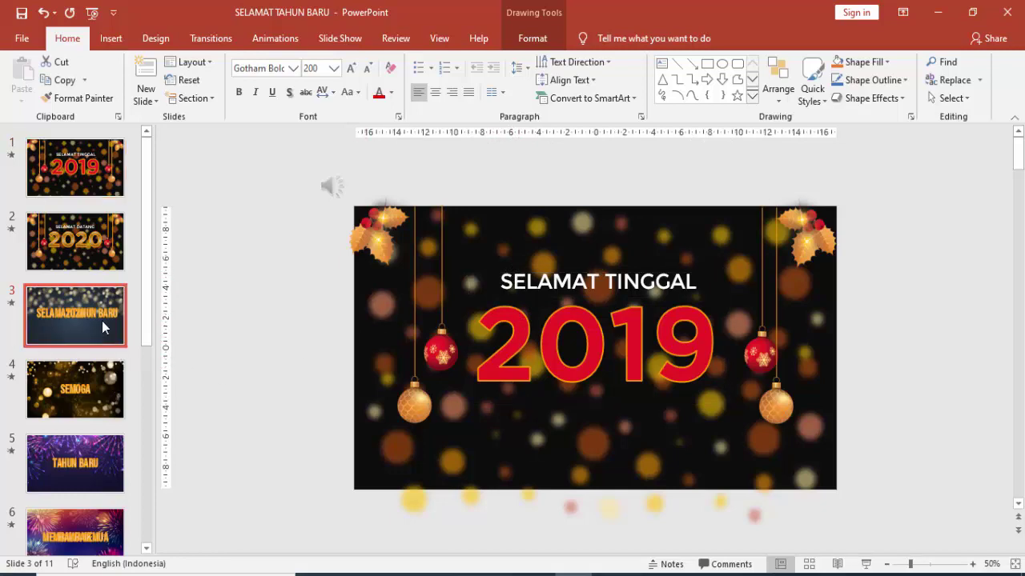
pyautogui.click(64, 400)
pyautogui.click(89, 470)
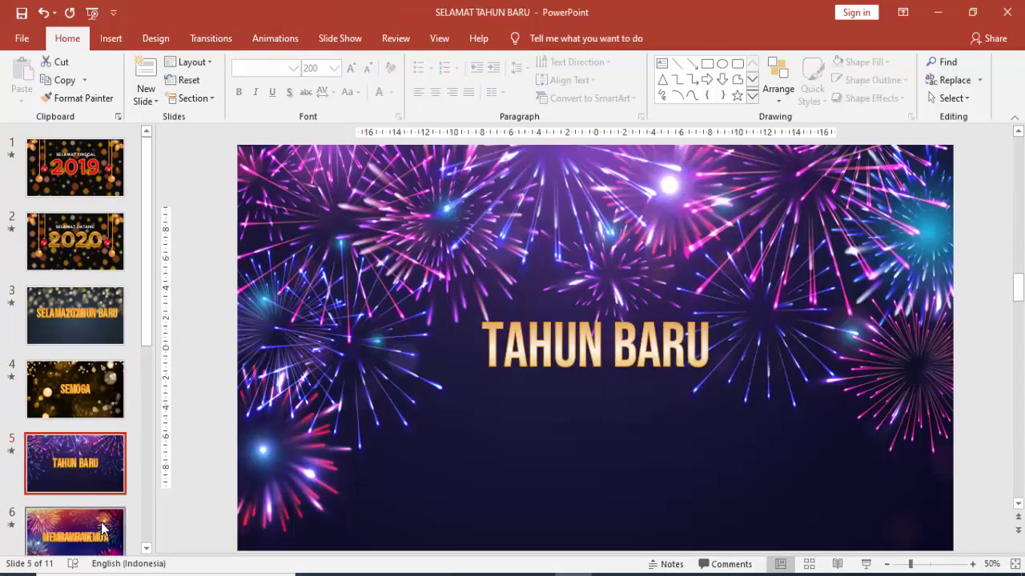
pyautogui.click(104, 528)
pyautogui.click(112, 251)
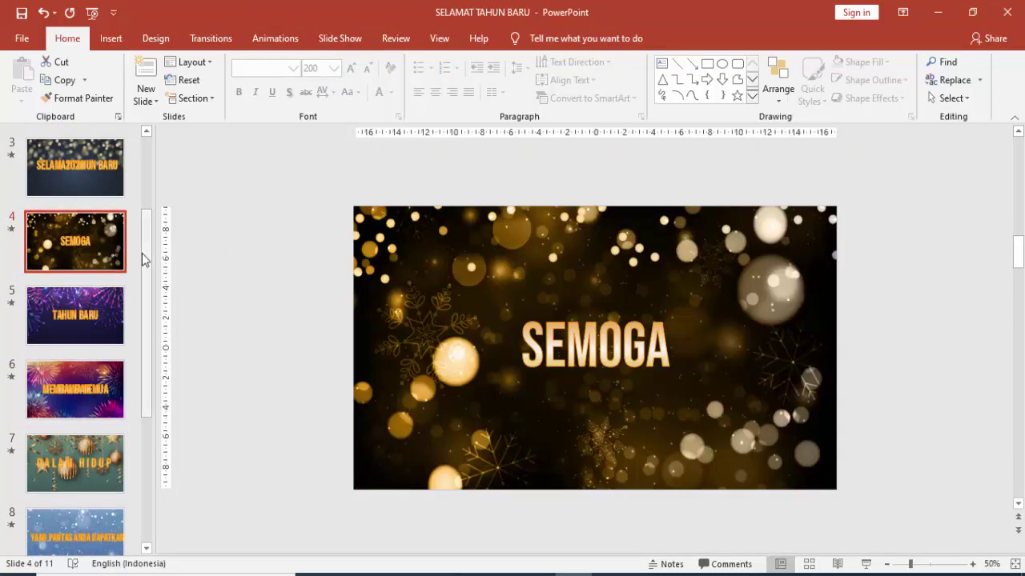
pyautogui.moveTo(144, 260); pyautogui.dragTo(144, 196)
pyautogui.click(92, 300)
pyautogui.click(98, 356)
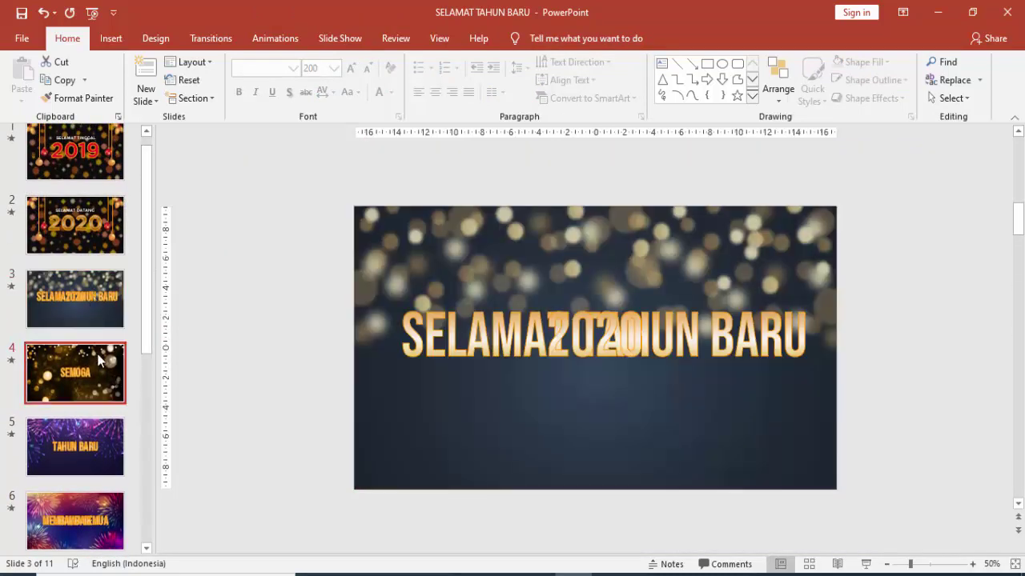
# - Duplicate the SEMOGA slide, delete the copy, and reselect slide 4
pyautogui.rightClick(97, 360)
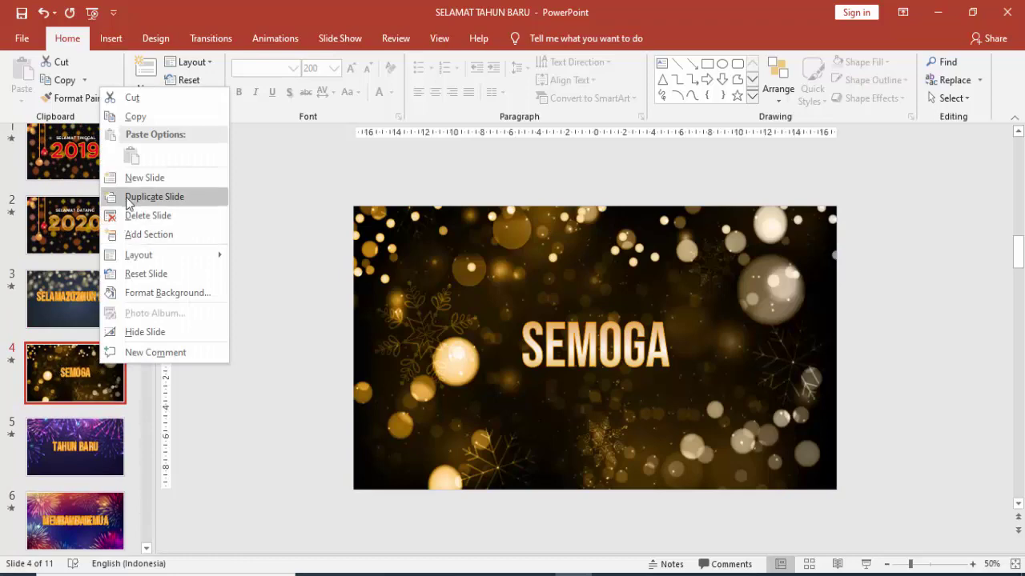
pyautogui.click(120, 197)
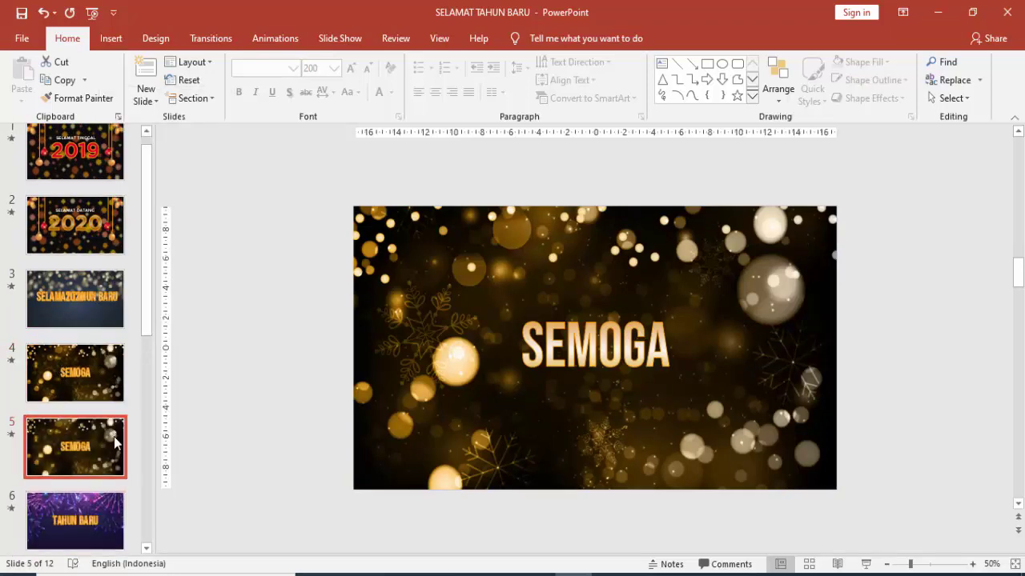
pyautogui.rightClick(112, 443)
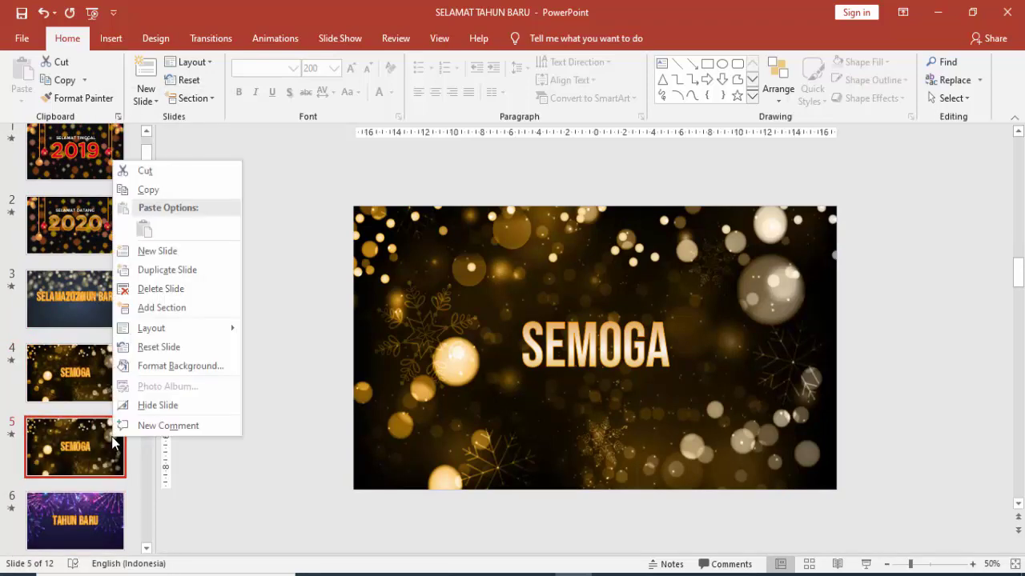
pyautogui.click(155, 288)
pyautogui.click(106, 392)
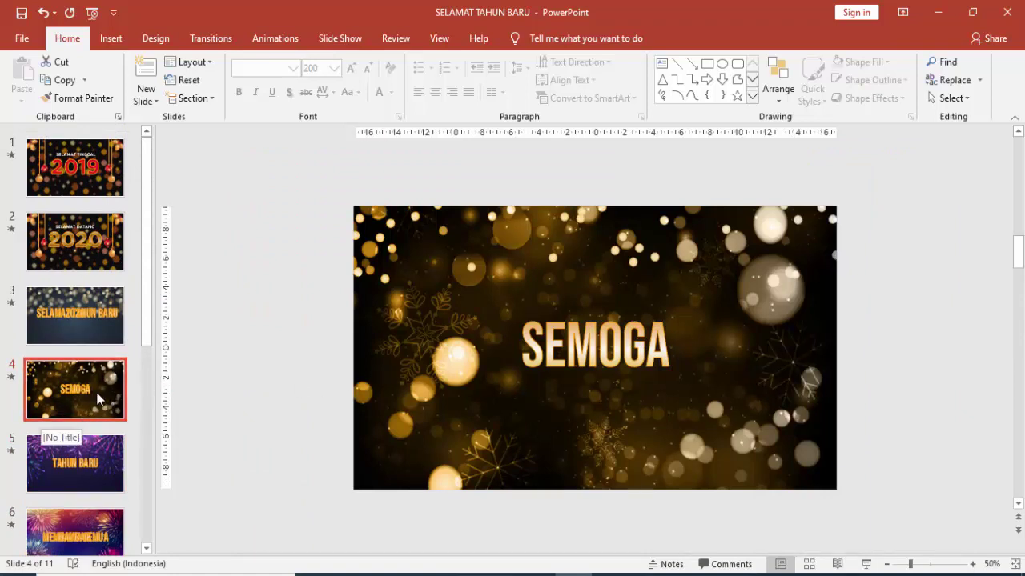
# - Review the bokeh picture's Grow/Shrink and the text box's exit animation in the Animation Pane
pyautogui.click(382, 236)
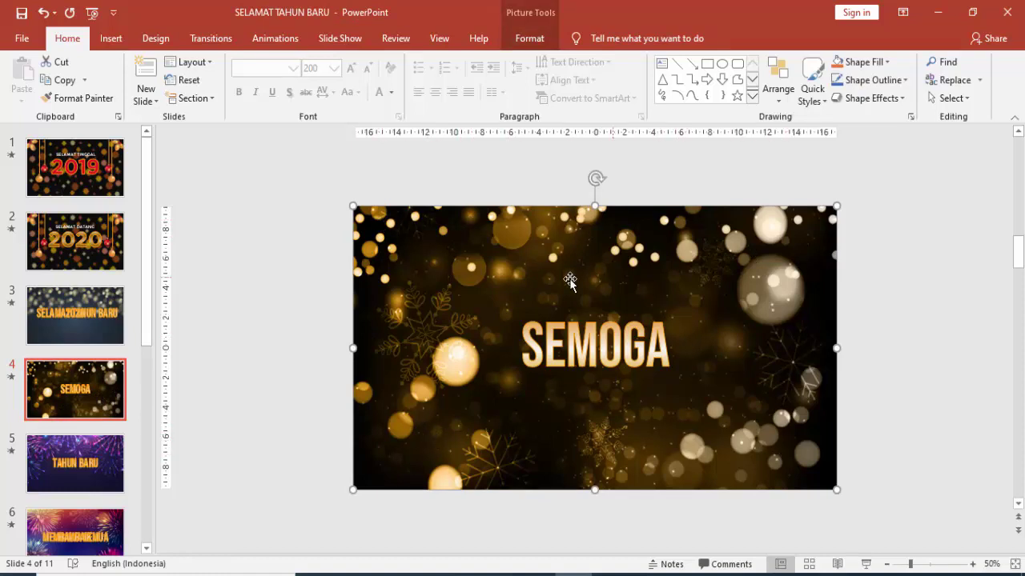
pyautogui.click(274, 39)
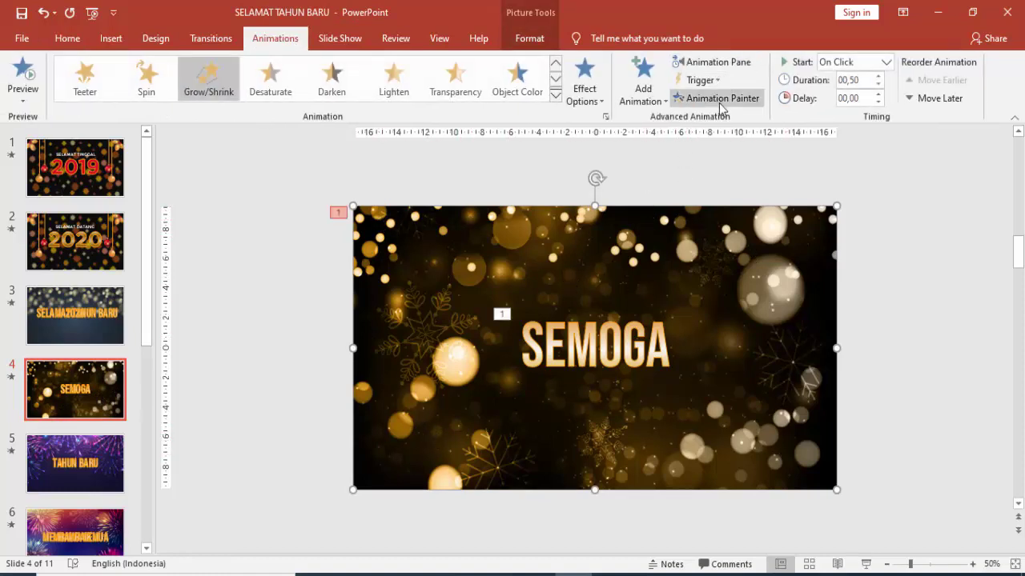
pyautogui.click(701, 62)
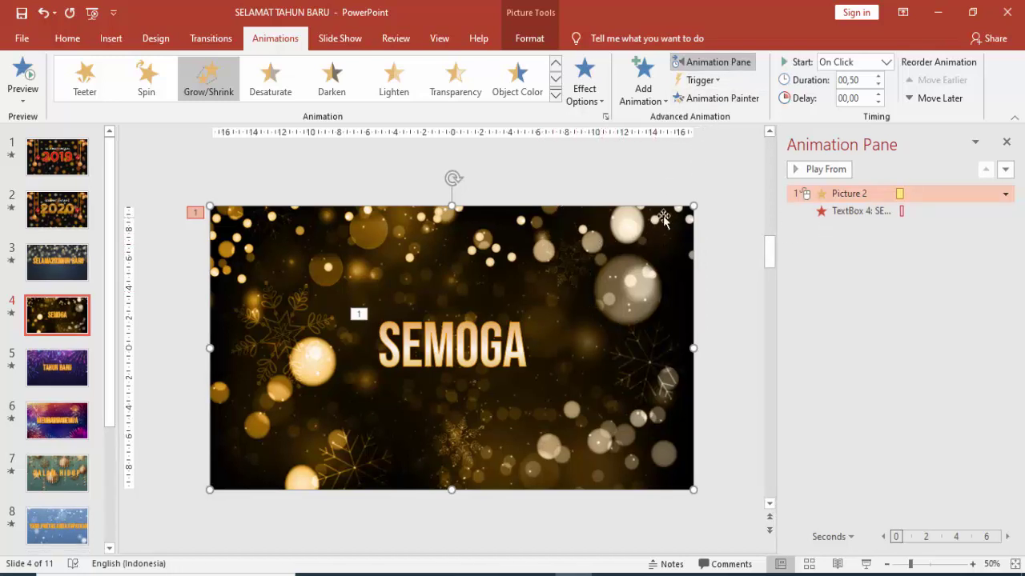
pyautogui.click(610, 194)
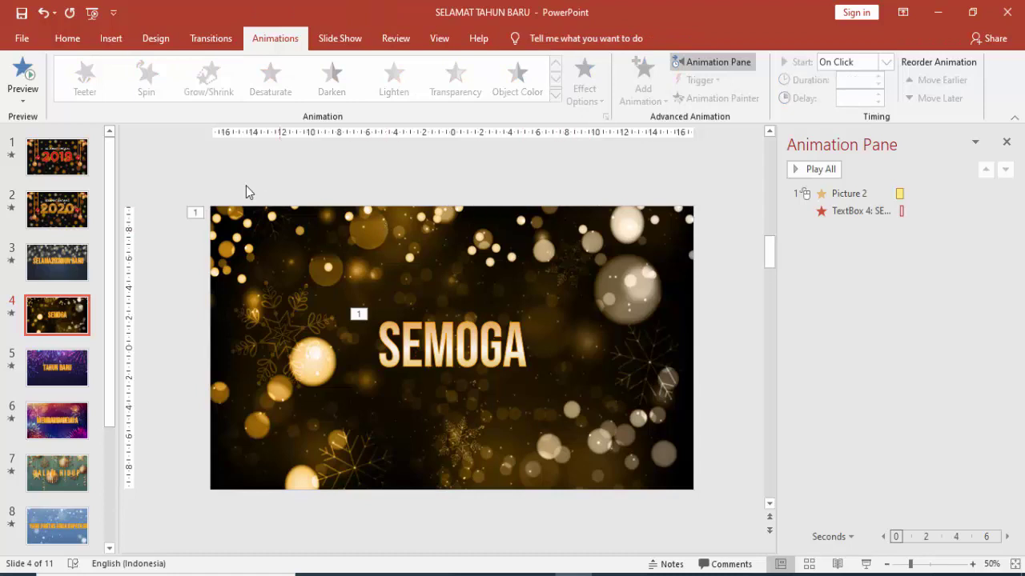
pyautogui.click(110, 38)
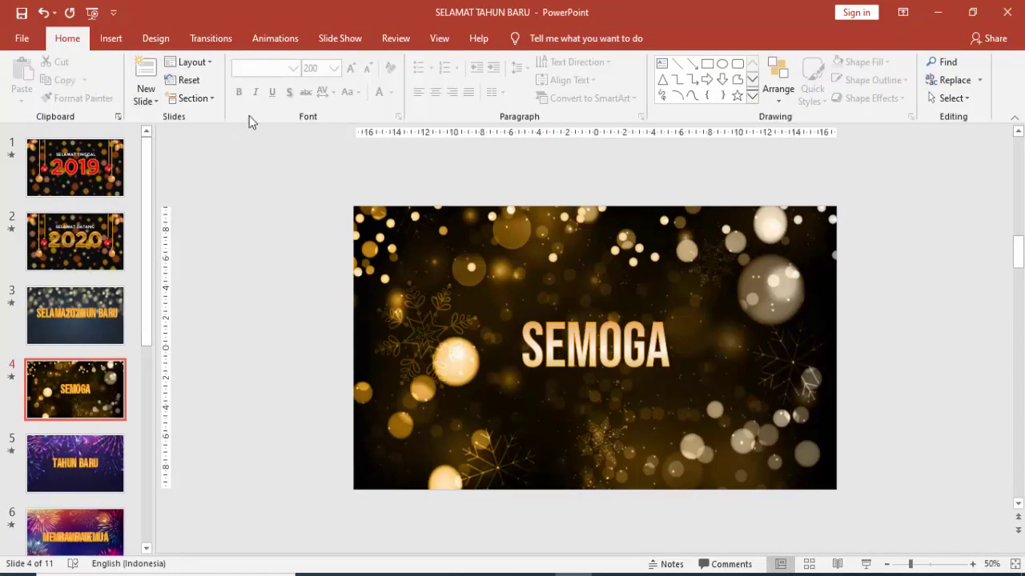
# - Export the deck as an HD (720p) video using recorded timings and narrations
pyautogui.click(22, 38)
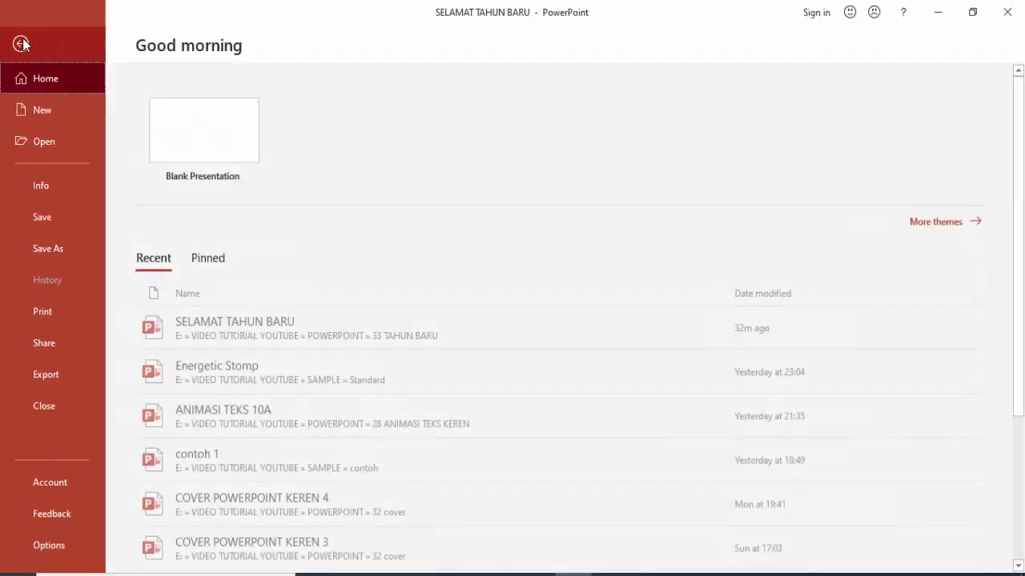
pyautogui.click(55, 376)
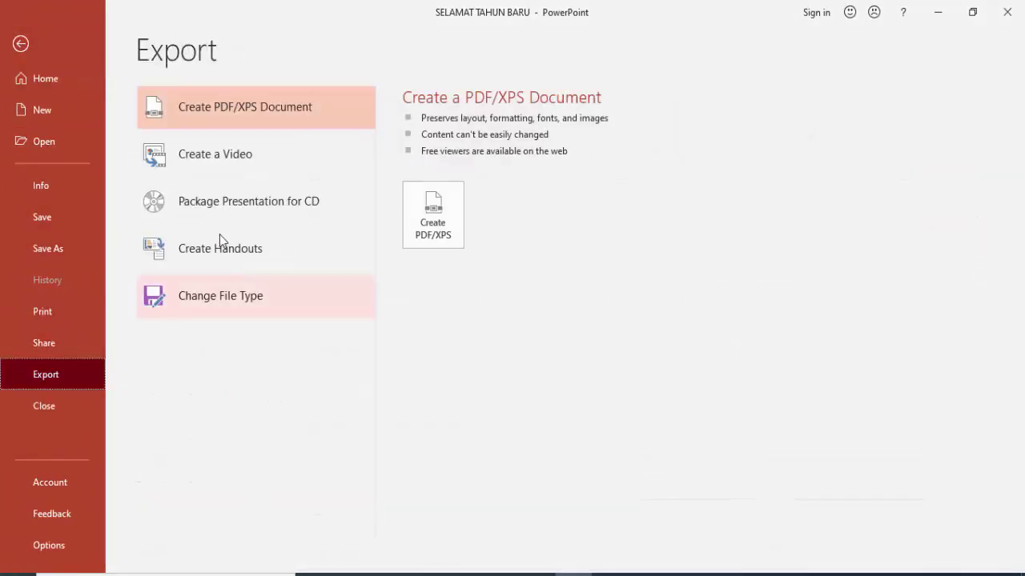
pyautogui.click(214, 159)
pyautogui.click(492, 218)
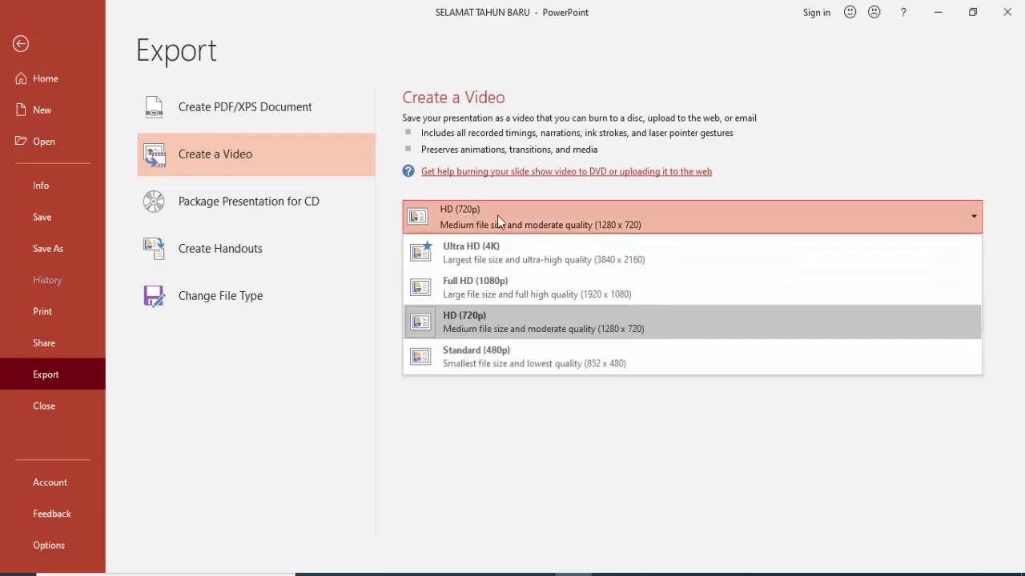
pyautogui.click(484, 322)
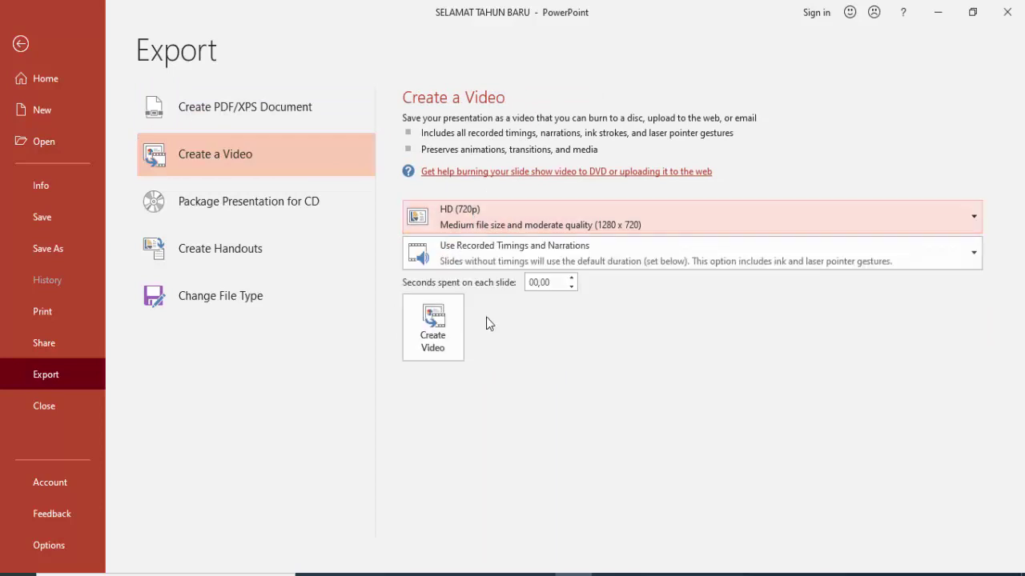
pyautogui.click(572, 285)
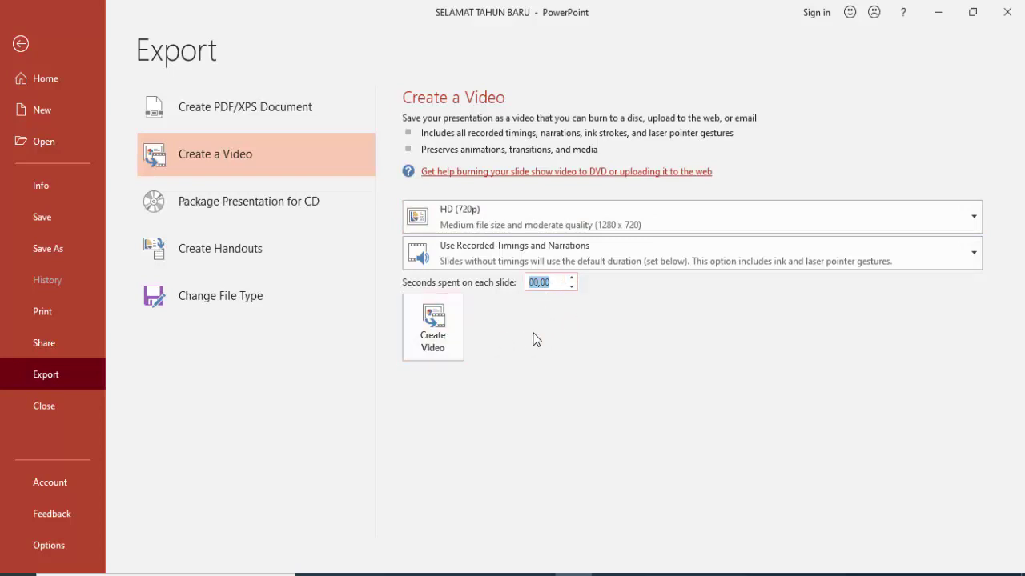
pyautogui.click(443, 338)
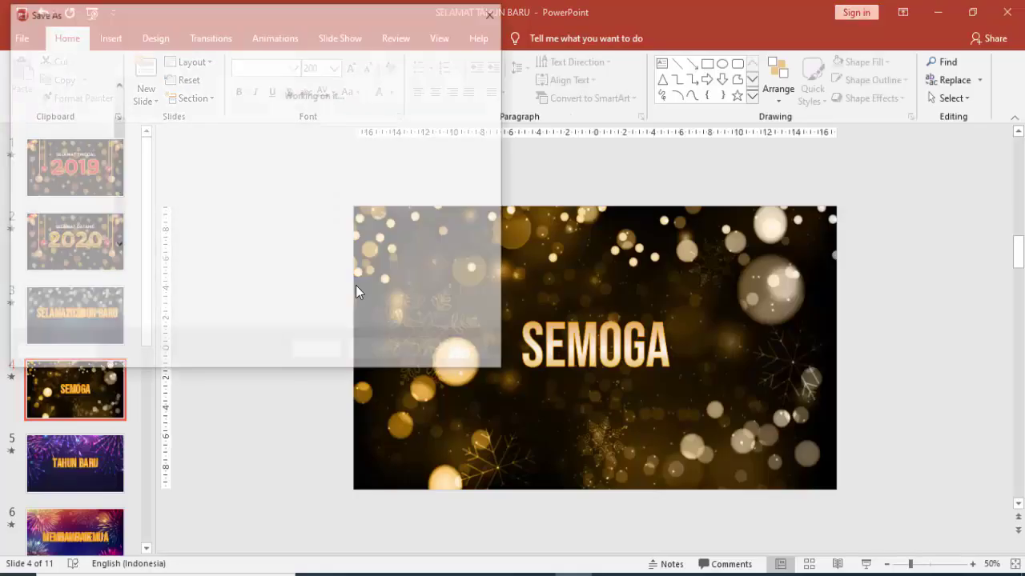
# - Save the video as MPEG-4 file SELAMAT TAHUN BARU in the 33 TAHUN BARU folder
pyautogui.click(195, 166)
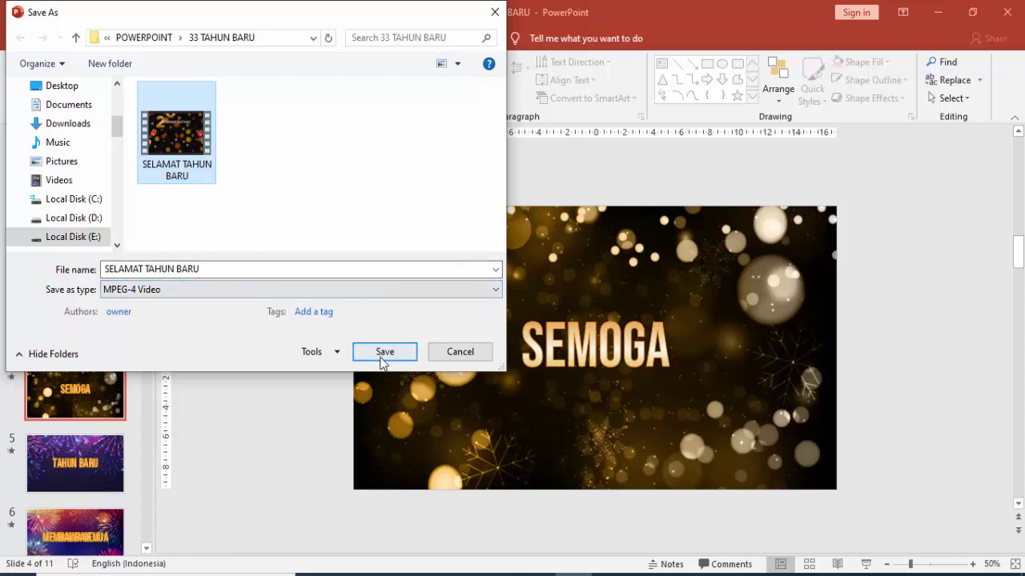
pyautogui.click(435, 356)
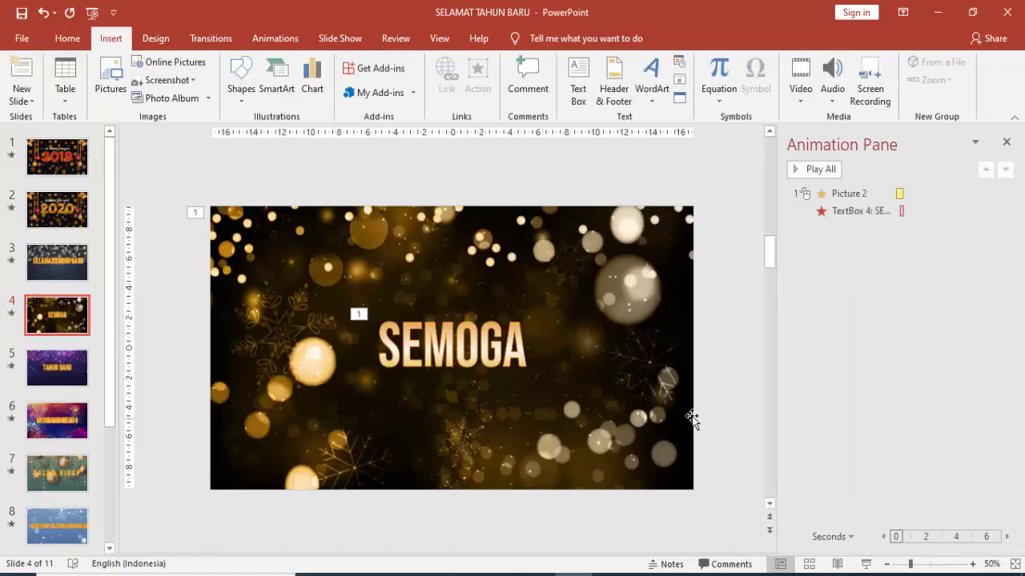
pyautogui.click(683, 411)
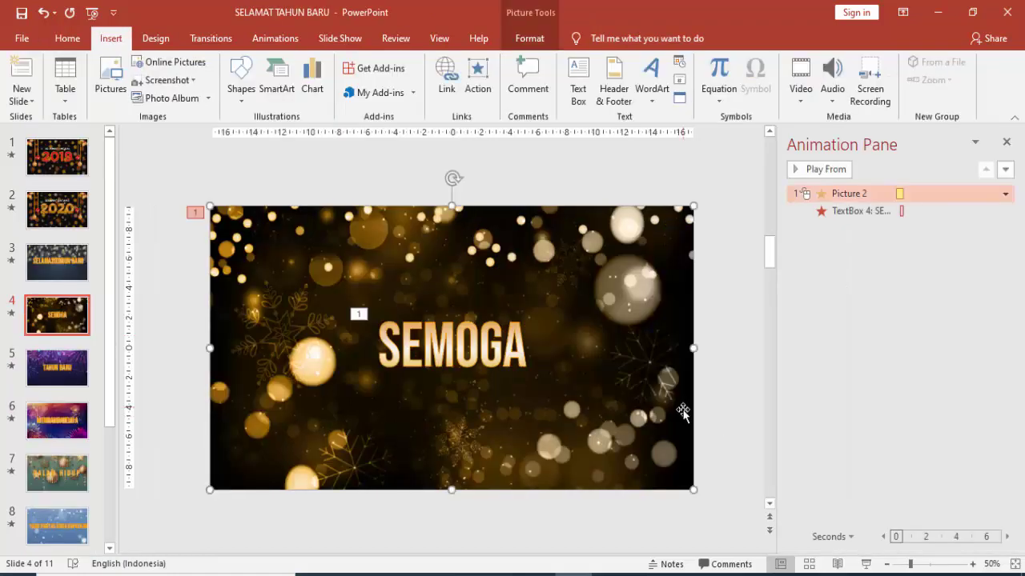